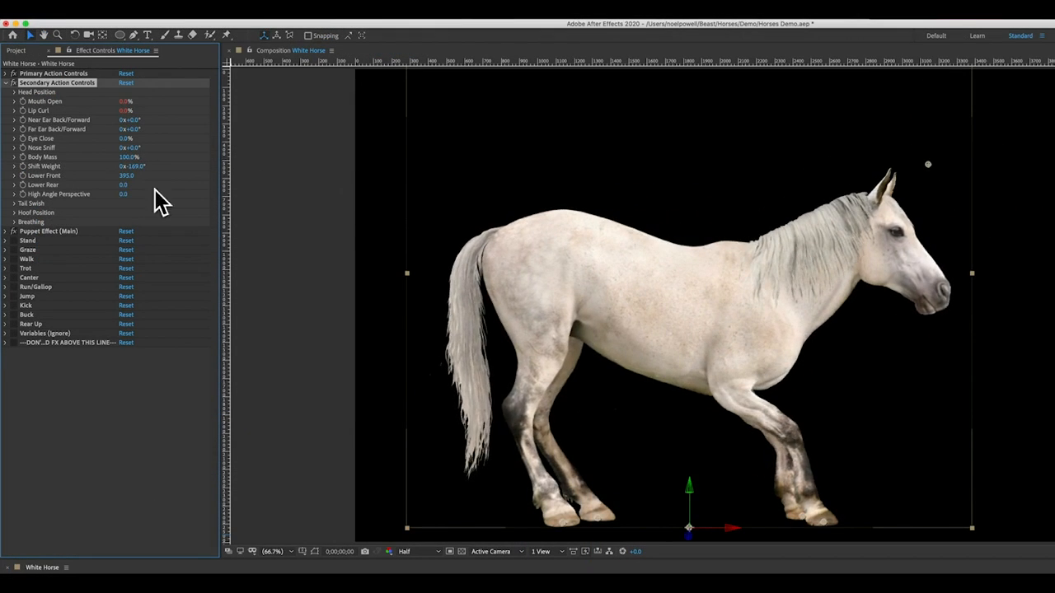
Adjust the white horse's Lower Rear value and reposition its individual hooves with their control points.
{"action": "left_click_drag", "start_coordinate": [124, 186], "coordinate": [332, 203]}
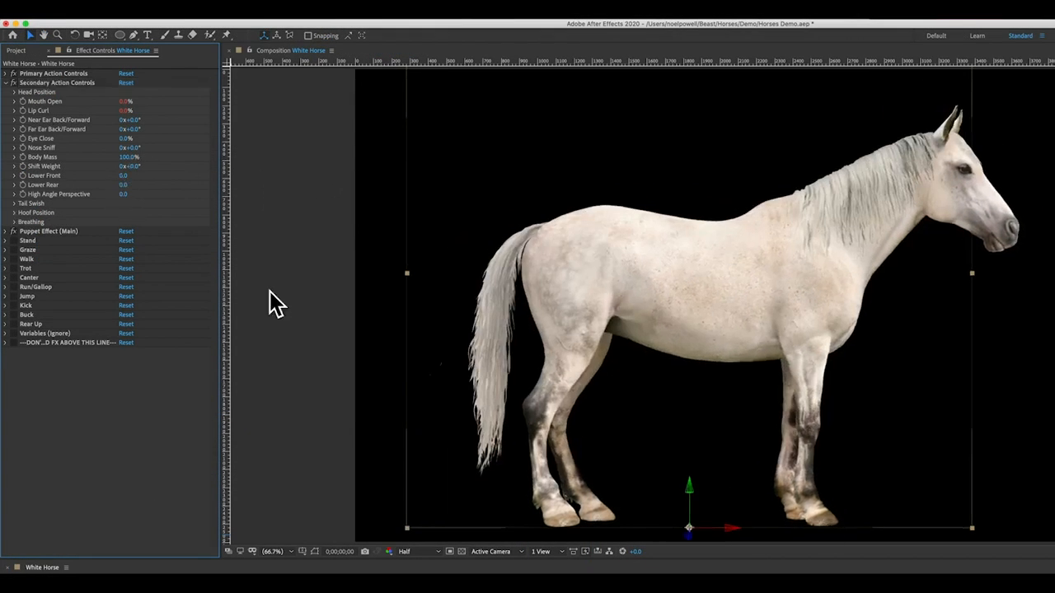
{"action": "left_click", "coordinate": [57, 82]}
{"action": "left_click_drag", "start_coordinate": [596, 519], "coordinate": [716, 455]}
{"action": "left_click_drag", "start_coordinate": [715, 455], "coordinate": [463, 501]}
{"action": "left_click_drag", "start_coordinate": [793, 515], "coordinate": [755, 512]}
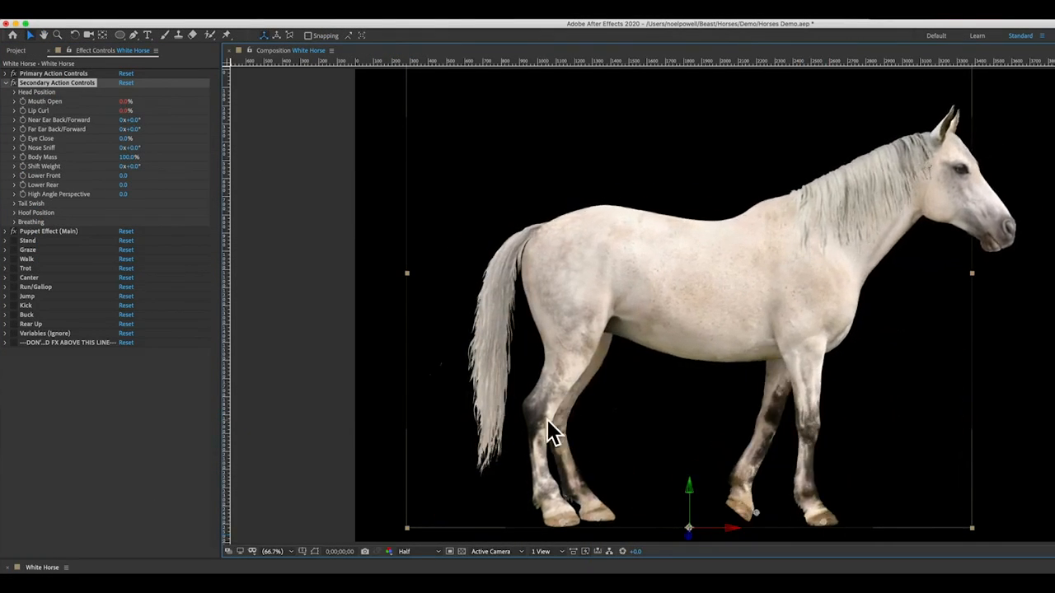
Adjust the white horse's body mass, eye closure and head position.
{"action": "mouse_move", "coordinate": [128, 158]}
{"action": "left_mouse_down"}
{"action": "mouse_move", "coordinate": [119, 163]}
{"action": "mouse_move", "coordinate": [144, 164]}
{"action": "left_mouse_up"}
{"action": "left_click", "coordinate": [941, 181]}
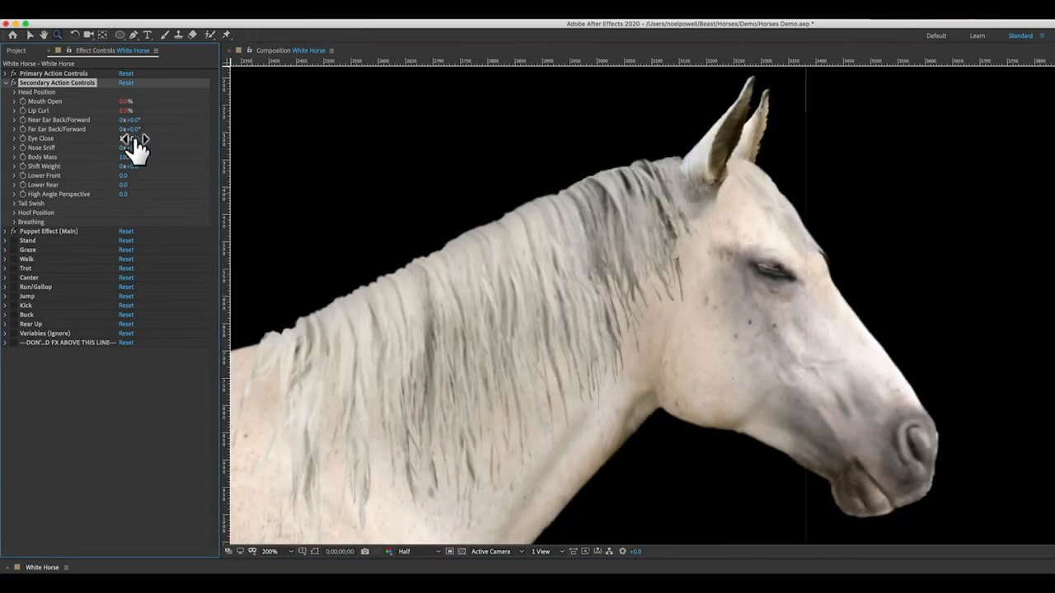
{"action": "mouse_move", "coordinate": [137, 122]}
{"action": "left_mouse_down"}
{"action": "mouse_move", "coordinate": [122, 123]}
{"action": "mouse_move", "coordinate": [132, 109]}
{"action": "mouse_move", "coordinate": [122, 106]}
{"action": "mouse_move", "coordinate": [190, 130]}
{"action": "mouse_move", "coordinate": [142, 140]}
{"action": "left_mouse_up"}
{"action": "left_click_drag", "start_coordinate": [944, 186], "coordinate": [852, 113]}
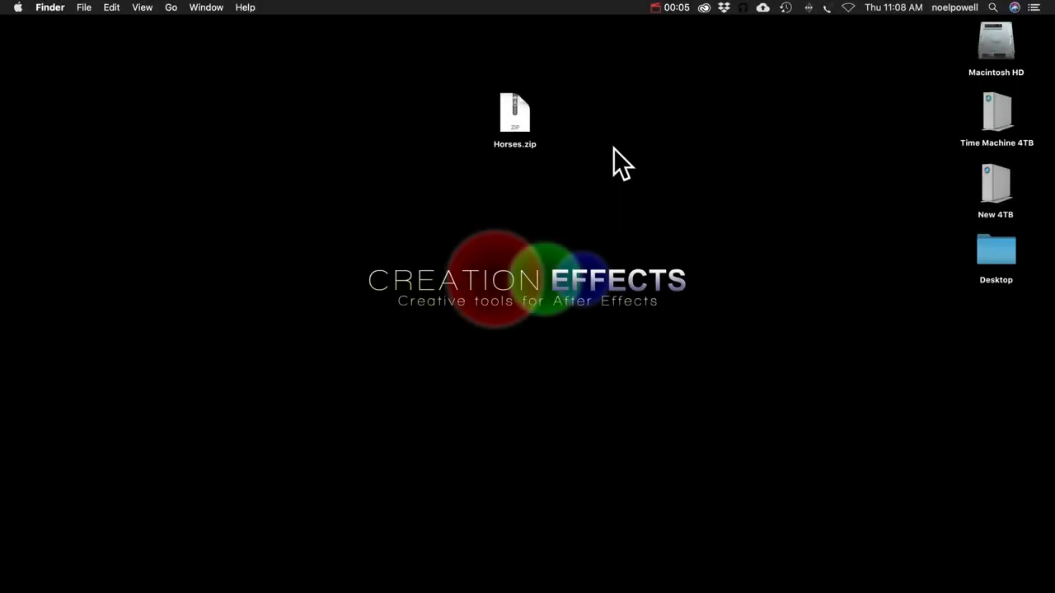
Extract the Horses.zip archive on the desktop.
{"action": "left_click", "coordinate": [523, 119]}
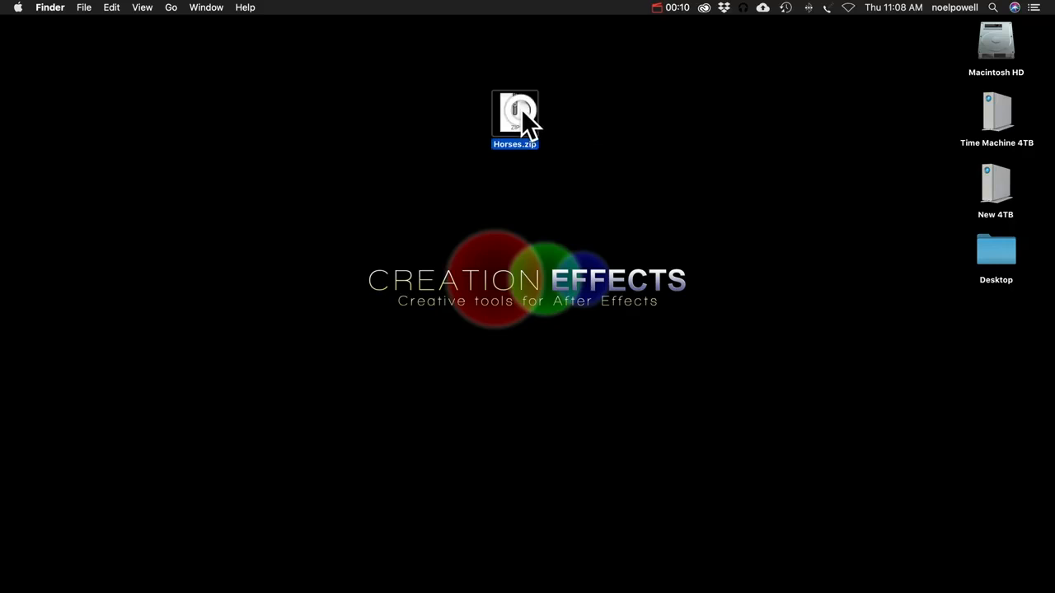
{"action": "double_click", "coordinate": [521, 112]}
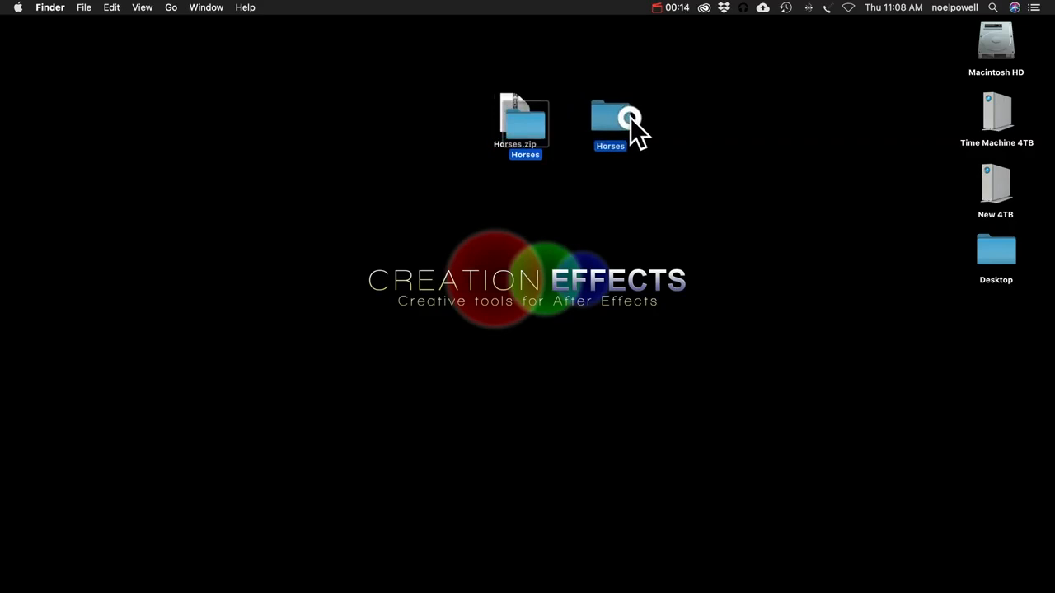
{"action": "right_click", "coordinate": [522, 114]}
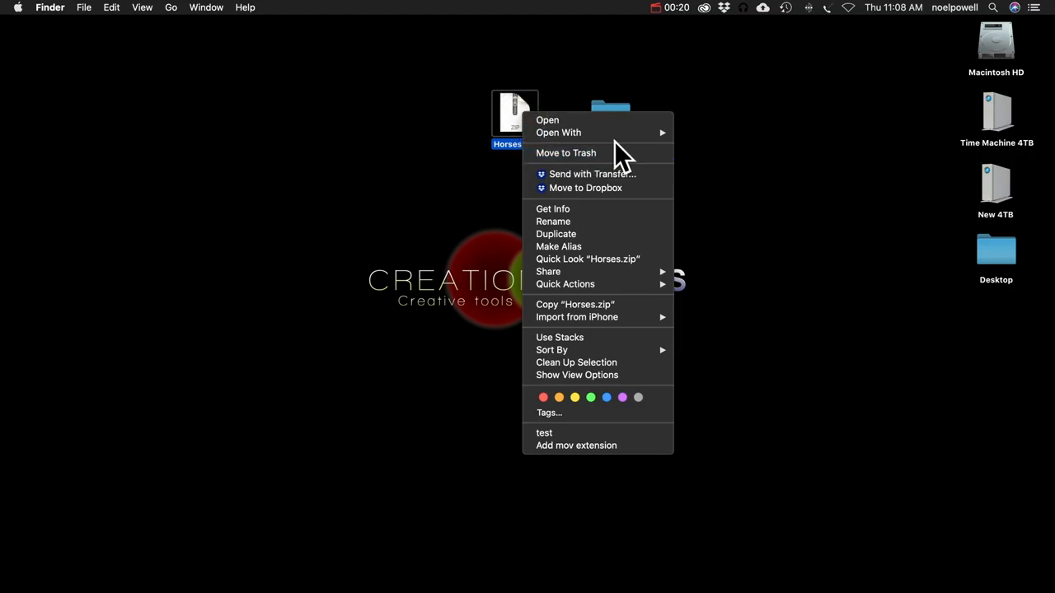
{"action": "mouse_move", "coordinate": [585, 134]}
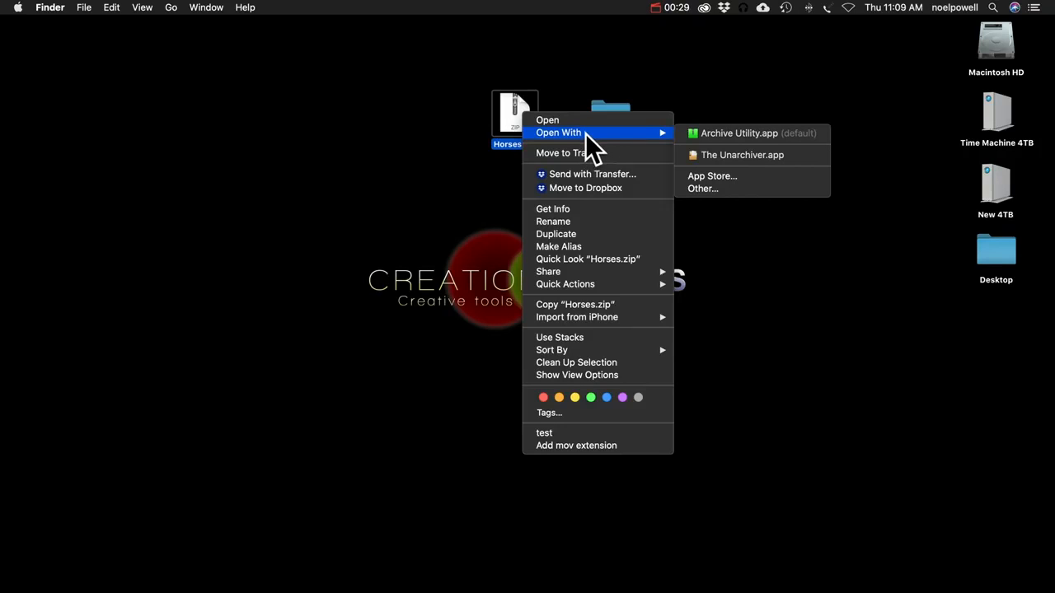
{"action": "left_click", "coordinate": [457, 134]}
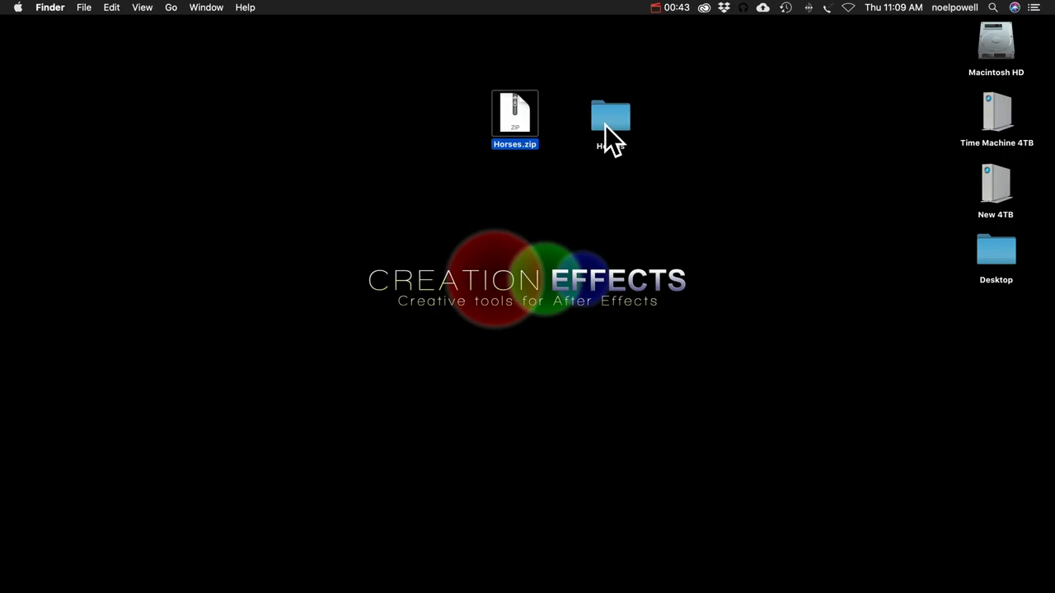
Open the Horses.aep project from the extracted Horses folder in After Effects.
{"action": "double_click", "coordinate": [605, 126]}
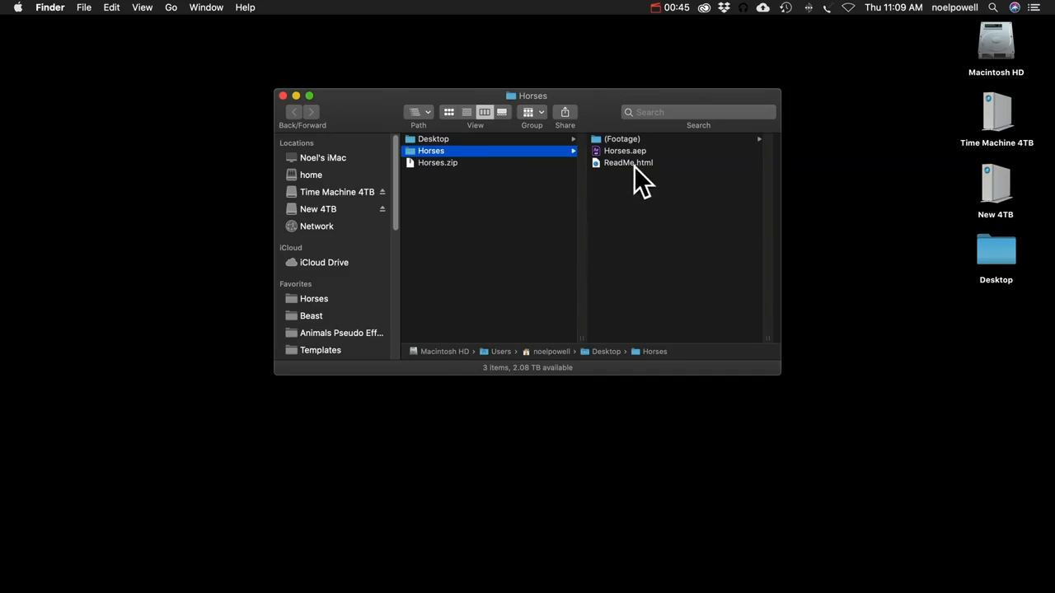
{"action": "left_click", "coordinate": [625, 152]}
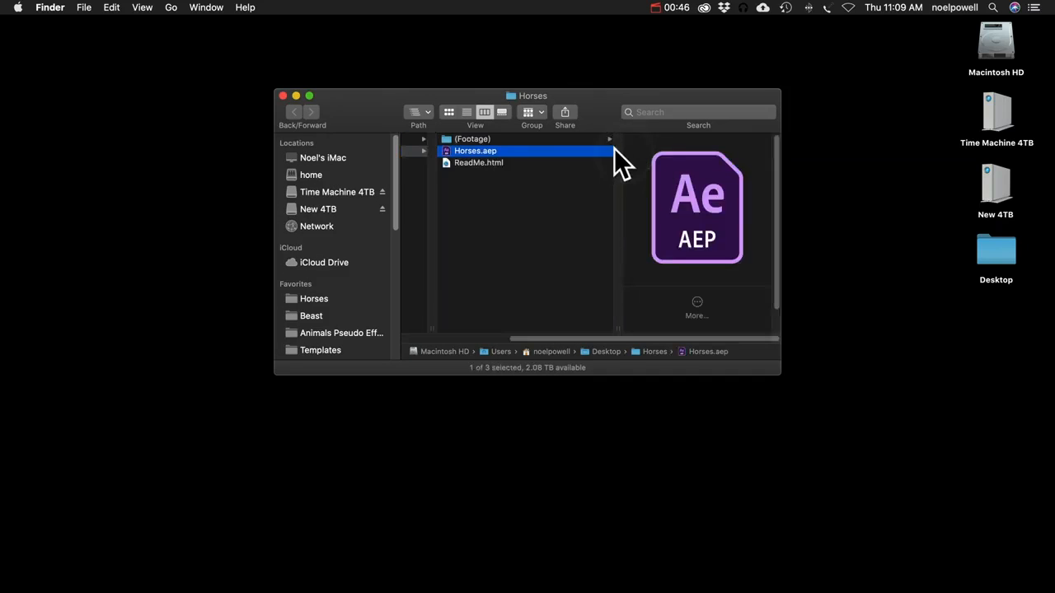
{"action": "double_click", "coordinate": [467, 152]}
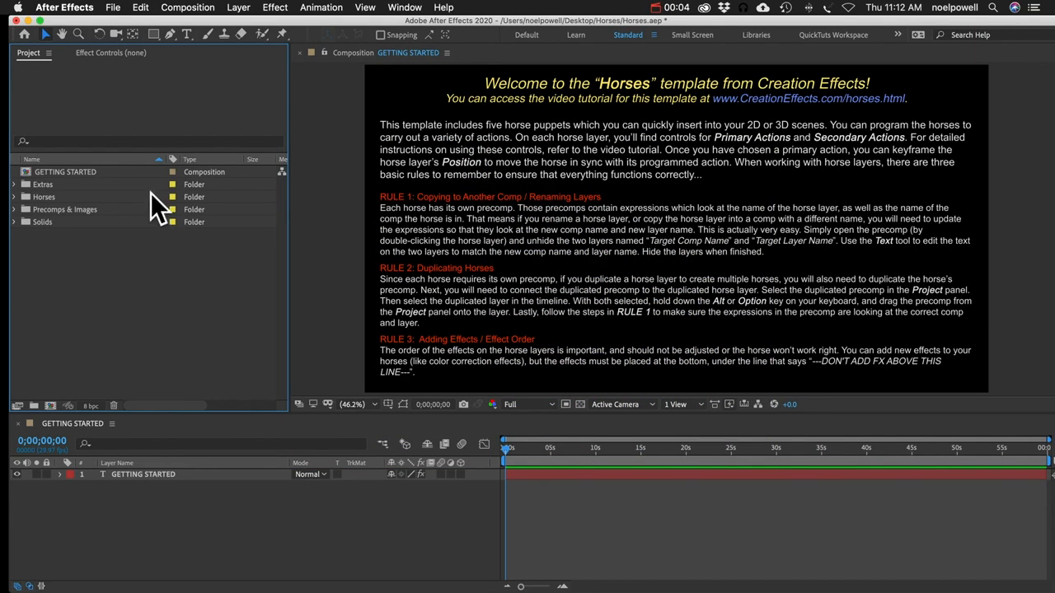
{"action": "left_click", "coordinate": [118, 8]}
{"action": "mouse_move", "coordinate": [143, 179]}
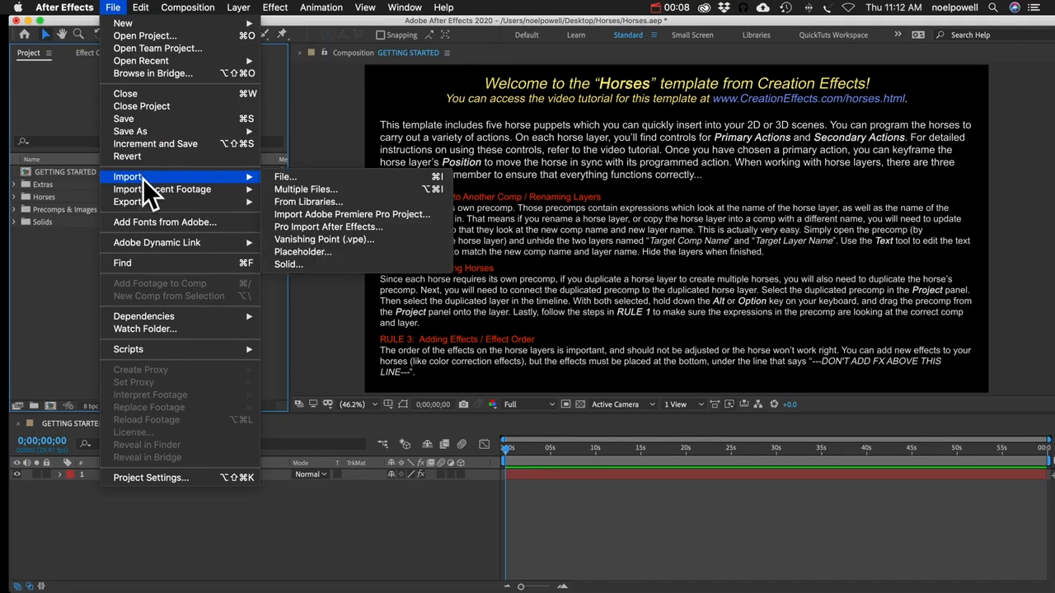
{"action": "left_click", "coordinate": [313, 177]}
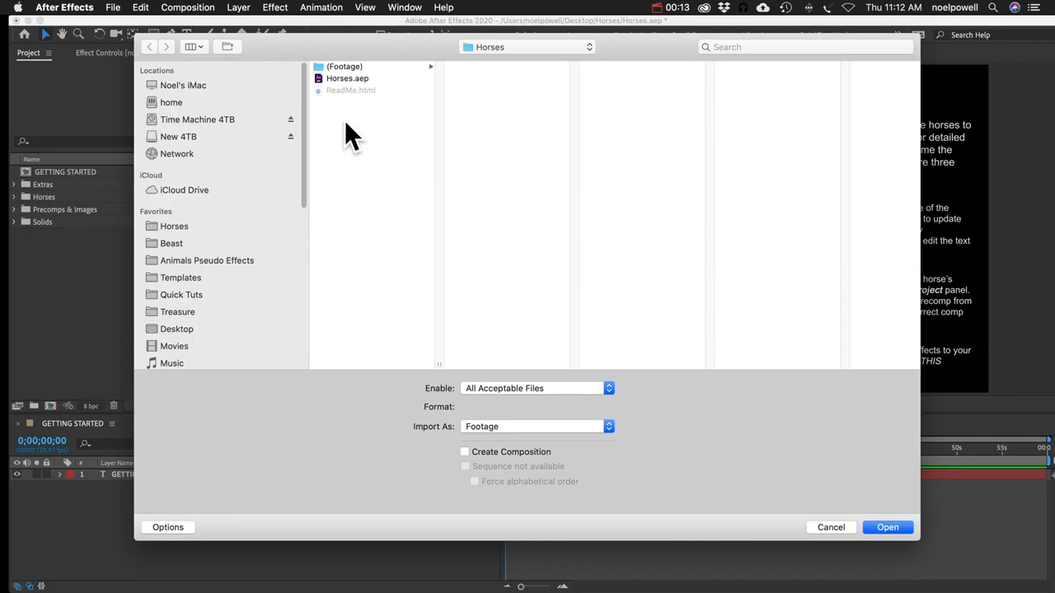
{"action": "left_click", "coordinate": [343, 79]}
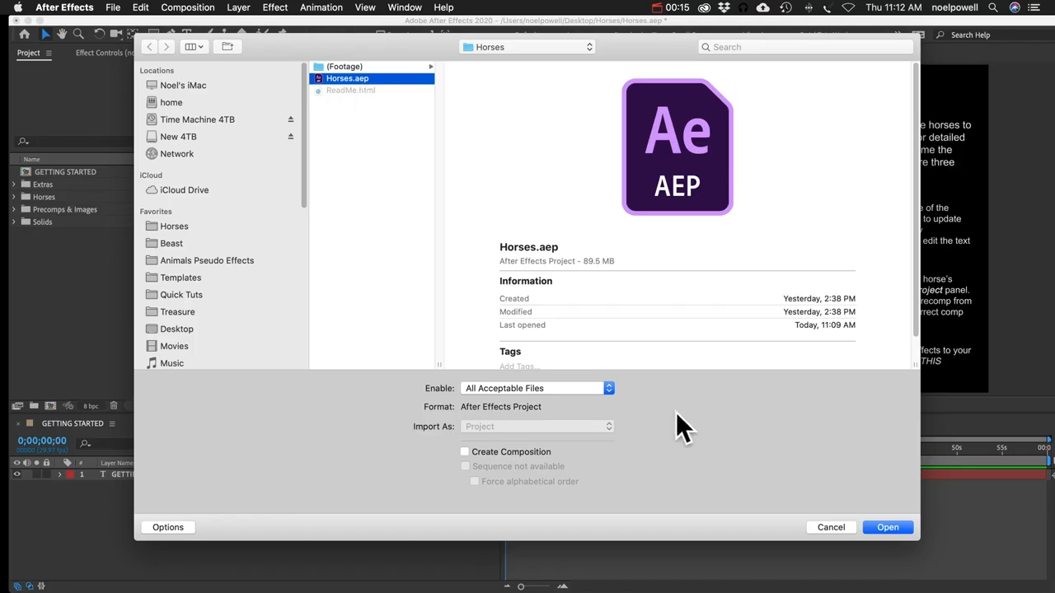
{"action": "left_click", "coordinate": [817, 528]}
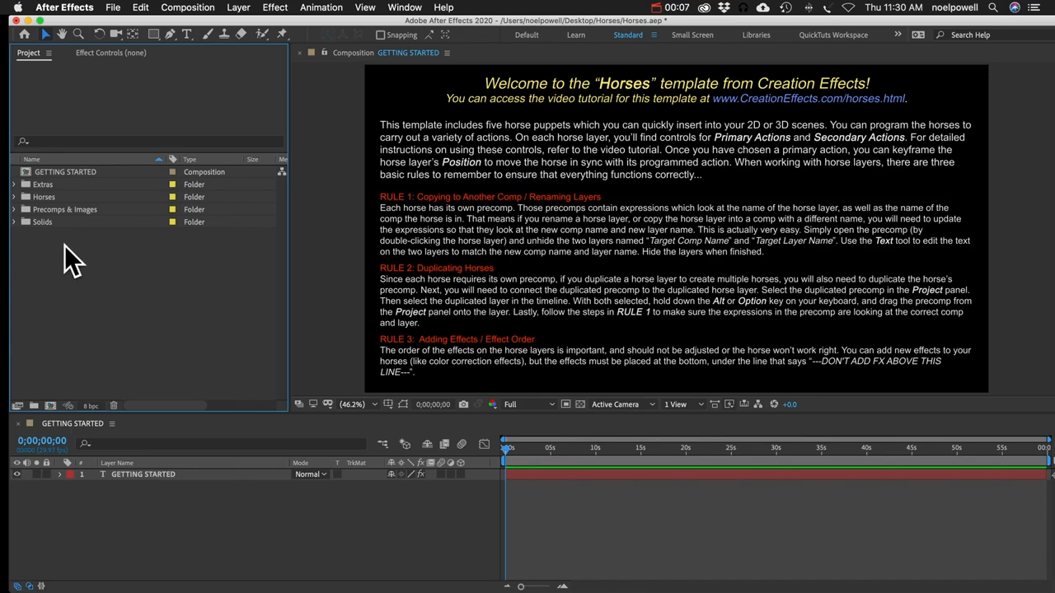
Open the Pinto Horse composition from the Horses folder and preview its default animation.
{"action": "left_click", "coordinate": [14, 196]}
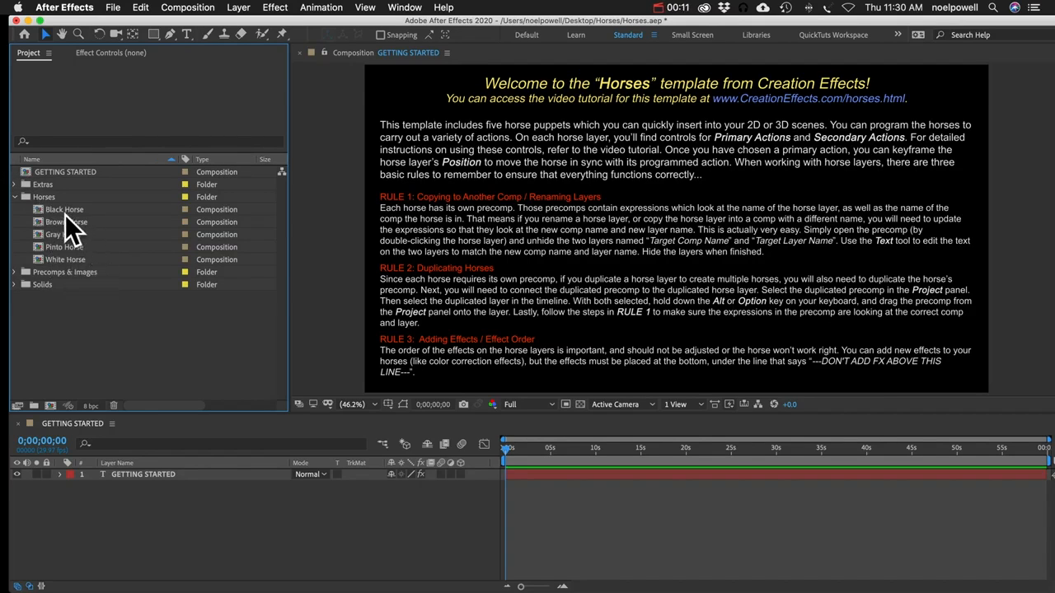
{"action": "left_click", "coordinate": [61, 247]}
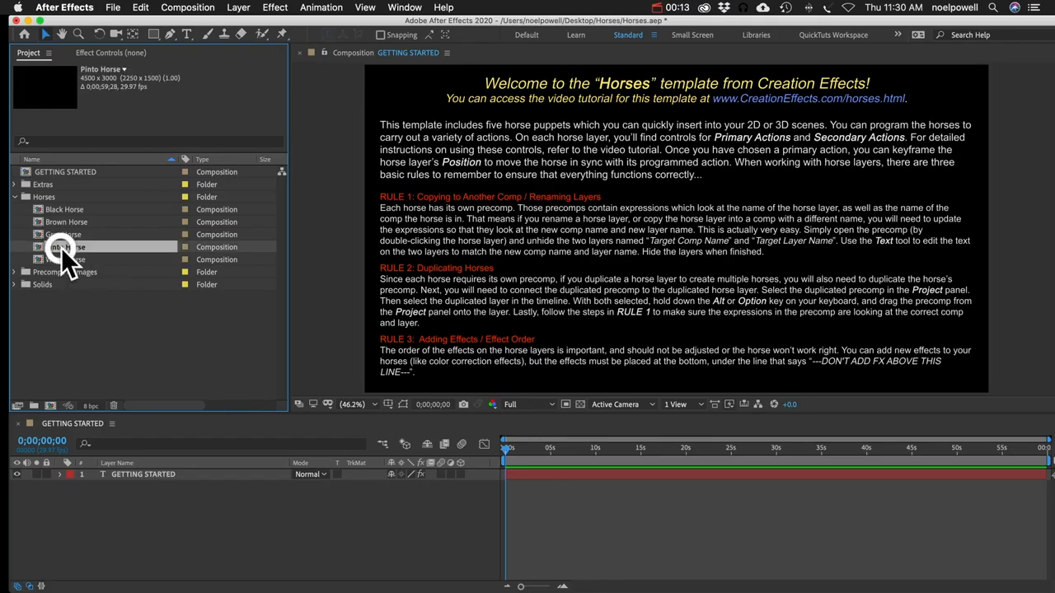
{"action": "double_click", "coordinate": [49, 248]}
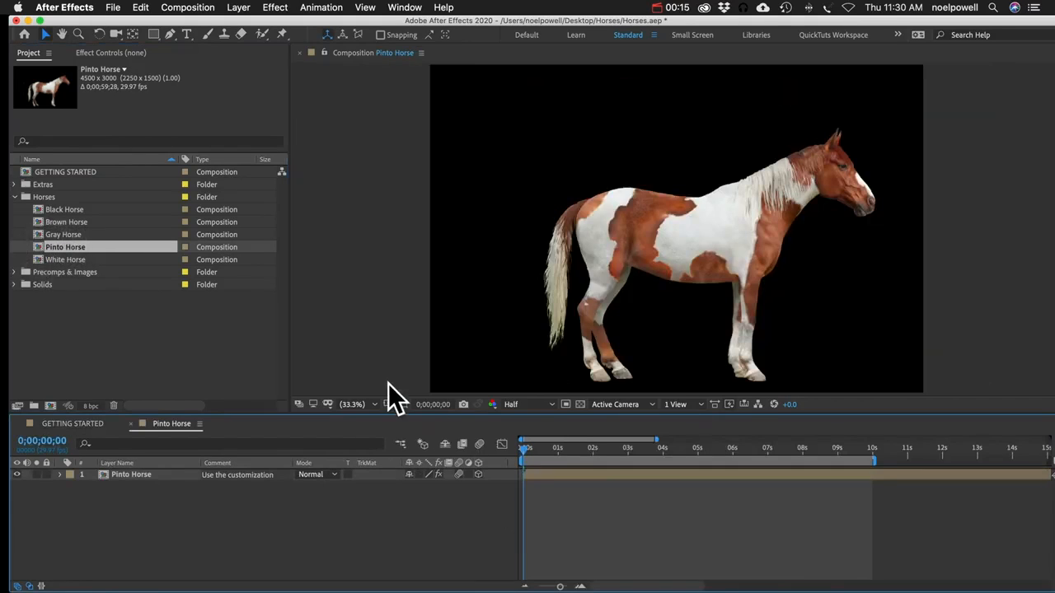
{"action": "key", "text": "space"}
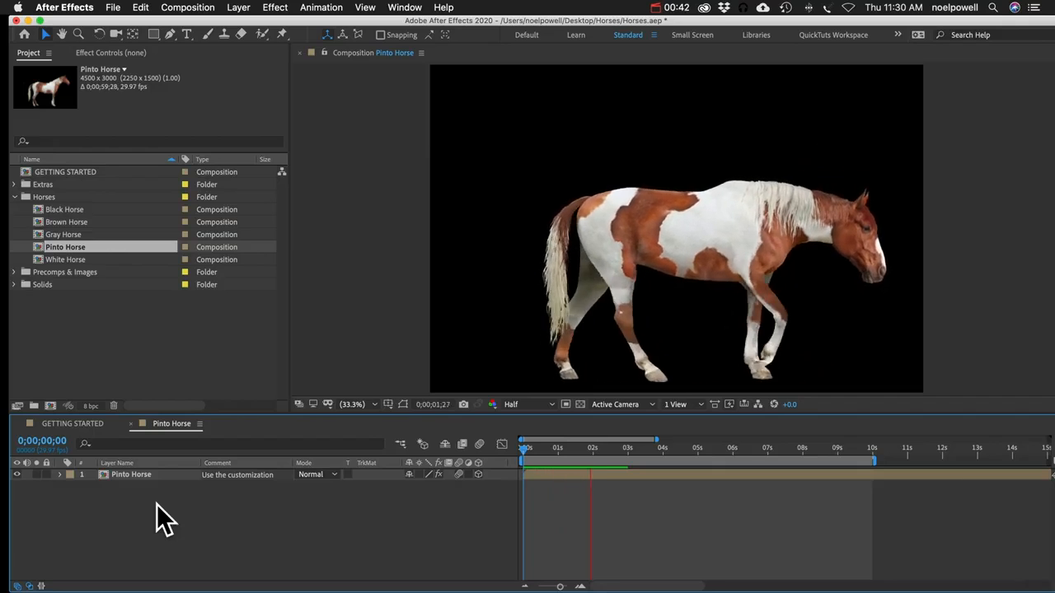
{"action": "key", "text": "space"}
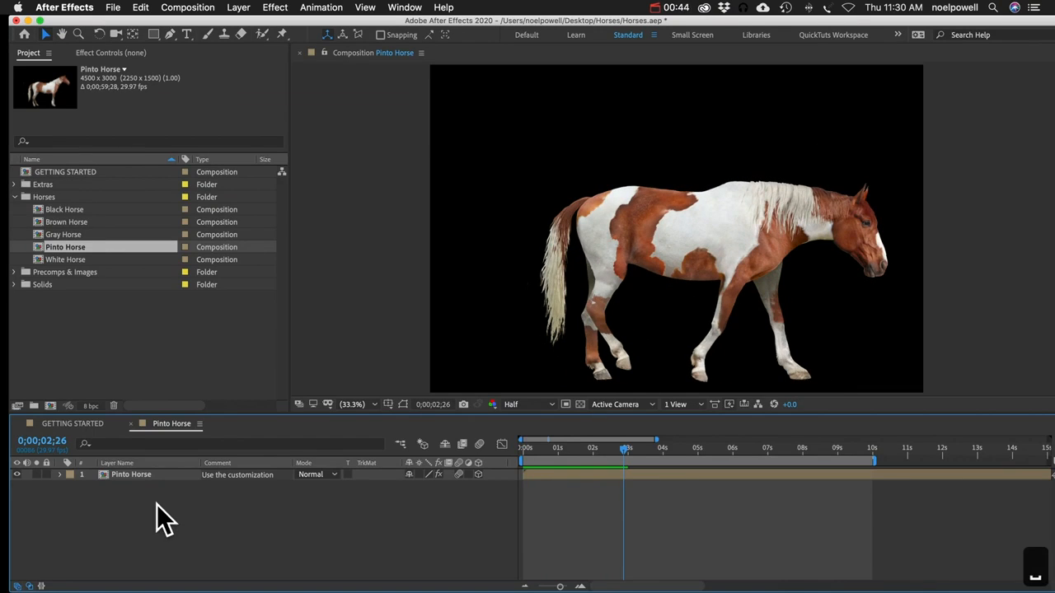
Select the Pinto Horse layer and show its effect controls.
{"action": "left_click", "coordinate": [136, 474]}
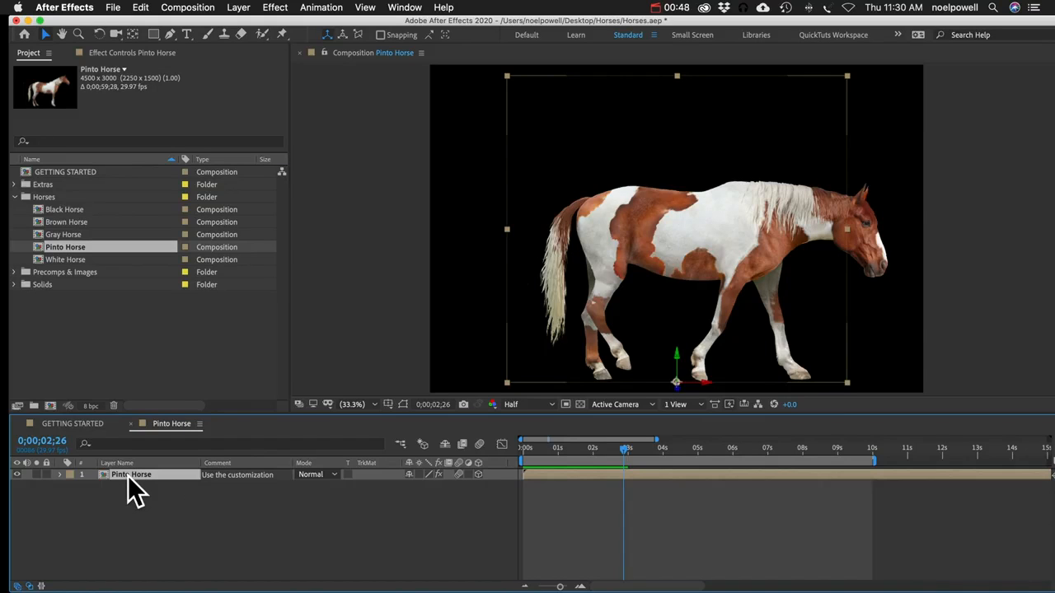
{"action": "left_click", "coordinate": [120, 53]}
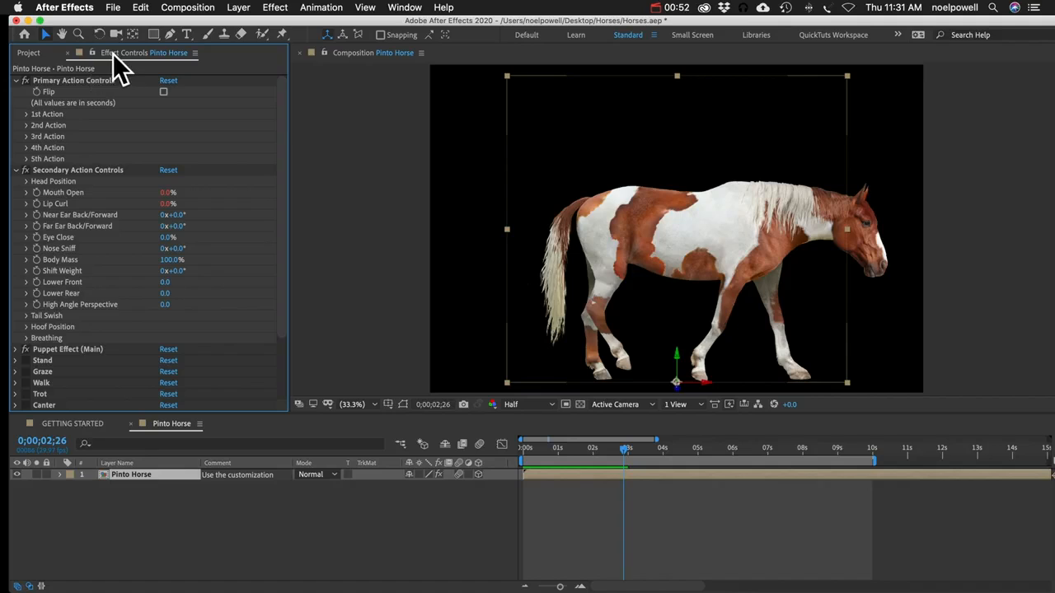
{"action": "left_click", "coordinate": [407, 8]}
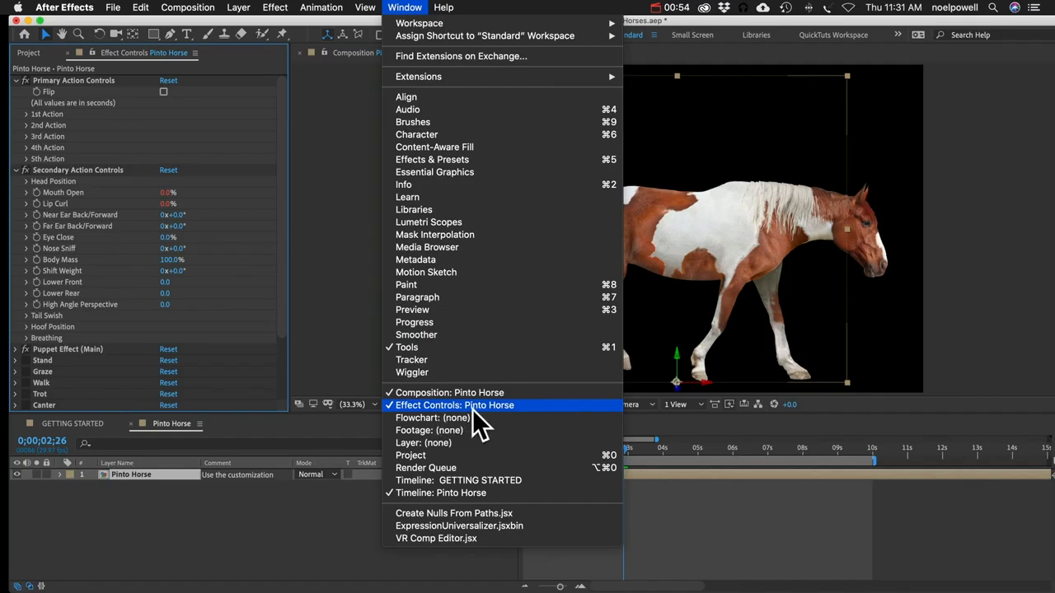
{"action": "left_click", "coordinate": [77, 169]}
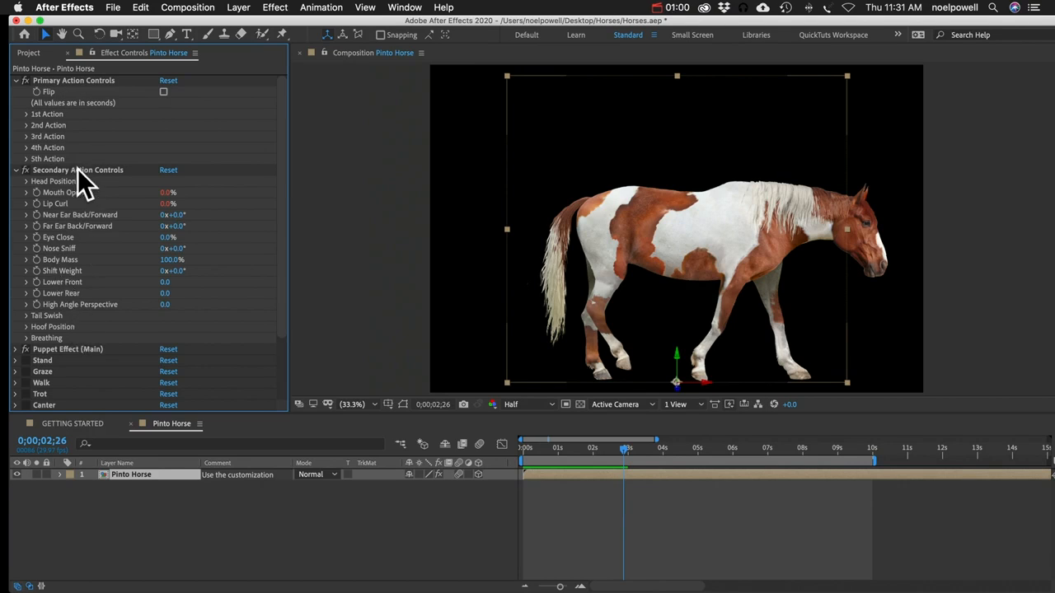
Expand the 1st Action group in Primary Action Controls and review the available actions and the Secondary Action Controls.
{"action": "left_click", "coordinate": [67, 80]}
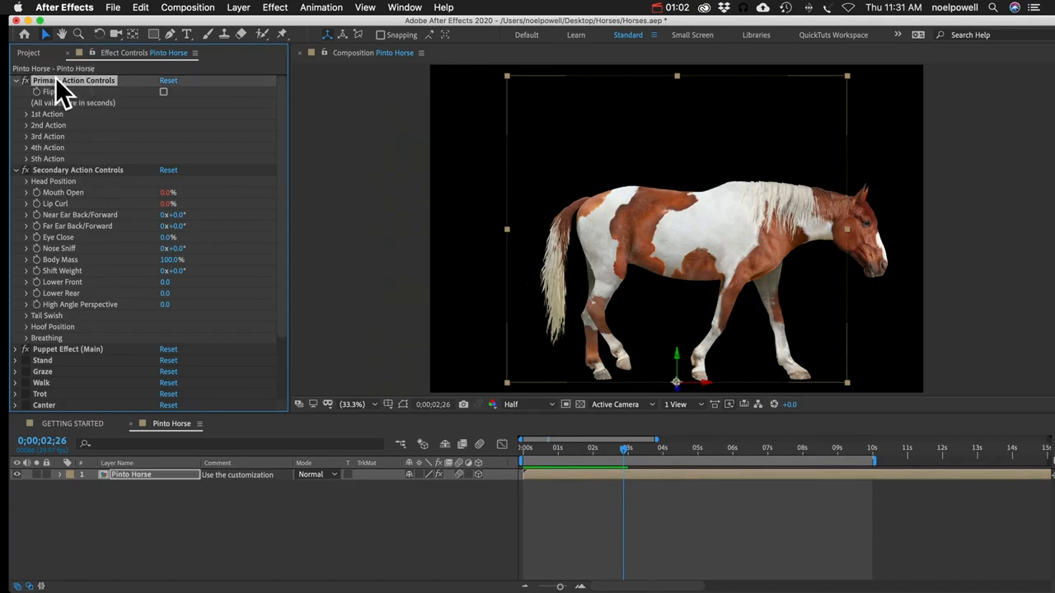
{"action": "left_click", "coordinate": [26, 114]}
{"action": "left_click", "coordinate": [207, 126]}
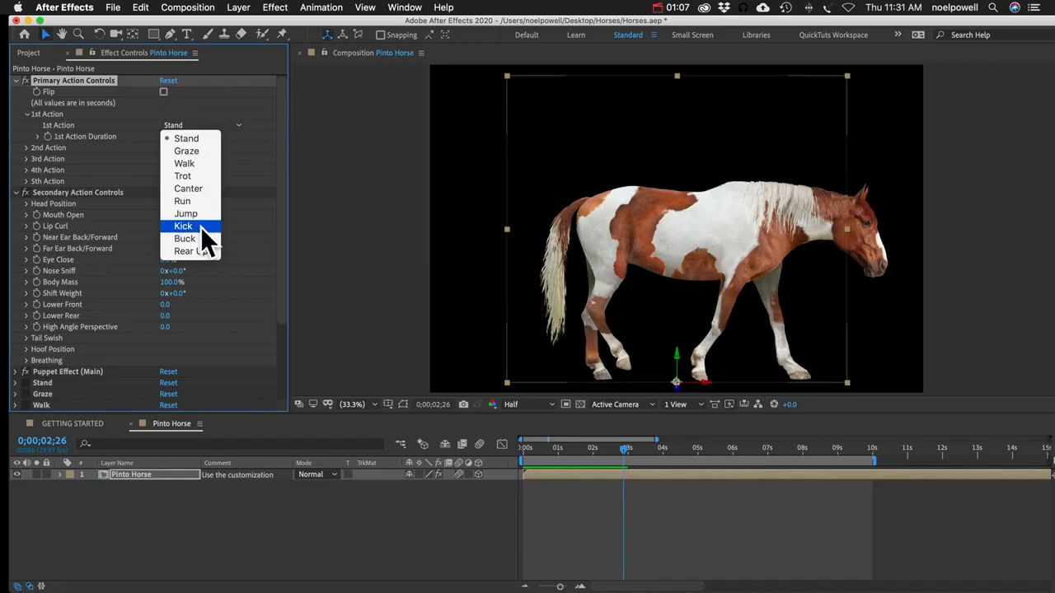
{"action": "left_click", "coordinate": [74, 78]}
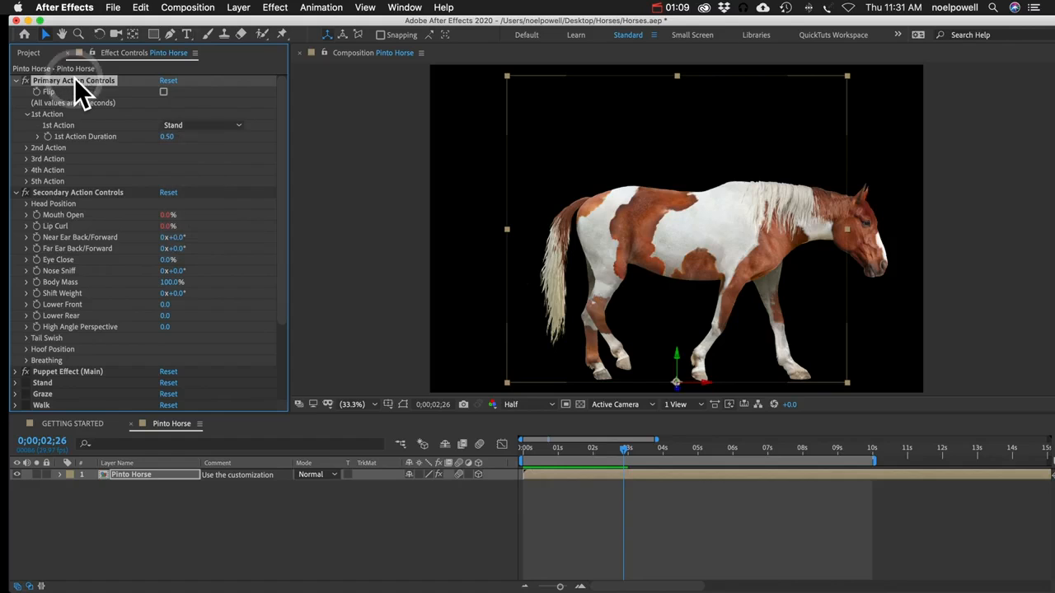
{"action": "left_click", "coordinate": [75, 193]}
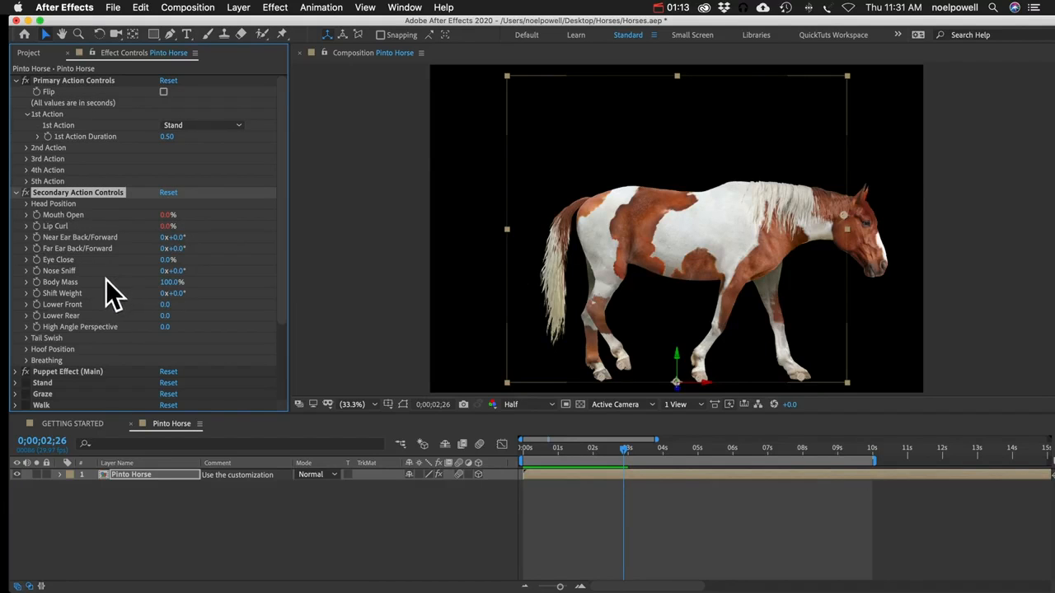
{"action": "left_click", "coordinate": [59, 267]}
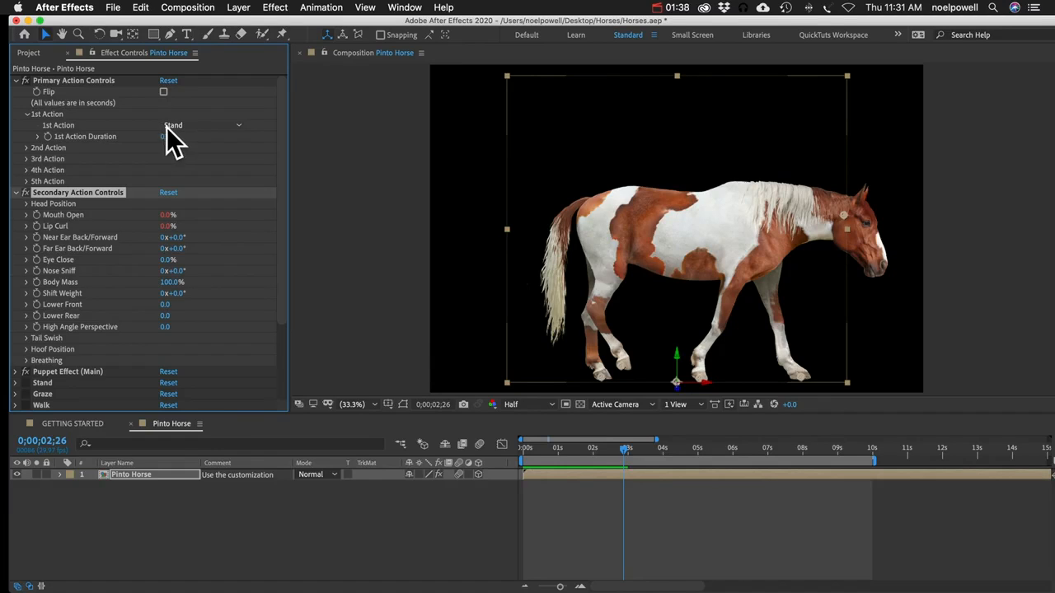
Set the pinto horse's 1st Action to Trot with a duration of 10 seconds and preview the motion.
{"action": "left_click", "coordinate": [176, 125]}
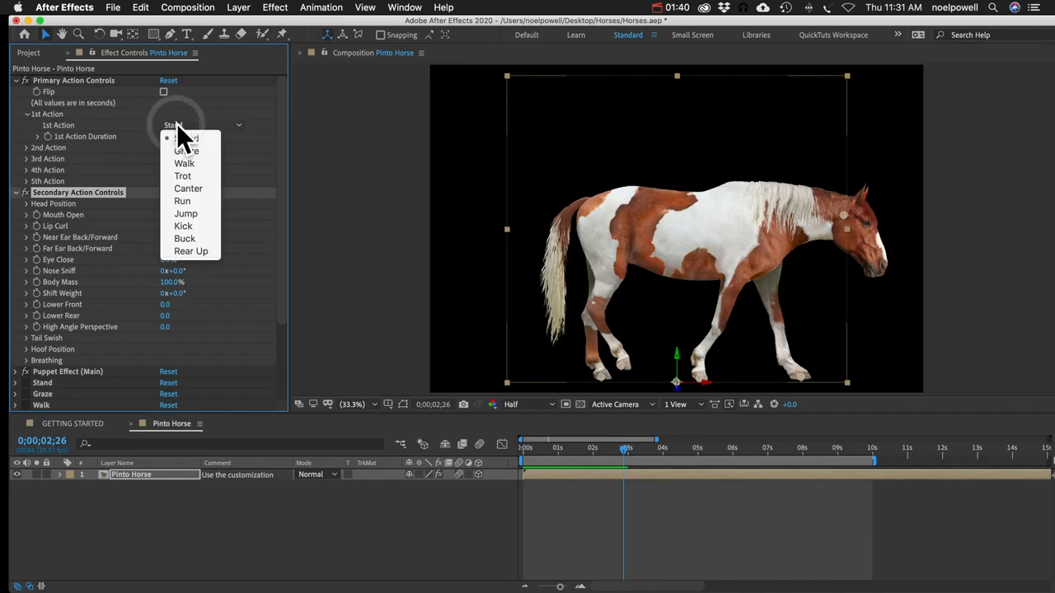
{"action": "left_click", "coordinate": [191, 175]}
{"action": "left_click", "coordinate": [172, 139]}
{"action": "left_click", "coordinate": [170, 139]}
{"action": "type", "text": "10"}
{"action": "key", "text": "Return"}
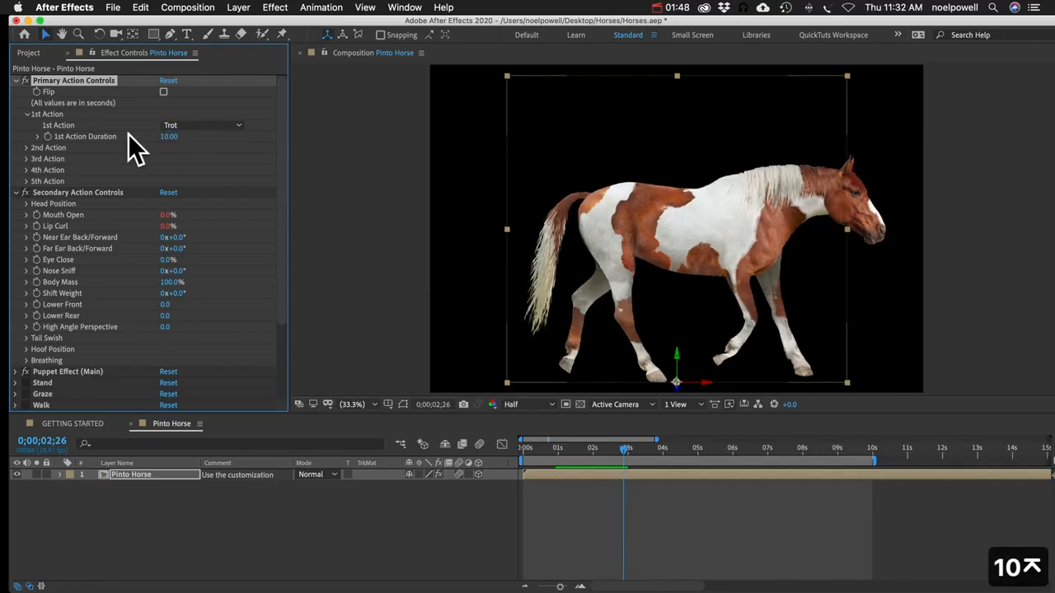
{"action": "left_click", "coordinate": [127, 529]}
{"action": "key", "text": "space"}
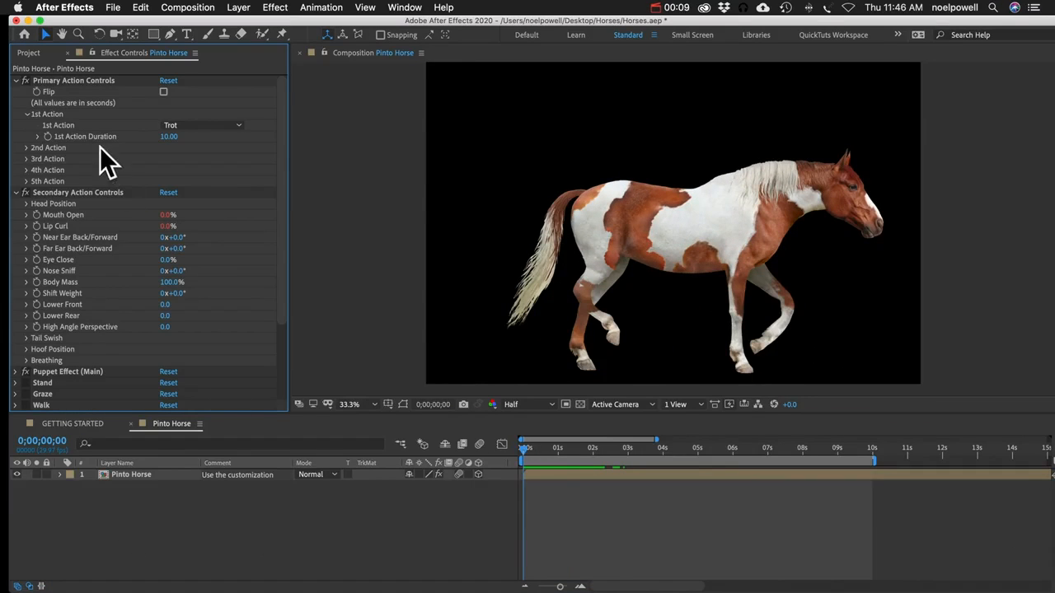
Add Pasture.jpg from the Solids folder to the composition as a background beneath the Pinto Horse layer.
{"action": "left_click", "coordinate": [36, 53]}
{"action": "left_click", "coordinate": [14, 284]}
{"action": "left_click", "coordinate": [62, 298]}
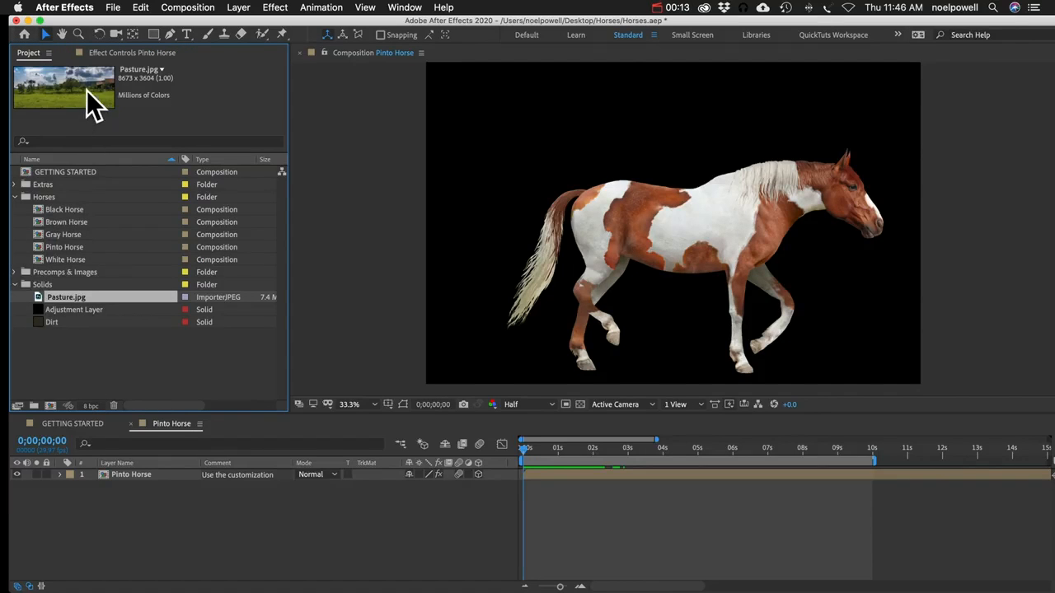
{"action": "left_click_drag", "start_coordinate": [55, 298], "coordinate": [104, 517]}
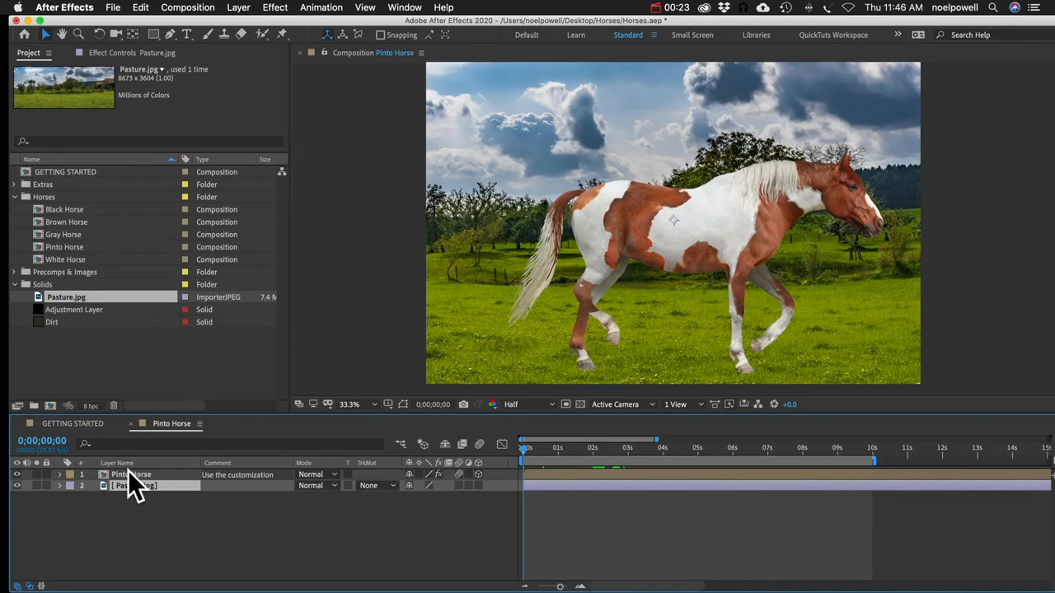
Scale the Pinto Horse layer down to about two-thirds size and set its vertical position to 2587 in the pasture.
{"action": "left_click", "coordinate": [120, 474]}
{"action": "key", "text": "s"}
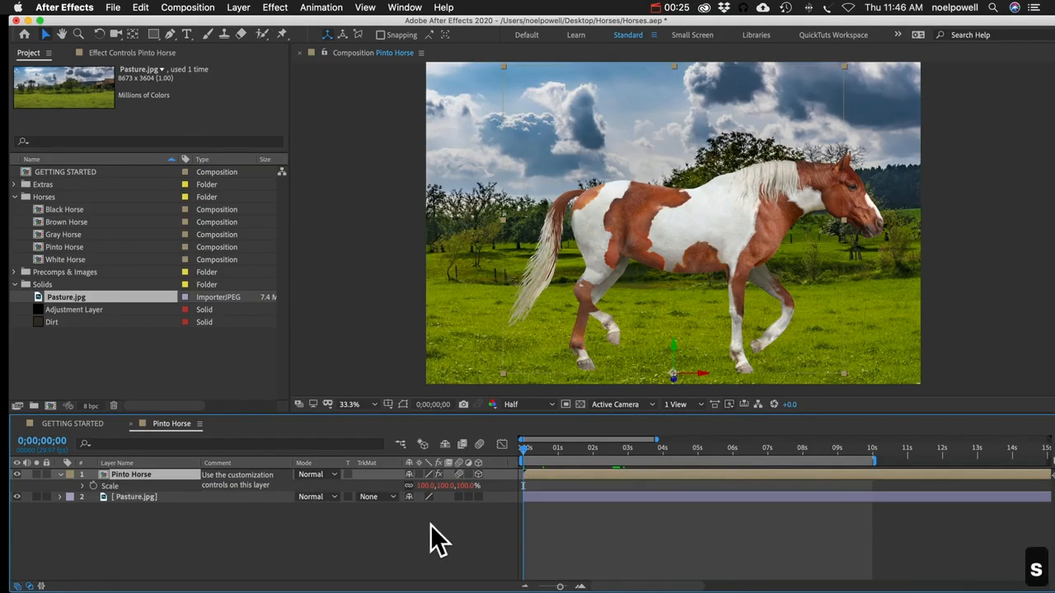
{"action": "left_click_drag", "start_coordinate": [426, 488], "coordinate": [360, 481]}
{"action": "key", "text": "p"}
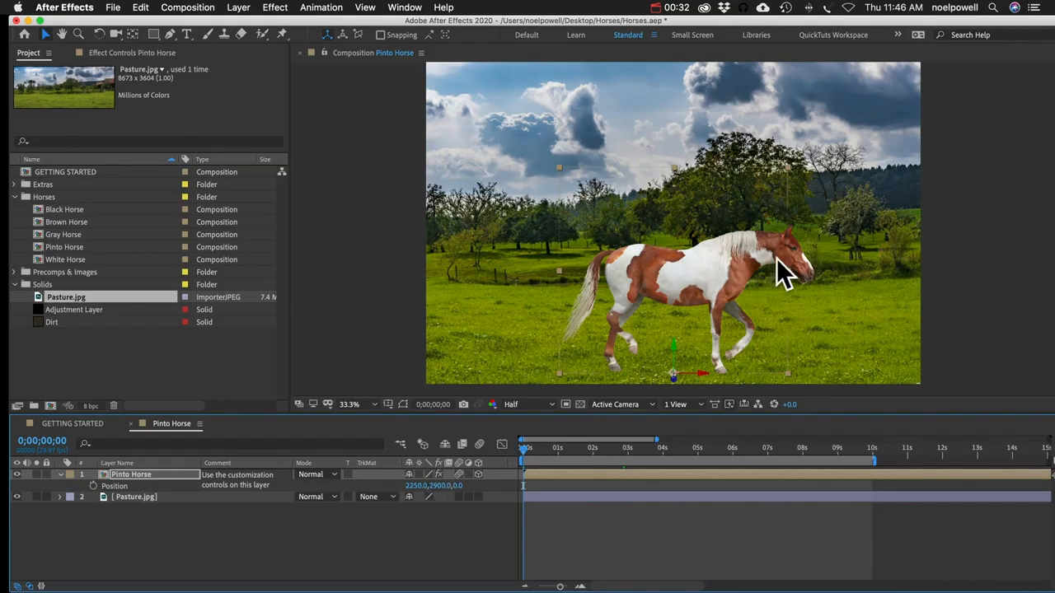
{"action": "left_click_drag", "start_coordinate": [445, 491], "coordinate": [236, 514]}
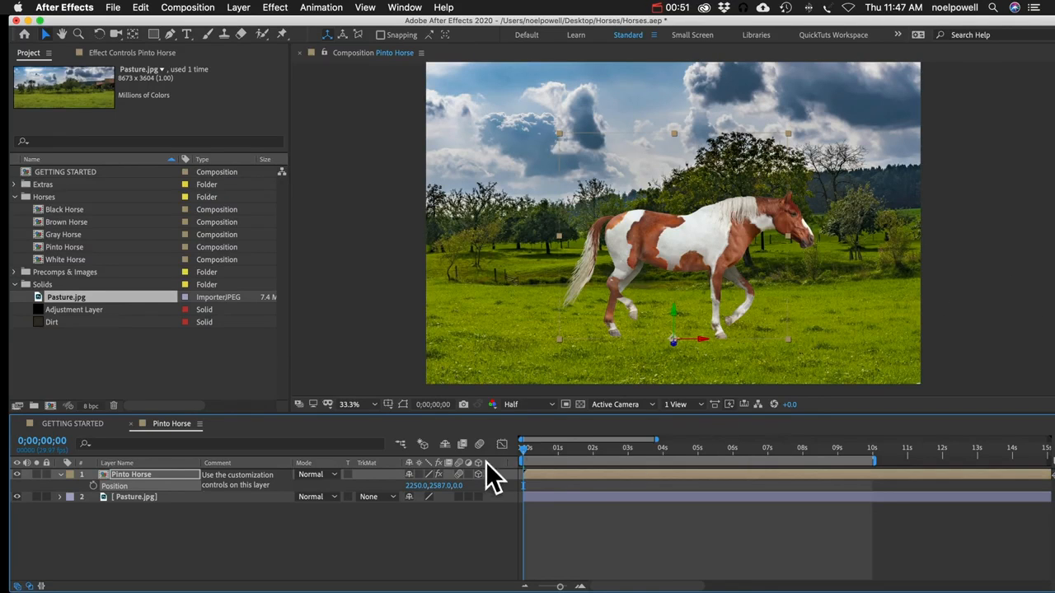
Keyframe the horse's Position from X -730 at the start to X 4581 at 0;00;03;01 and preview the trot.
{"action": "left_click_drag", "start_coordinate": [416, 487], "coordinate": [202, 476]}
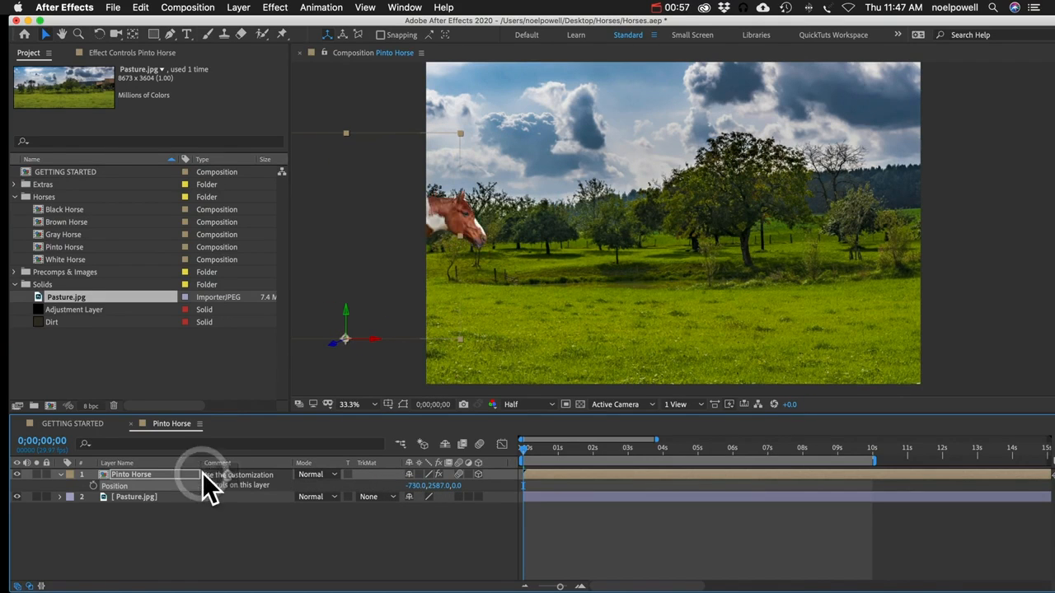
{"action": "left_click", "coordinate": [92, 487]}
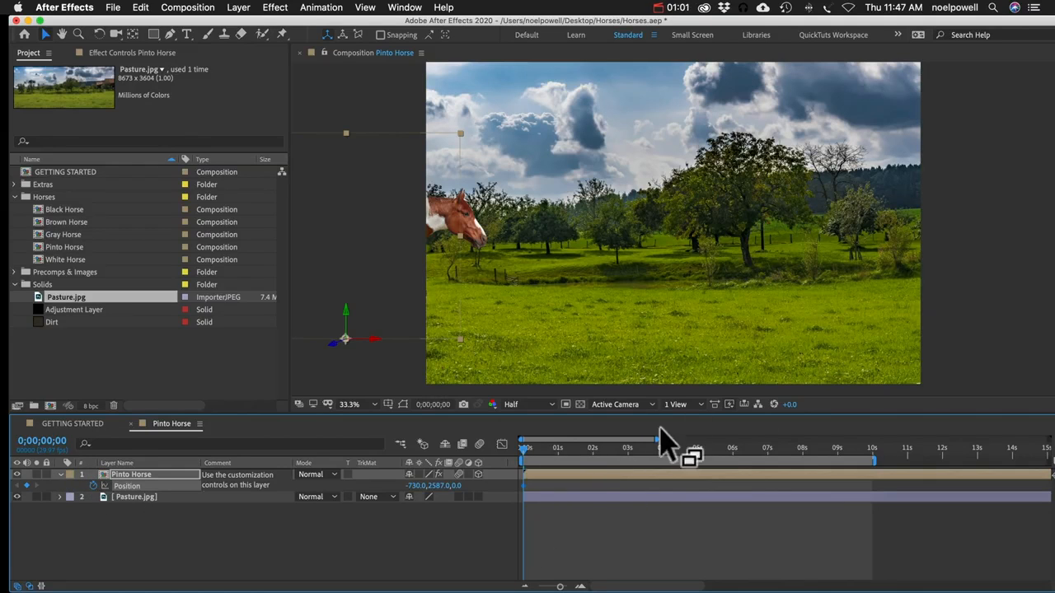
{"action": "left_click", "coordinate": [629, 449]}
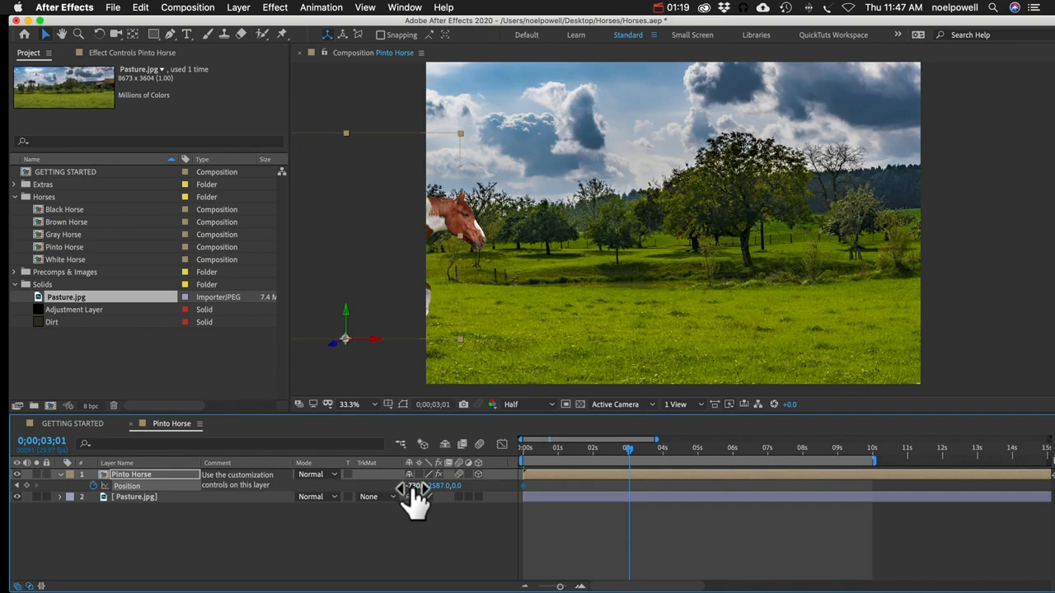
{"action": "left_click_drag", "start_coordinate": [412, 486], "coordinate": [802, 507]}
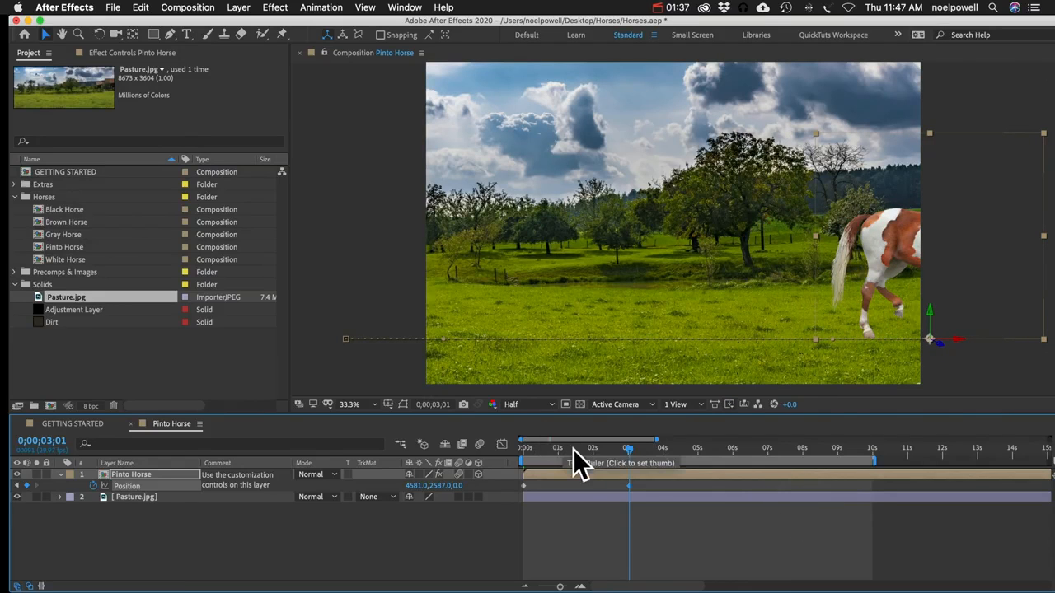
{"action": "key", "text": "KP_0"}
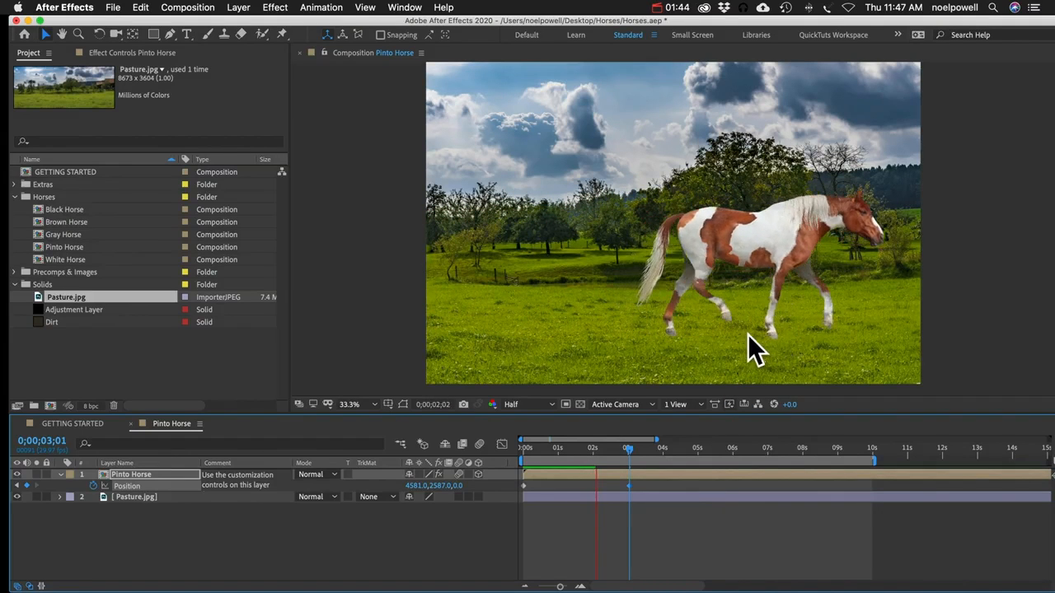
{"action": "key", "text": "space"}
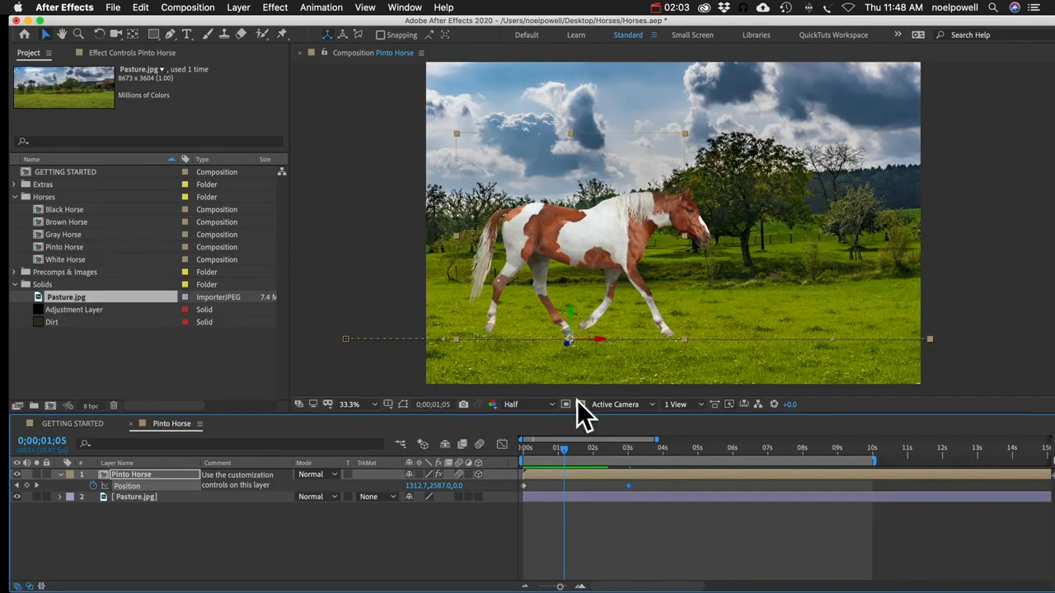
Move the ending Position keyframe earlier to about 2 seconds and preview the faster trot from the start.
{"action": "left_click_drag", "start_coordinate": [629, 485], "coordinate": [601, 486]}
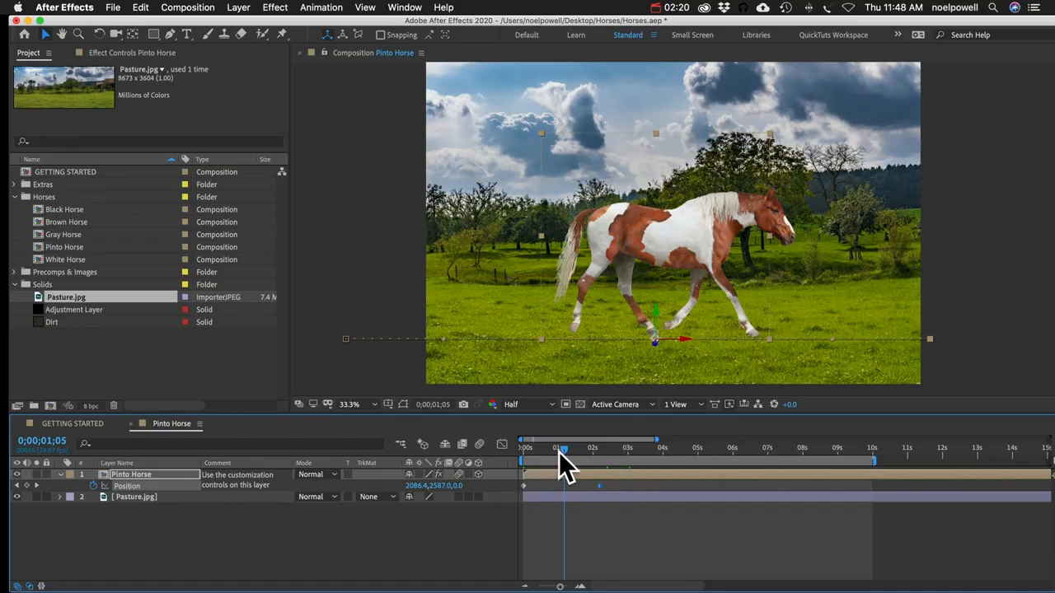
{"action": "left_click_drag", "start_coordinate": [560, 450], "coordinate": [508, 445]}
{"action": "key", "text": "space"}
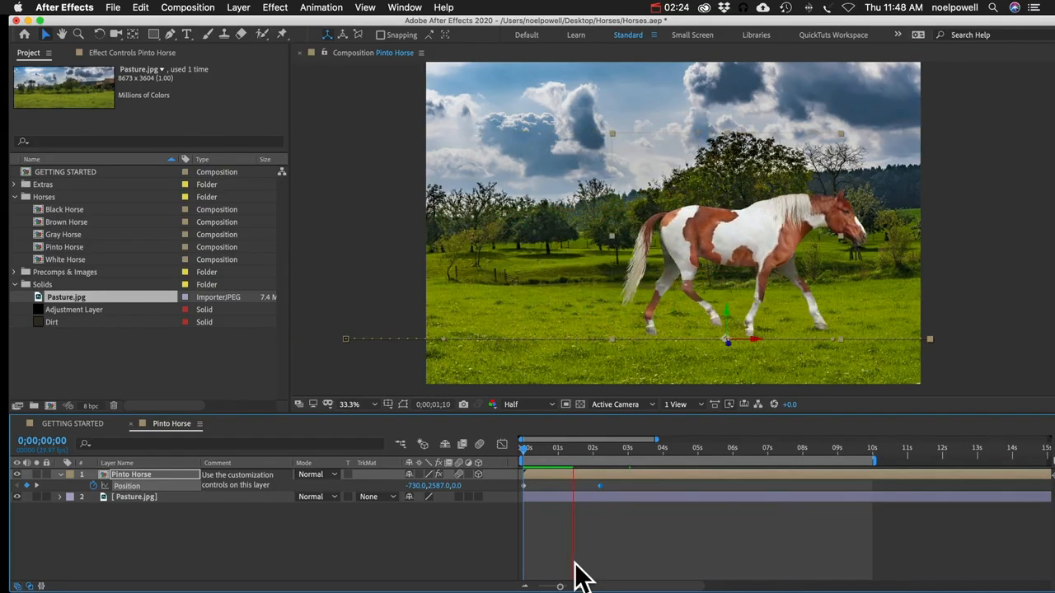
{"action": "key", "text": "space"}
{"action": "key", "text": "space"}
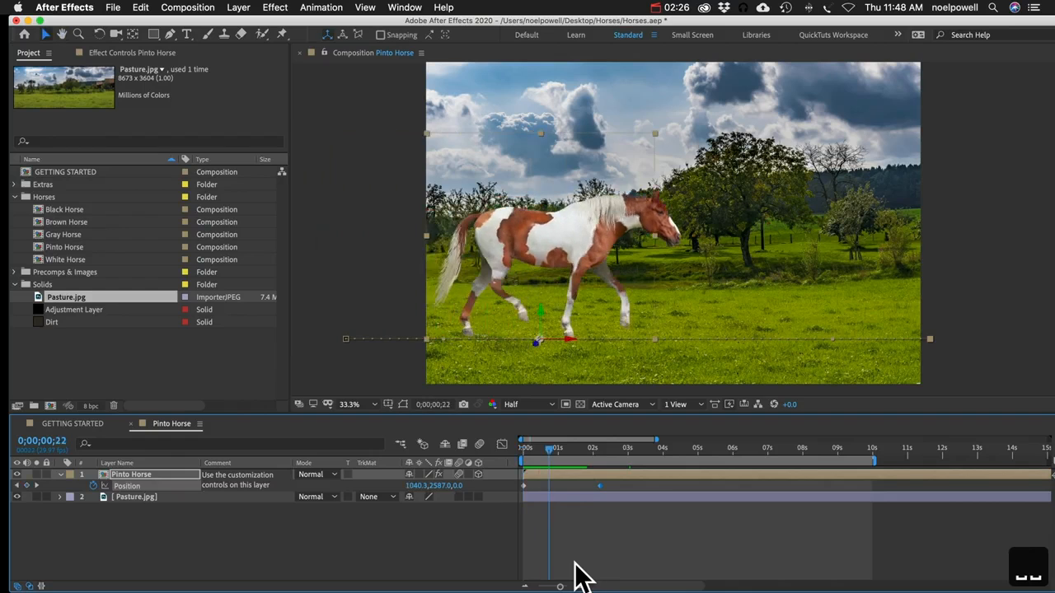
Step through the trot frame by frame from 0;00;00;22 to examine whether the planted hooves slide against the grass.
{"action": "key", "text": "Page_Down"}
{"action": "key", "text": "Page_Down"}
{"action": "key", "text": "Page_Down"}
{"action": "key", "text": "Page_Down"}
{"action": "key", "text": "Page_Down"}
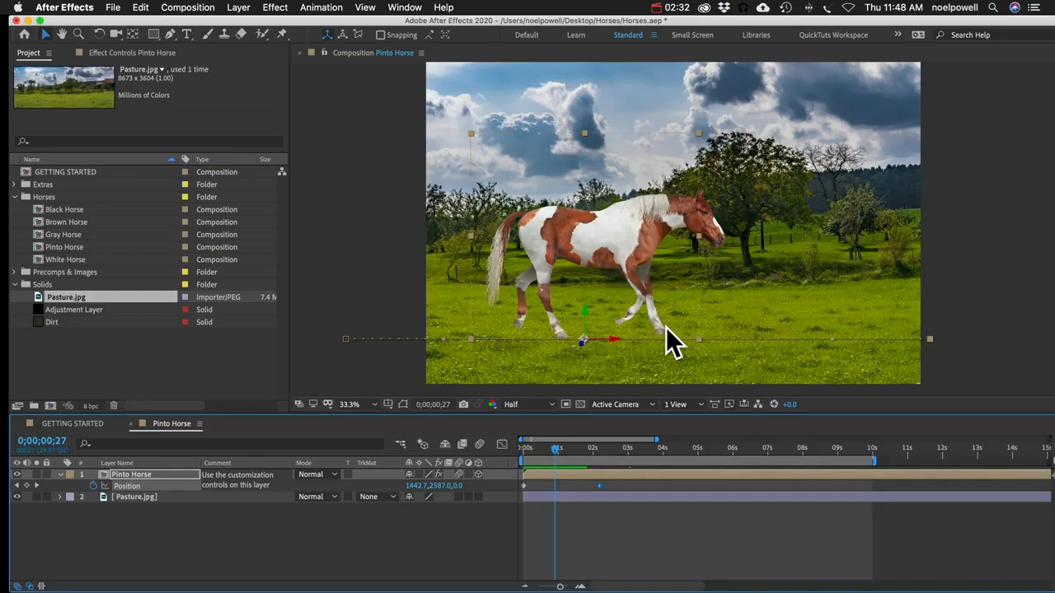
{"action": "key", "text": "Page_Down"}
{"action": "key", "text": "Page_Down"}
{"action": "key", "text": "Page_Down"}
{"action": "key", "text": "Page_Down"}
{"action": "key", "text": "Page_Down"}
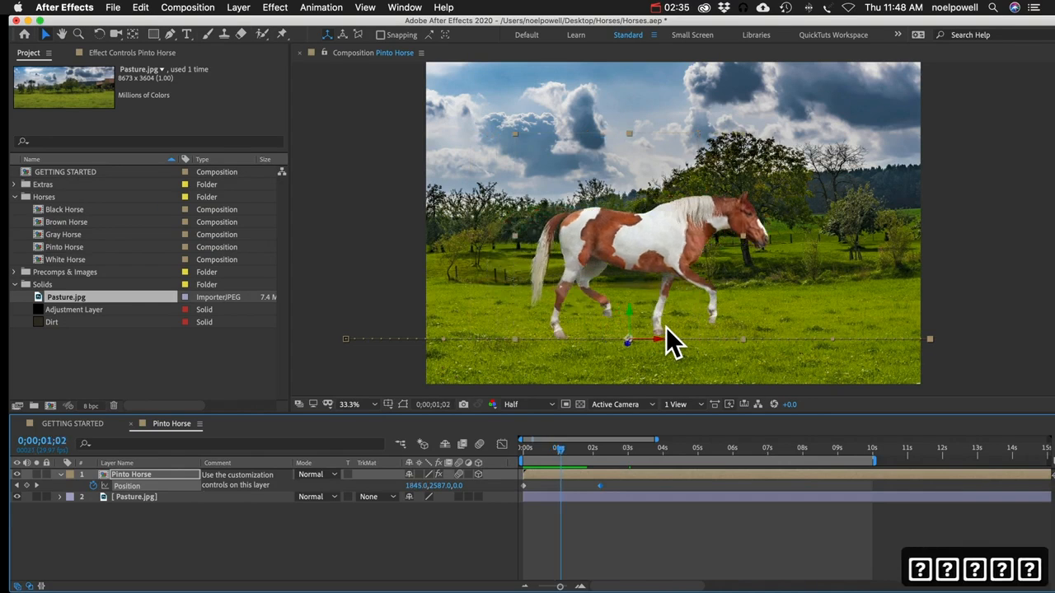
{"action": "key", "text": "Page_Down"}
{"action": "key", "text": "Page_Down"}
{"action": "key", "text": "Page_Down"}
{"action": "key", "text": "Page_Down"}
{"action": "key", "text": "Page_Down"}
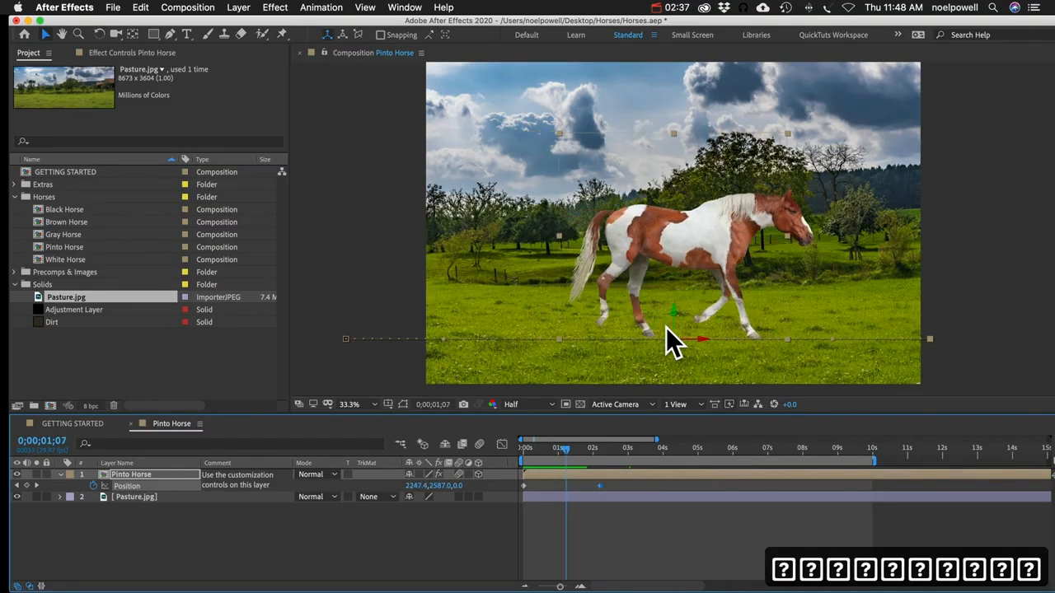
{"action": "key", "text": "Page_Down"}
{"action": "key", "text": "Page_Down"}
Nudge the ending Position keyframe slightly earlier and preview the trot again.
{"action": "left_click", "coordinate": [591, 518]}
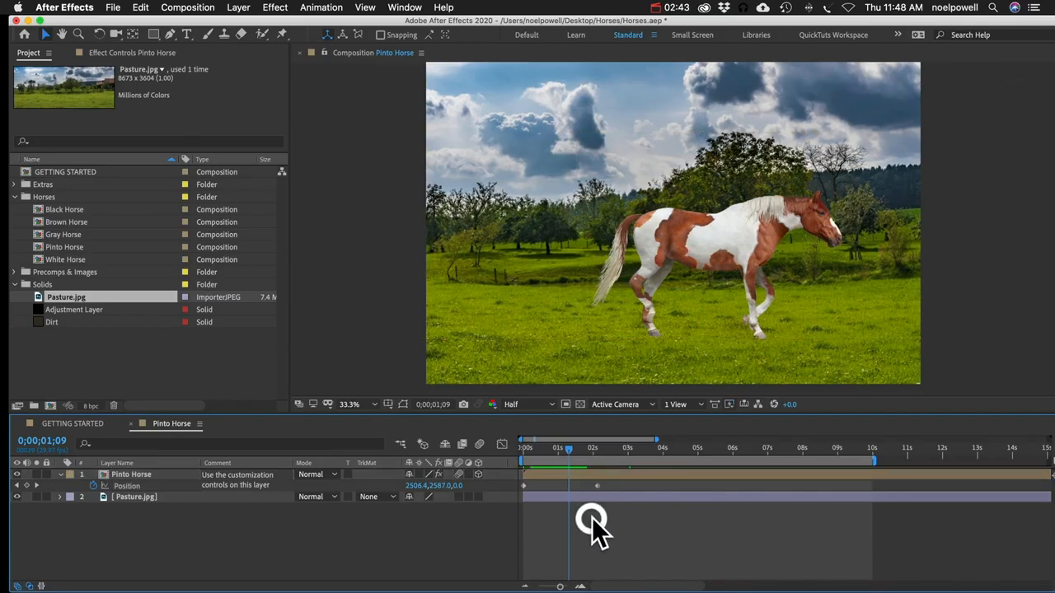
{"action": "key", "text": "KP_0"}
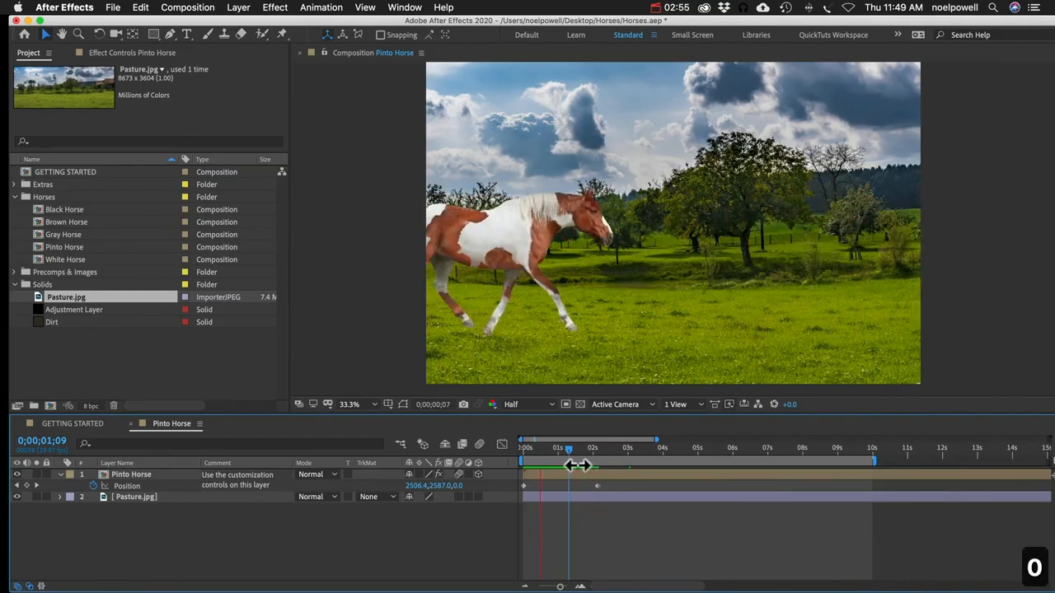
{"action": "key", "text": "space"}
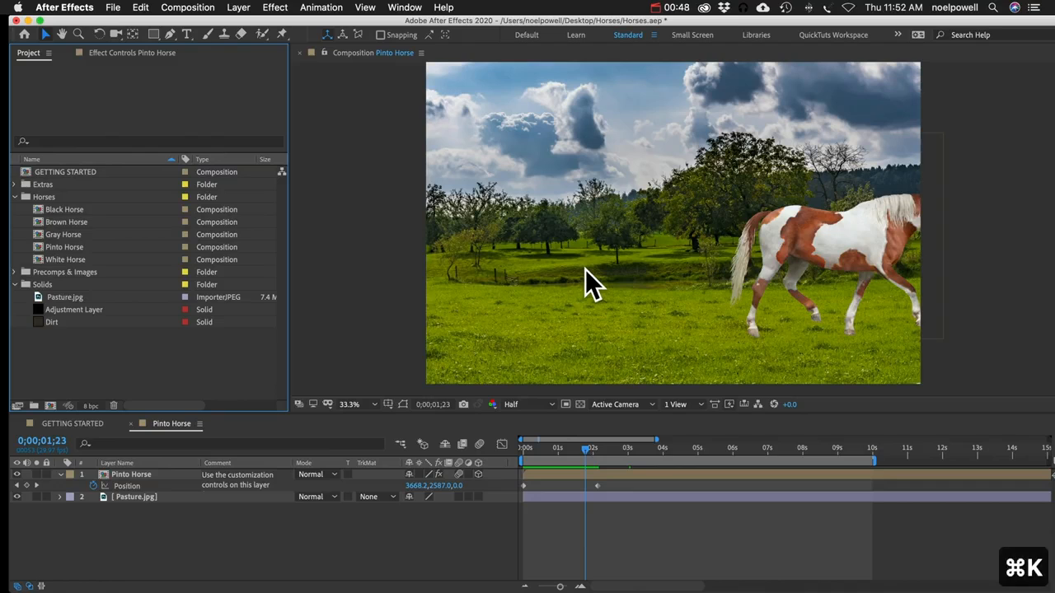
Check the frame size in the Pinto Horse composition settings and leave them as they are.
{"action": "left_click", "coordinate": [159, 513]}
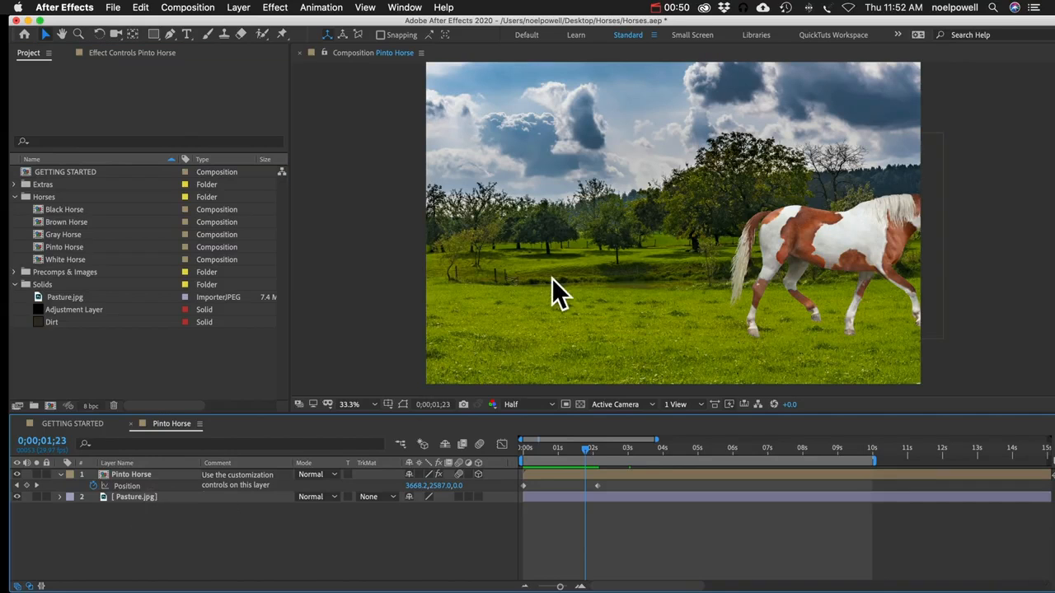
{"action": "key", "text": "super+k"}
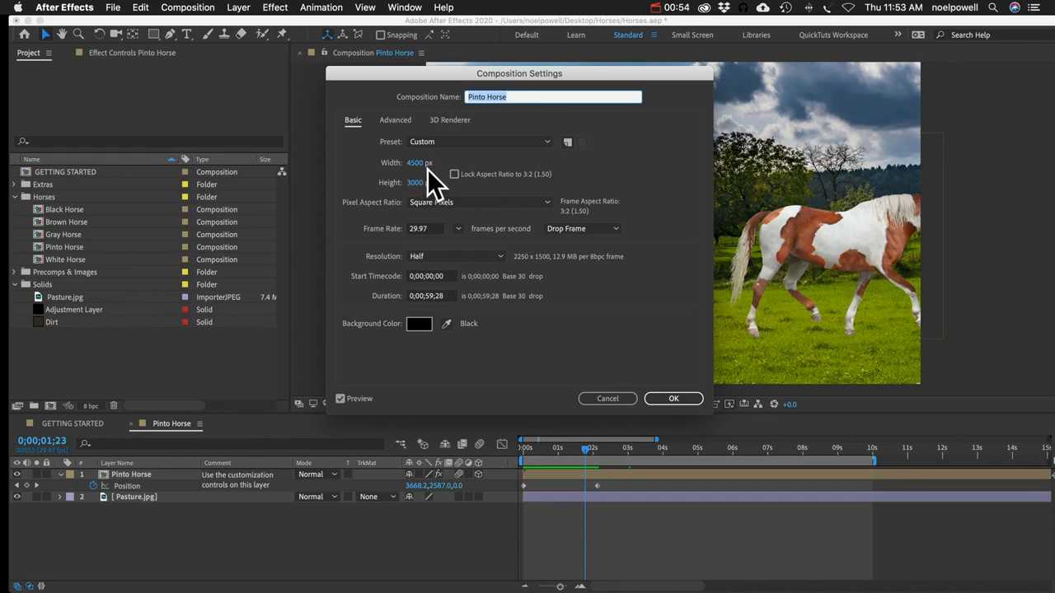
{"action": "left_click", "coordinate": [607, 398]}
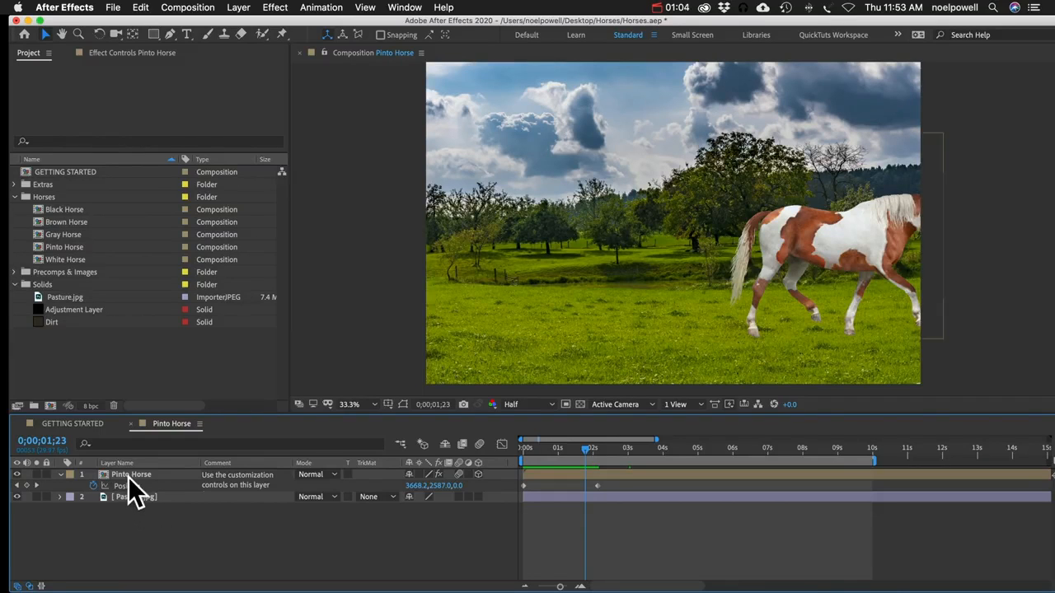
Open the Brown Horse composition and list the effects applied to its horse layer.
{"action": "left_click", "coordinate": [89, 426]}
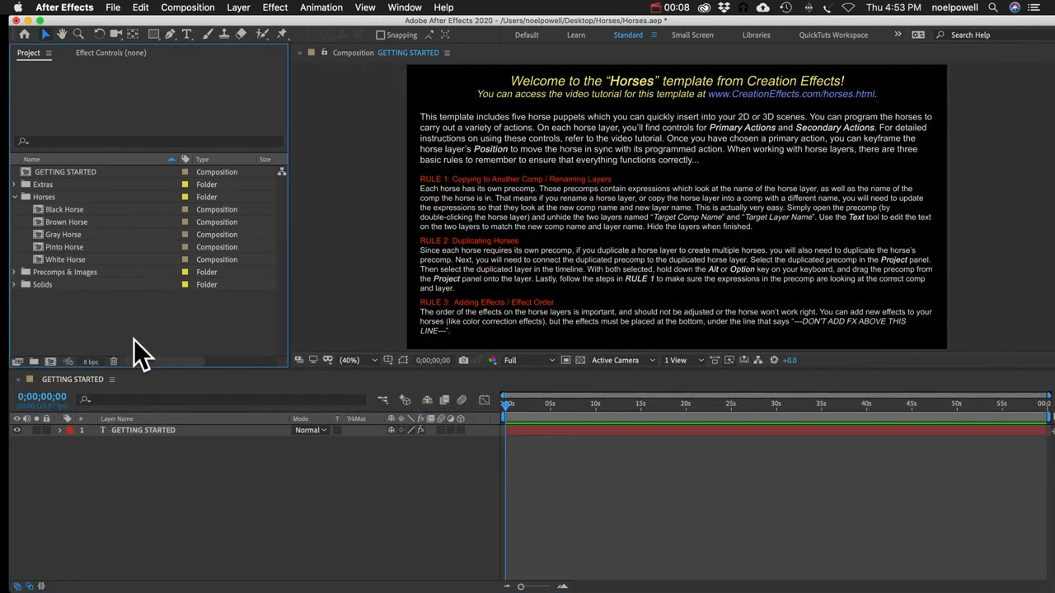
{"action": "double_click", "coordinate": [66, 224]}
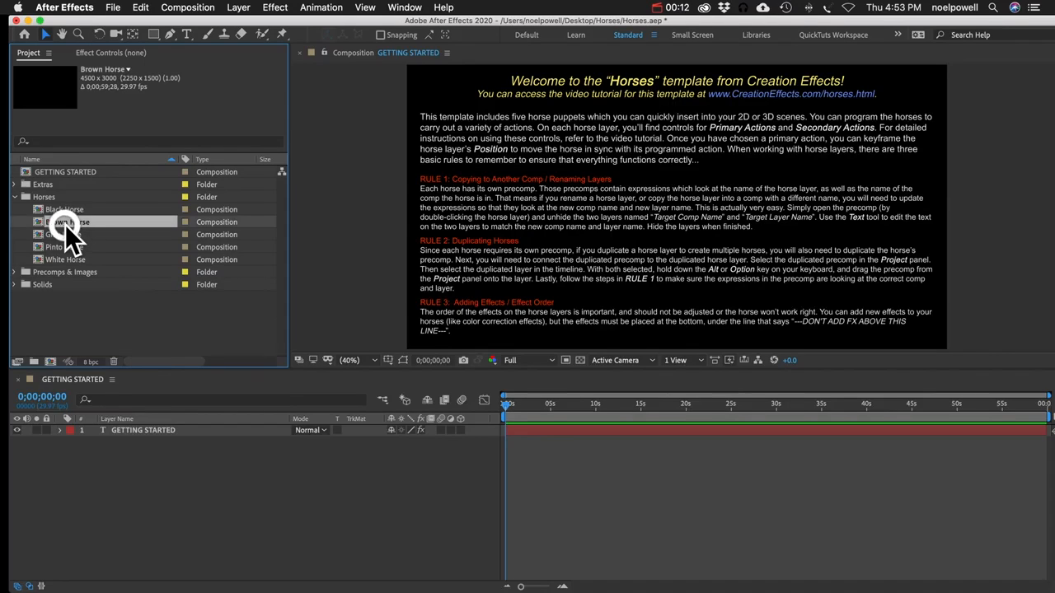
{"action": "left_click", "coordinate": [138, 431]}
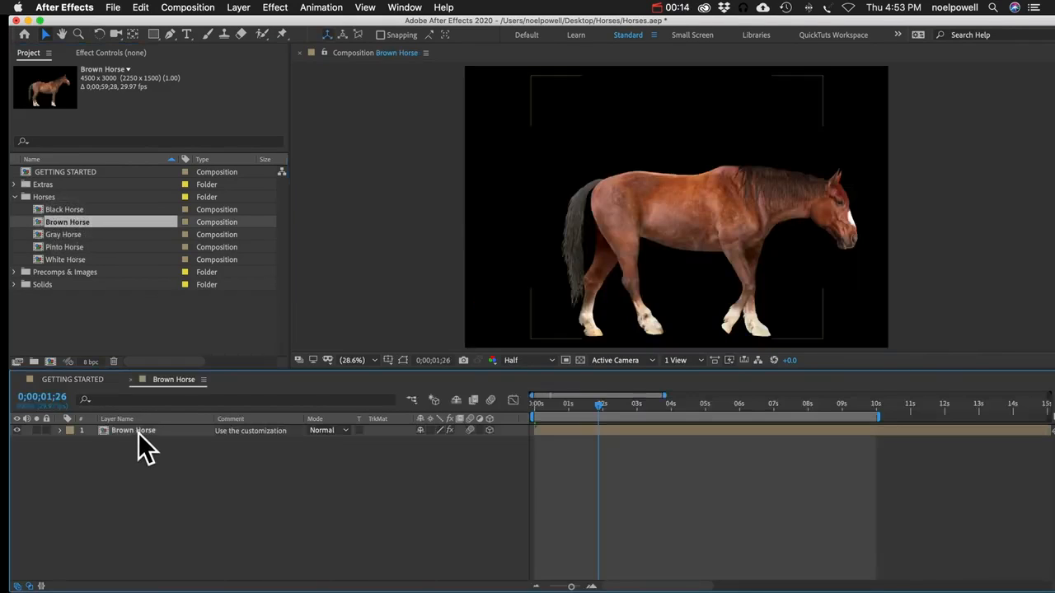
{"action": "key", "text": "e"}
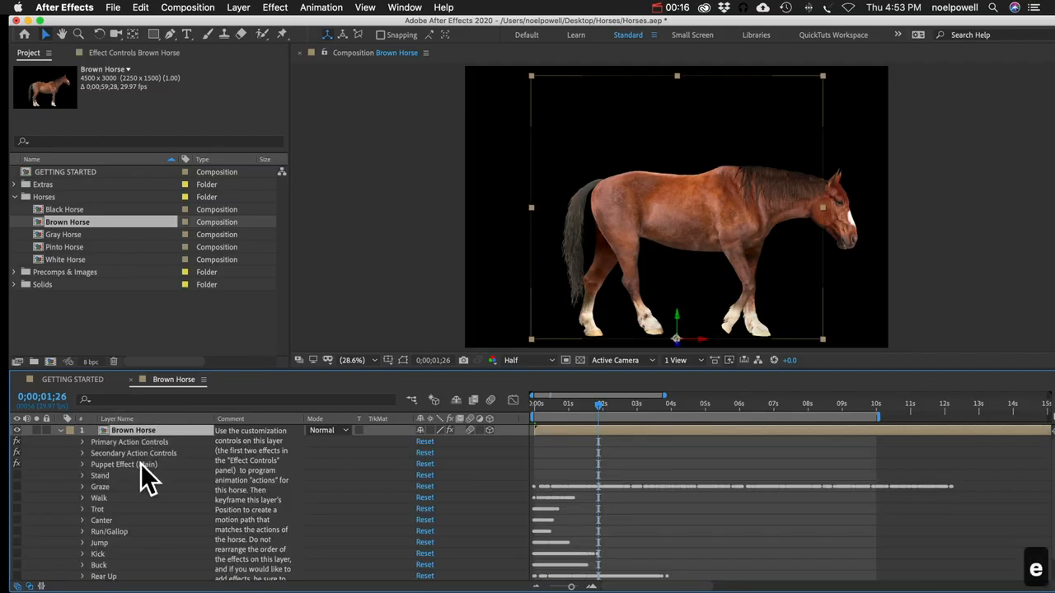
Enlarge the timeline to show all the Brown Horse effects and select Puppet Effect (Main) to inspect its pins.
{"action": "scroll", "coordinate": [144, 503], "scroll_direction": "down", "scroll_amount": 3}
{"action": "left_click_drag", "start_coordinate": [174, 370], "coordinate": [178, 307]}
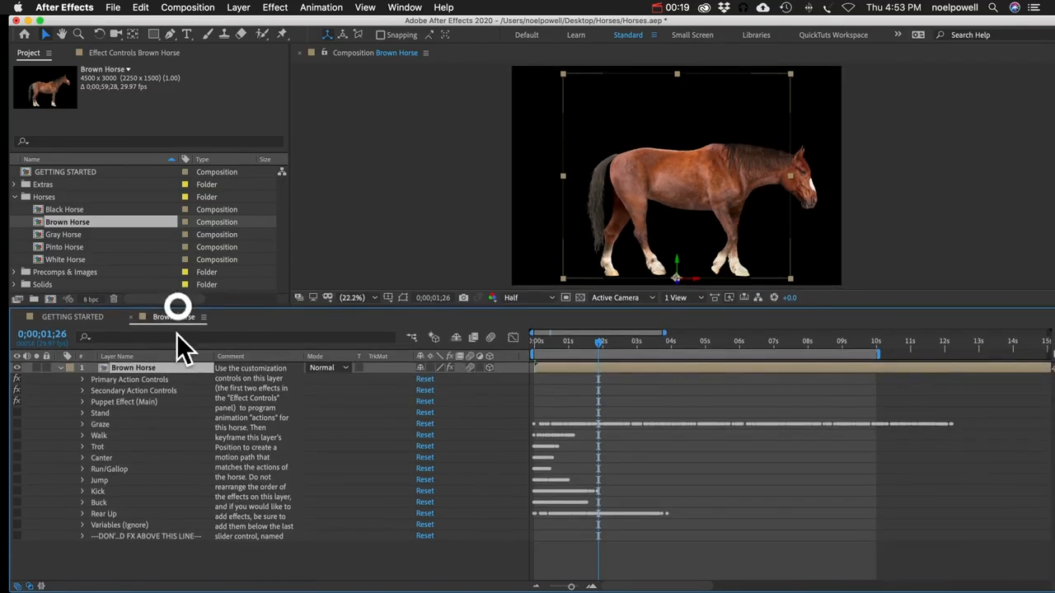
{"action": "left_click", "coordinate": [136, 389]}
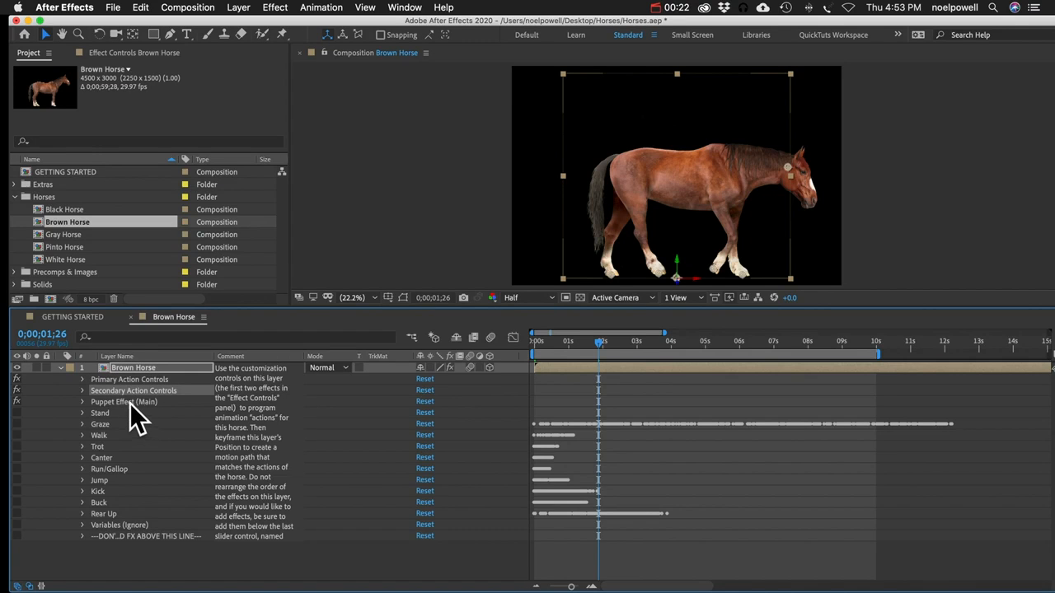
{"action": "left_click", "coordinate": [117, 402]}
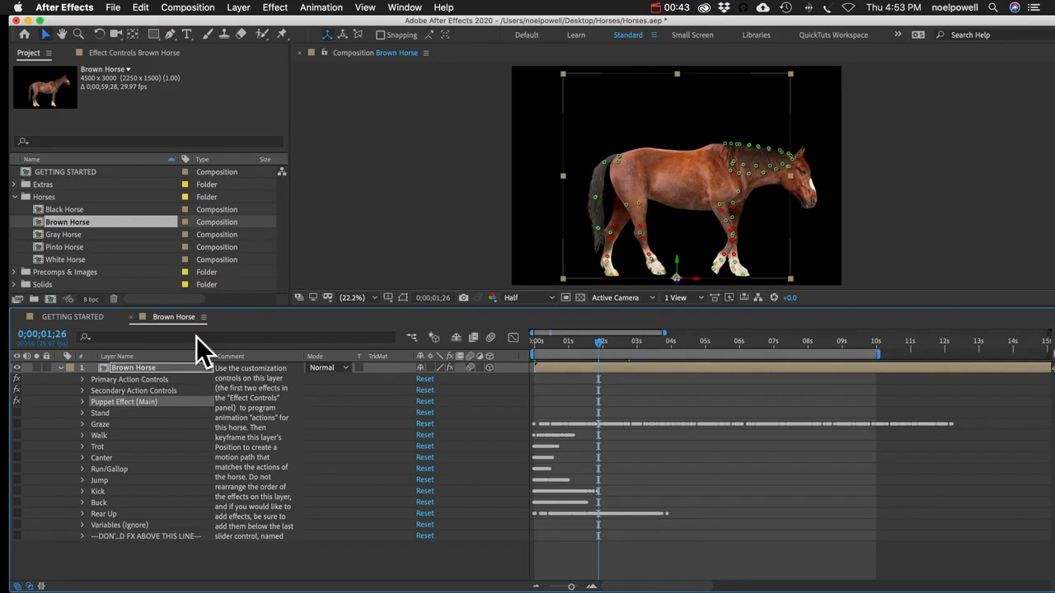
Create a new 4K composition named Comp 1, 4096 x 2160 px, with a white background.
{"action": "left_click", "coordinate": [195, 9]}
{"action": "left_click", "coordinate": [198, 23]}
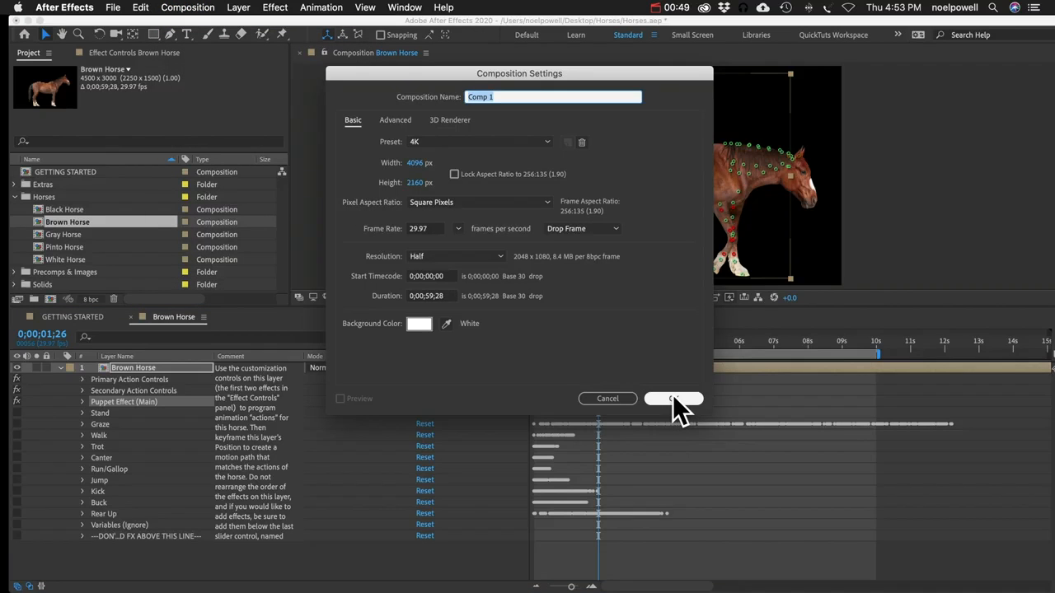
{"action": "left_click", "coordinate": [672, 398]}
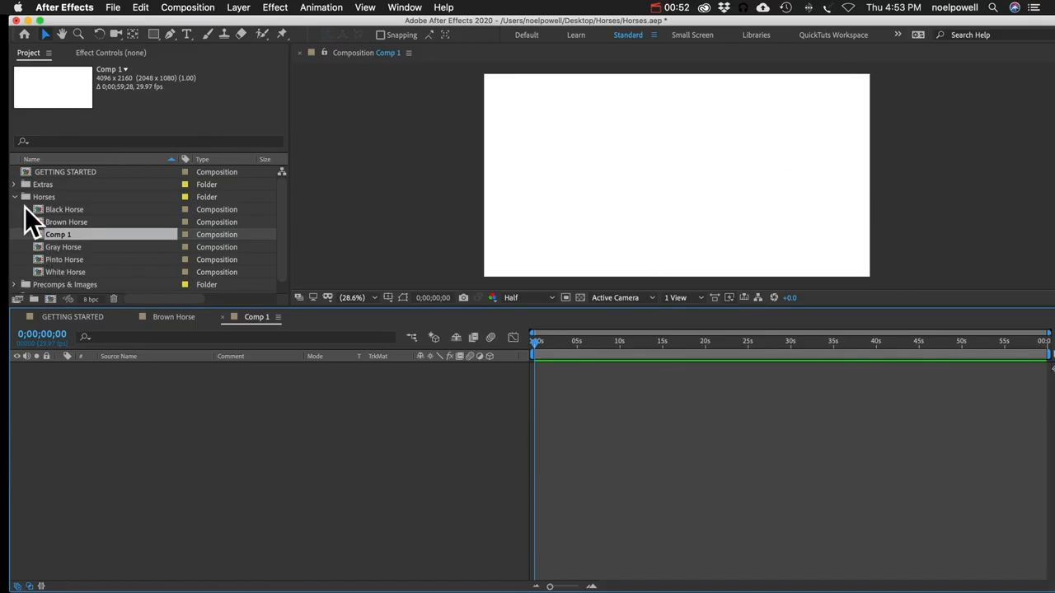
Add Brown-Horse-Body.png from the Brown Horse folder in Precomps & Images to Comp 1.
{"action": "scroll", "coordinate": [29, 239], "scroll_direction": "down", "scroll_amount": 1}
{"action": "left_click", "coordinate": [14, 272]}
{"action": "scroll", "coordinate": [24, 260], "scroll_direction": "down", "scroll_amount": 2}
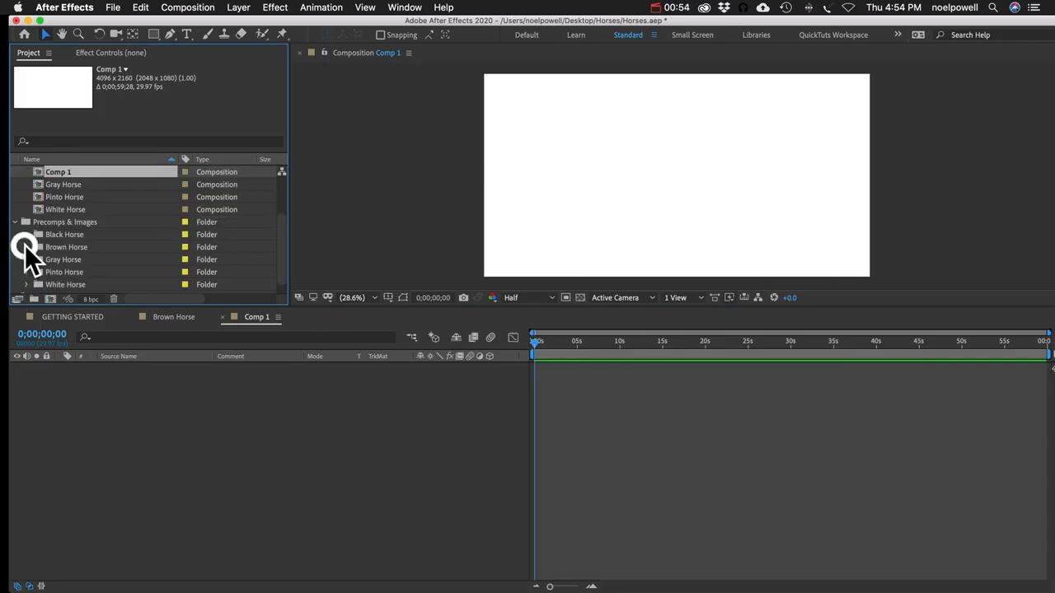
{"action": "left_click", "coordinate": [25, 246]}
{"action": "scroll", "coordinate": [78, 209], "scroll_direction": "down", "scroll_amount": 3}
{"action": "left_click_drag", "start_coordinate": [82, 197], "coordinate": [136, 409]}
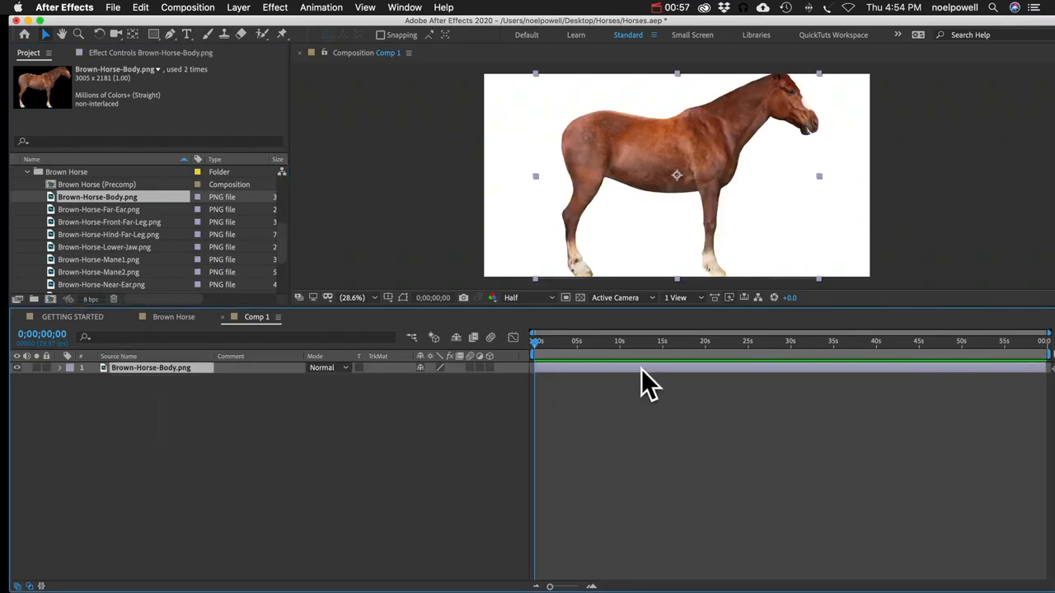
Place puppet position pins on the horse's hindquarters, rear hoof, front hoof and shoulder.
{"action": "left_click", "coordinate": [280, 34]}
{"action": "left_click", "coordinate": [582, 140]}
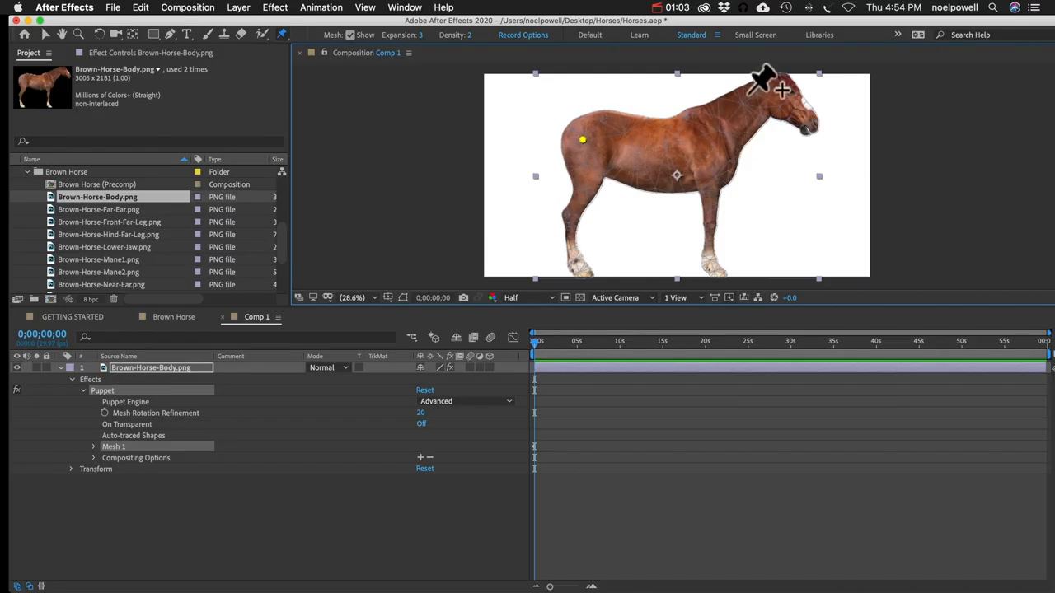
{"action": "left_click", "coordinate": [583, 266]}
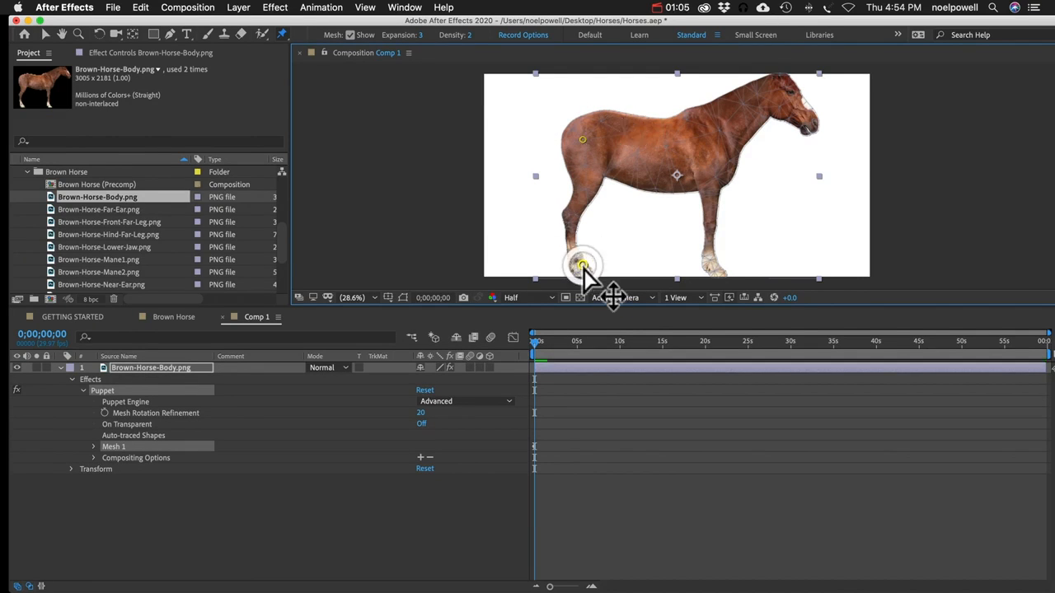
{"action": "left_click", "coordinate": [710, 261]}
{"action": "left_click", "coordinate": [707, 135]}
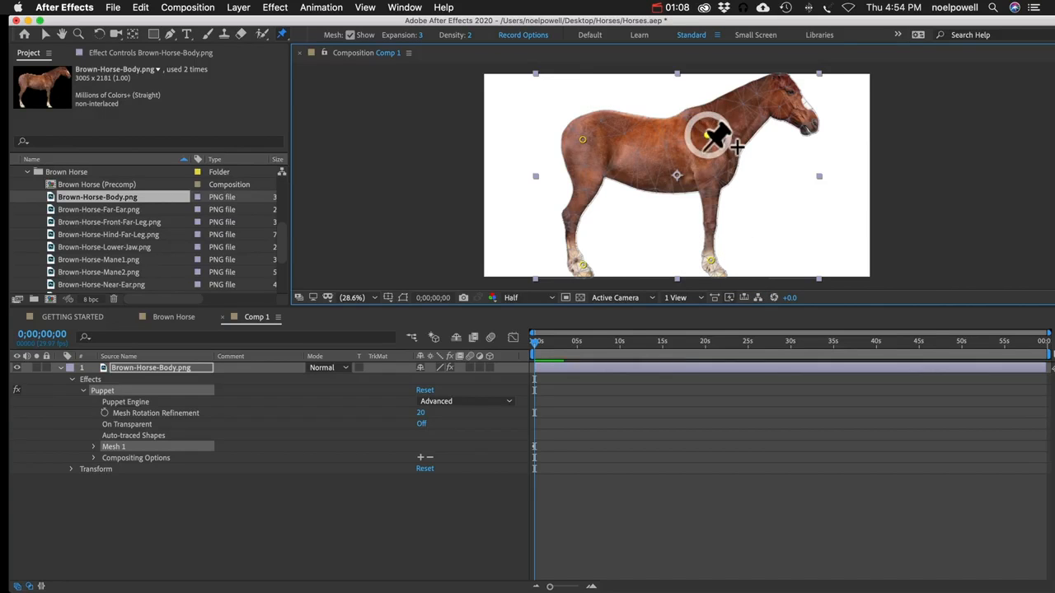
Place a puppet pin on the horse's head and move it down and forward to lower the head.
{"action": "left_click", "coordinate": [772, 95]}
{"action": "left_click_drag", "start_coordinate": [772, 95], "coordinate": [786, 121]}
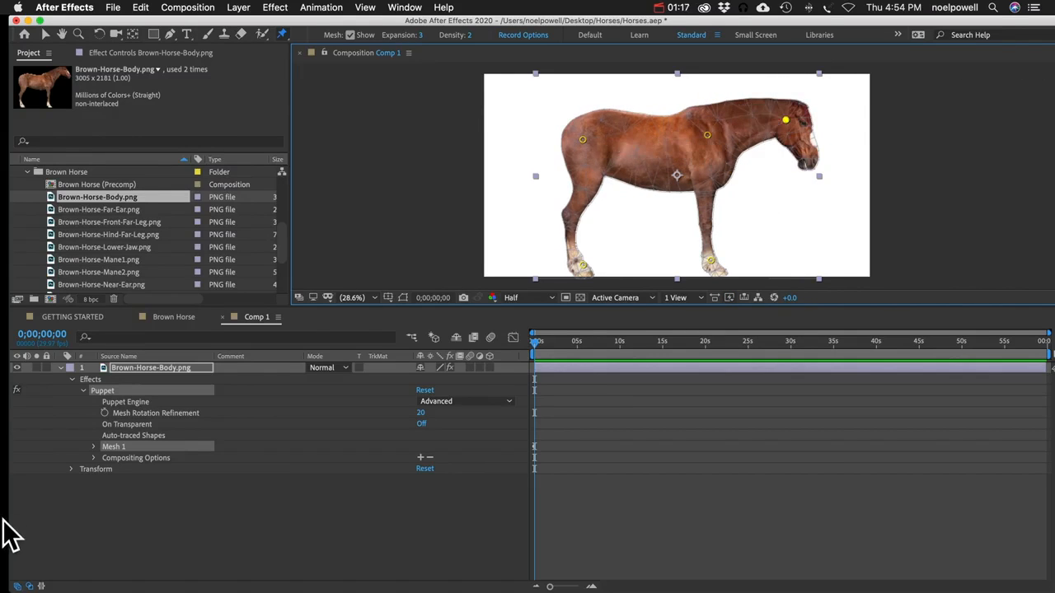
Set the head pin, Puppet Pin 5, to the Advanced pin type and adjust its rotation.
{"action": "left_click", "coordinate": [95, 447]}
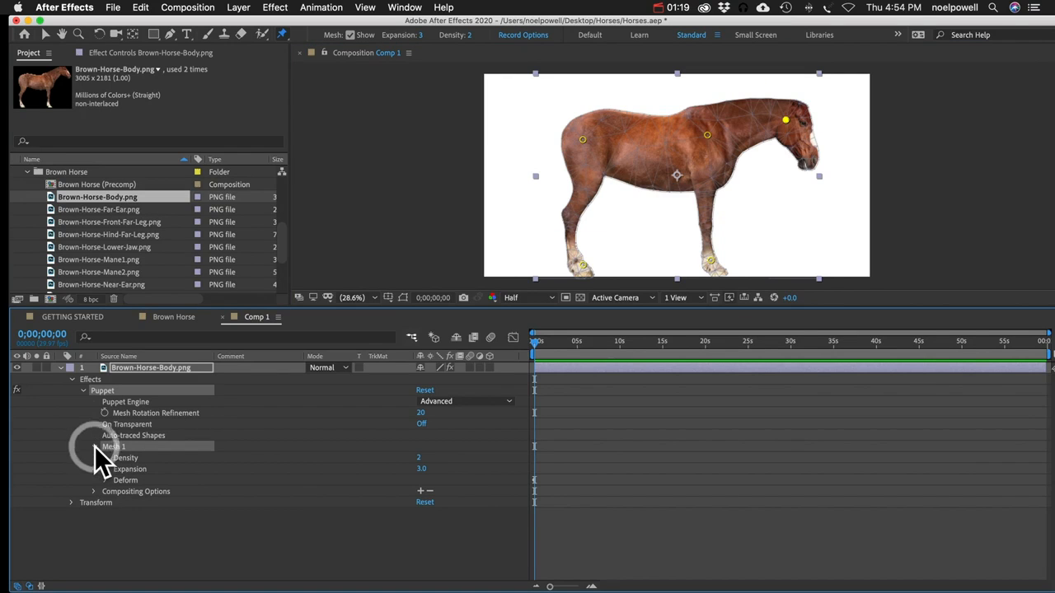
{"action": "left_click", "coordinate": [106, 480]}
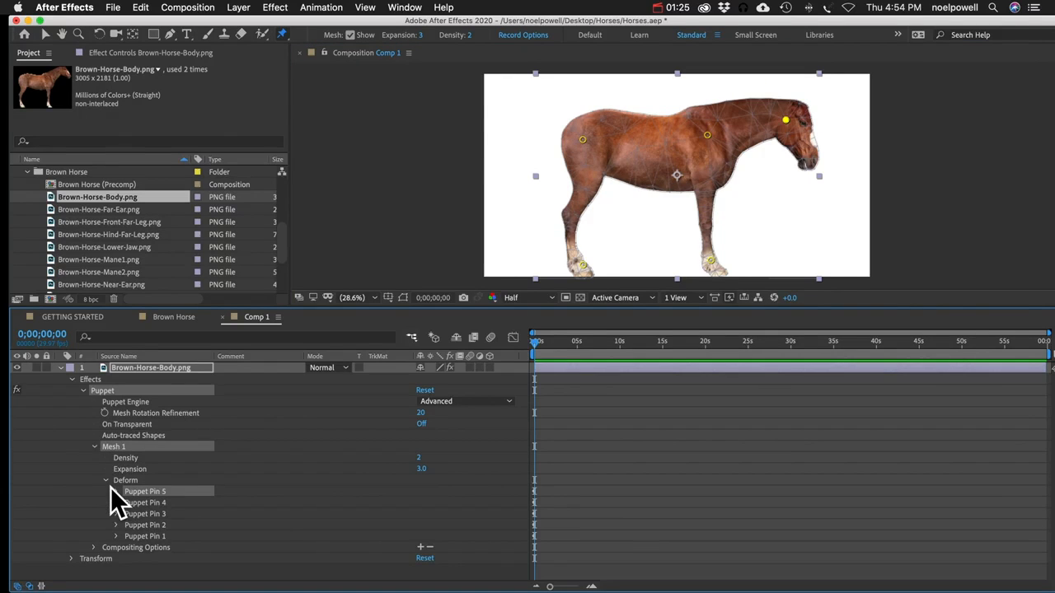
{"action": "left_click", "coordinate": [115, 491]}
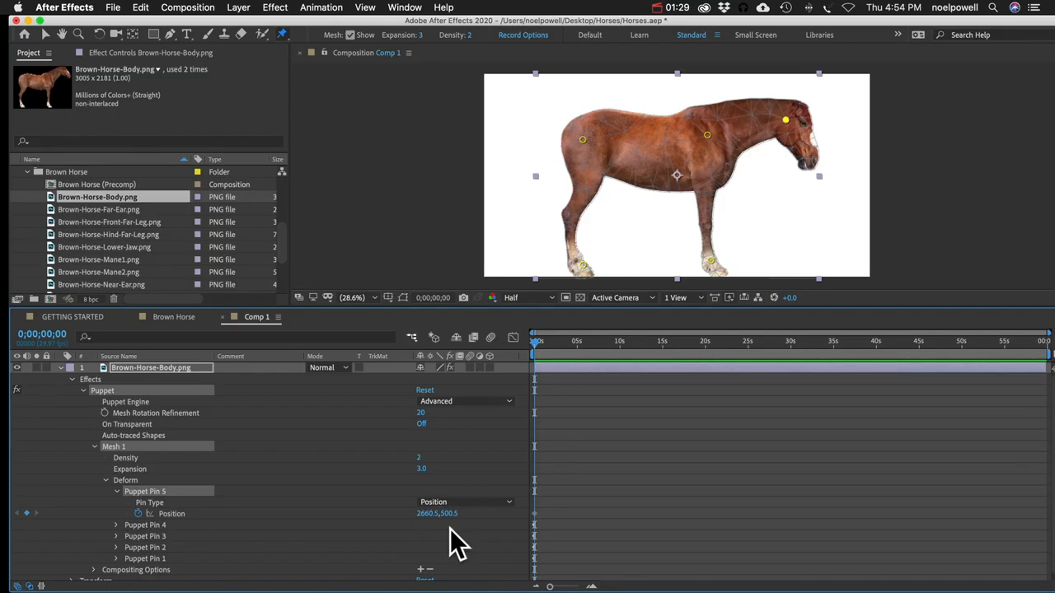
{"action": "left_click", "coordinate": [441, 505]}
{"action": "left_click", "coordinate": [441, 553]}
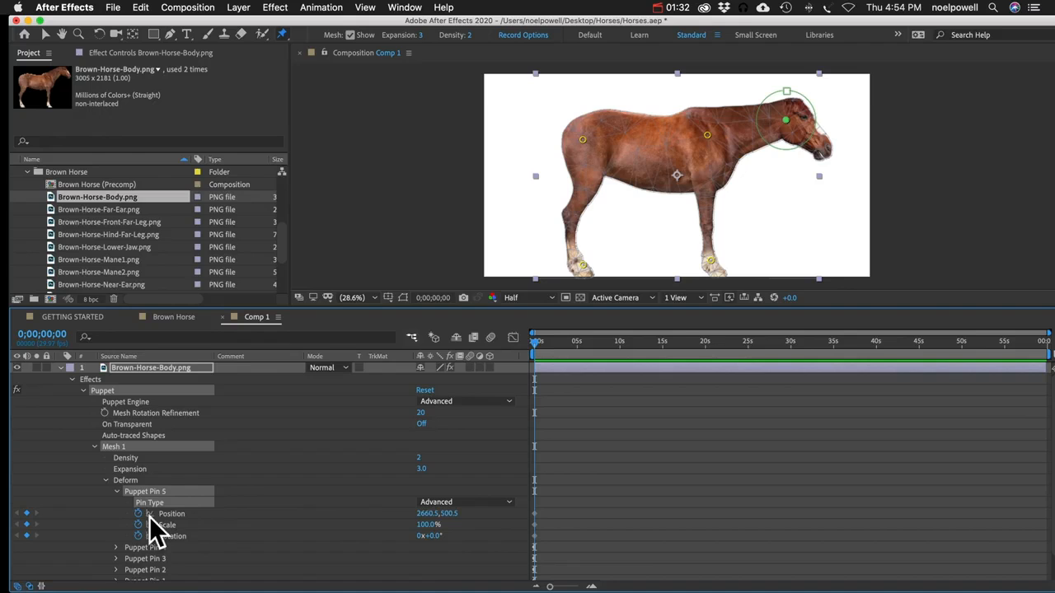
{"action": "left_click_drag", "start_coordinate": [441, 534], "coordinate": [462, 555]}
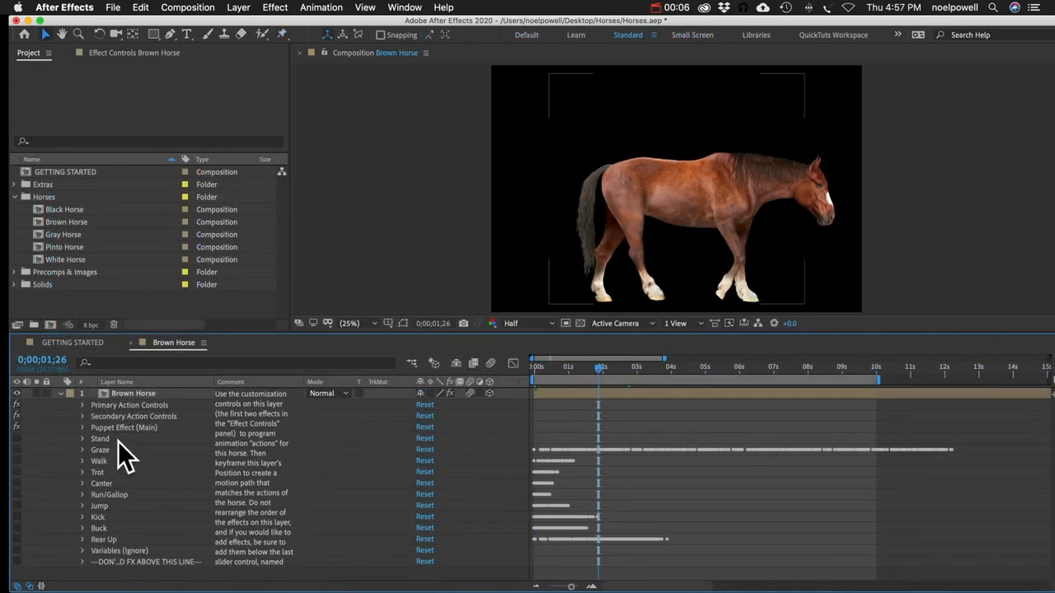
Inspect the puppet pins of Puppet Effect (Main) and of individual action effects such as Graze in the Brown Horse composition.
{"action": "left_click", "coordinate": [114, 428]}
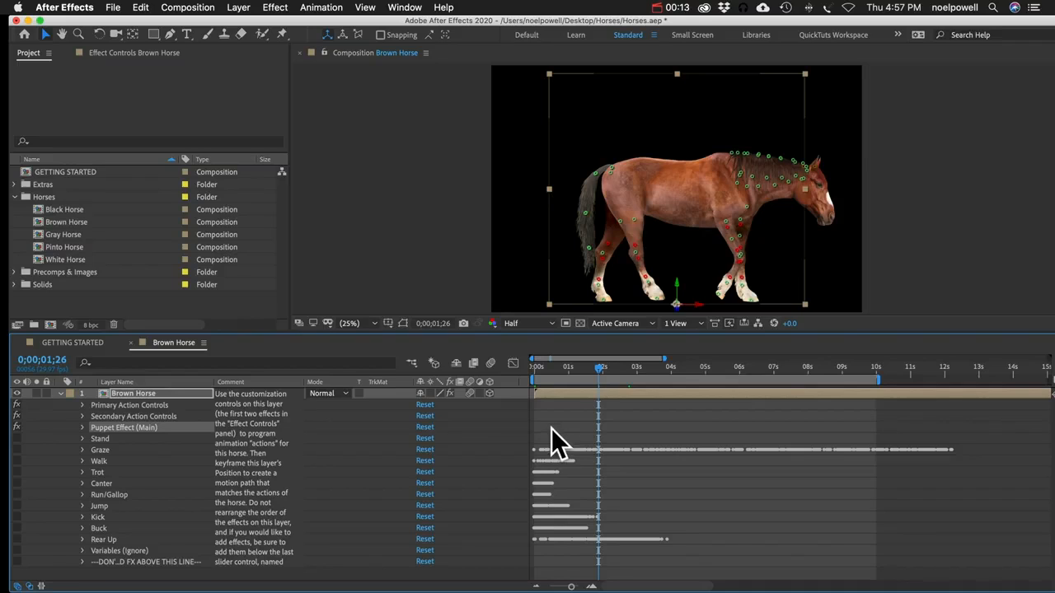
{"action": "left_click", "coordinate": [99, 538]}
{"action": "left_click", "coordinate": [100, 452]}
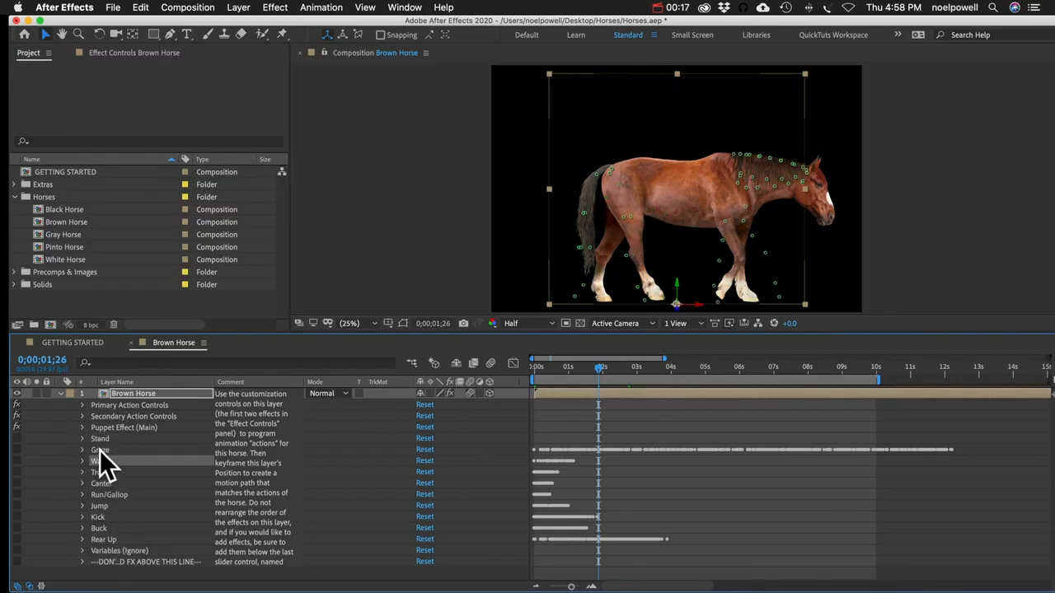
Disable Puppet Effect (Main), enable the Run/Gallop effect instead, and preview the galloping horse from the first frame.
{"action": "left_click", "coordinate": [18, 427]}
{"action": "left_click", "coordinate": [17, 496]}
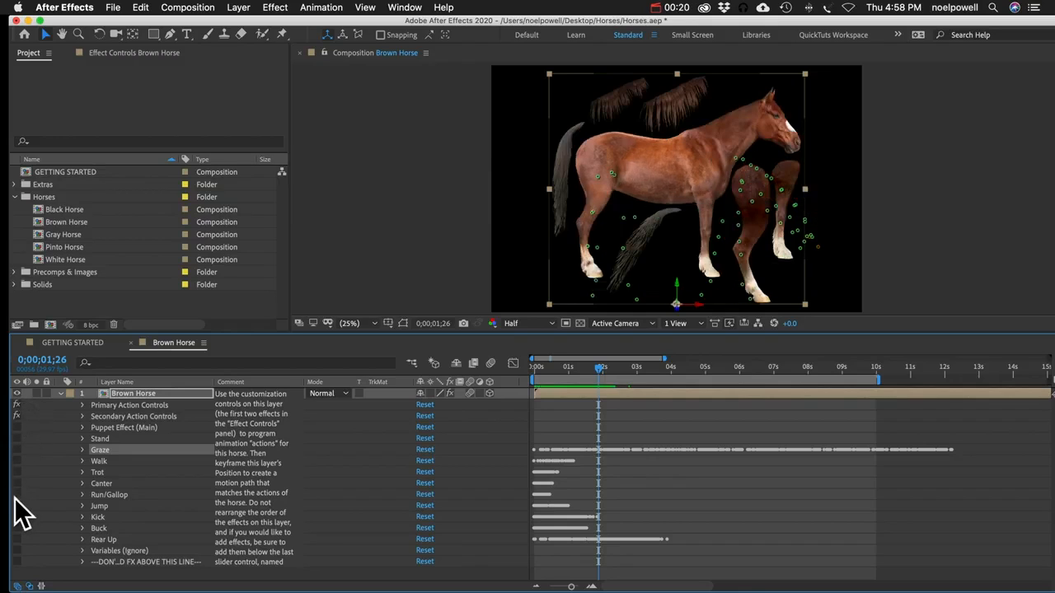
{"action": "left_click", "coordinate": [109, 494]}
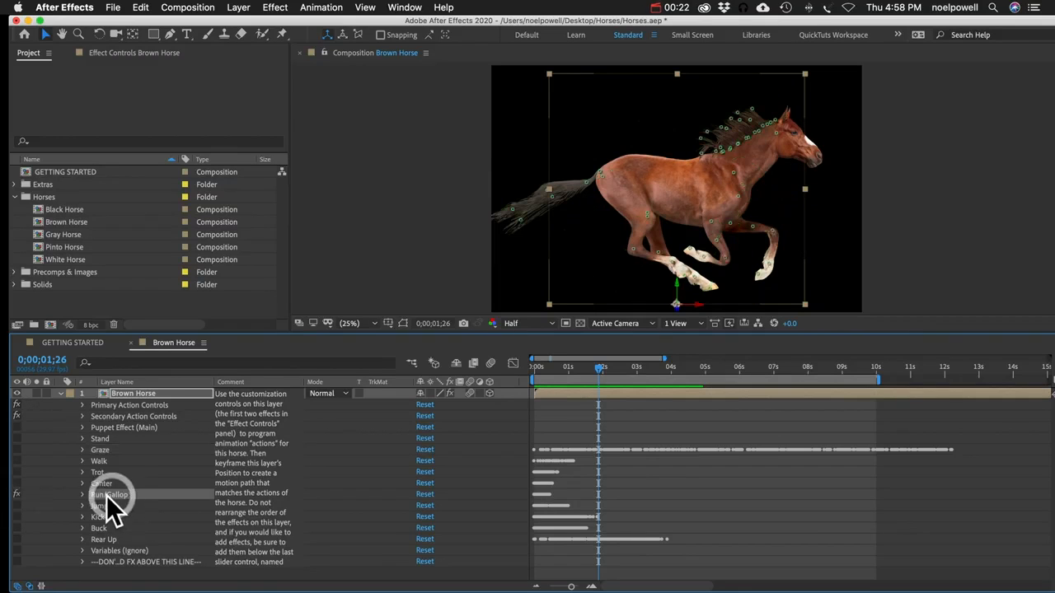
{"action": "key", "text": "Home"}
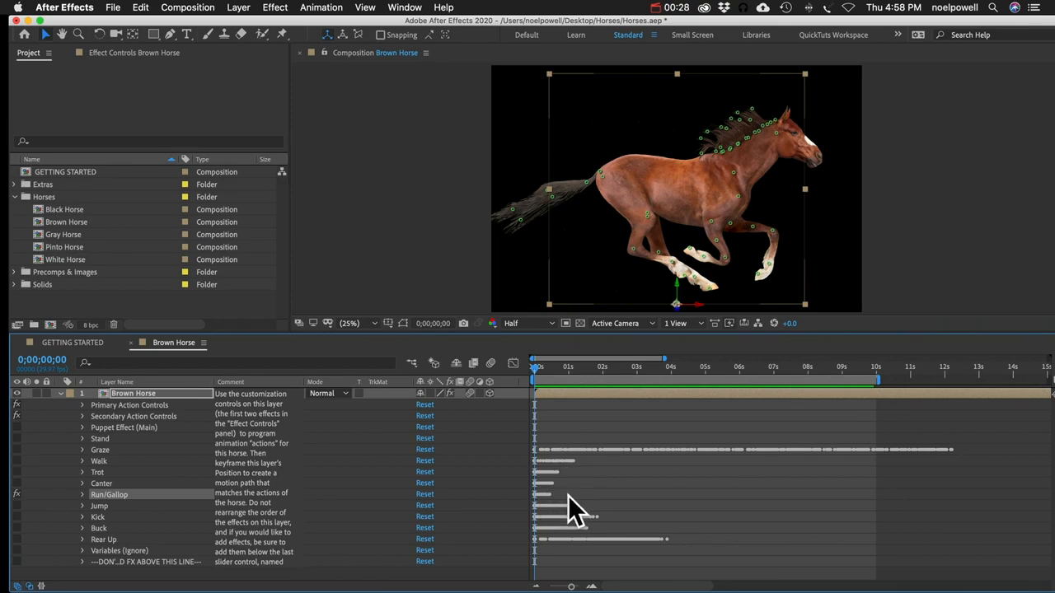
{"action": "key", "text": "space"}
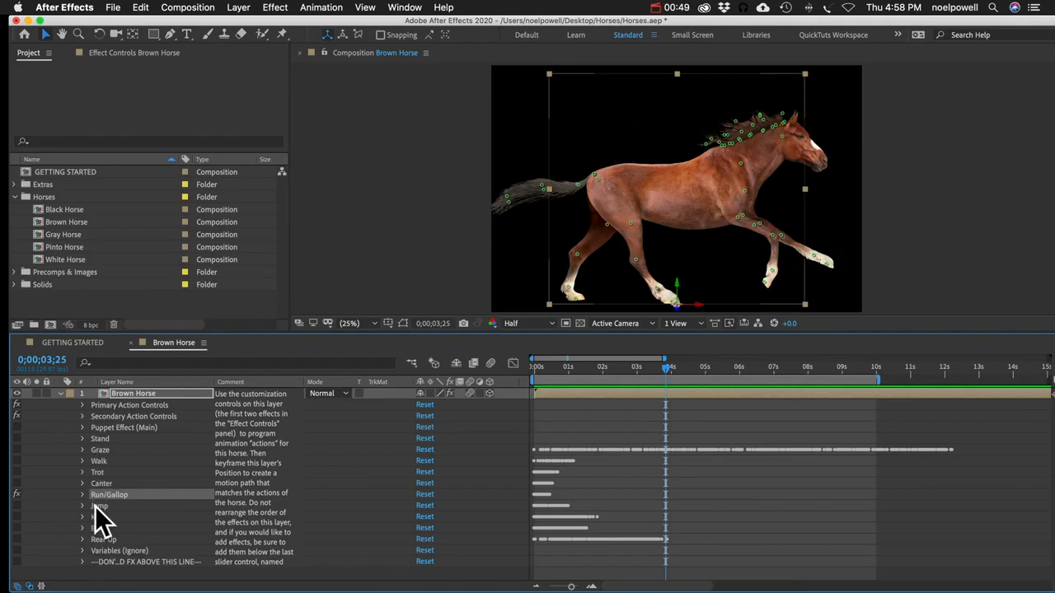
Examine the effect controls of the Brown Horse layer alongside its Puppet Effect (Main) and Run/Gallop effects.
{"action": "left_click", "coordinate": [116, 429]}
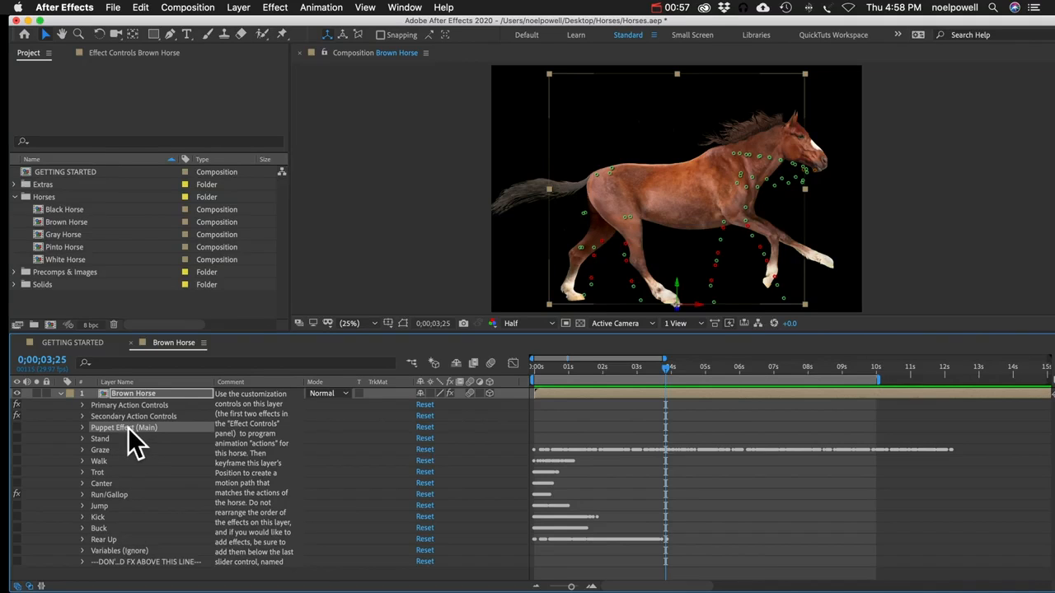
{"action": "left_click", "coordinate": [128, 51]}
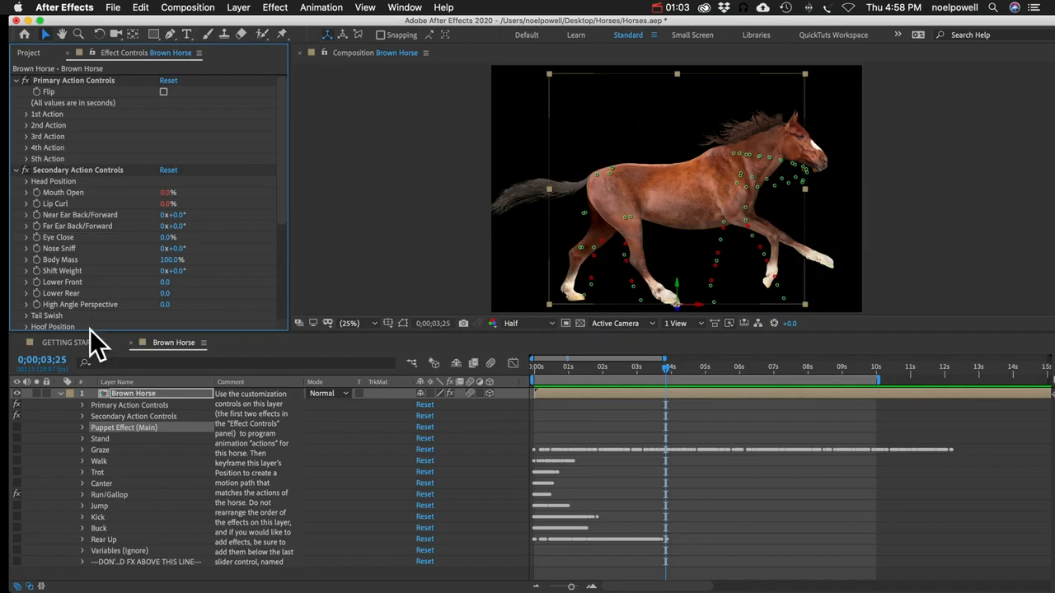
{"action": "left_click", "coordinate": [107, 496]}
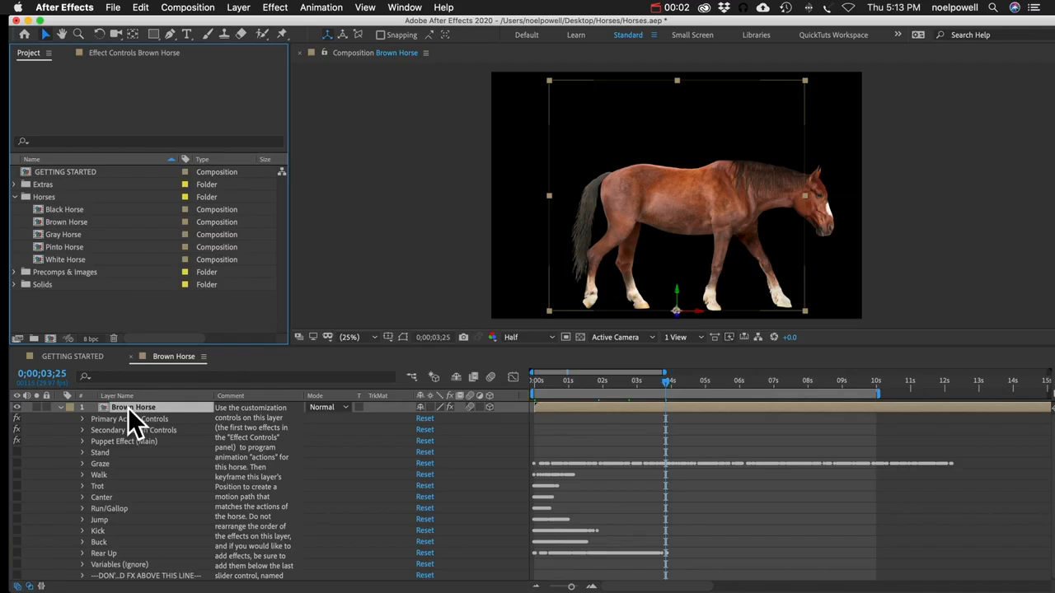
Open the Brown Horse layer's source precomp and find it in the Brown Horse subfolder of Precomps & Images.
{"action": "double_click", "coordinate": [128, 408]}
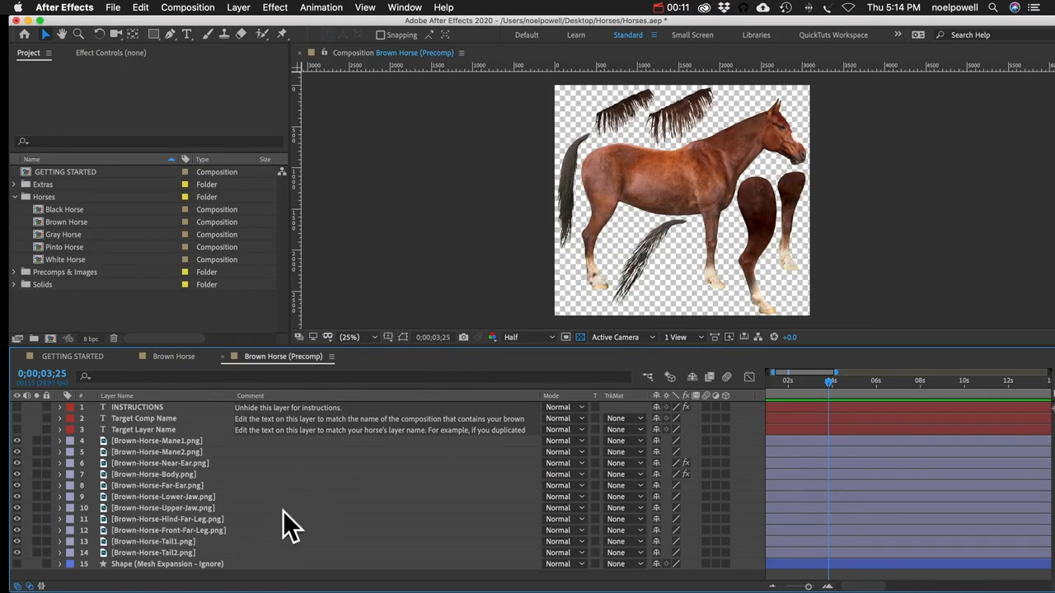
{"action": "left_click", "coordinate": [47, 271]}
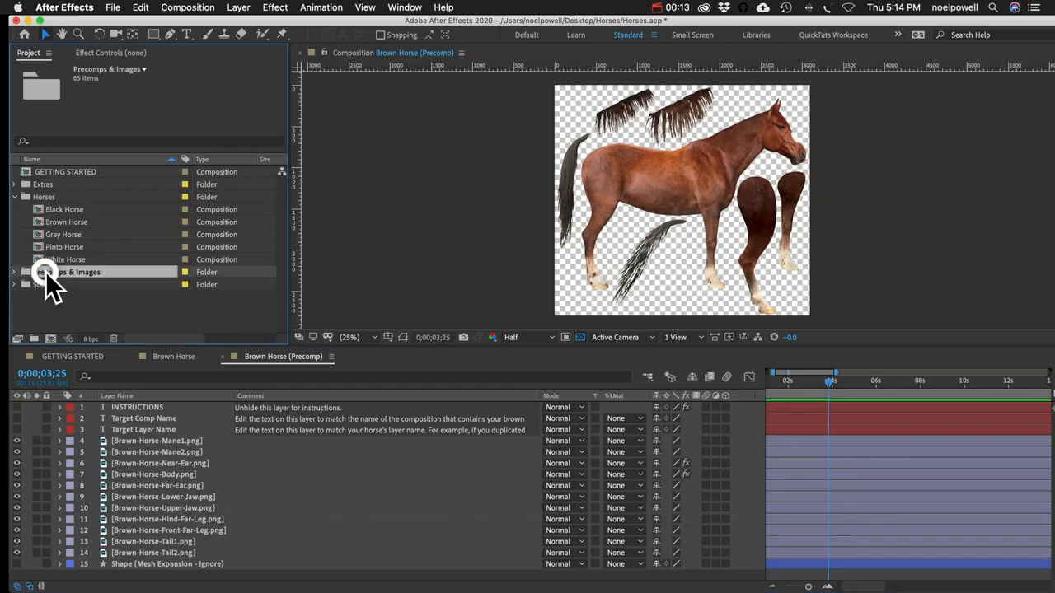
{"action": "left_click", "coordinate": [15, 272]}
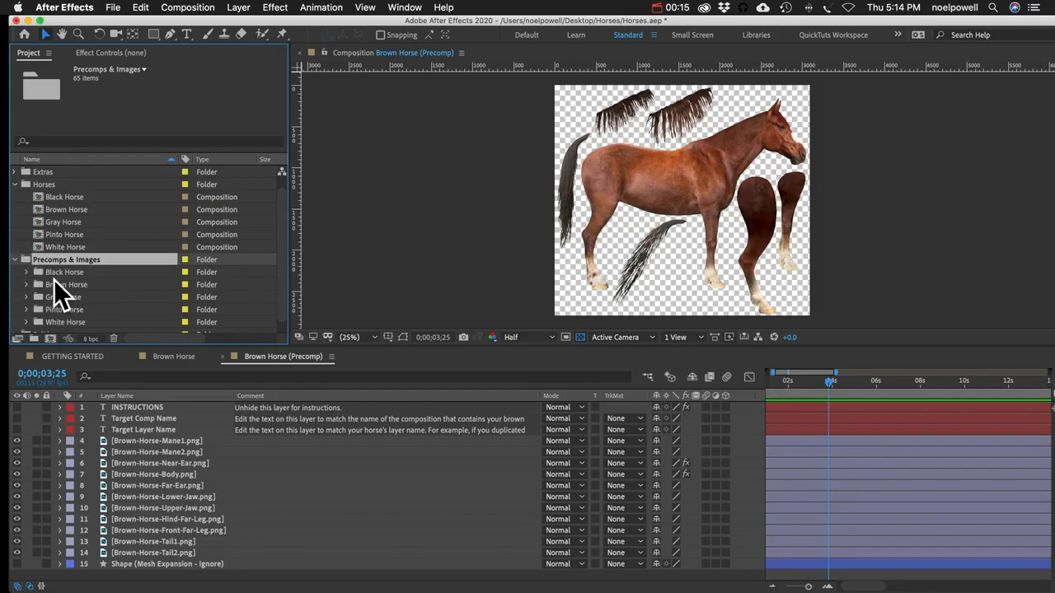
{"action": "left_click", "coordinate": [27, 285]}
{"action": "left_click", "coordinate": [82, 184]}
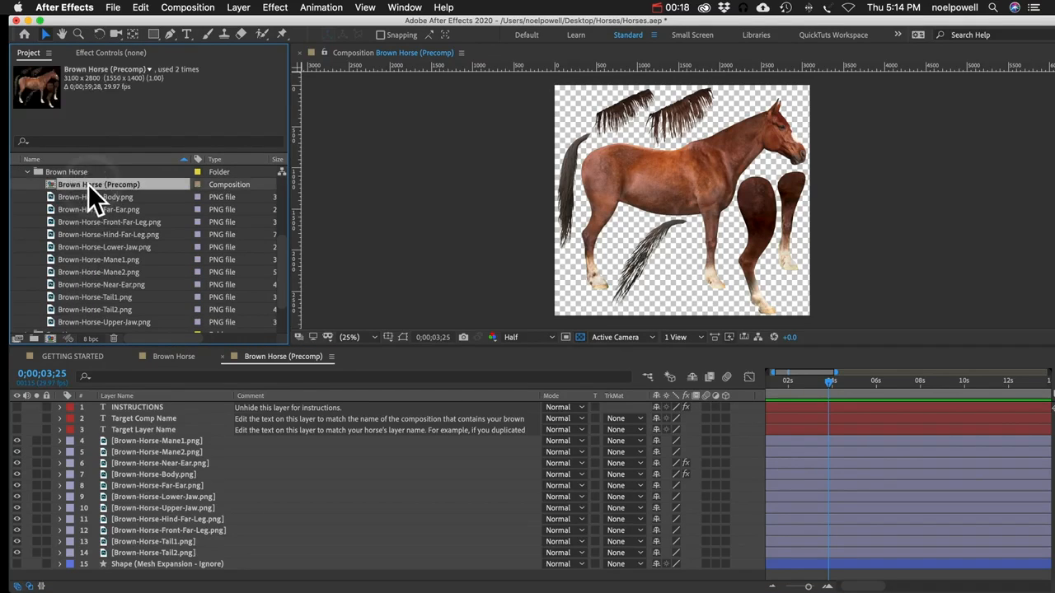
{"action": "left_click", "coordinate": [25, 171]}
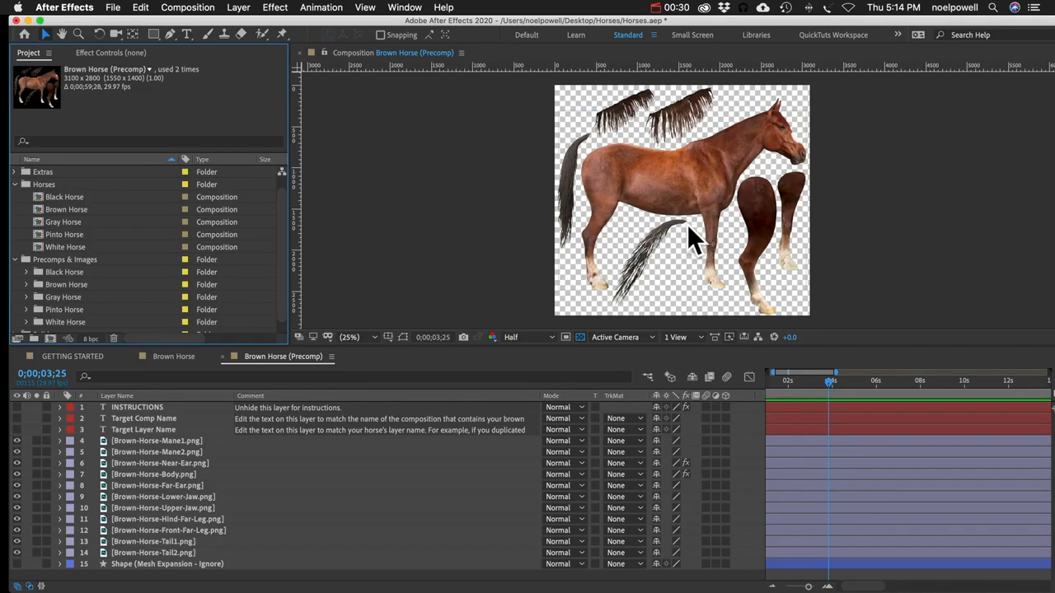
Select the image layers from Brown-Horse-Mane1.png to Brown-Horse-Tail2.png, and make the Target Comp Name and Target Layer Name text layers visible.
{"action": "left_click", "coordinate": [140, 440]}
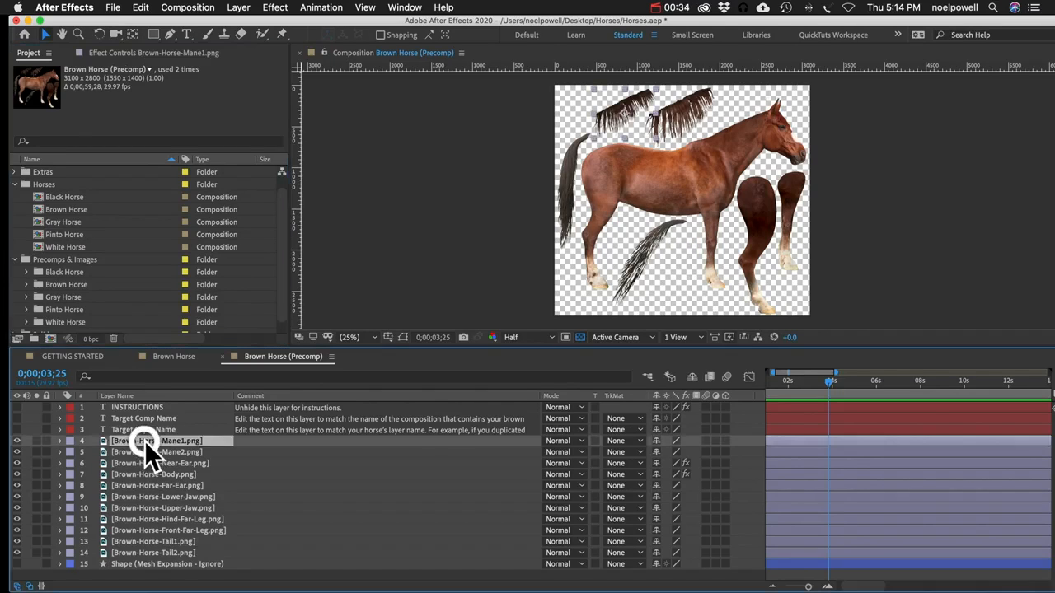
{"action": "left_click", "coordinate": [141, 552], "text": "shift"}
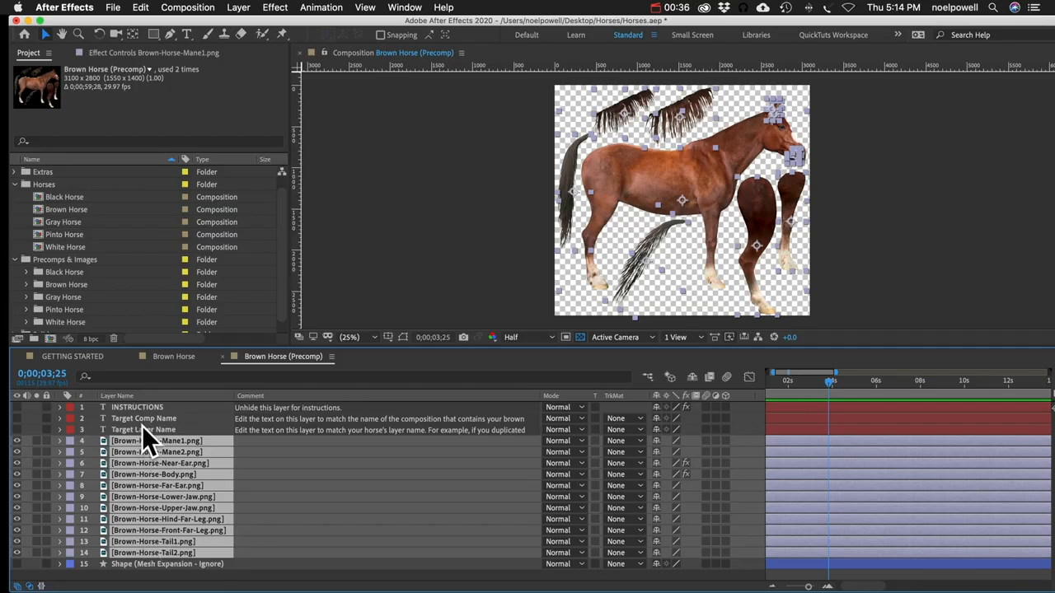
{"action": "left_click", "coordinate": [16, 430]}
{"action": "left_click", "coordinate": [16, 418]}
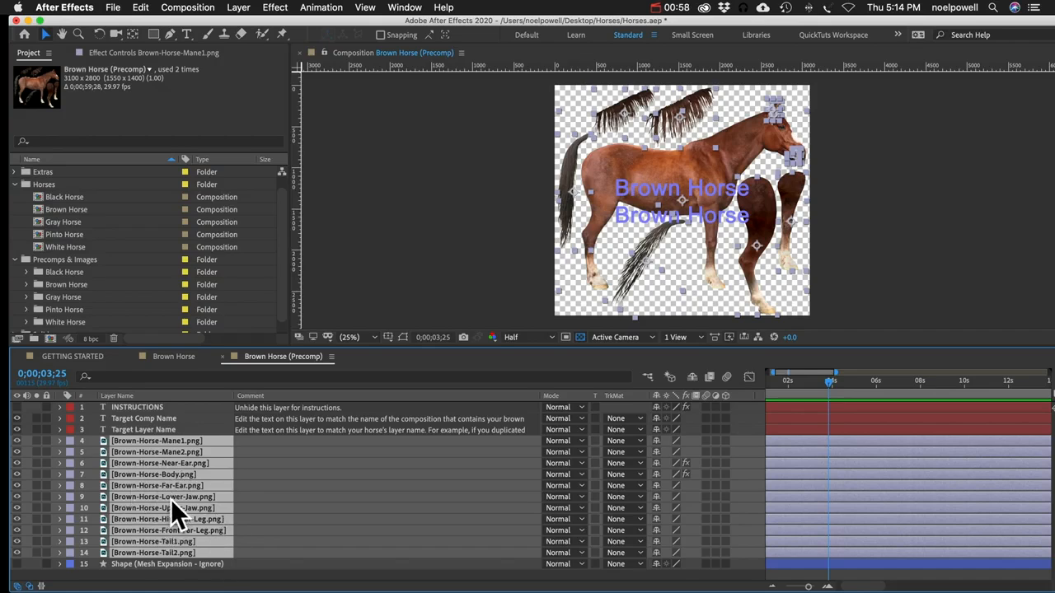
Compare how the target name text looks in the Brown Horse composition and in Brown Horse (Precomp).
{"action": "left_click", "coordinate": [172, 354]}
{"action": "left_click", "coordinate": [138, 407]}
{"action": "key", "text": "e"}
{"action": "left_click", "coordinate": [163, 353]}
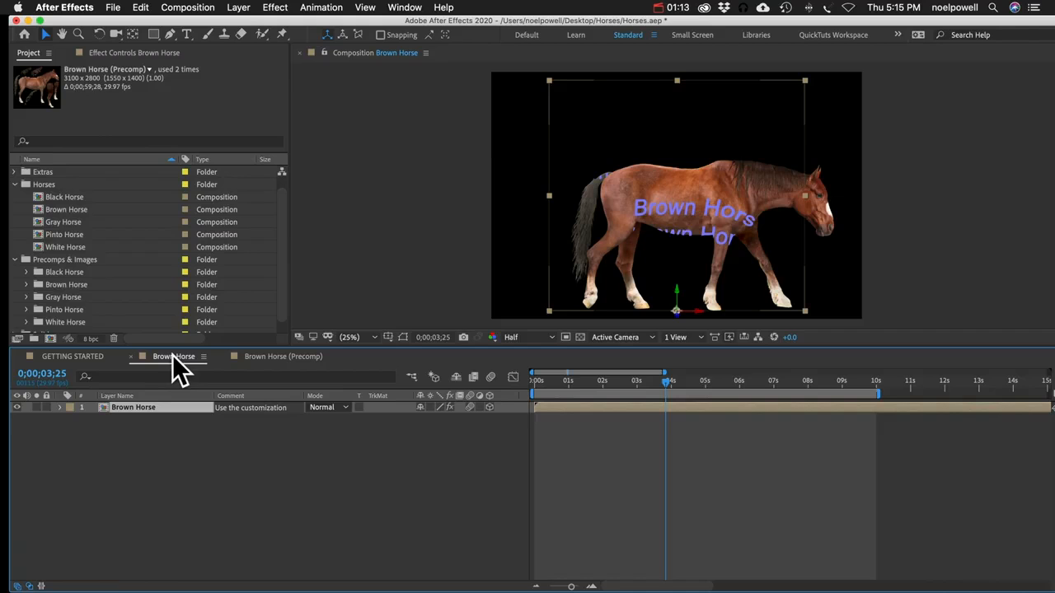
{"action": "left_click", "coordinate": [256, 359]}
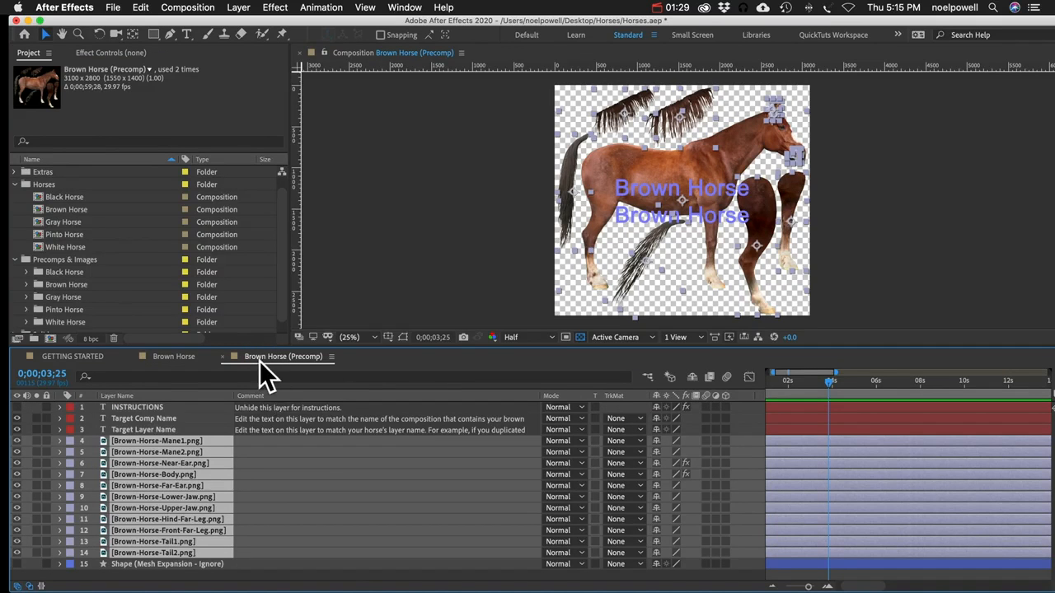
On the Brown Horse layer, set Mouth Open to 99%, Eye Close to 100% and Far Ear Back/Forward to 58°.
{"action": "left_click", "coordinate": [173, 358]}
{"action": "left_click", "coordinate": [130, 408]}
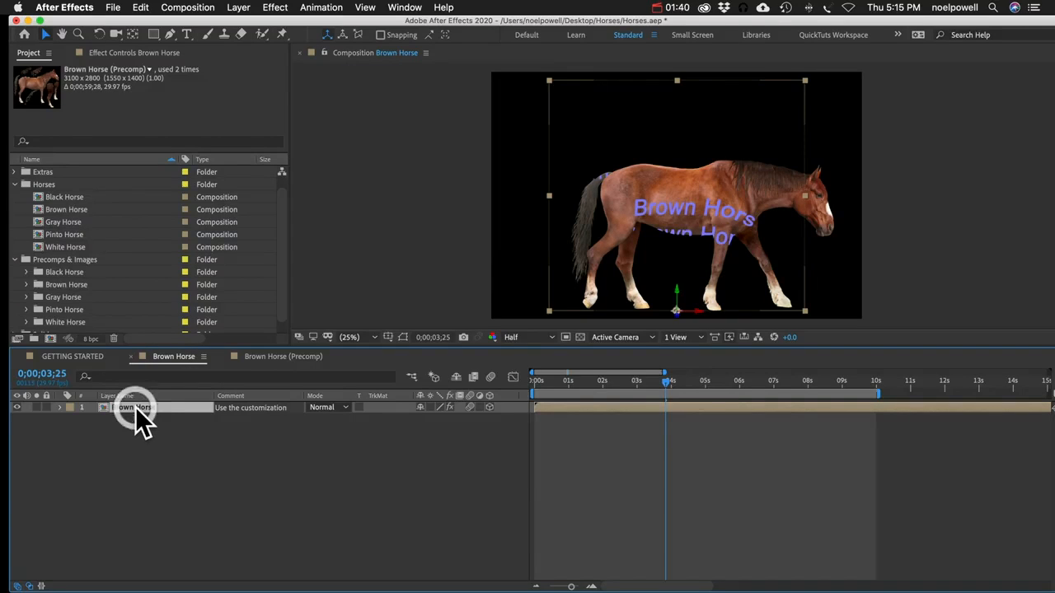
{"action": "left_click", "coordinate": [135, 406]}
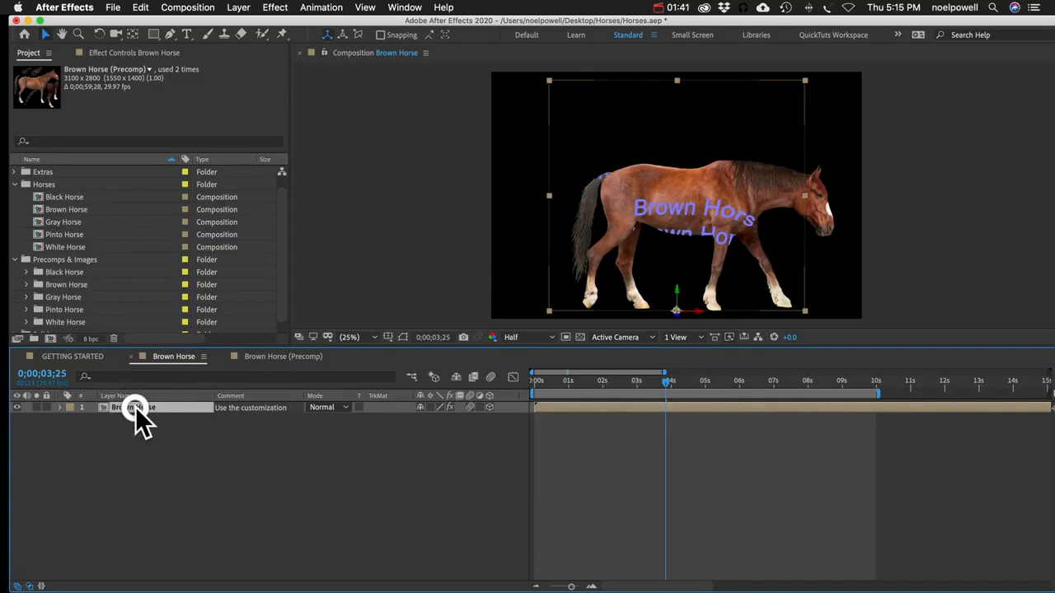
{"action": "left_click", "coordinate": [114, 52]}
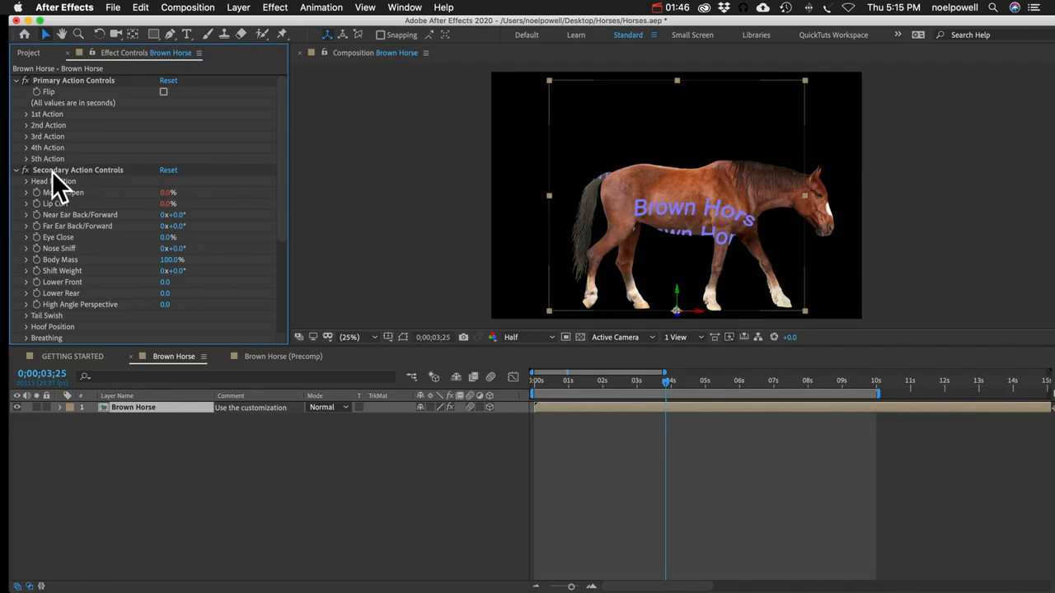
{"action": "left_click_drag", "start_coordinate": [168, 195], "coordinate": [365, 188]}
{"action": "left_click_drag", "start_coordinate": [168, 237], "coordinate": [341, 235]}
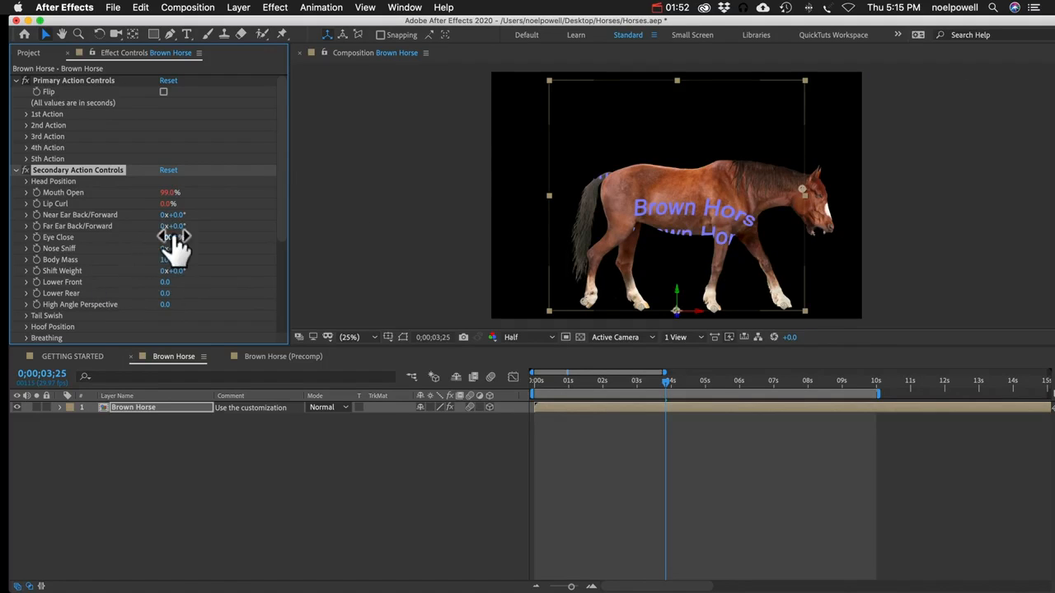
{"action": "left_click_drag", "start_coordinate": [177, 226], "coordinate": [212, 228]}
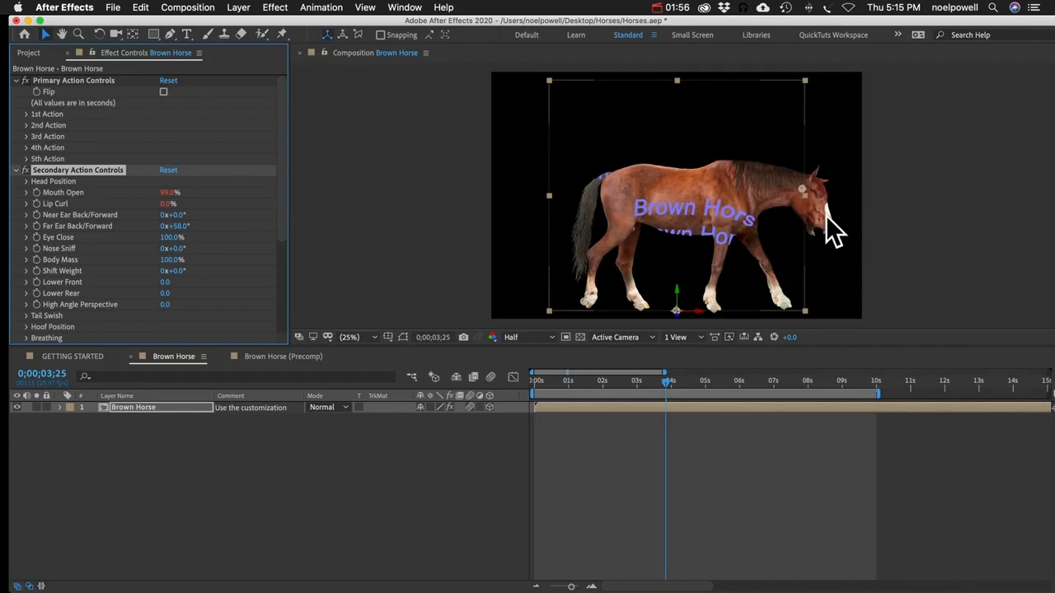
{"action": "left_click", "coordinate": [177, 463]}
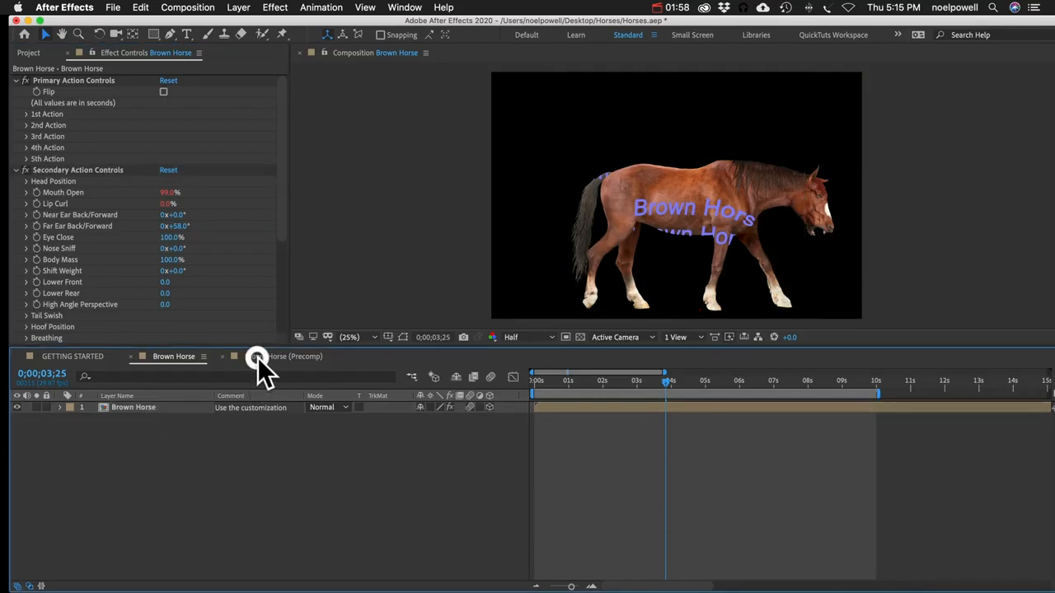
Examine the mouth, eye and ear adjustments in Brown Horse (Precomp) and compare them with the Brown Horse composition.
{"action": "left_click", "coordinate": [262, 357]}
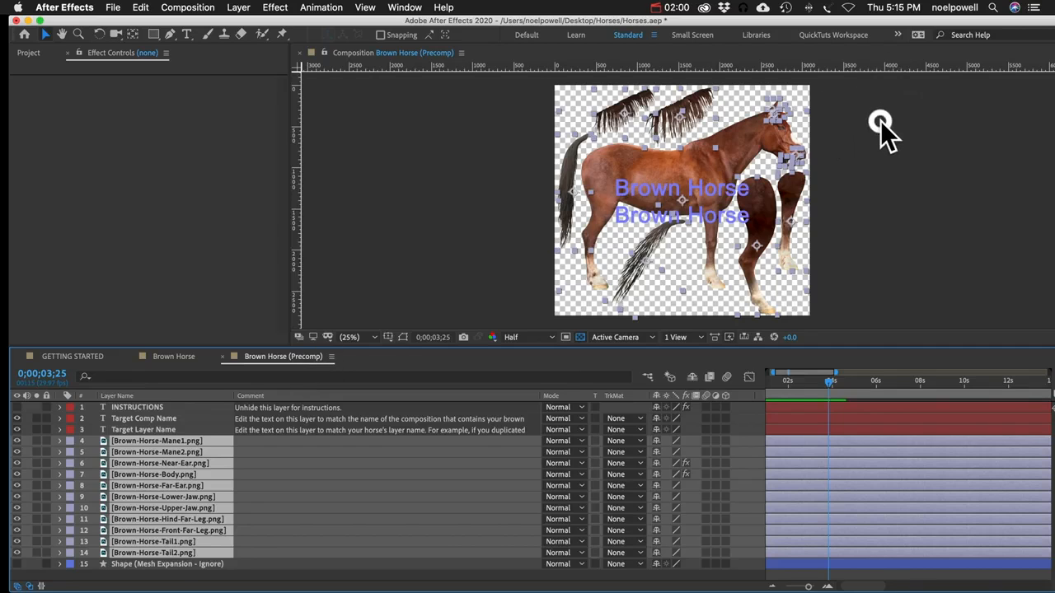
{"action": "left_click", "coordinate": [880, 121]}
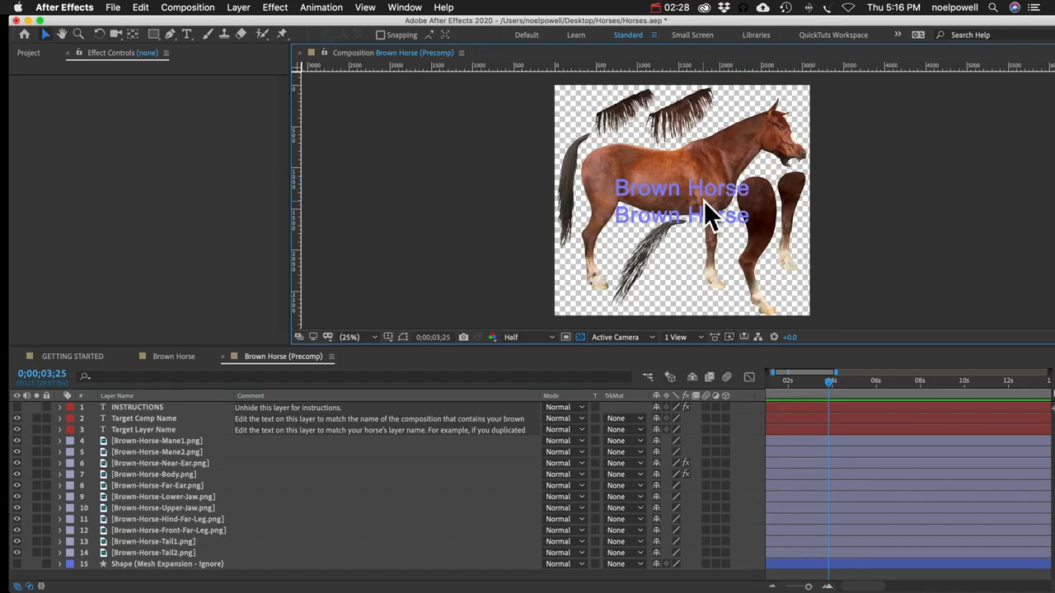
{"action": "left_click", "coordinate": [173, 356]}
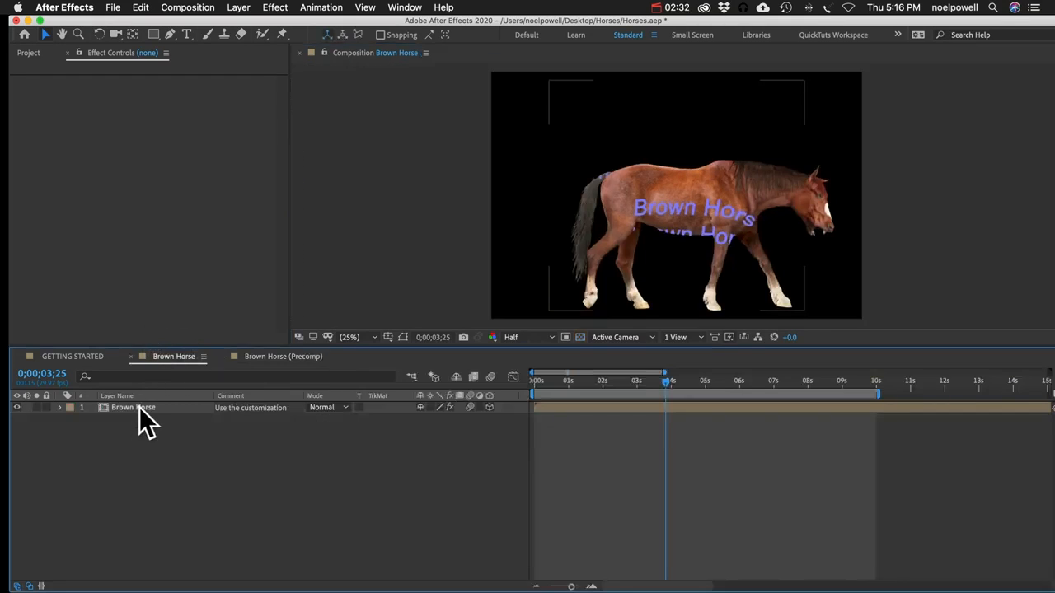
{"action": "left_click", "coordinate": [269, 356]}
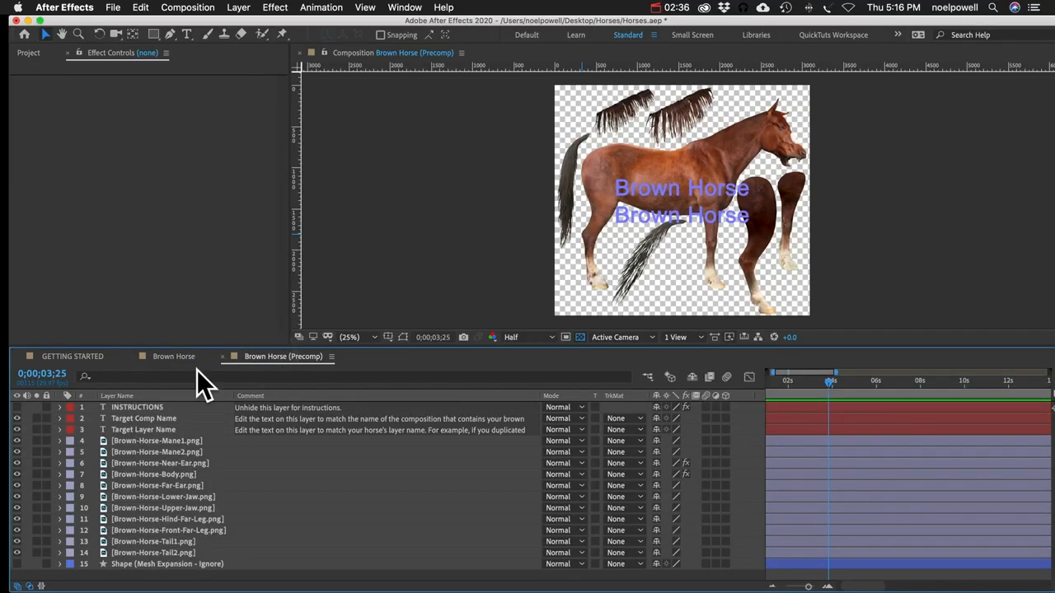
In Brown Horse (Precomp), select the Target Comp Name text layer and activate the Type tool.
{"action": "left_click", "coordinate": [135, 441]}
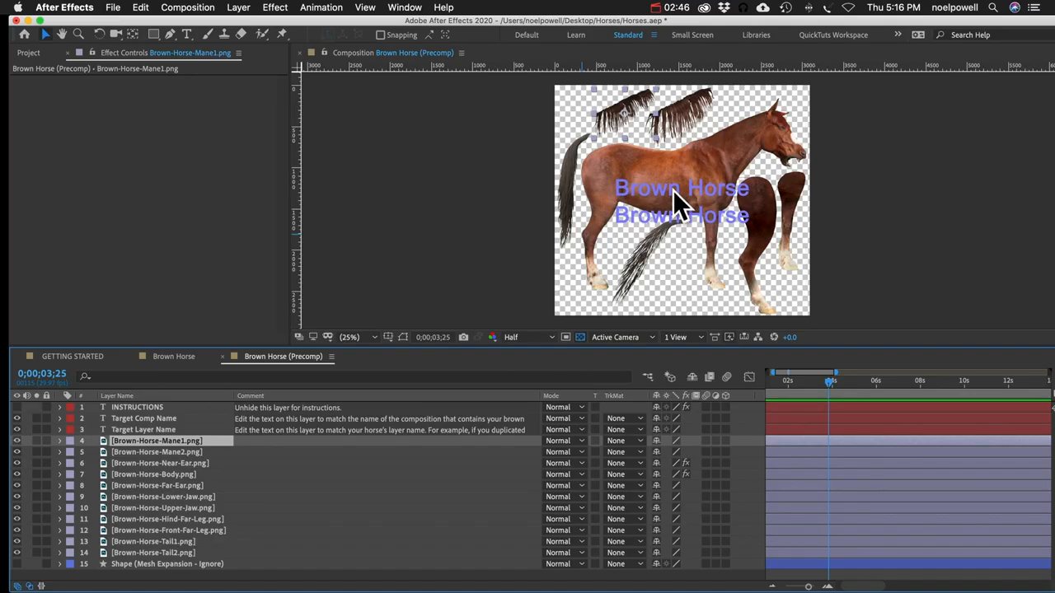
{"action": "left_click", "coordinate": [145, 419]}
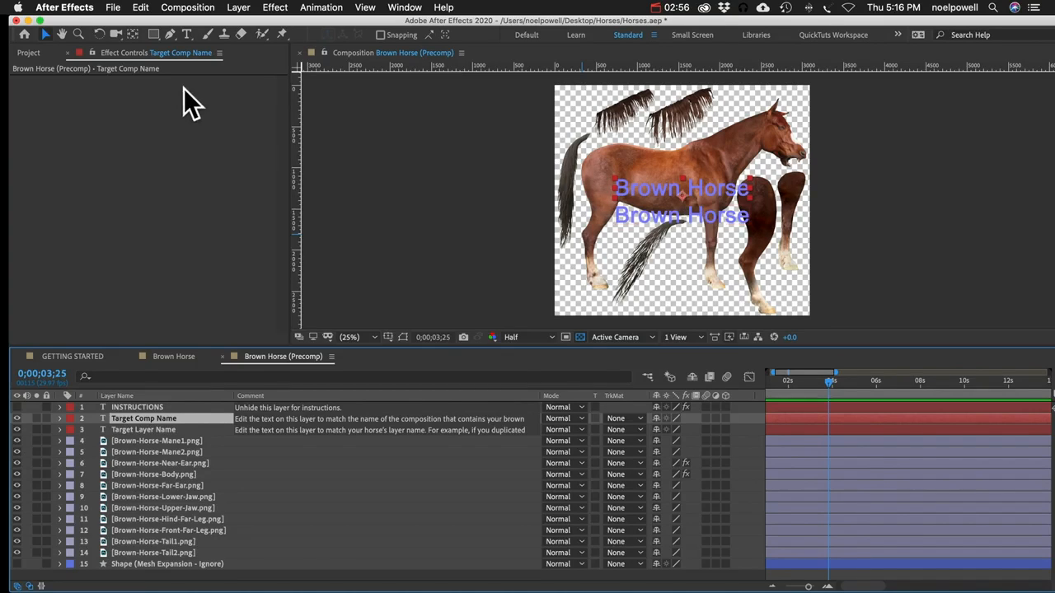
{"action": "left_click", "coordinate": [186, 34]}
{"action": "triple_click", "coordinate": [553, 188]}
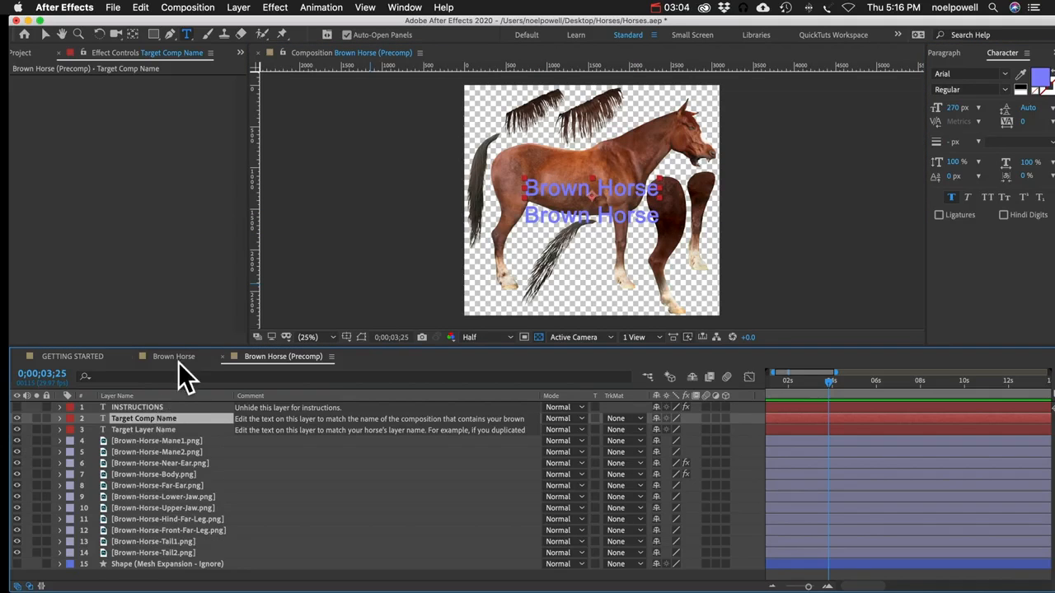
In the Brown Horse composition, rename the Brown Horse layer to Horse1.
{"action": "left_click", "coordinate": [175, 356]}
{"action": "left_click", "coordinate": [131, 410]}
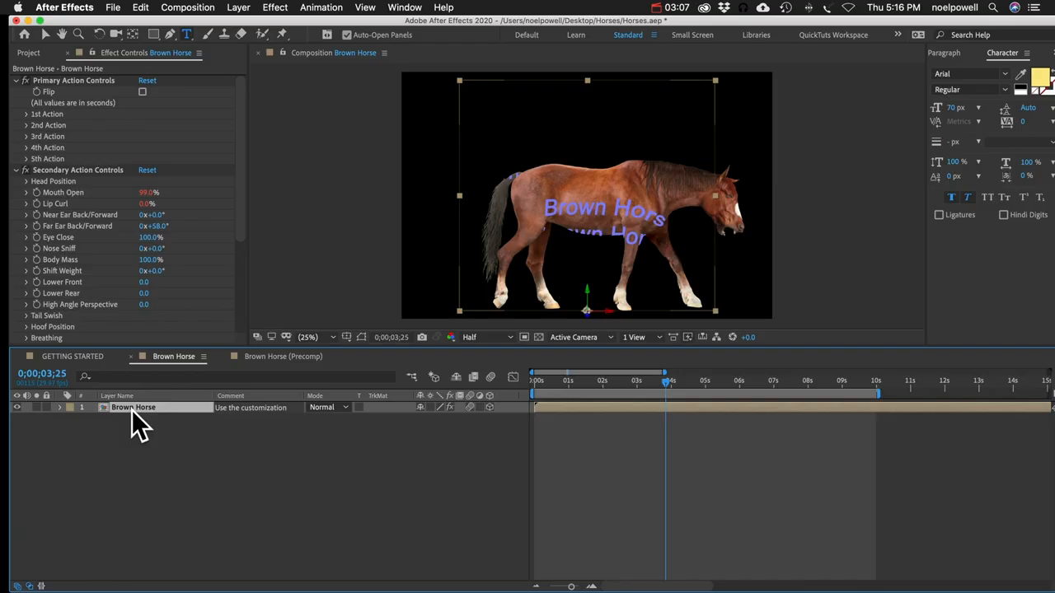
{"action": "key", "text": "Return"}
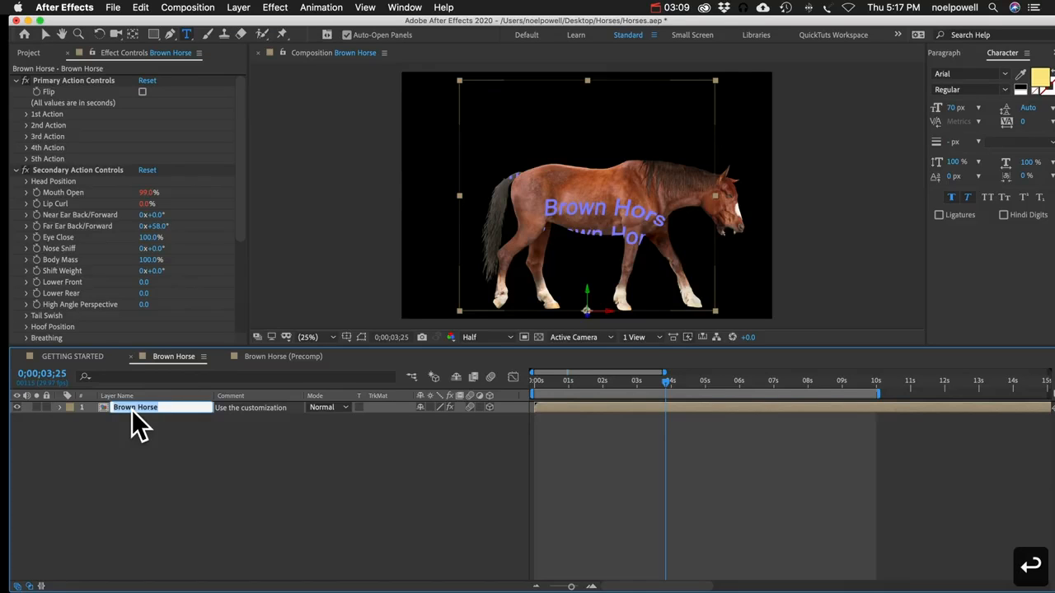
{"action": "type", "text": "Horse"}
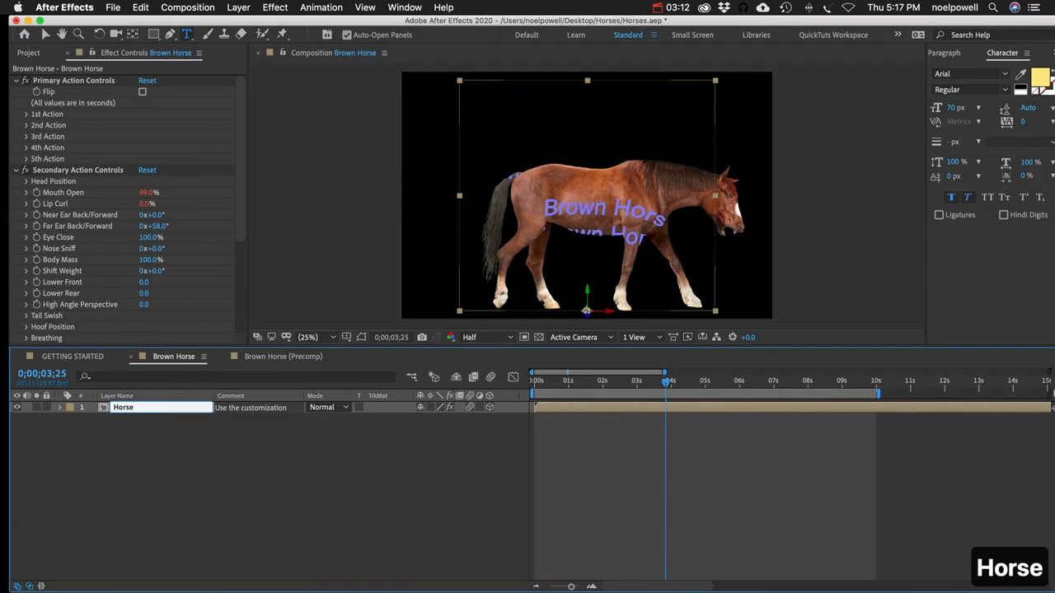
{"action": "type", "text": "1"}
{"action": "key", "text": "Return"}
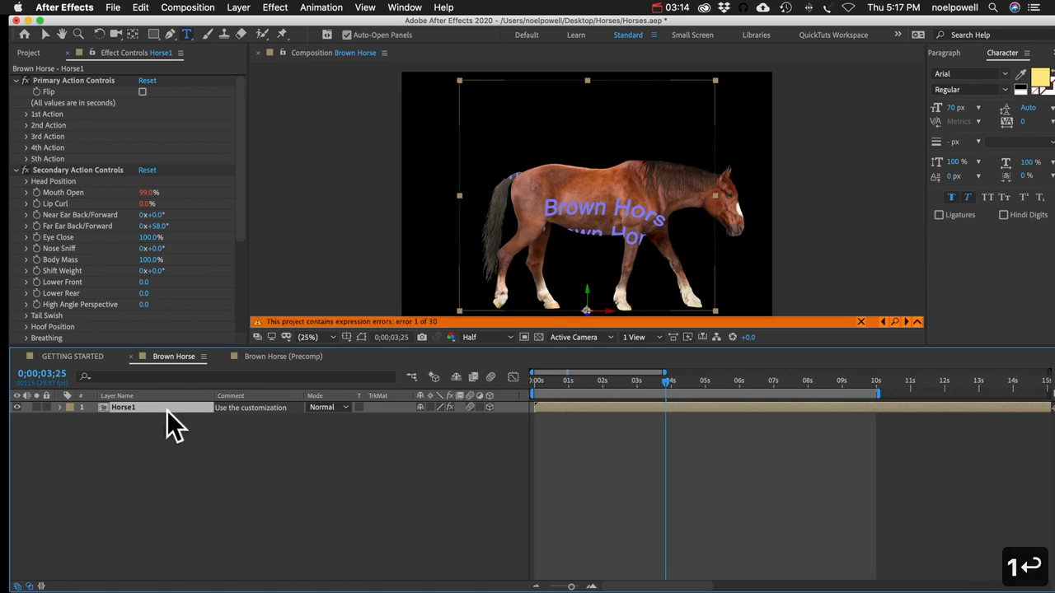
{"action": "left_click", "coordinate": [116, 476]}
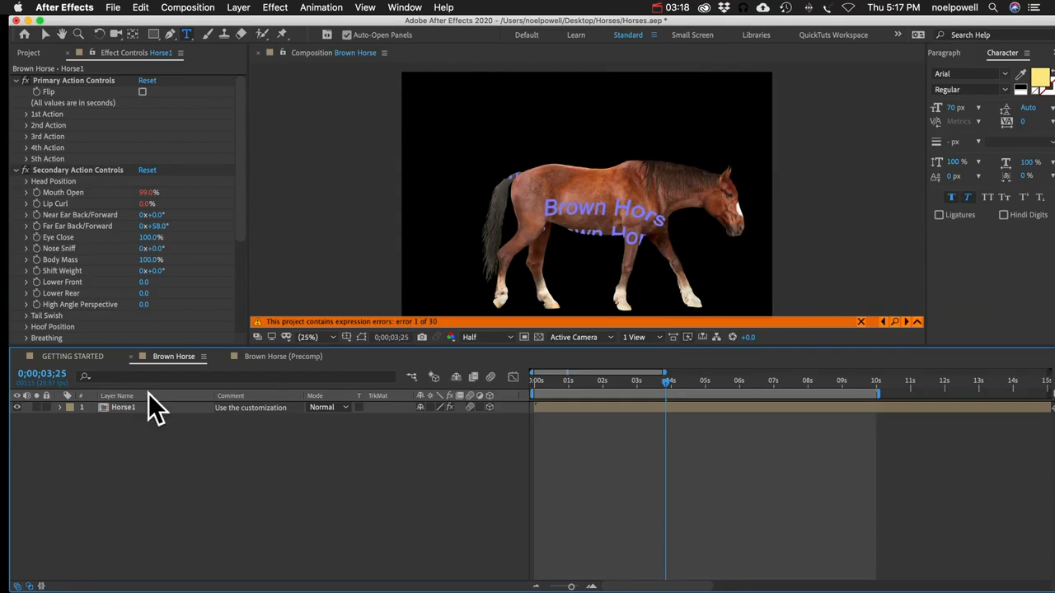
Copy the Horse1 layer and paste it into a new composition created with the default settings.
{"action": "left_click", "coordinate": [162, 359]}
{"action": "left_click", "coordinate": [93, 408]}
{"action": "left_click", "coordinate": [125, 407]}
{"action": "key", "text": "super+c"}
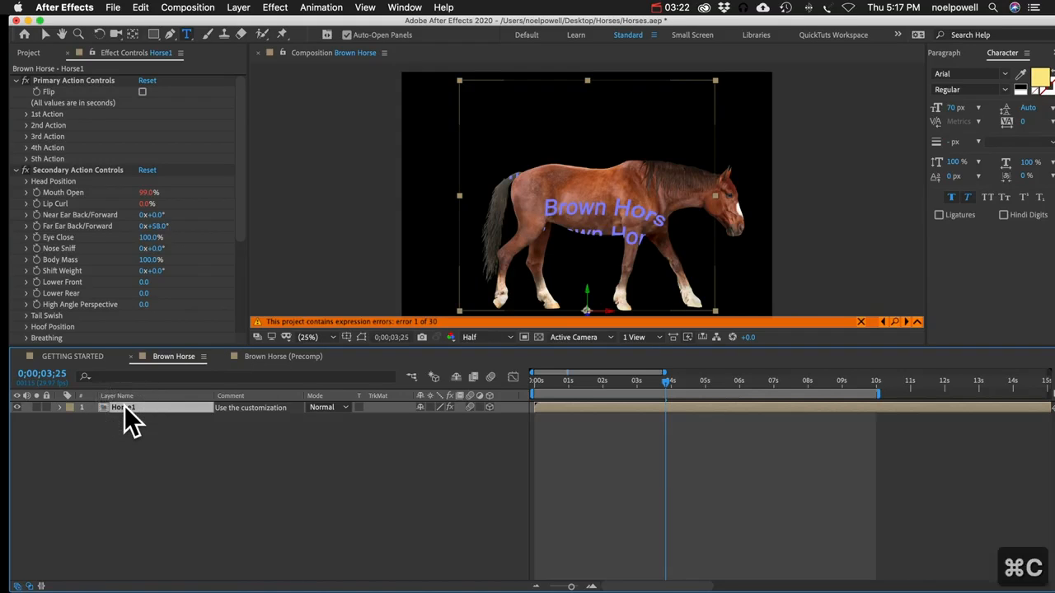
{"action": "left_click", "coordinate": [190, 12]}
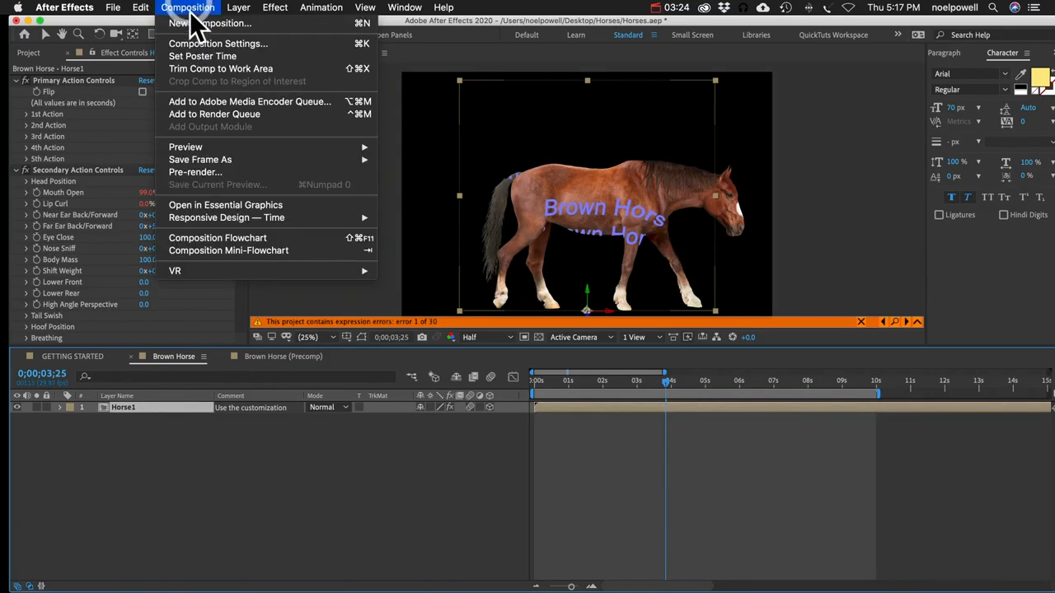
{"action": "left_click", "coordinate": [191, 23]}
{"action": "key", "text": "Return"}
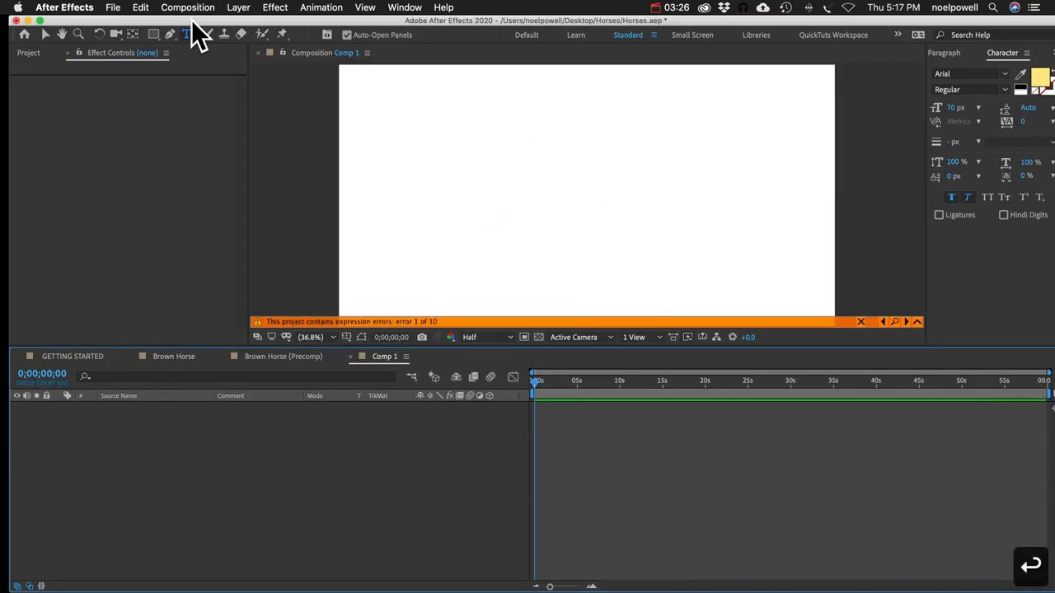
{"action": "key", "text": "super+v"}
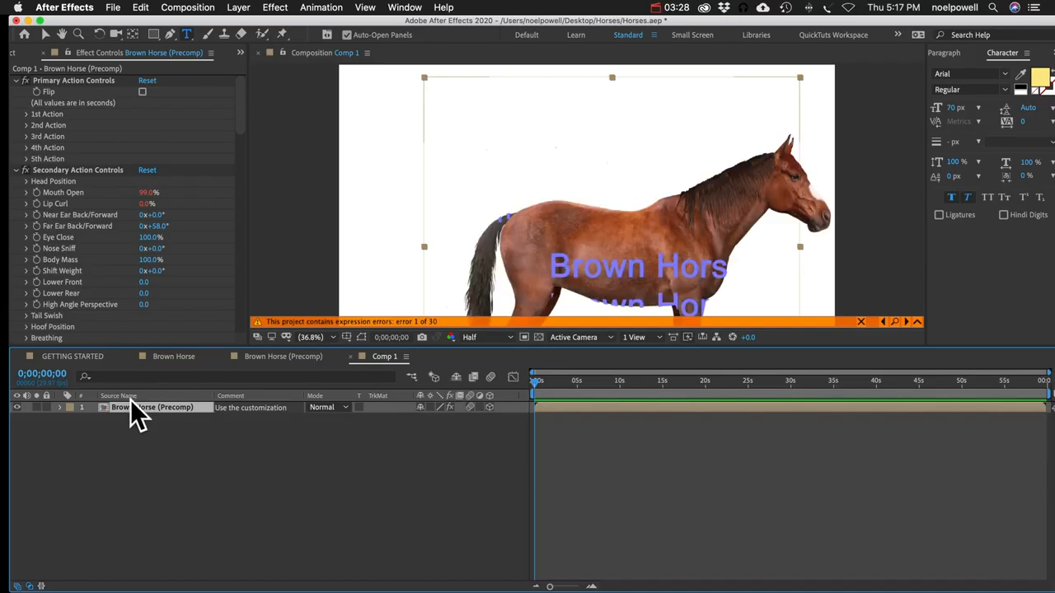
Show layer names instead of source names in Comp 1 and set Horse1's Mouth Open to 2%.
{"action": "left_click", "coordinate": [116, 397]}
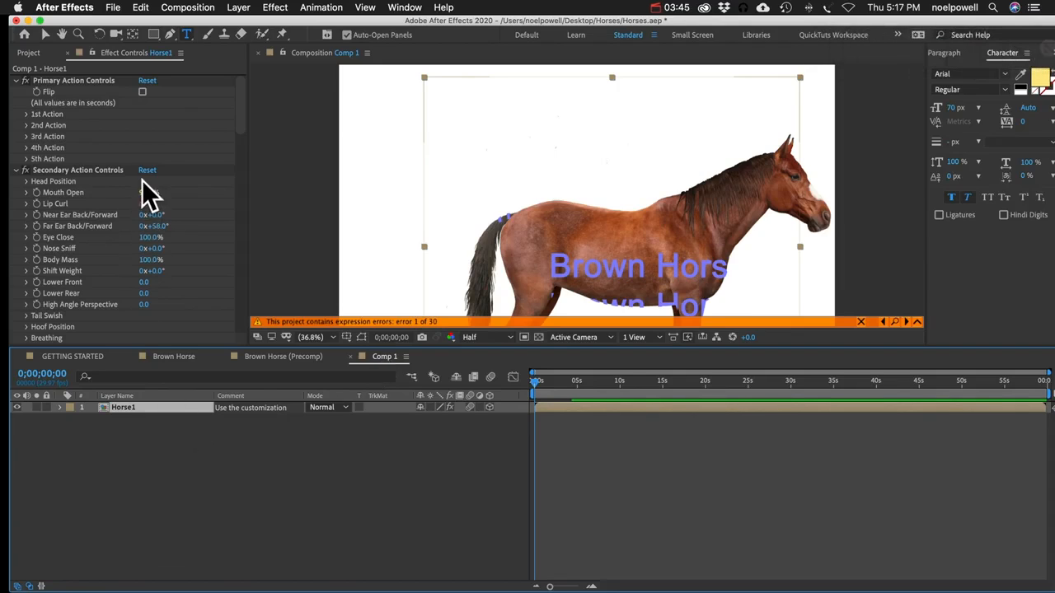
{"action": "left_click_drag", "start_coordinate": [148, 201], "coordinate": [82, 196]}
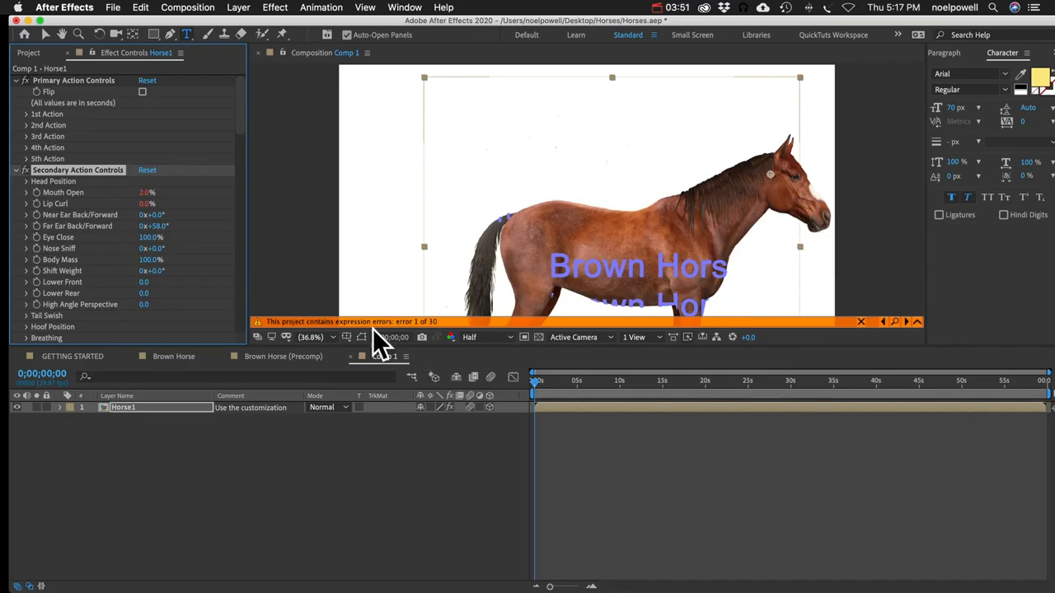
{"action": "key", "text": "v"}
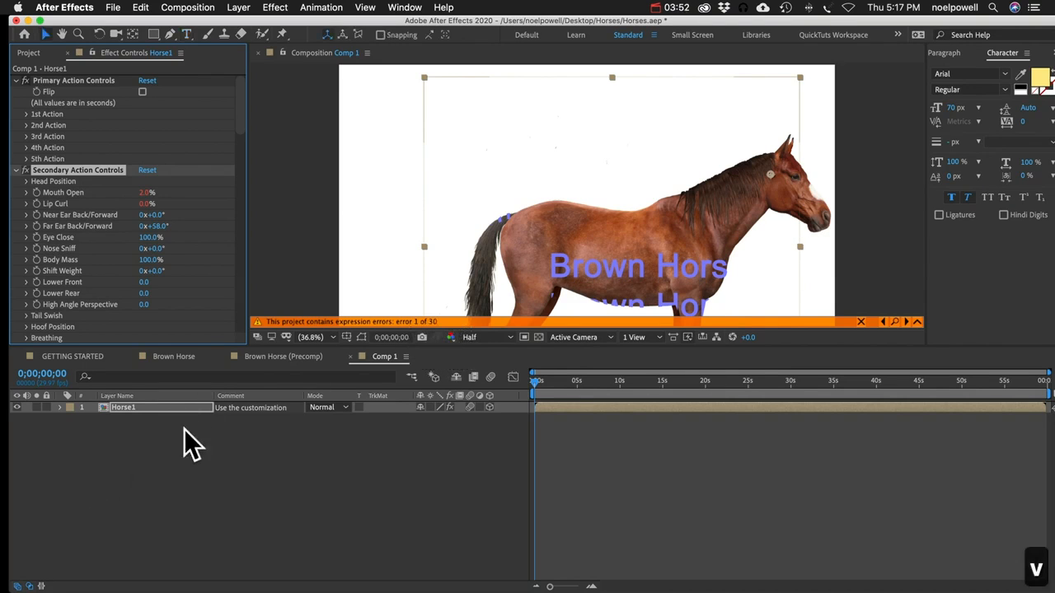
In Brown Horse (Precomp), change the text of the Target Comp Name layer to "Comp 1".
{"action": "left_click", "coordinate": [275, 364]}
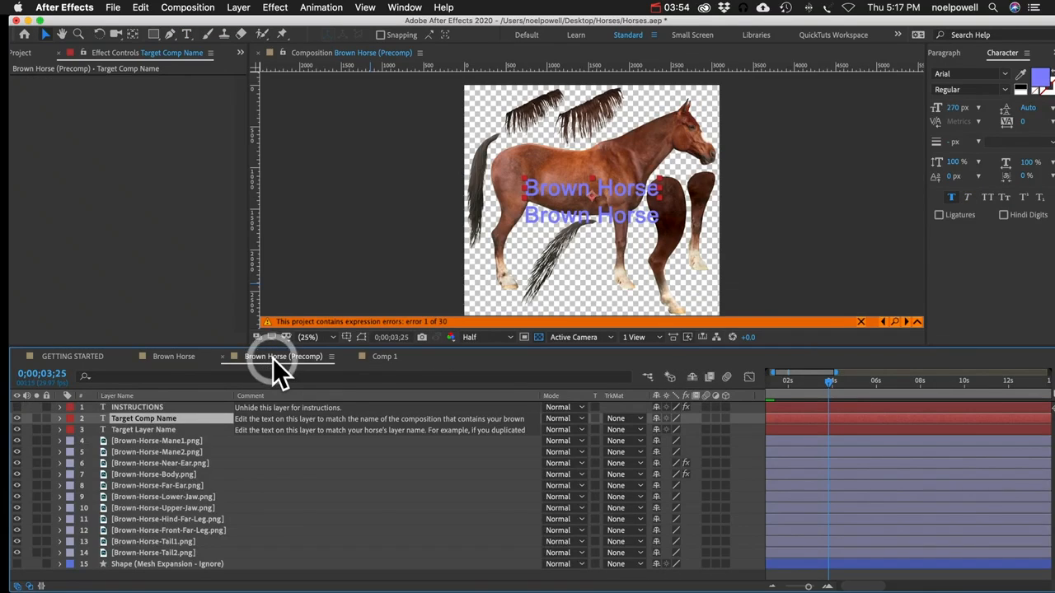
{"action": "key", "text": "super+t"}
{"action": "left_click", "coordinate": [631, 192]}
{"action": "key", "text": "super+a"}
{"action": "type", "text": "Comp 1"}
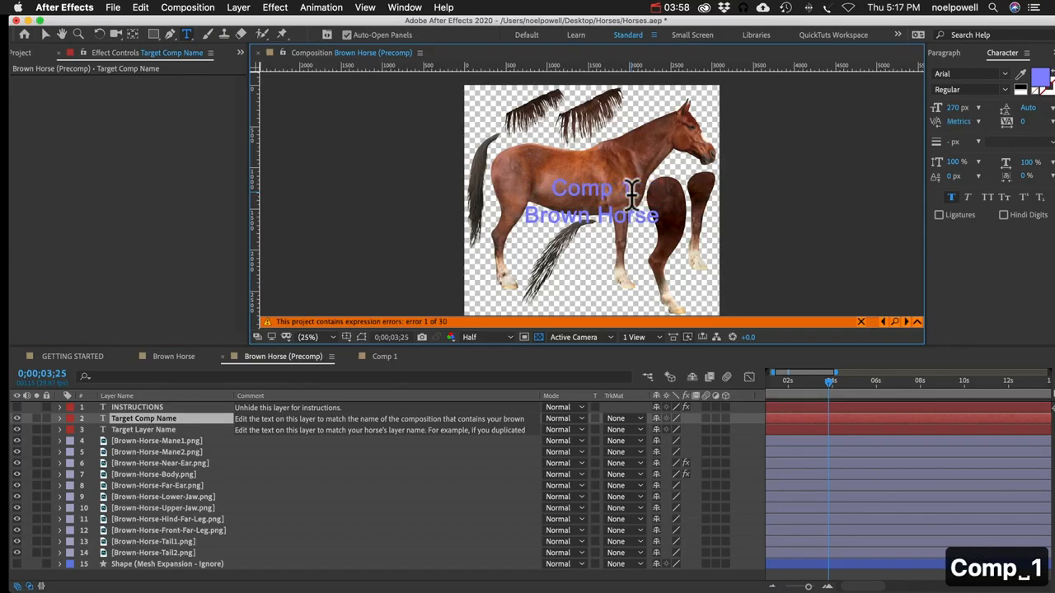
Change the text of the Target Layer Name layer to "Horse1".
{"action": "left_click", "coordinate": [165, 430]}
{"action": "left_click", "coordinate": [607, 216]}
{"action": "key", "text": "super+a"}
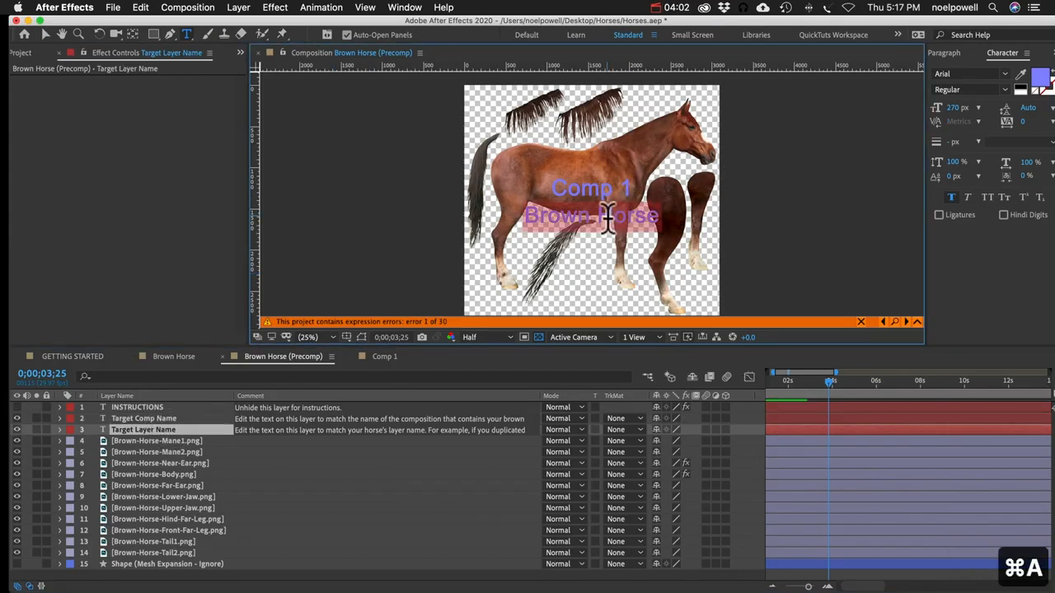
{"action": "type", "text": "Horse1"}
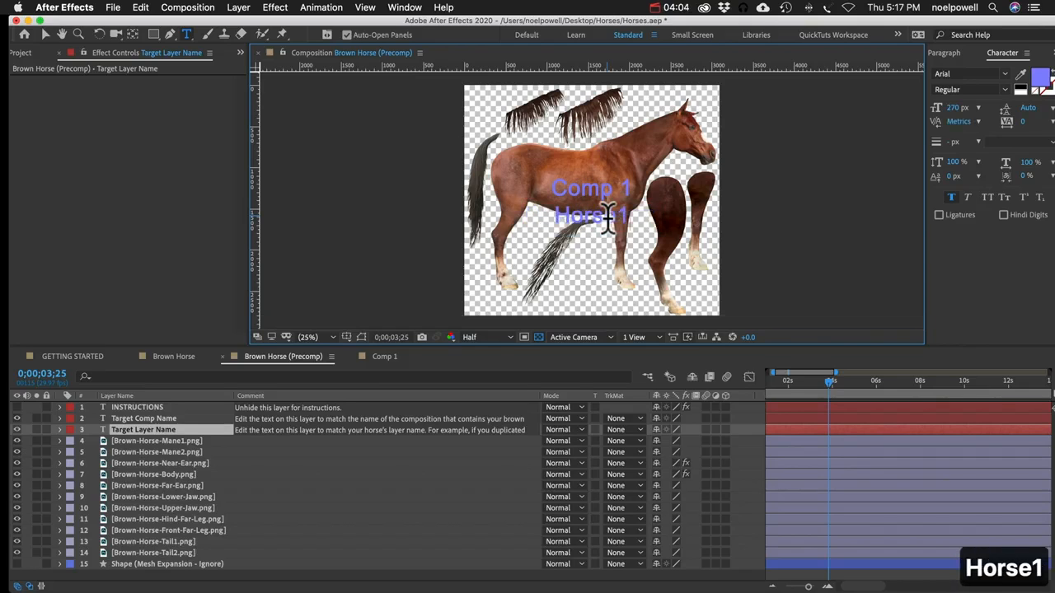
{"action": "left_click", "coordinate": [193, 429]}
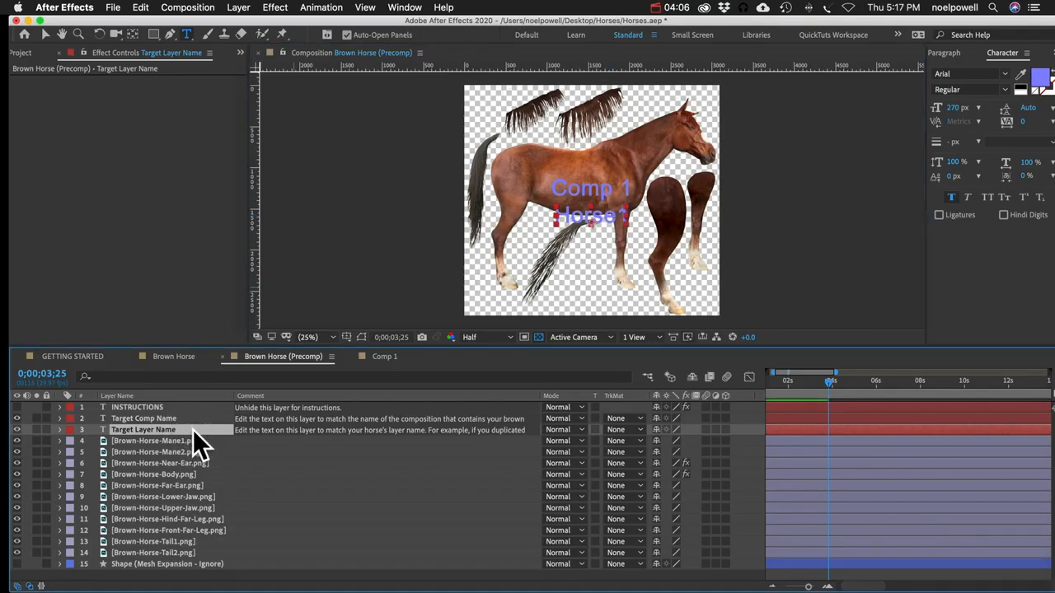
In Comp 1, set Horse1's Mouth Open to 100%.
{"action": "left_click", "coordinate": [383, 356]}
{"action": "left_click_drag", "start_coordinate": [149, 192], "coordinate": [254, 190]}
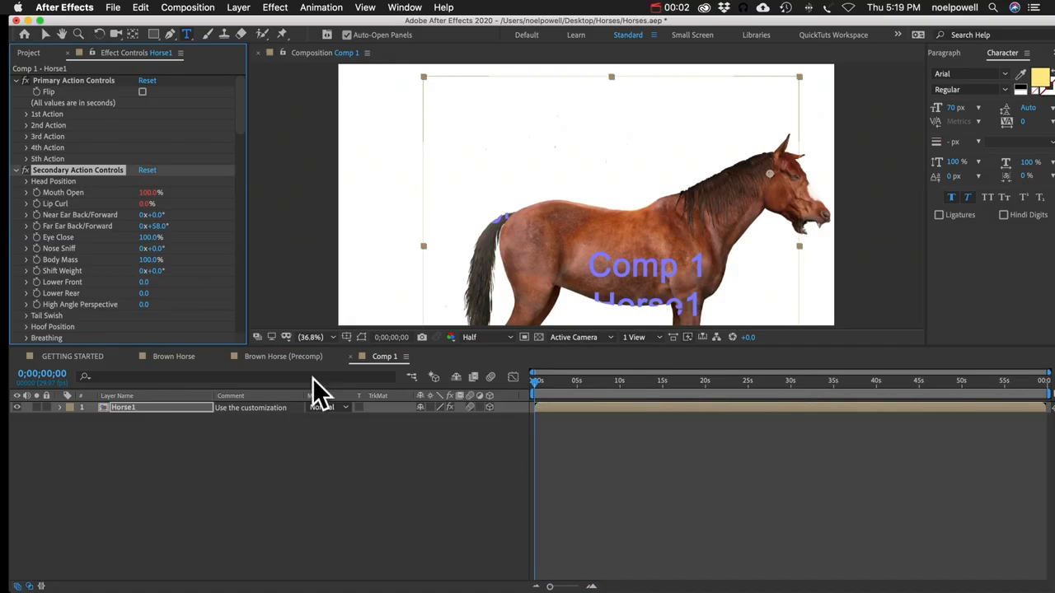
Hide the Target Comp Name and Target Layer Name text layers in Brown Horse (Precomp).
{"action": "left_click", "coordinate": [274, 357]}
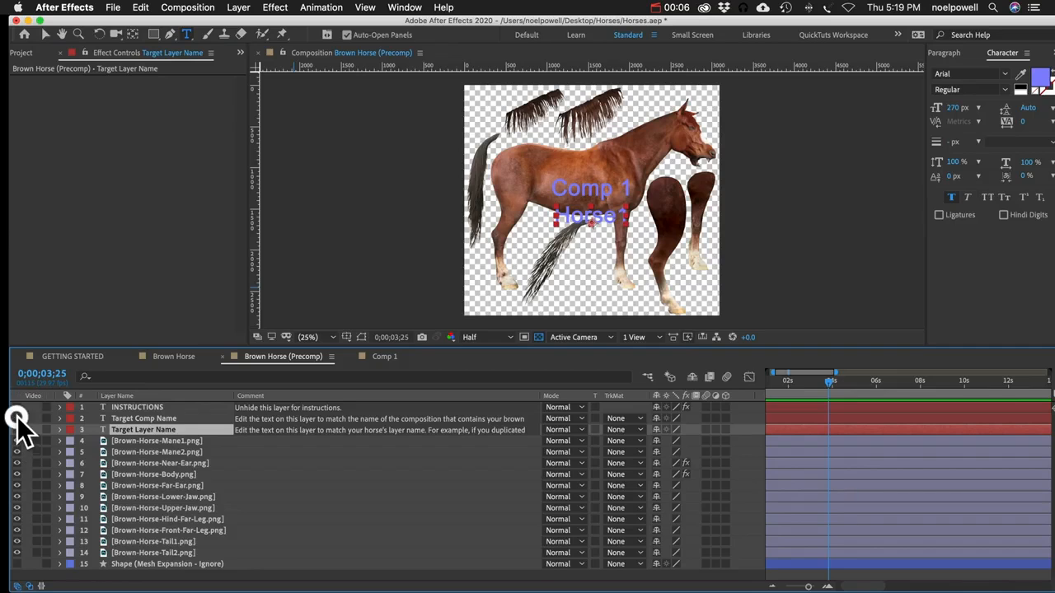
{"action": "left_click_drag", "start_coordinate": [17, 429], "coordinate": [17, 419]}
{"action": "key", "text": "v"}
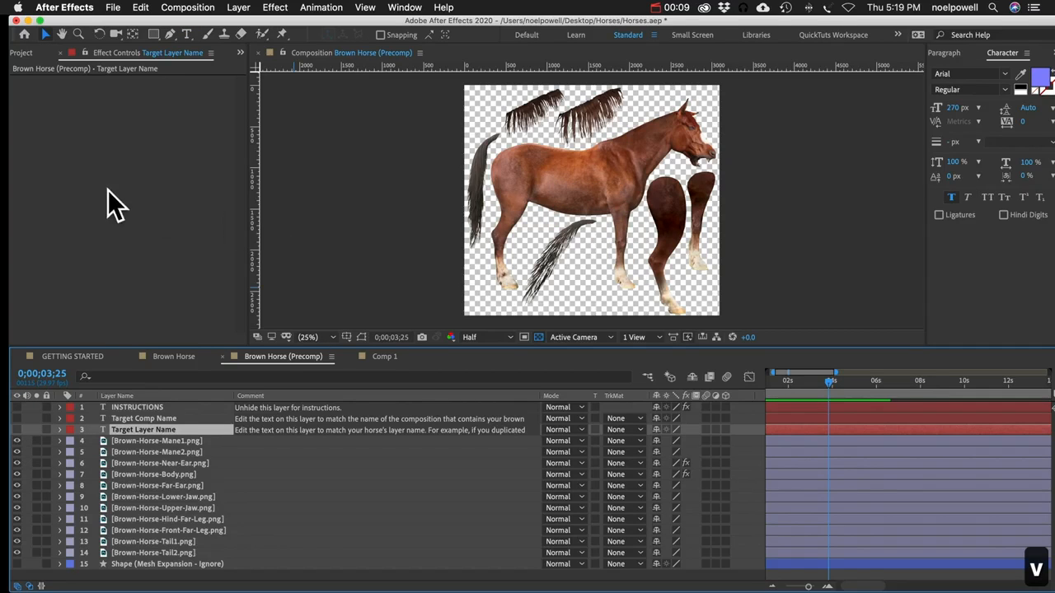
Bring up the project contents and duplicate the Horse1 layer in Comp 1.
{"action": "left_click", "coordinate": [28, 53]}
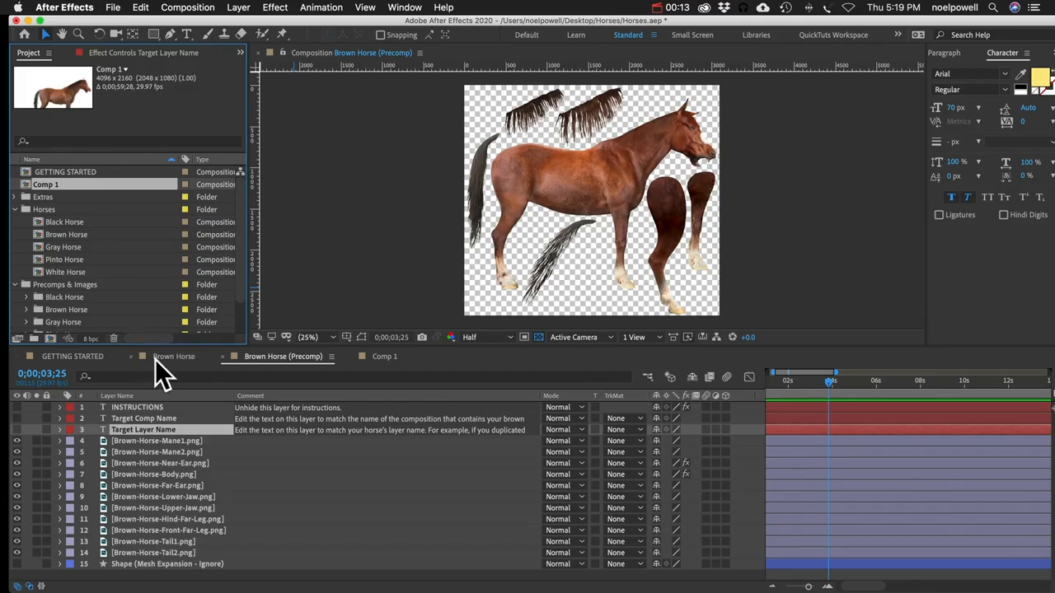
{"action": "left_click", "coordinate": [383, 357]}
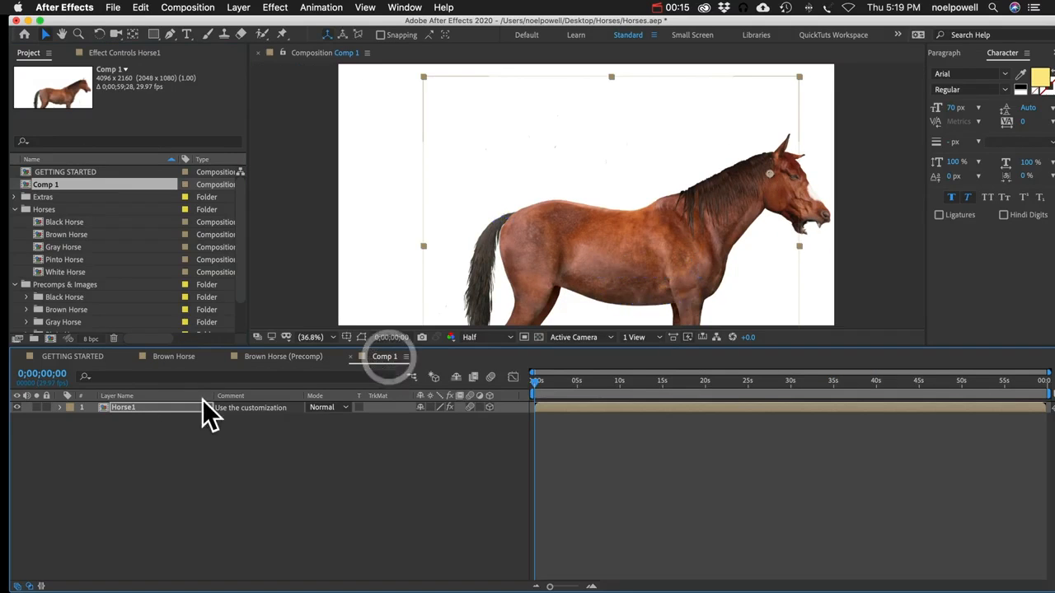
{"action": "left_click", "coordinate": [158, 437]}
{"action": "left_click", "coordinate": [132, 407]}
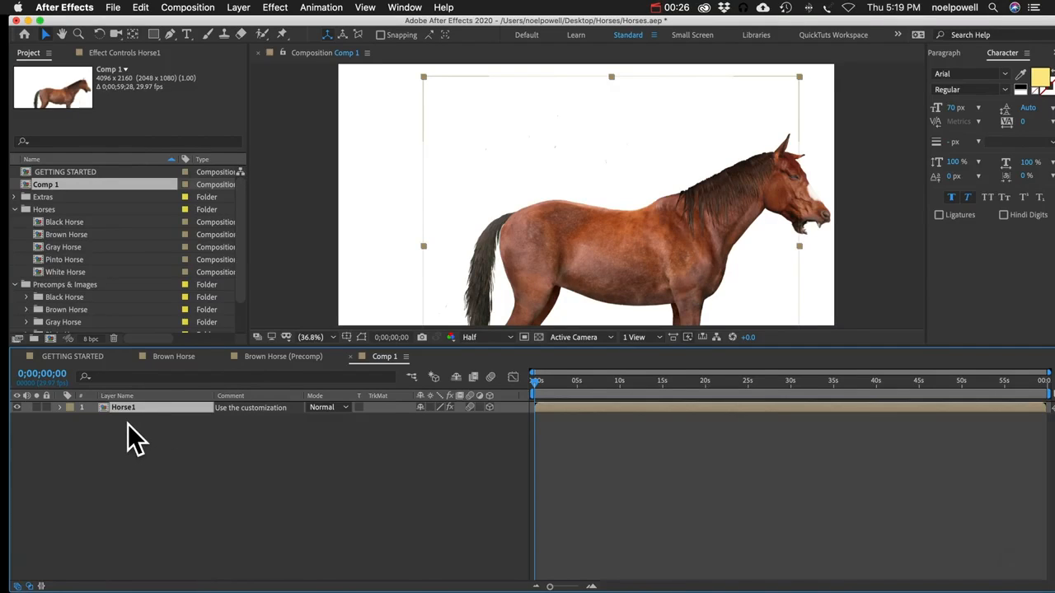
{"action": "key", "text": "super+d"}
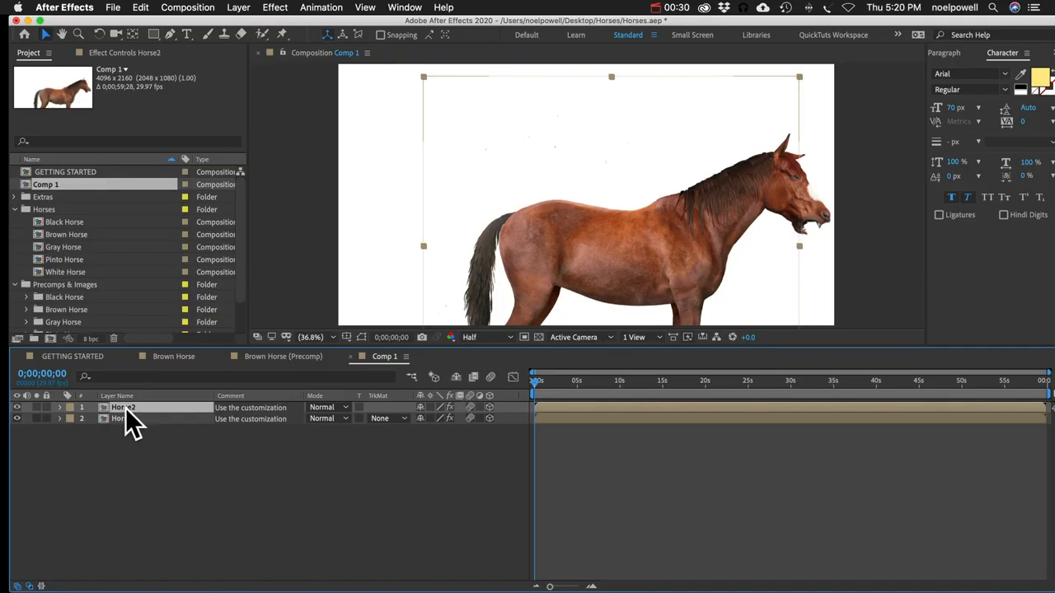
Place Horse2 to the left of Horse1 and push it back to a Z position of 969.
{"action": "key", "text": "space"}
{"action": "left_click_drag", "start_coordinate": [664, 256], "coordinate": [679, 186]}
{"action": "key", "text": "z"}
{"action": "left_click", "coordinate": [612, 184], "text": "alt"}
{"action": "key", "text": "space"}
{"action": "left_click_drag", "start_coordinate": [608, 172], "coordinate": [608, 186]}
{"action": "key", "text": "v"}
{"action": "left_click_drag", "start_coordinate": [609, 295], "coordinate": [539, 293]}
{"action": "key", "text": "p"}
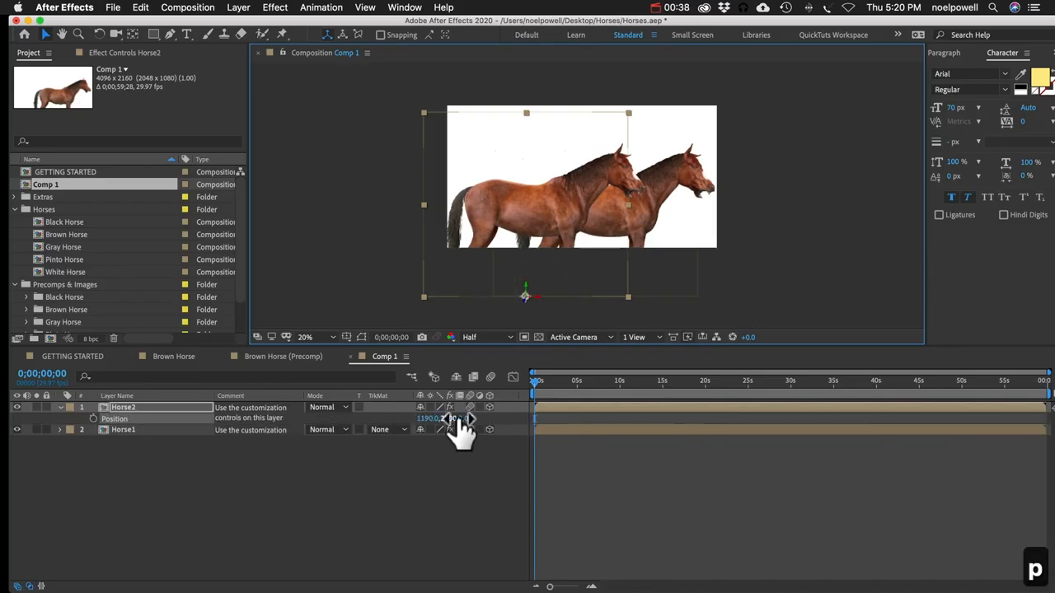
{"action": "left_click_drag", "start_coordinate": [550, 419], "coordinate": [1051, 372]}
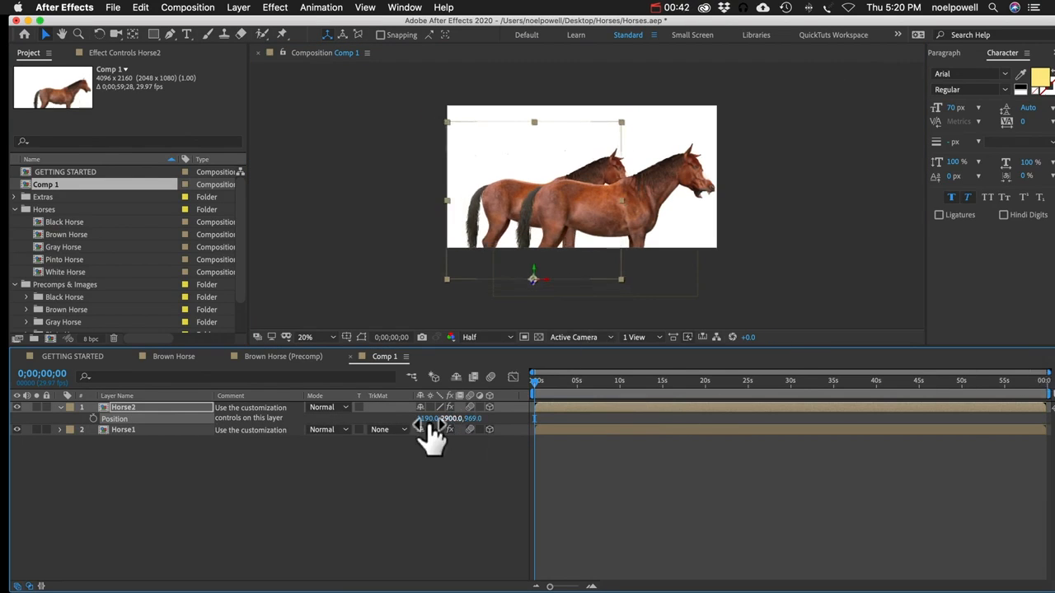
{"action": "mouse_move", "coordinate": [440, 419]}
{"action": "left_mouse_down"}
{"action": "mouse_move", "coordinate": [430, 418]}
{"action": "mouse_move", "coordinate": [796, 426]}
{"action": "mouse_move", "coordinate": [431, 419]}
{"action": "left_mouse_up"}
Duplicate the Horse2 layer and position the copy farther back at 2826, 2070, 3619.
{"action": "left_click", "coordinate": [59, 408]}
{"action": "key", "text": "super+d"}
{"action": "key", "text": "p"}
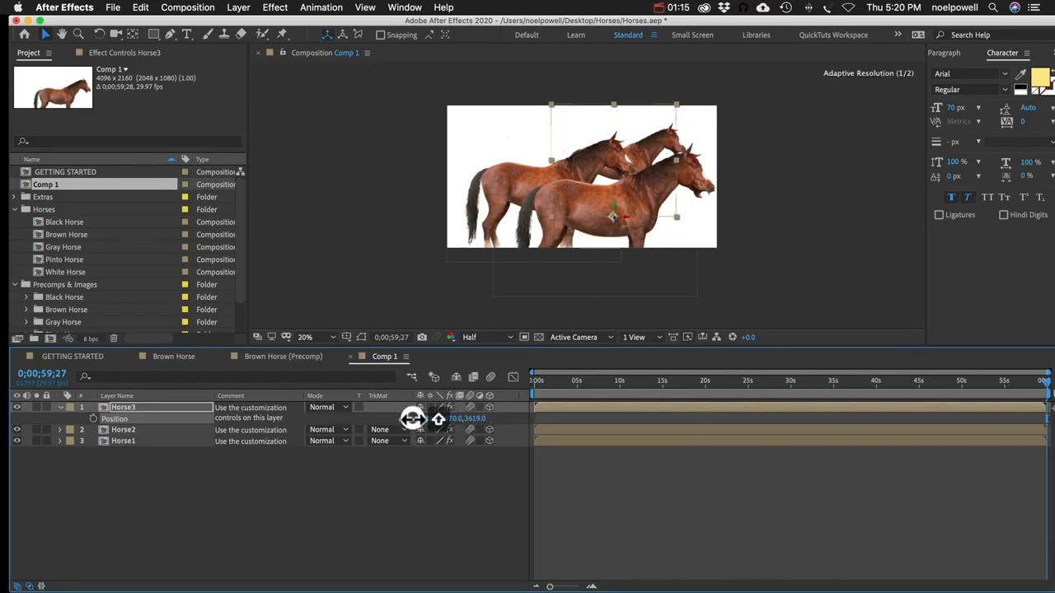
{"action": "left_click", "coordinate": [590, 173]}
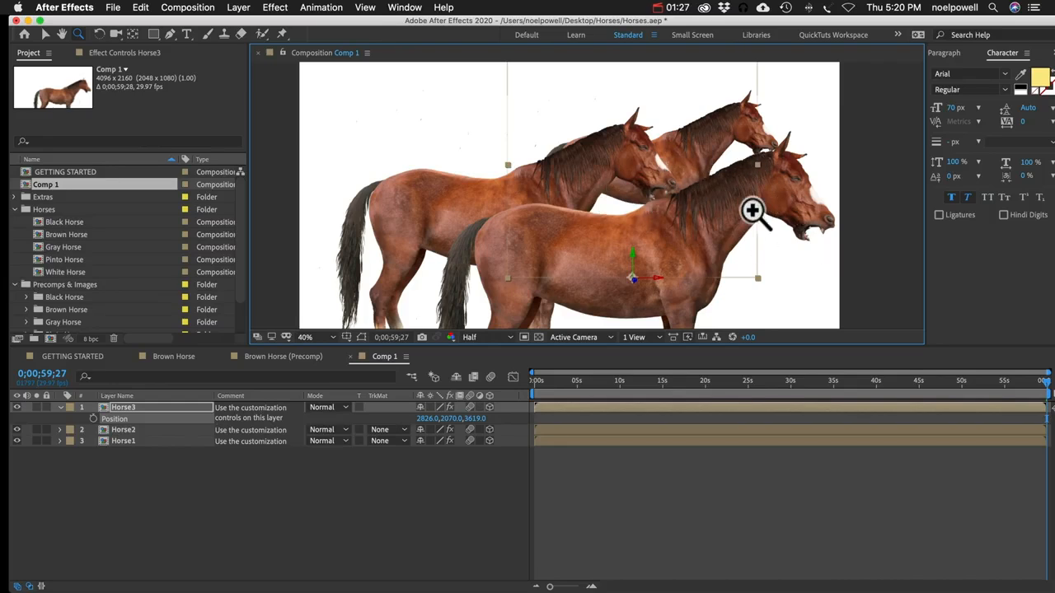
{"action": "left_click", "coordinate": [133, 482]}
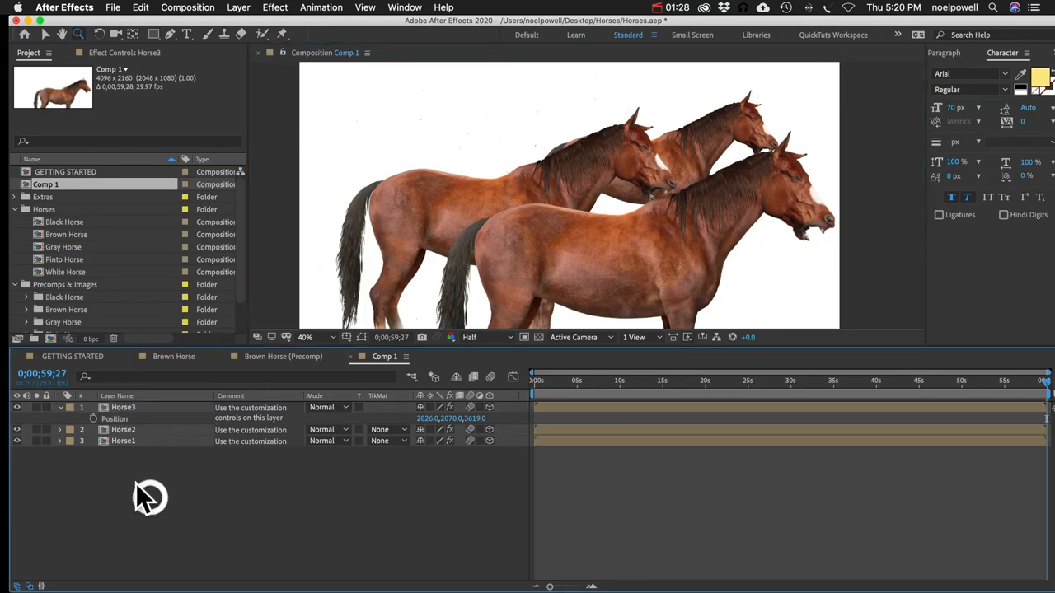
Show the source names of the horse layers in Comp 1 and duplicate Brown Horse (Precomp) in the project.
{"action": "left_click", "coordinate": [62, 405]}
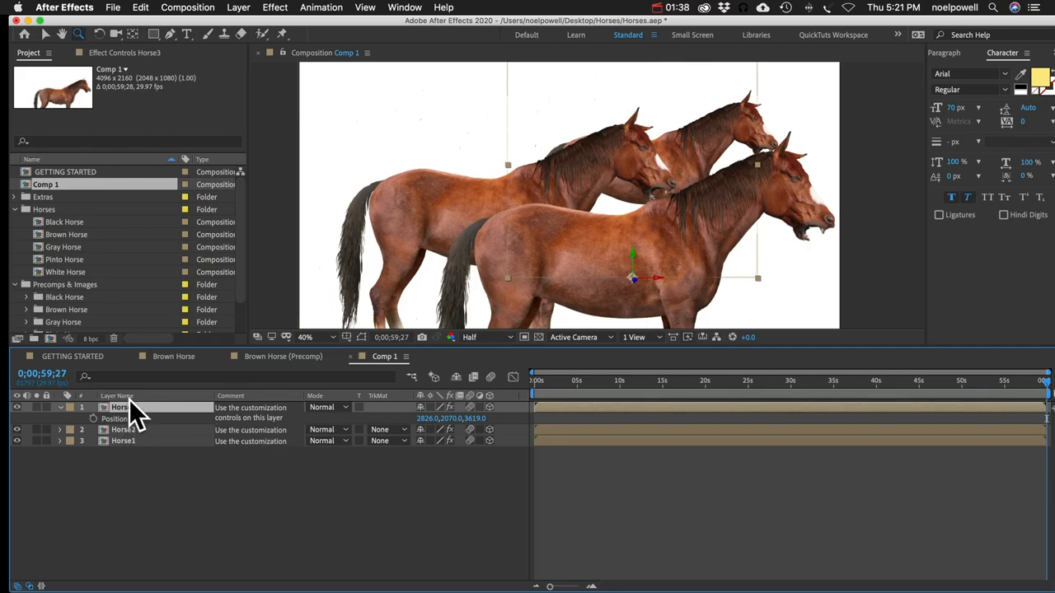
{"action": "left_click", "coordinate": [111, 396]}
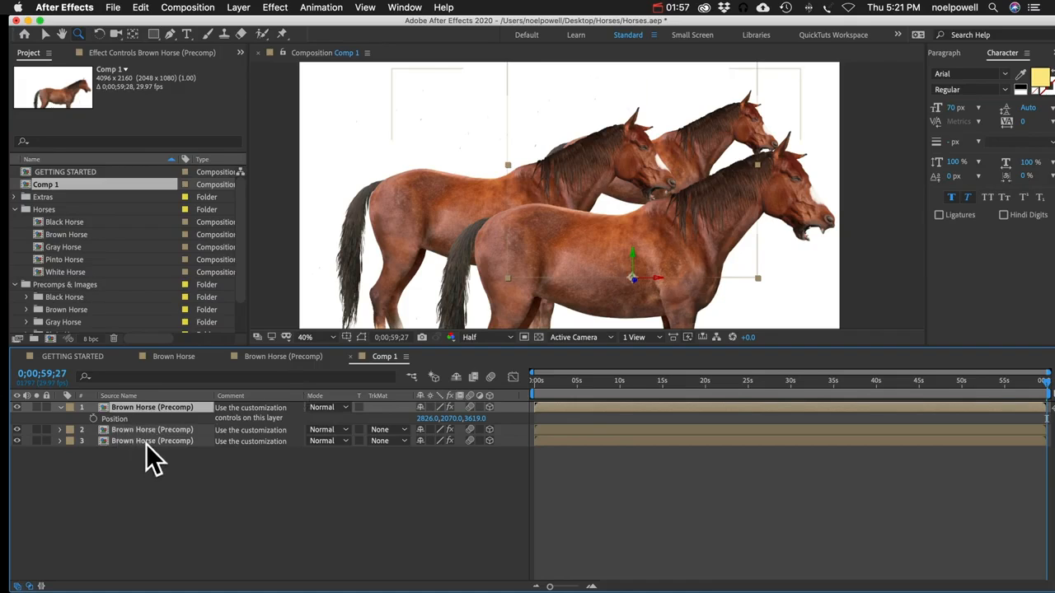
{"action": "scroll", "coordinate": [78, 303], "scroll_direction": "down", "scroll_amount": 2}
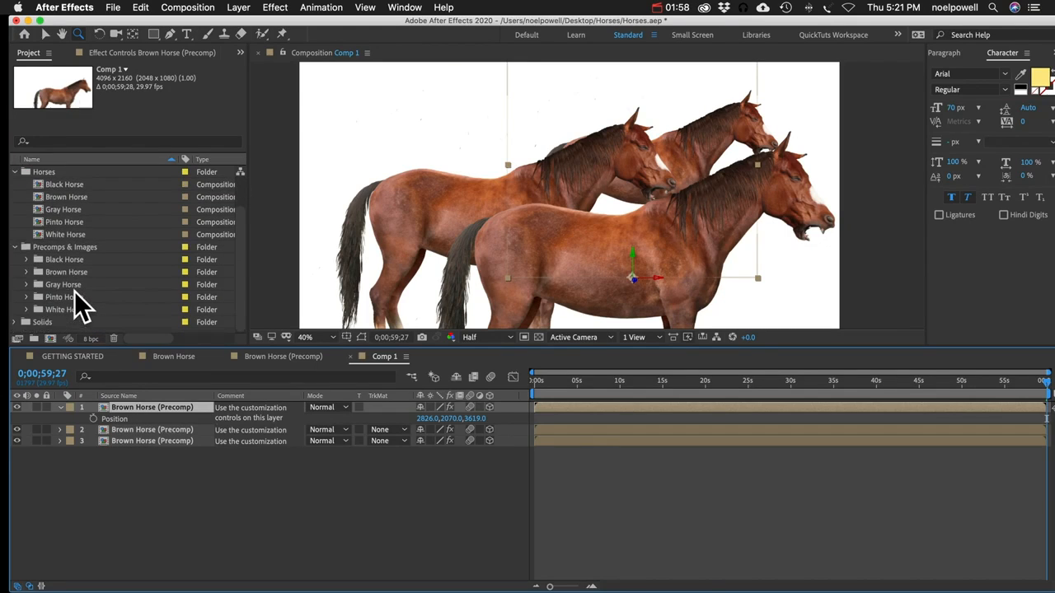
{"action": "left_click", "coordinate": [25, 269]}
{"action": "scroll", "coordinate": [90, 206], "scroll_direction": "up", "scroll_amount": 2}
{"action": "left_click", "coordinate": [79, 208]}
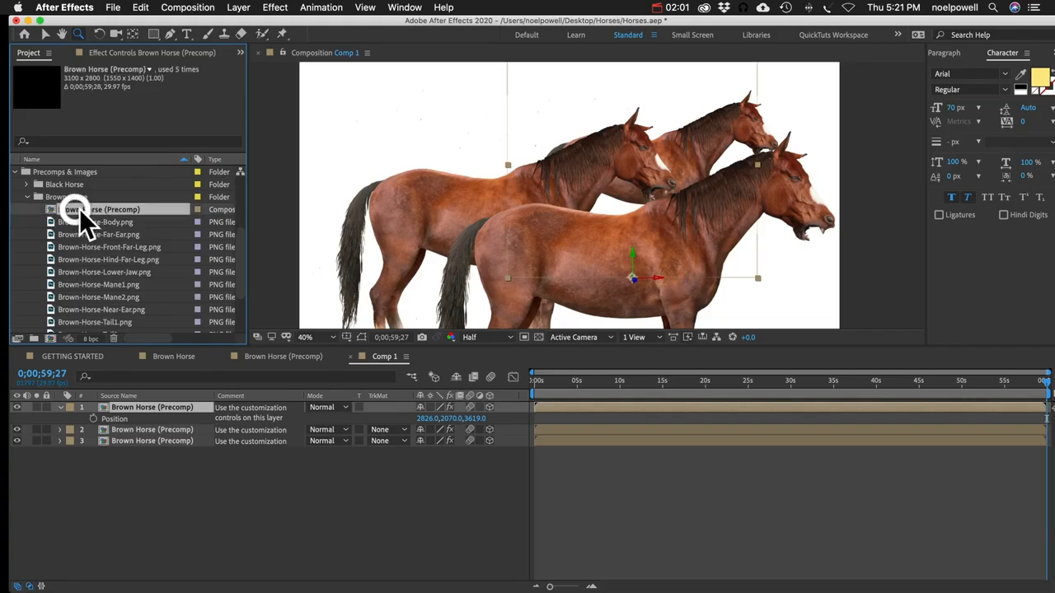
{"action": "key", "text": "super+d"}
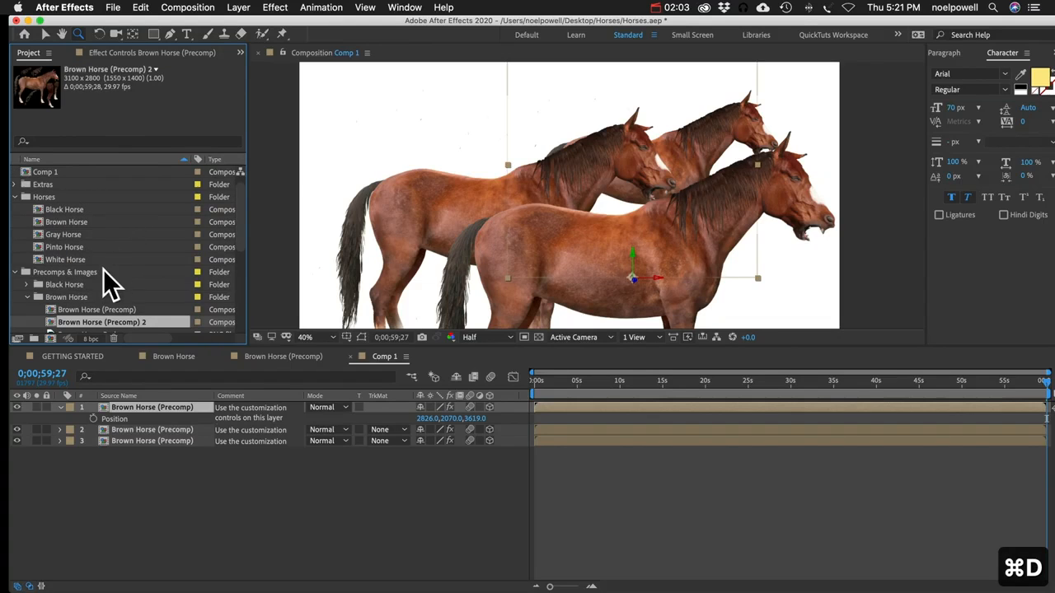
Open Brown Horse (Precomp) 2 and unhide its Target Comp Name and Target Layer Name text layers.
{"action": "scroll", "coordinate": [103, 270], "scroll_direction": "down", "scroll_amount": 2}
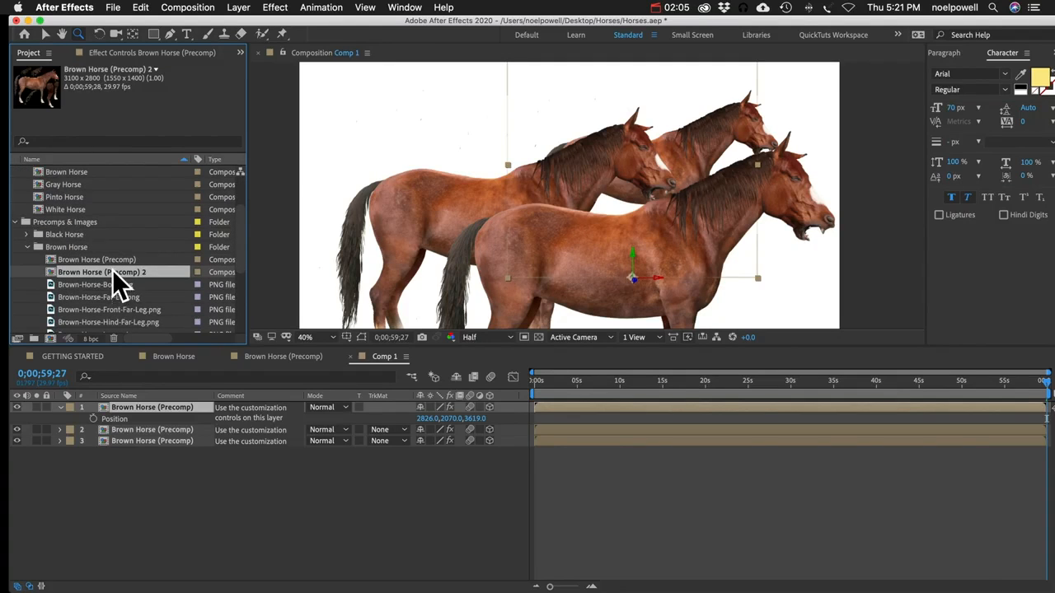
{"action": "double_click", "coordinate": [112, 269]}
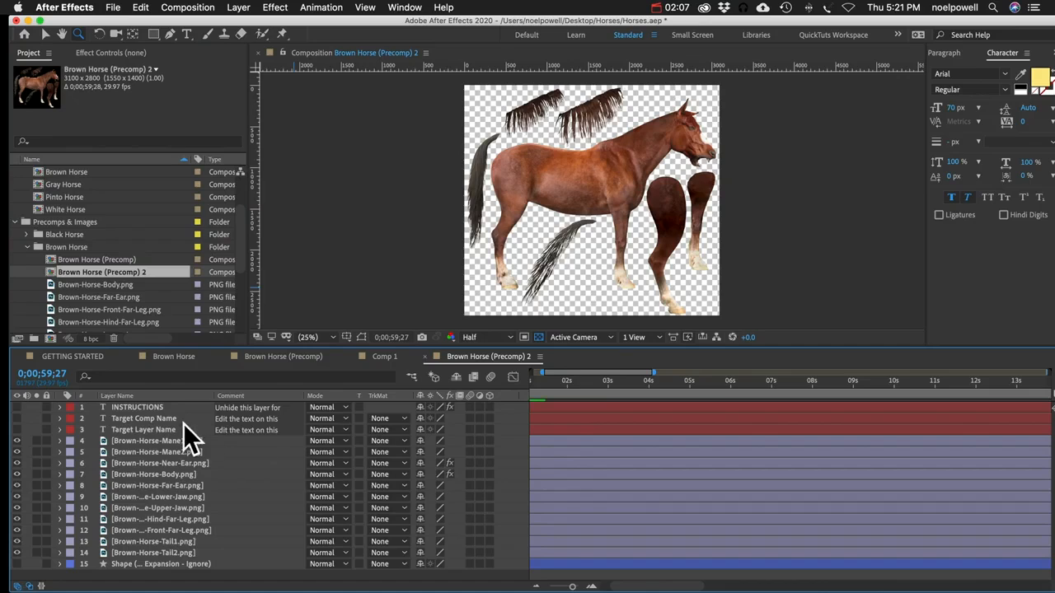
{"action": "left_click_drag", "start_coordinate": [17, 418], "coordinate": [16, 430]}
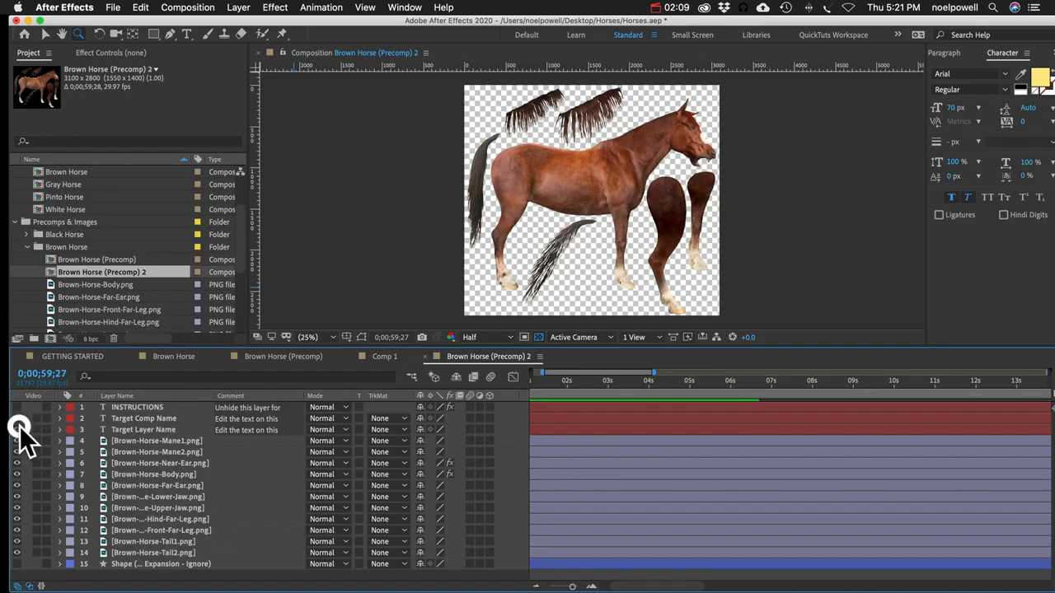
Edit the Target Layer Name text in Brown Horse (Precomp) 2 to read Horse2.
{"action": "key", "text": "super+t"}
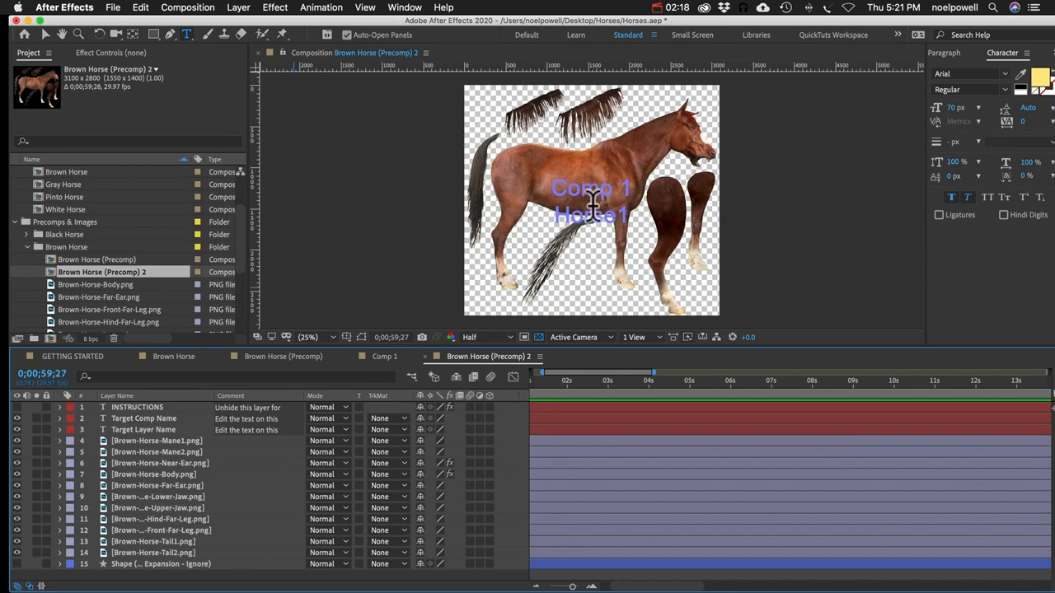
{"action": "left_click", "coordinate": [591, 221]}
{"action": "key", "text": "super+a"}
{"action": "key", "text": "Right"}
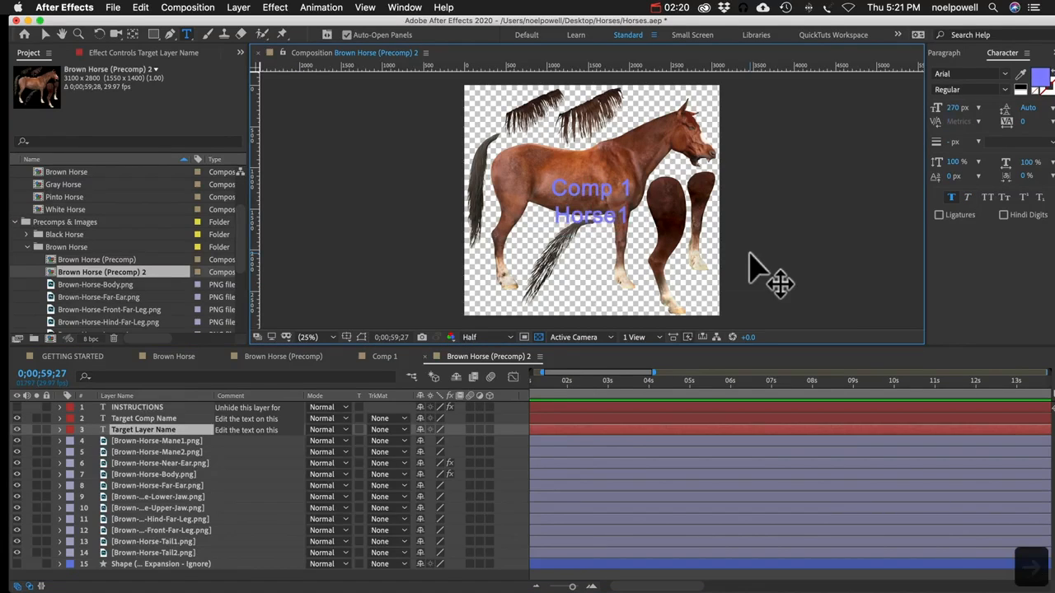
{"action": "key", "text": "BackSpace"}
{"action": "type", "text": "2"}
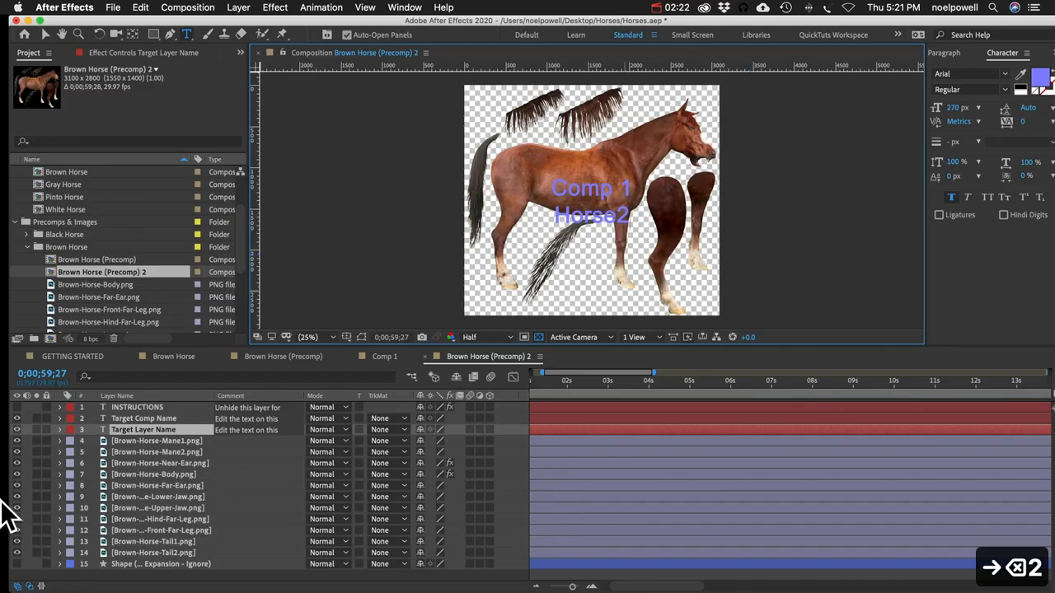
{"action": "left_click", "coordinate": [133, 433]}
Hide both target text layers, close Brown Horse (Precomp) 2 and show layer names again in Comp 1.
{"action": "left_click", "coordinate": [17, 427]}
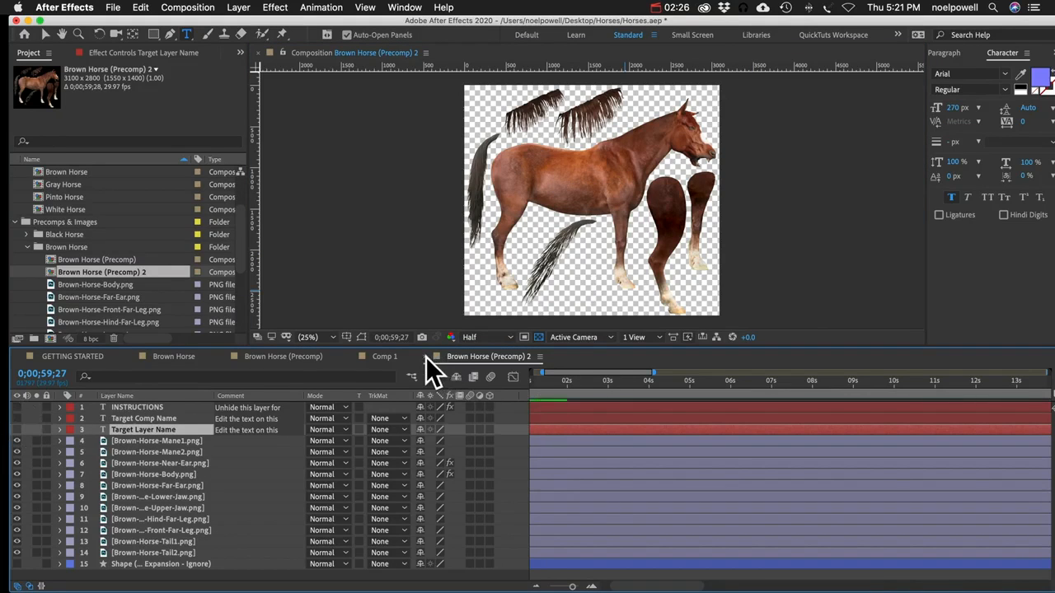
{"action": "left_click", "coordinate": [426, 356]}
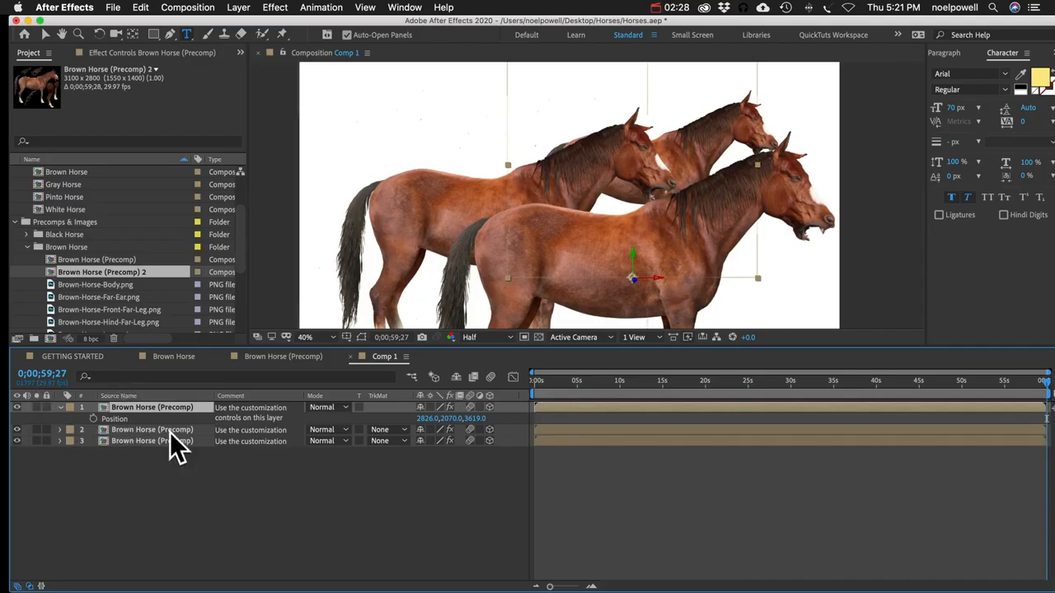
{"action": "left_click", "coordinate": [142, 395]}
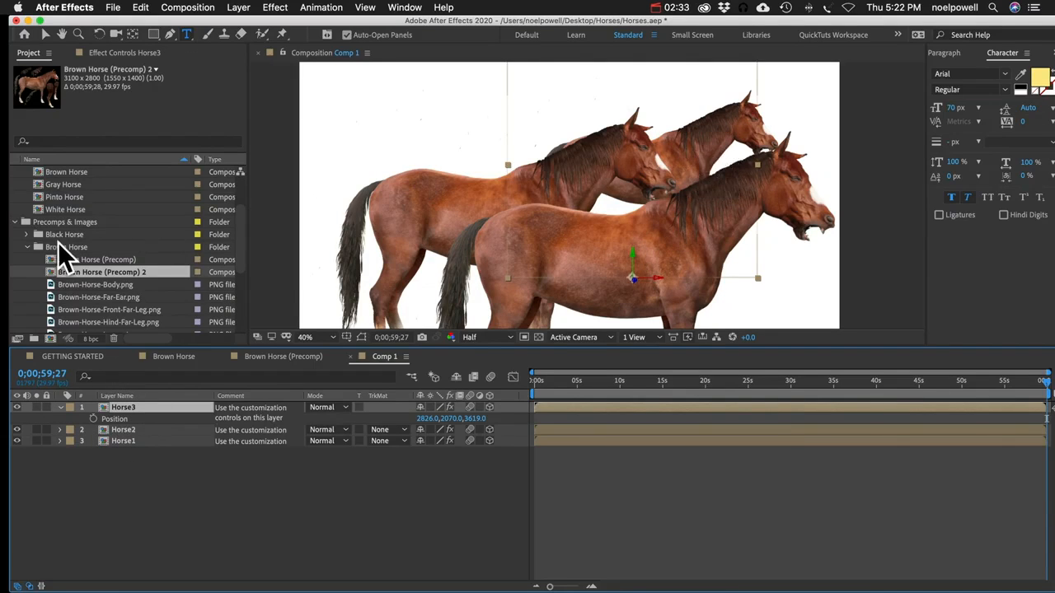
Duplicate Black Horse (Precomp) in the Black Horse folder and open the duplicate.
{"action": "left_click", "coordinate": [28, 248]}
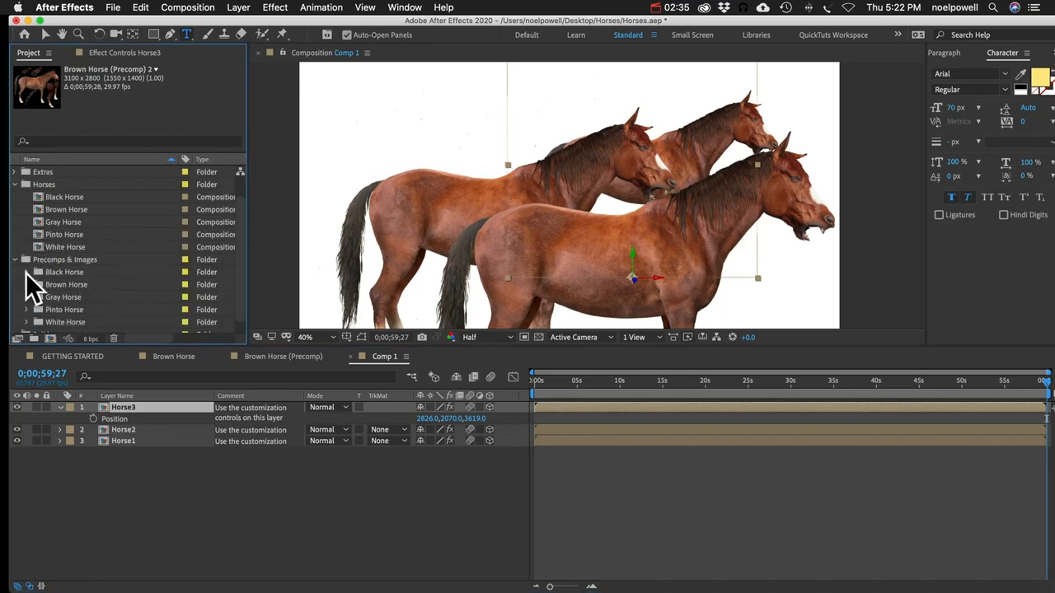
{"action": "left_click", "coordinate": [27, 272]}
{"action": "left_click", "coordinate": [90, 185]}
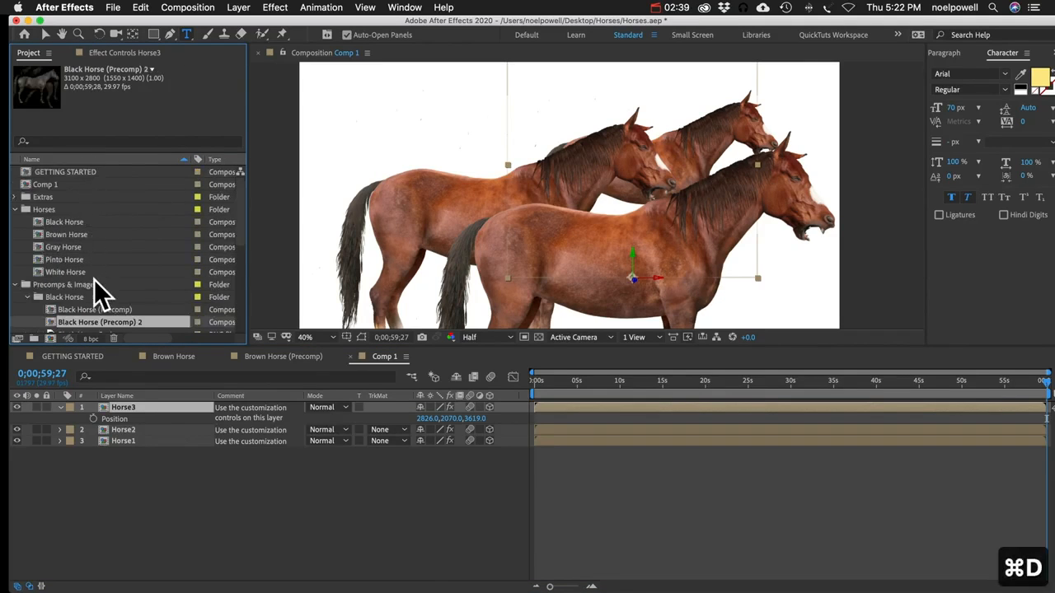
{"action": "scroll", "coordinate": [94, 294], "scroll_direction": "down", "scroll_amount": 3}
{"action": "left_click", "coordinate": [115, 259]}
{"action": "double_click", "coordinate": [114, 259]}
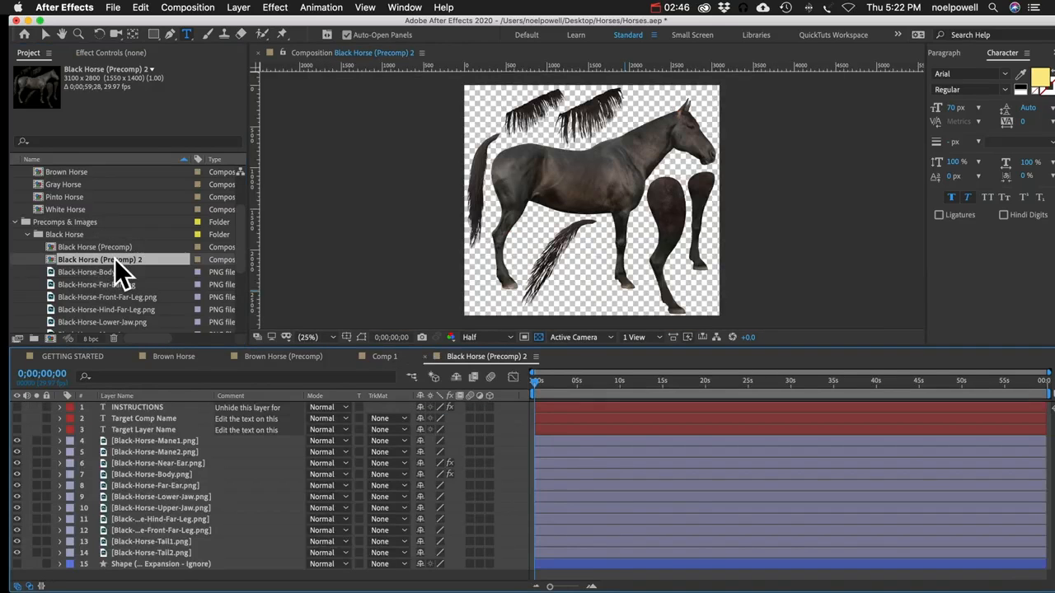
Unhide the two target text layers in Black Horse (Precomp) 2 and set the target layer name to Horse3.
{"action": "left_click_drag", "start_coordinate": [16, 418], "coordinate": [17, 430]}
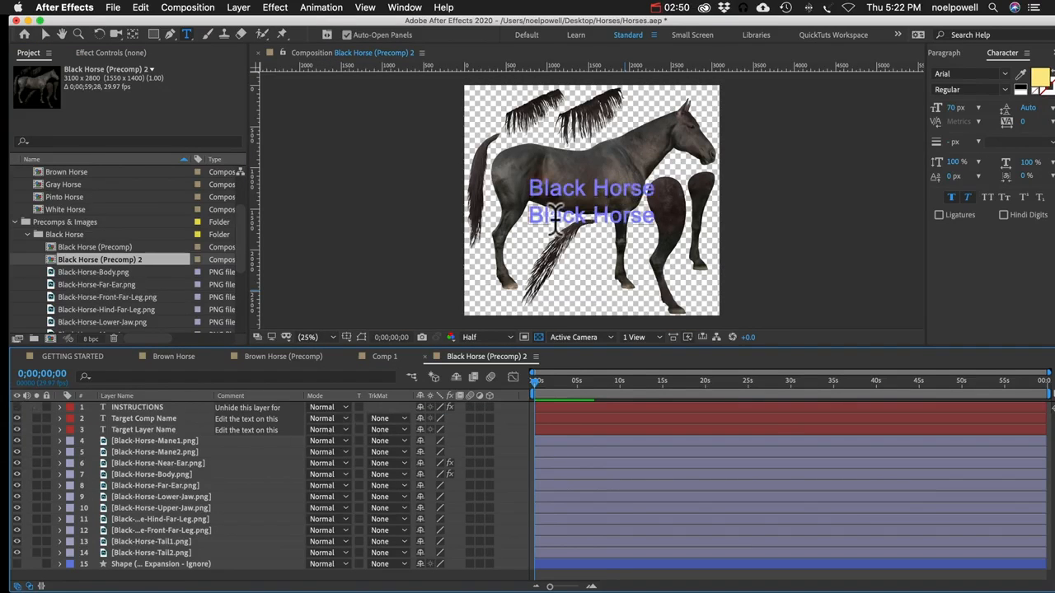
{"action": "left_click", "coordinate": [556, 216]}
{"action": "type", "text": "Horse"}
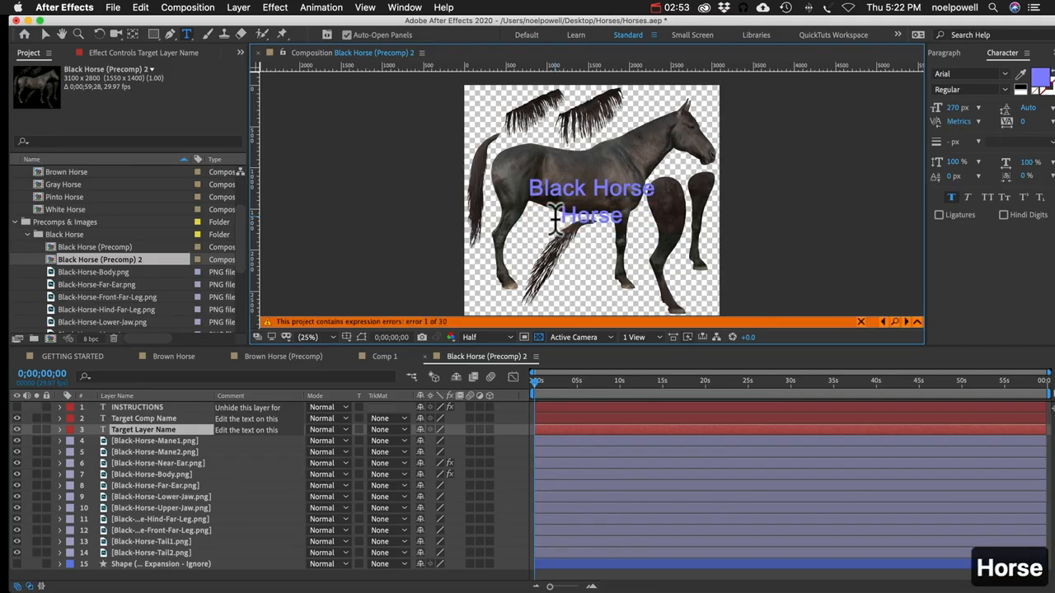
{"action": "type", "text": "3"}
Set the target comp name to Comp 1, hide both target text layers and return to Comp 1.
{"action": "left_click", "coordinate": [137, 419]}
{"action": "left_click", "coordinate": [603, 190]}
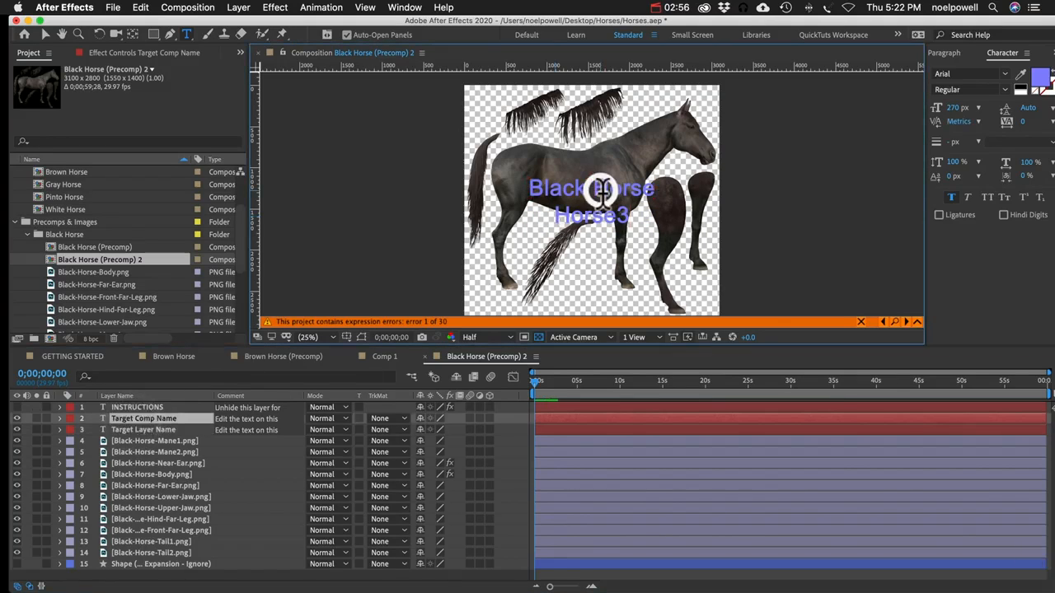
{"action": "type", "text": "Comp 1"}
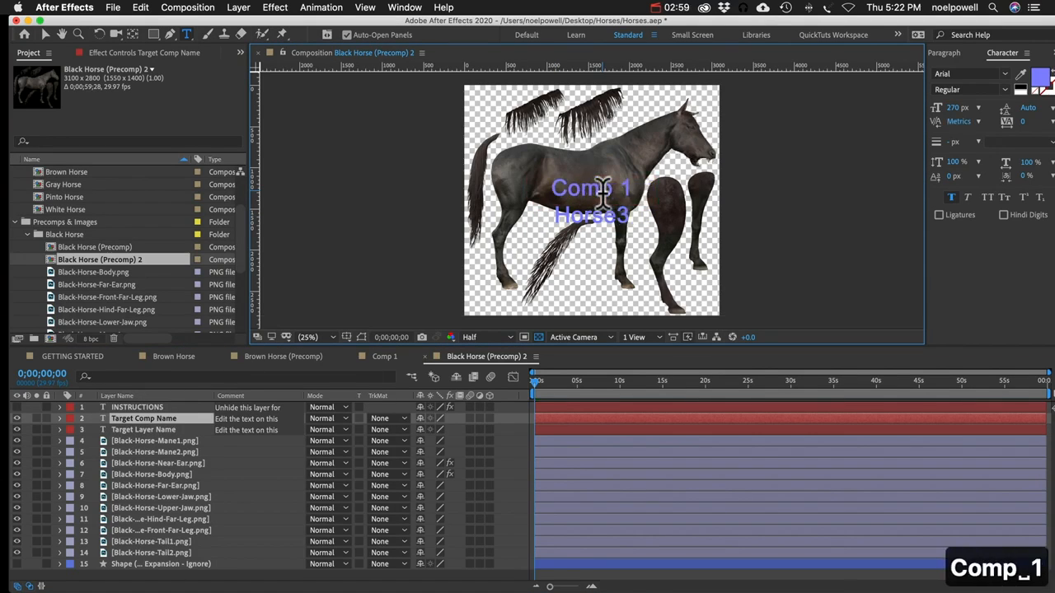
{"action": "left_click", "coordinate": [118, 419]}
{"action": "left_click_drag", "start_coordinate": [16, 418], "coordinate": [16, 429]}
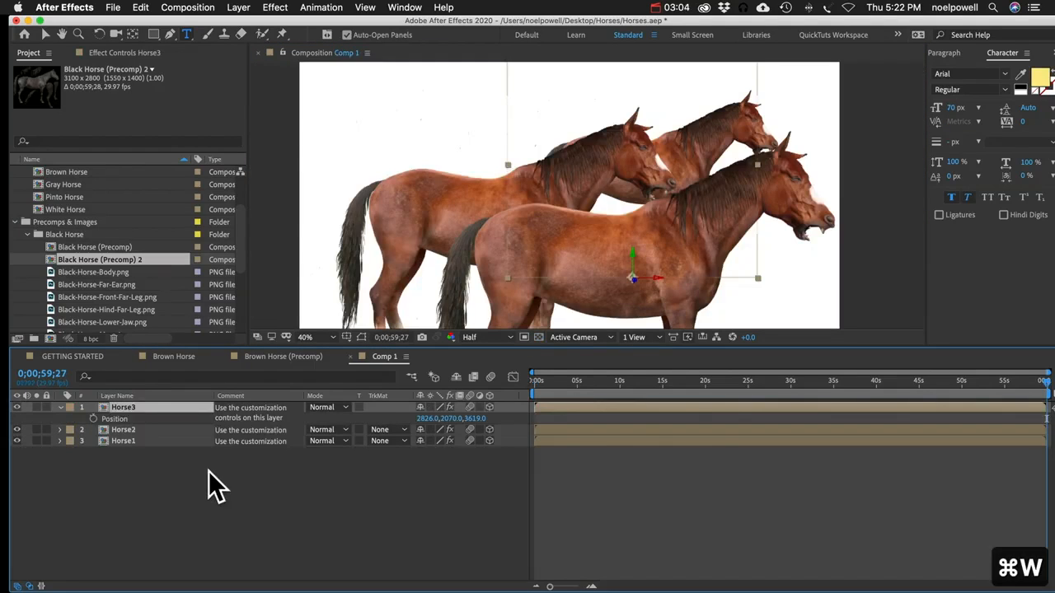
{"action": "left_click", "coordinate": [210, 481]}
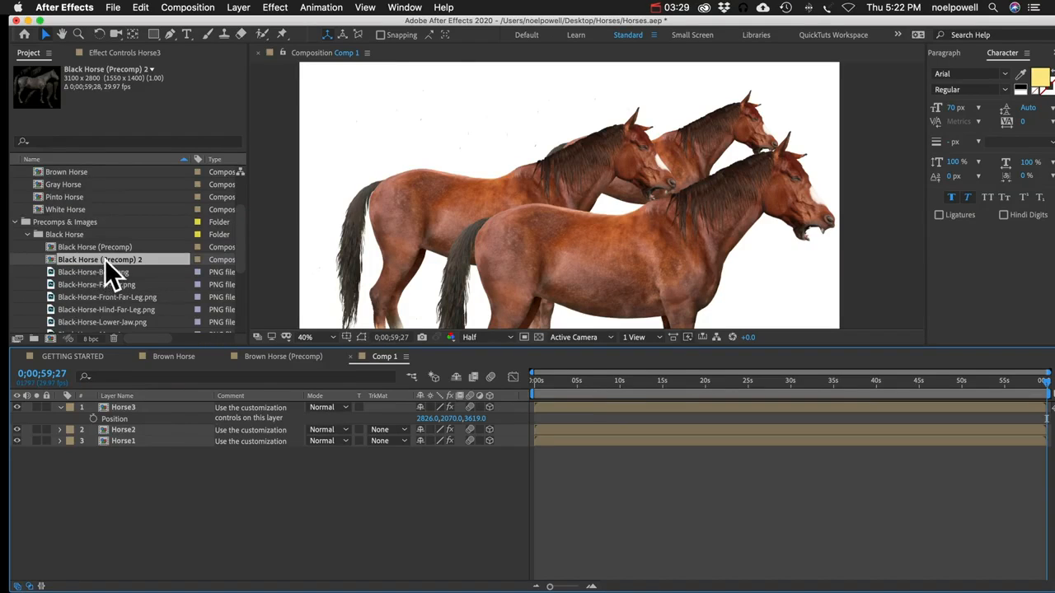
Replace the source of the Horse3 layer in Comp 1 with Black Horse (Precomp) 2.
{"action": "left_click", "coordinate": [122, 429]}
{"action": "left_click", "coordinate": [121, 441]}
{"action": "left_click", "coordinate": [124, 408]}
{"action": "left_click", "coordinate": [119, 405]}
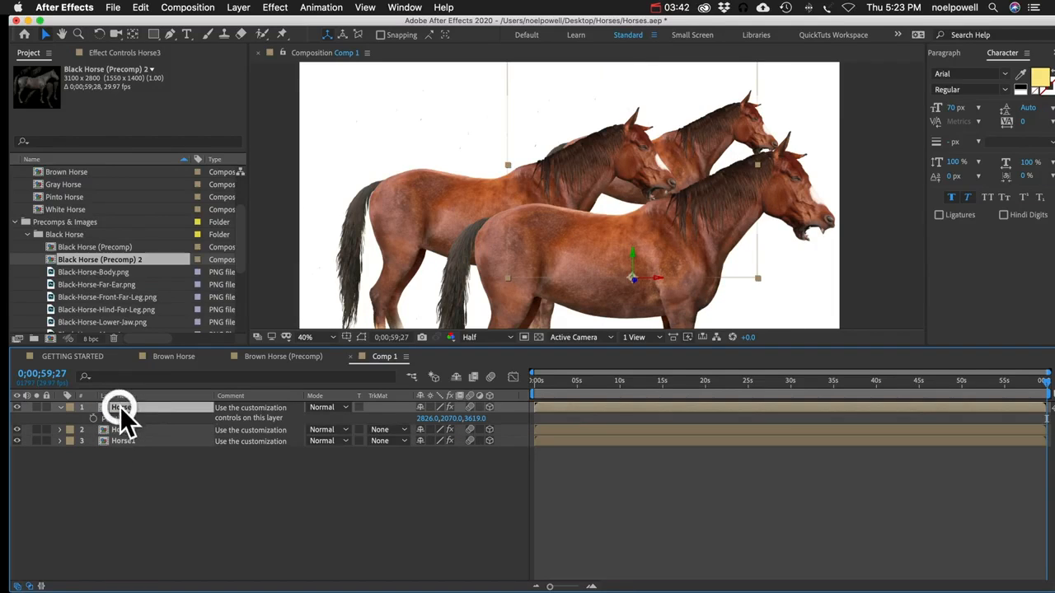
{"action": "left_click", "coordinate": [91, 262]}
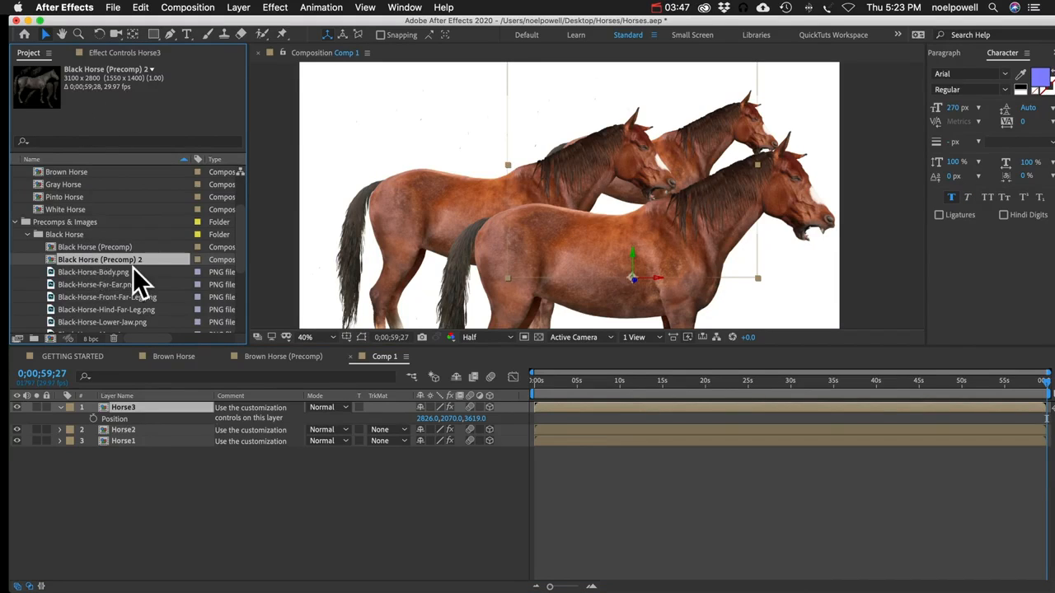
{"action": "left_click", "coordinate": [117, 409]}
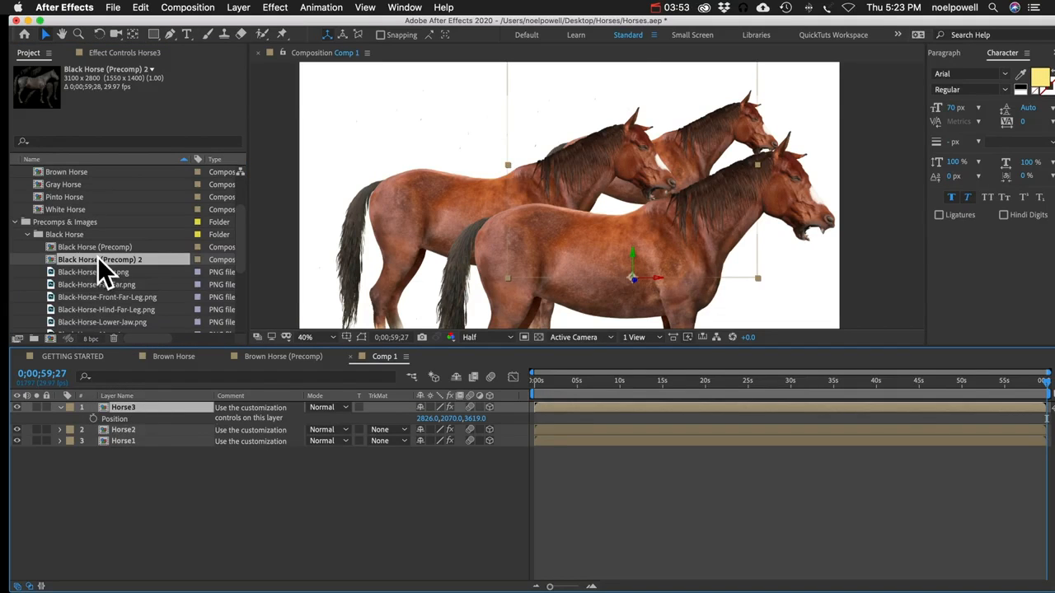
{"action": "left_click_drag", "start_coordinate": [98, 257], "coordinate": [121, 407]}
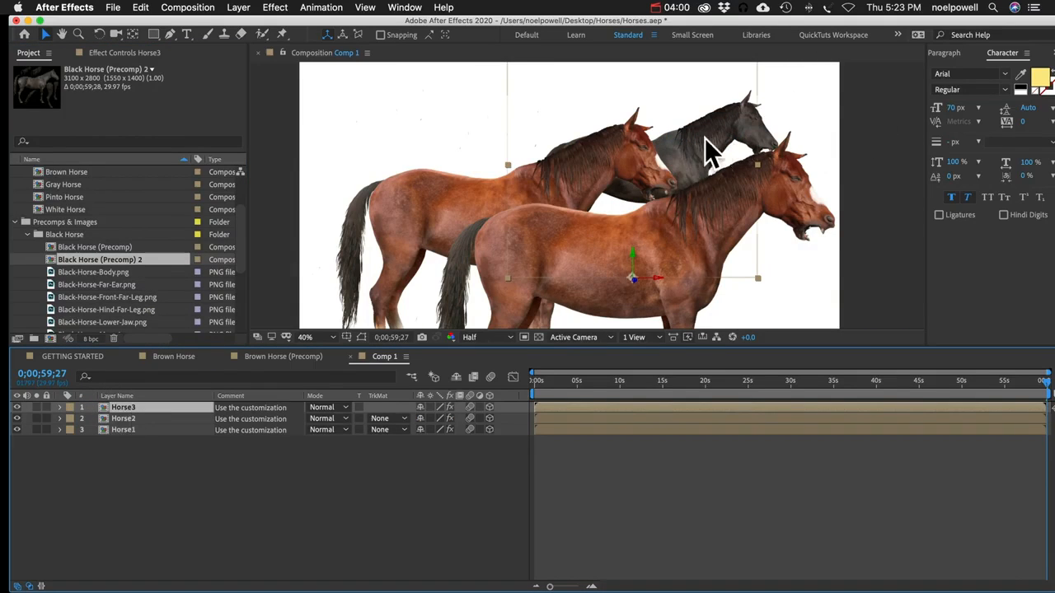
Replace the source of the Horse2 layer with Brown Horse (Precomp) 2 from the Brown Horse folder.
{"action": "right_click", "coordinate": [113, 418]}
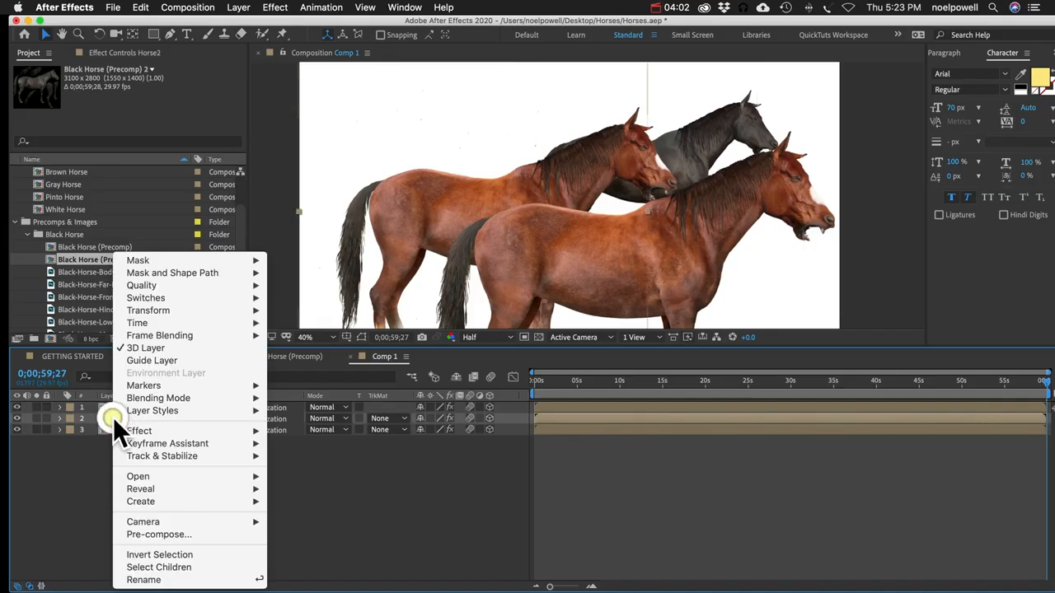
{"action": "left_click", "coordinate": [72, 467]}
{"action": "left_click", "coordinate": [27, 234]}
{"action": "left_click", "coordinate": [27, 284]}
{"action": "scroll", "coordinate": [115, 205], "scroll_direction": "down", "scroll_amount": 3}
{"action": "left_click", "coordinate": [92, 196]}
{"action": "left_click_drag", "start_coordinate": [91, 197], "coordinate": [118, 416]}
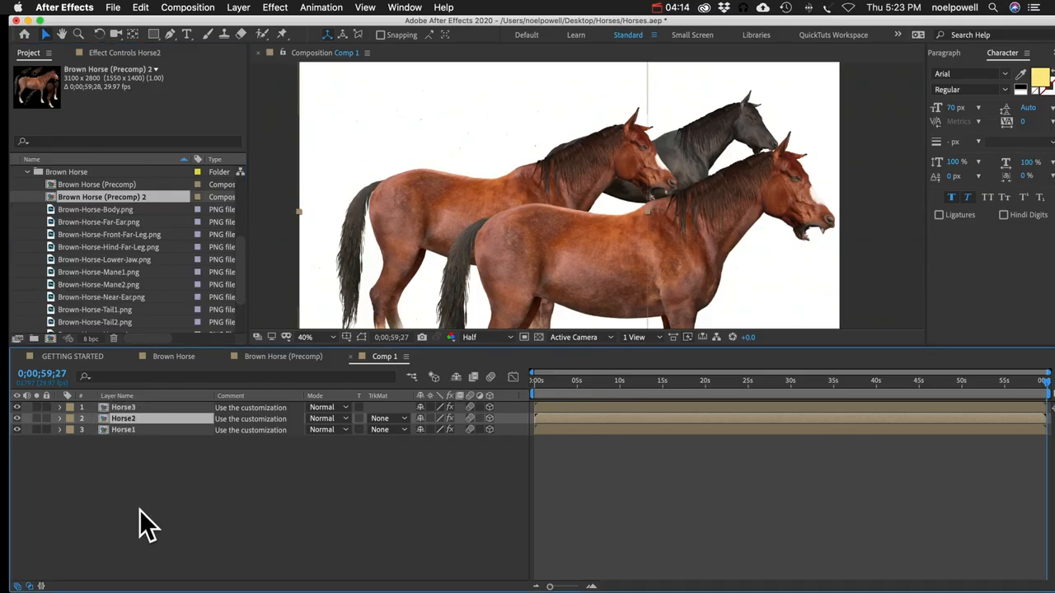
Set Mouth Open to 0% in Horse2's Secondary Action Controls.
{"action": "left_click", "coordinate": [136, 52]}
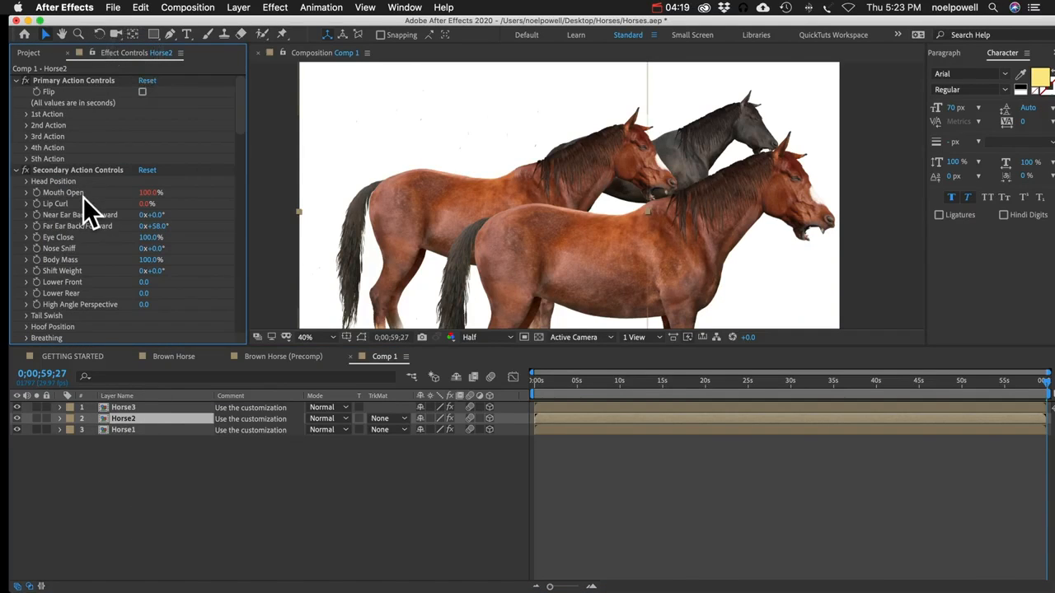
{"action": "left_click", "coordinate": [146, 192]}
{"action": "type", "text": "0"}
{"action": "key", "text": "Return"}
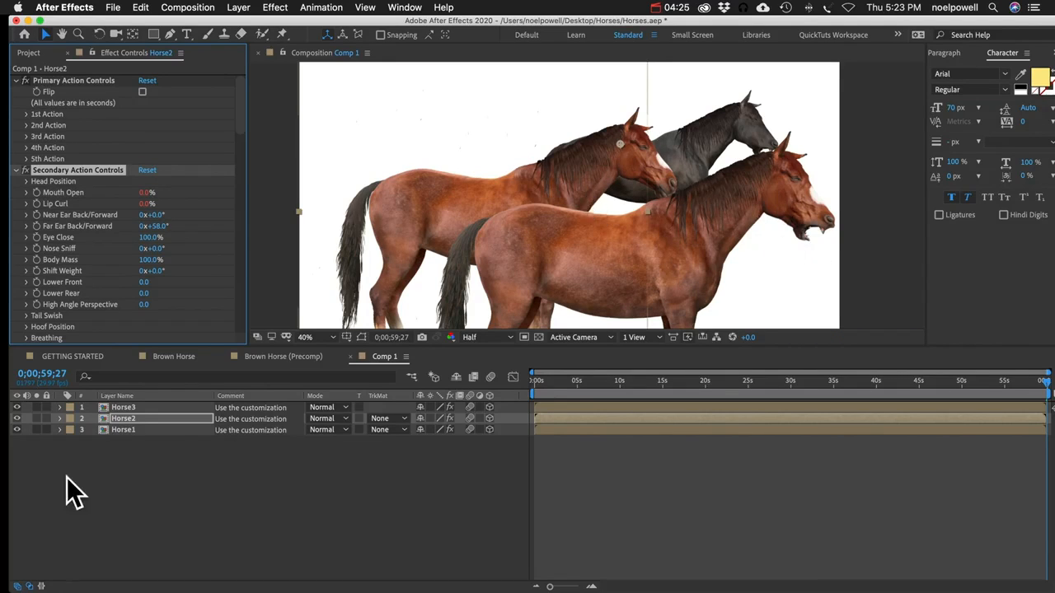
{"action": "left_click", "coordinate": [133, 486]}
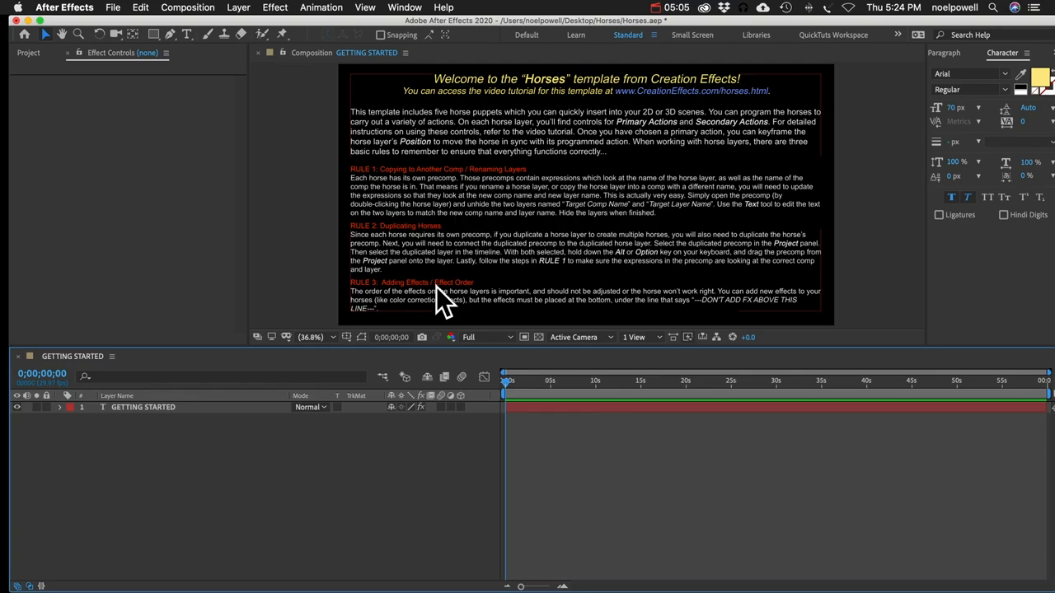
Open the Brown Horse composition and list the effects on Horse1 to examine their order, selecting Puppet Effect (Main).
{"action": "left_click", "coordinate": [28, 53]}
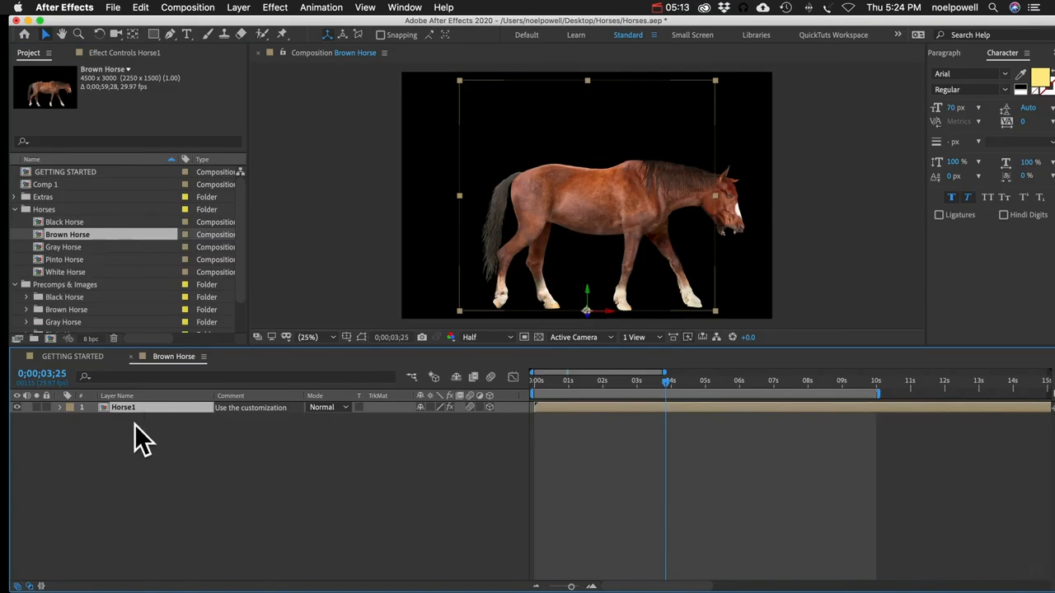
{"action": "key", "text": "e"}
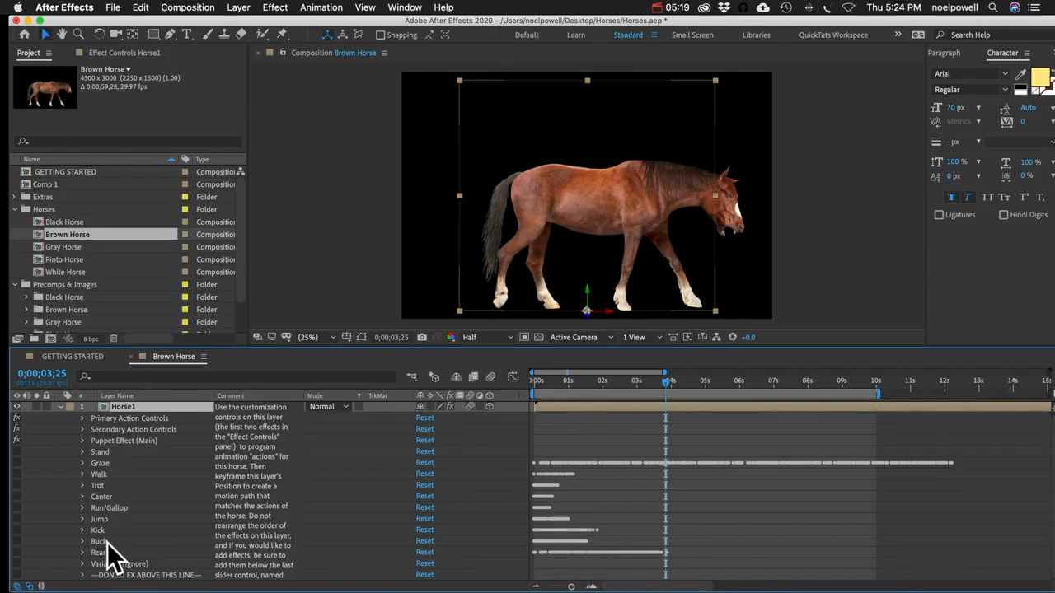
{"action": "mouse_move", "coordinate": [122, 439]}
{"action": "left_mouse_down"}
{"action": "mouse_move", "coordinate": [144, 457]}
{"action": "mouse_move", "coordinate": [141, 471]}
{"action": "mouse_move", "coordinate": [138, 441]}
{"action": "left_mouse_up"}
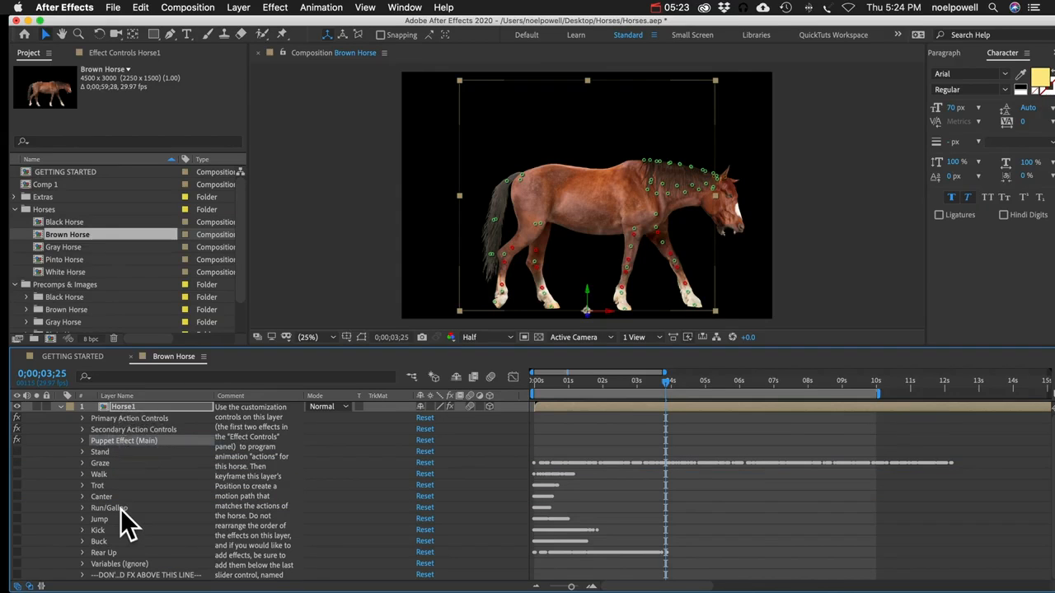
Widen the timeline's layer name column and add the Curves effect to Horse1 beneath the "---DON'T ADD FX ABOVE THIS LINE---" entry.
{"action": "left_click_drag", "start_coordinate": [211, 397], "coordinate": [285, 397]}
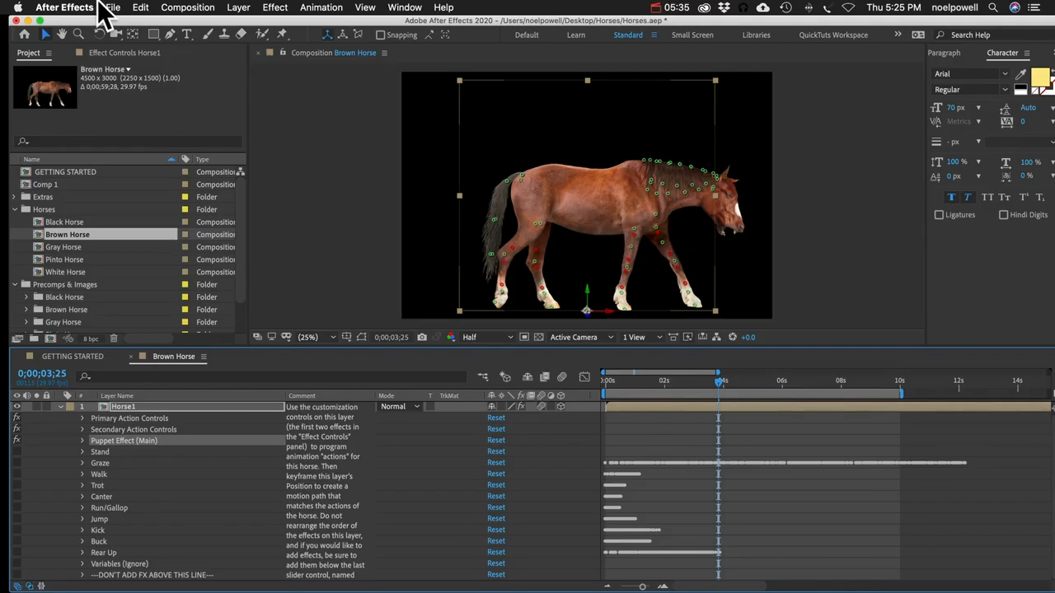
{"action": "left_click", "coordinate": [275, 9]}
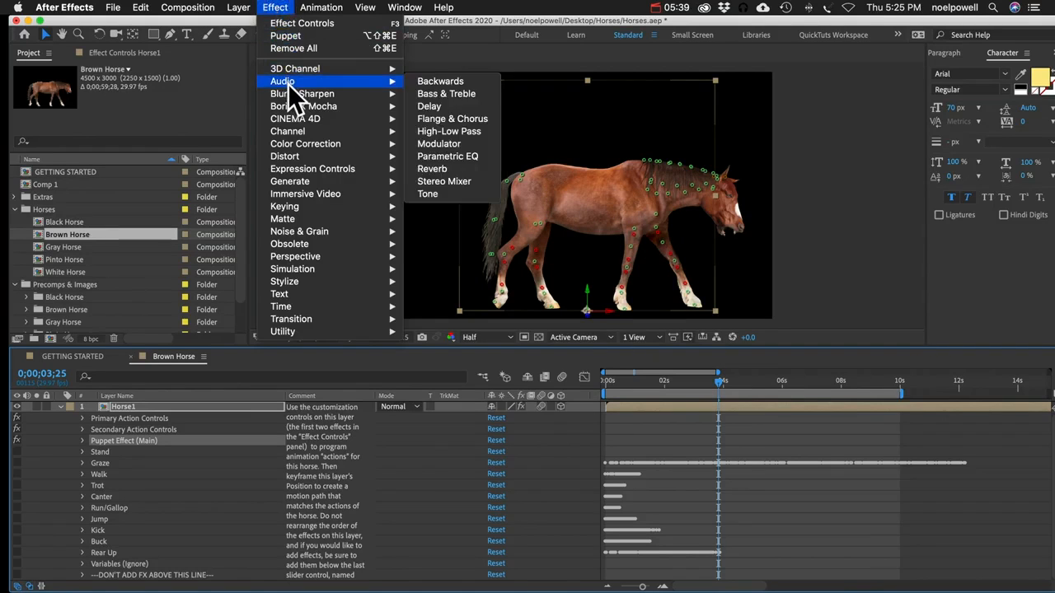
{"action": "mouse_move", "coordinate": [298, 143]}
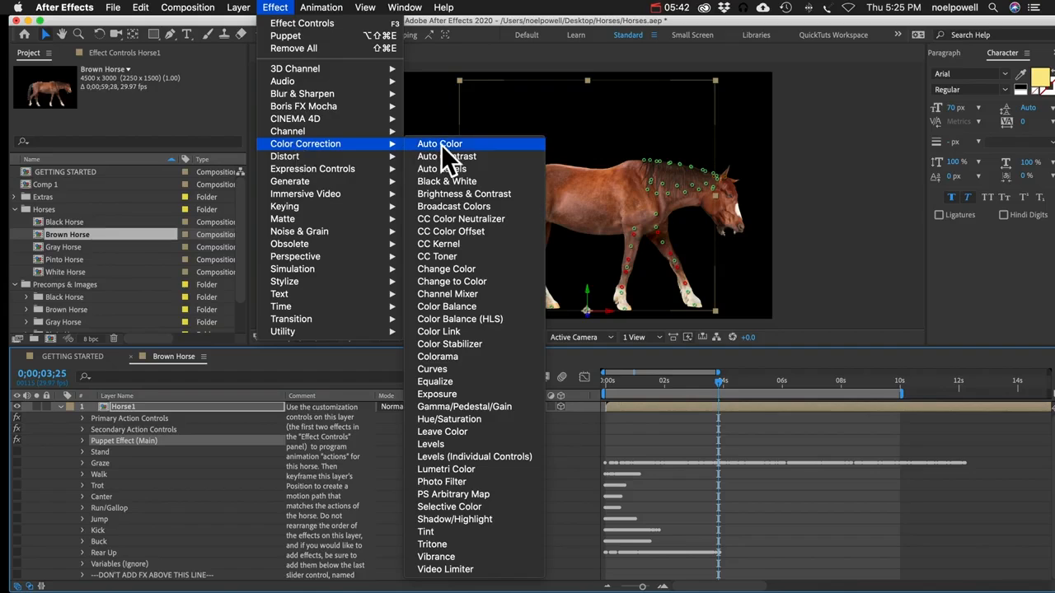
{"action": "left_click", "coordinate": [434, 369]}
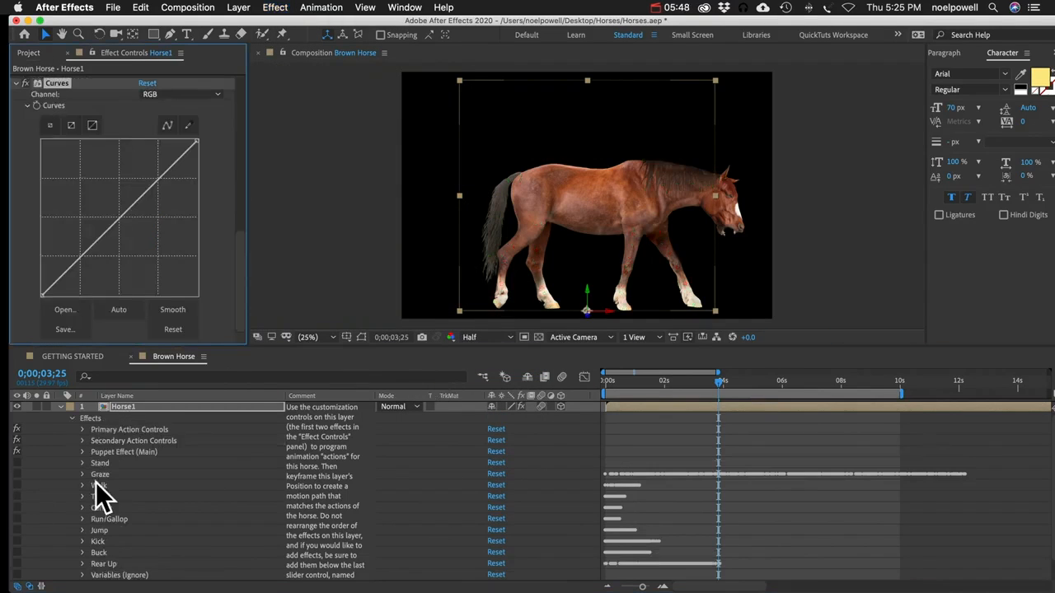
{"action": "scroll", "coordinate": [110, 485], "scroll_direction": "down", "scroll_amount": 1}
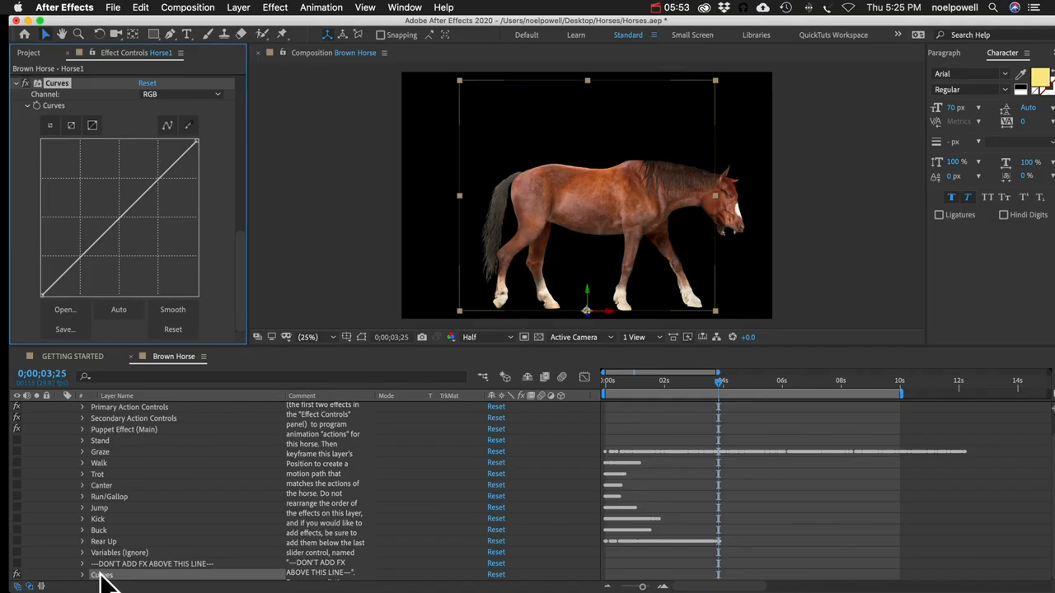
{"action": "left_click", "coordinate": [129, 566]}
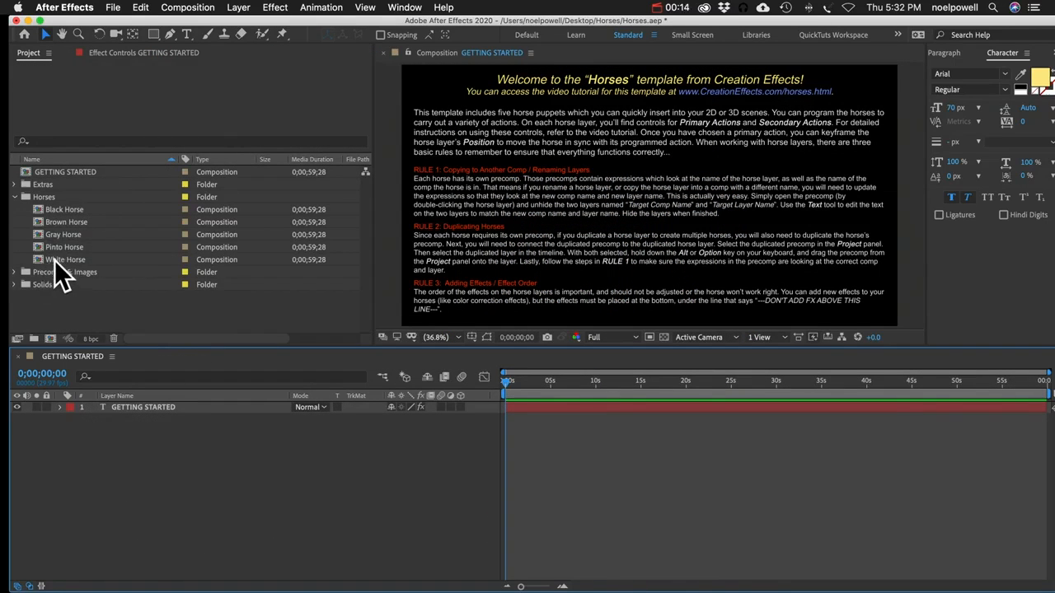
Open the White Horse composition and set the horse layer's 1st Action to Trot in its Primary Action Controls.
{"action": "double_click", "coordinate": [54, 259]}
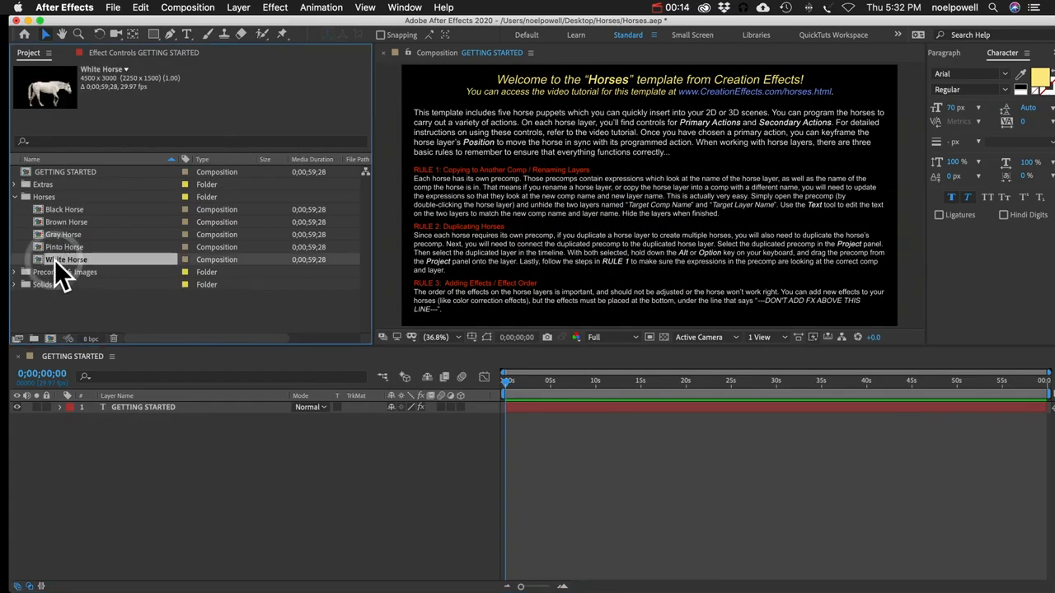
{"action": "left_click", "coordinate": [132, 404]}
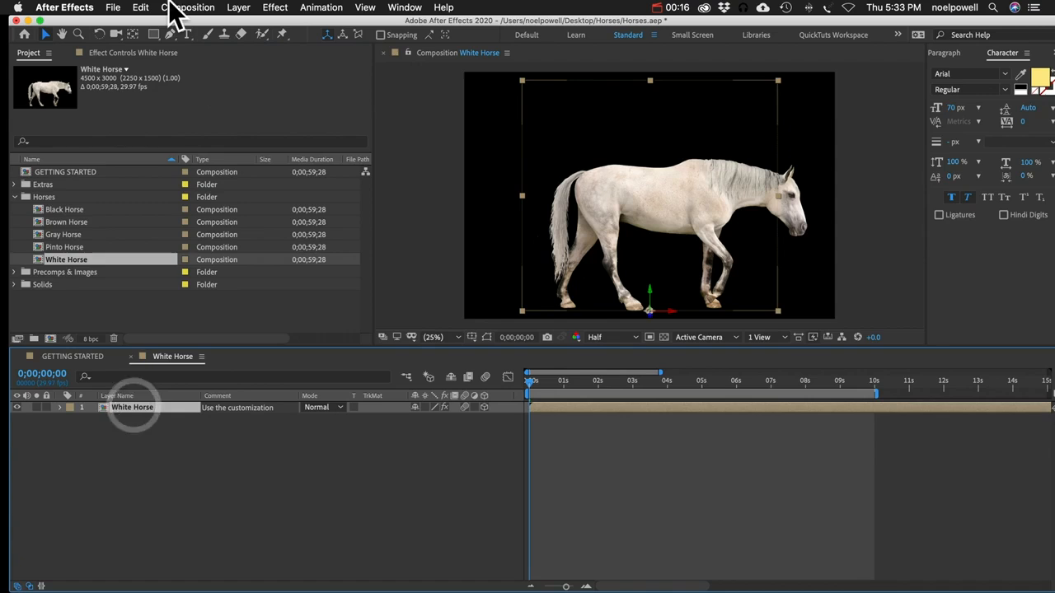
{"action": "left_click", "coordinate": [146, 52]}
{"action": "left_click", "coordinate": [26, 114]}
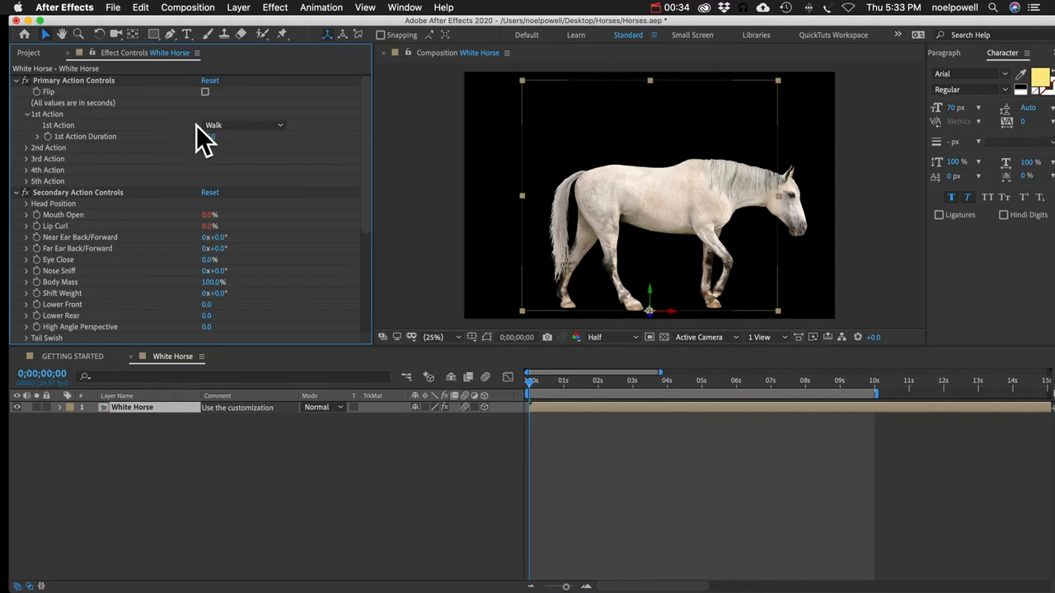
{"action": "left_click", "coordinate": [212, 126]}
{"action": "left_click", "coordinate": [237, 177]}
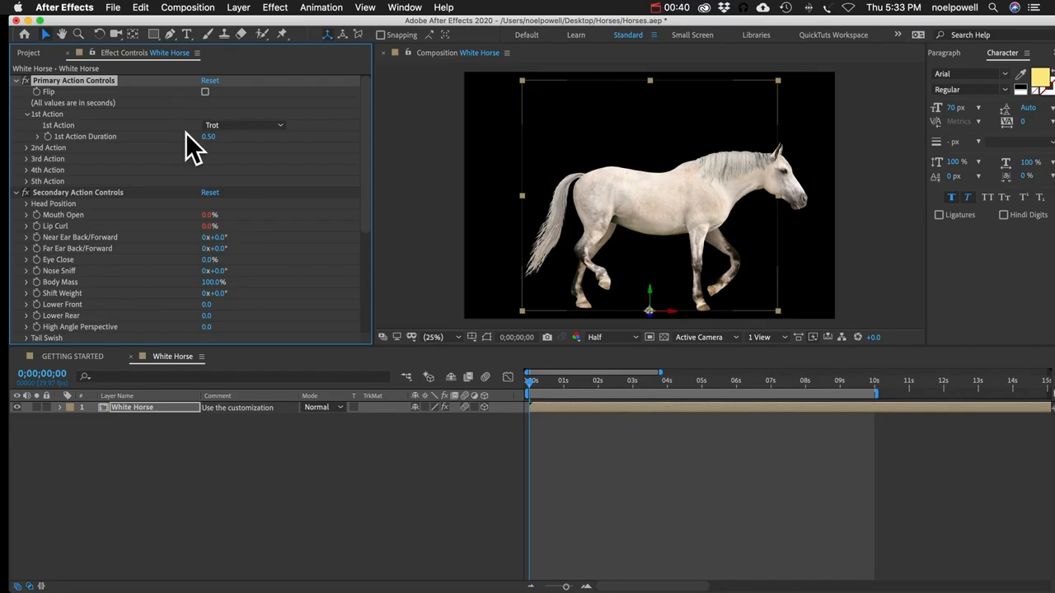
Set the 1st Action Duration to 1 second and preview the trot.
{"action": "left_click", "coordinate": [208, 136]}
{"action": "type", "text": "1"}
{"action": "key", "text": "Return"}
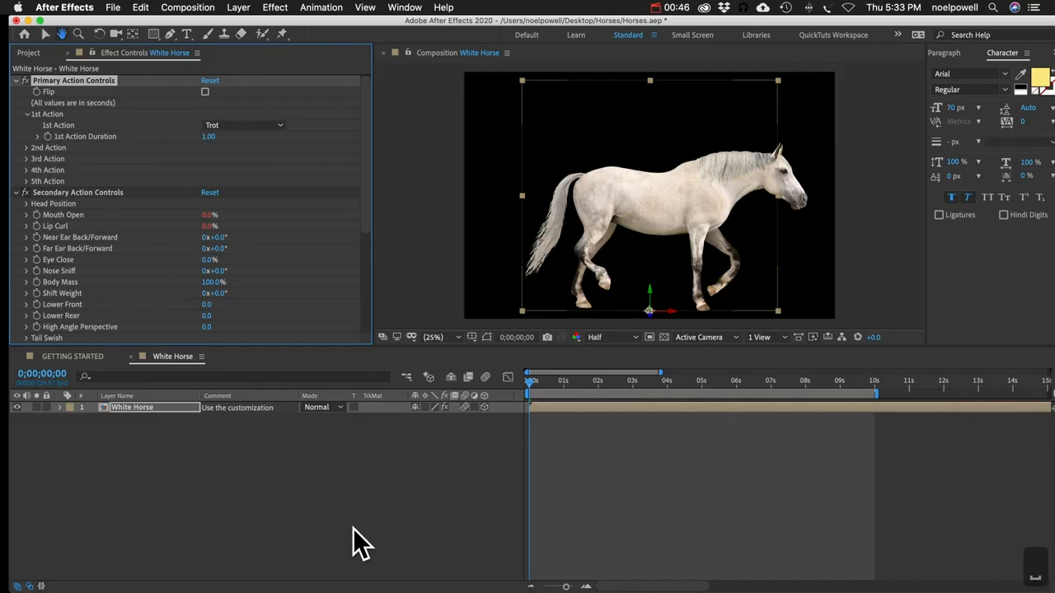
{"action": "key", "text": "space"}
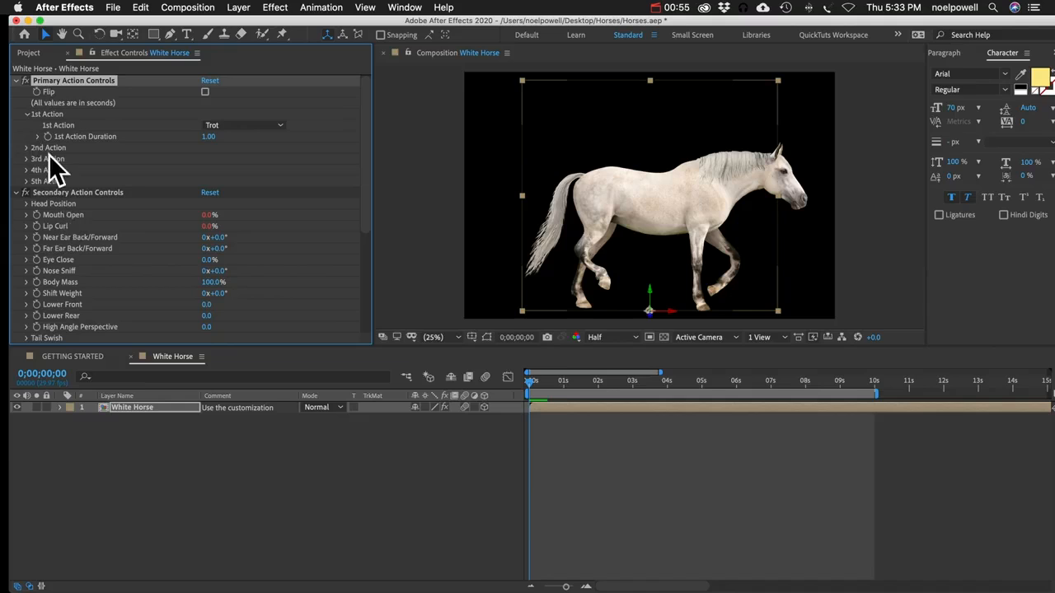
Choose Jump as the White Horse's 2nd Action and set the 2nd Action Duration to 2 seconds.
{"action": "left_click", "coordinate": [28, 147]}
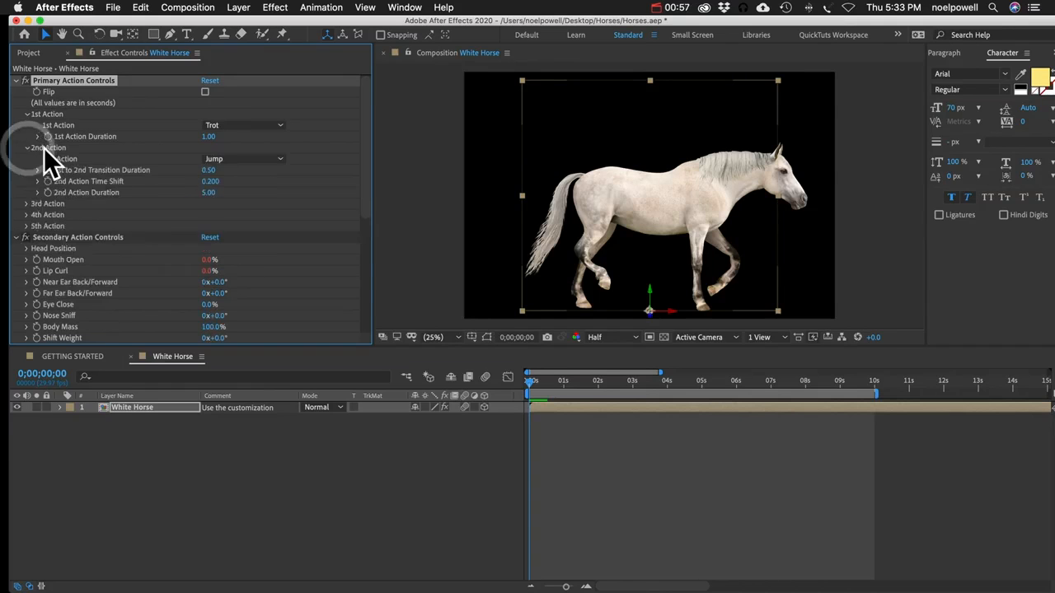
{"action": "left_click", "coordinate": [235, 159]}
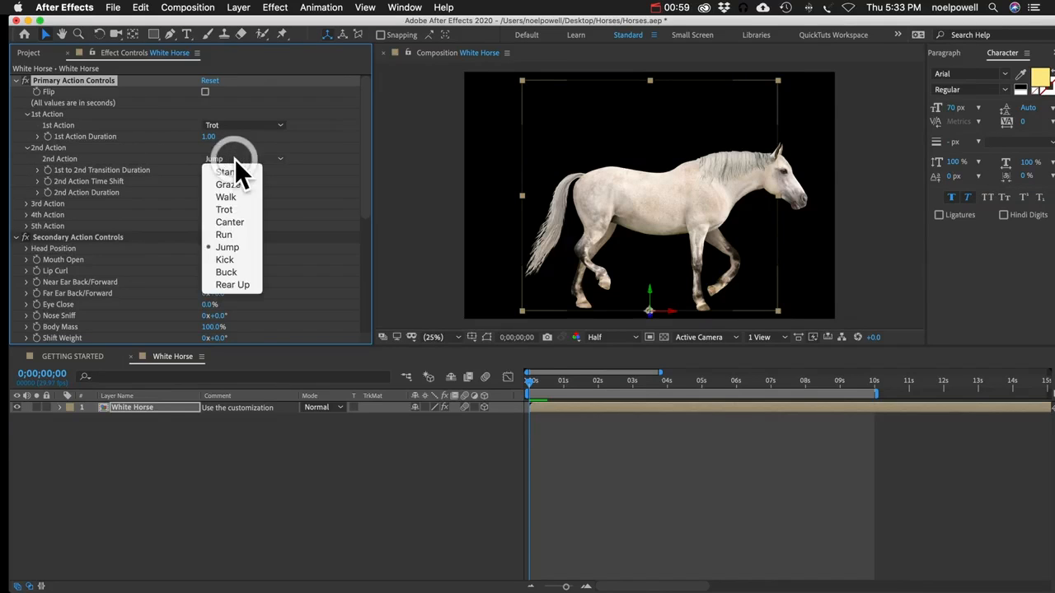
{"action": "left_click", "coordinate": [227, 250]}
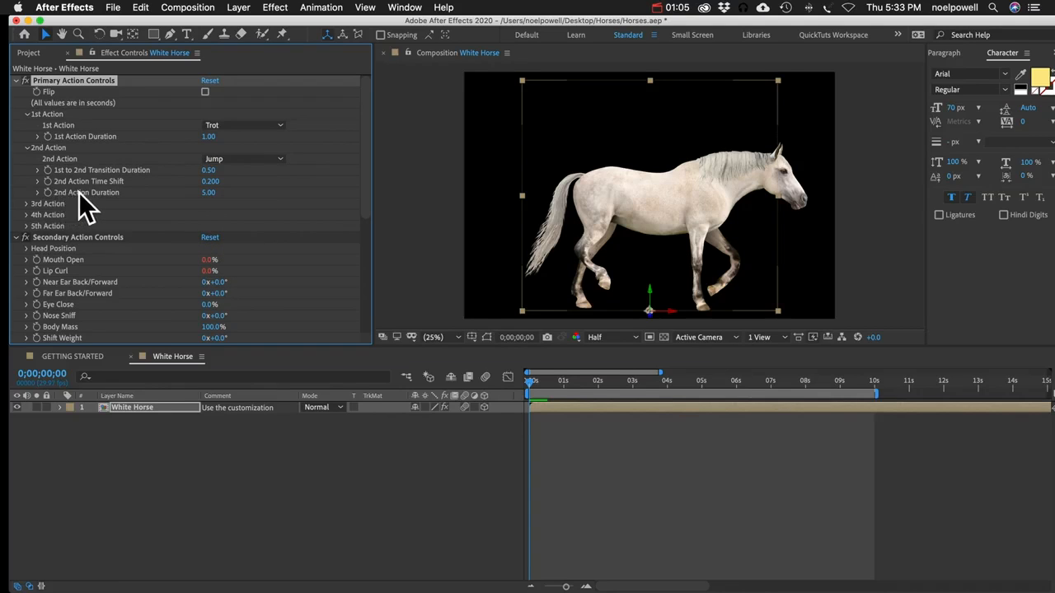
{"action": "left_click", "coordinate": [210, 192]}
{"action": "type", "text": "2"}
{"action": "key", "text": "Return"}
Preview the trot-to-jump animation and move the current time to 0;00;01;12 to examine the jump pose.
{"action": "key", "text": "KP_0"}
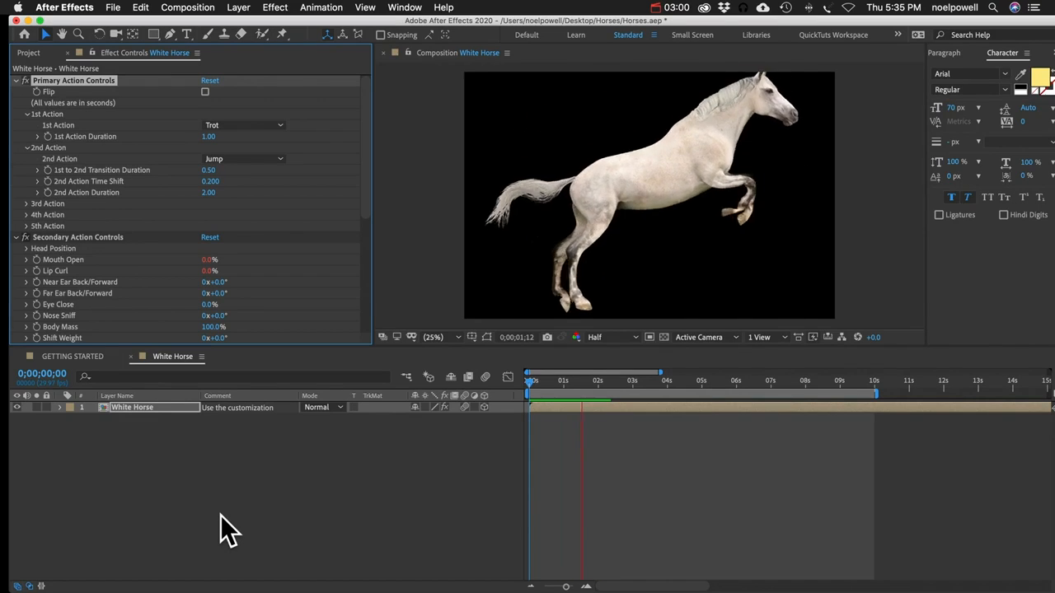
{"action": "key", "text": "space"}
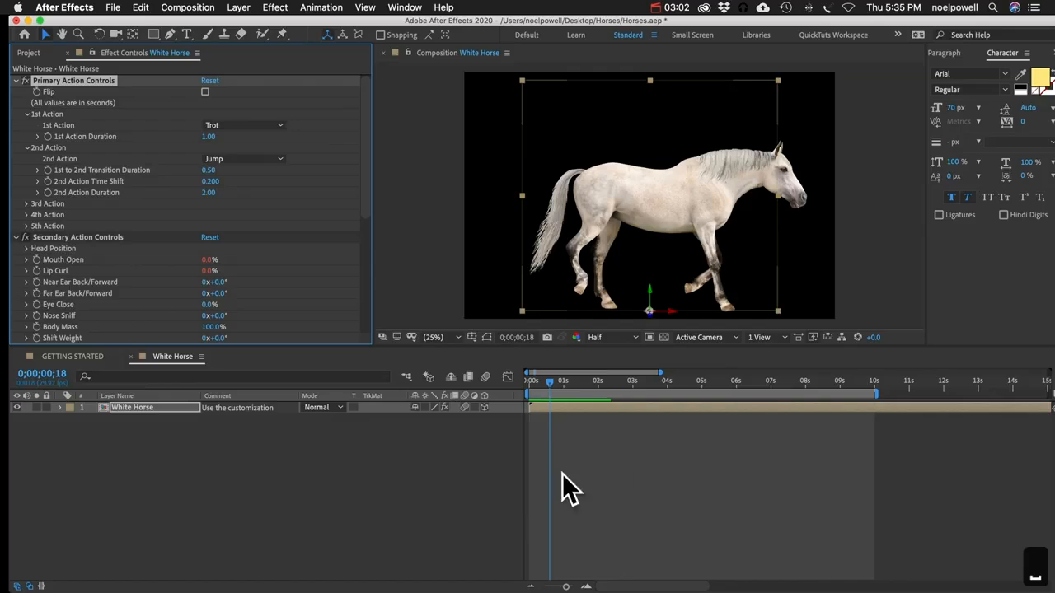
{"action": "left_click", "coordinate": [551, 382]}
{"action": "left_click_drag", "start_coordinate": [562, 380], "coordinate": [577, 384]}
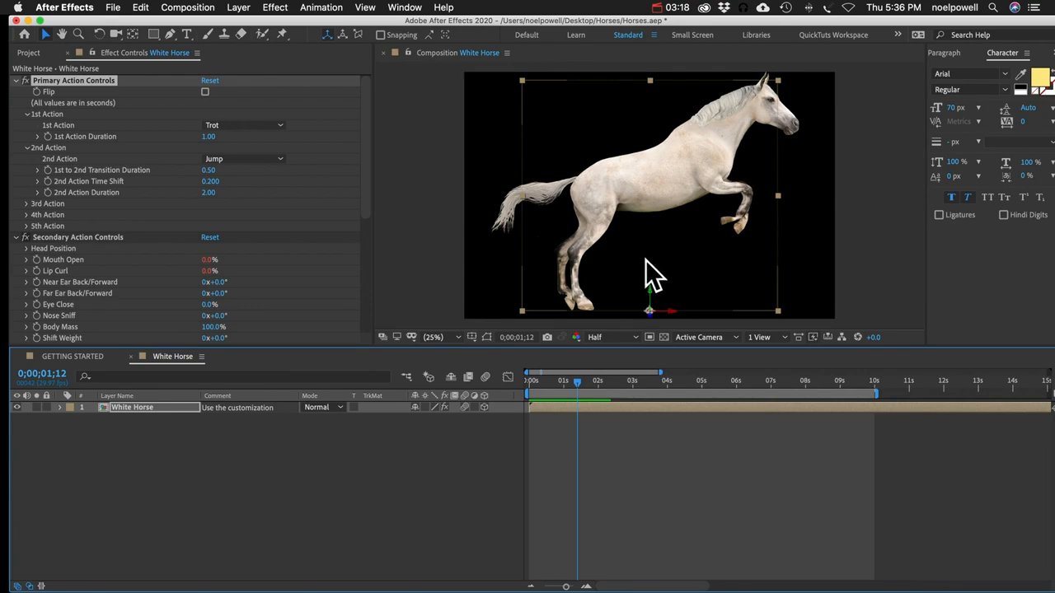
Set the 1st to 2nd Transition Duration to 0.2 seconds in the Primary Action Controls.
{"action": "left_click", "coordinate": [92, 180]}
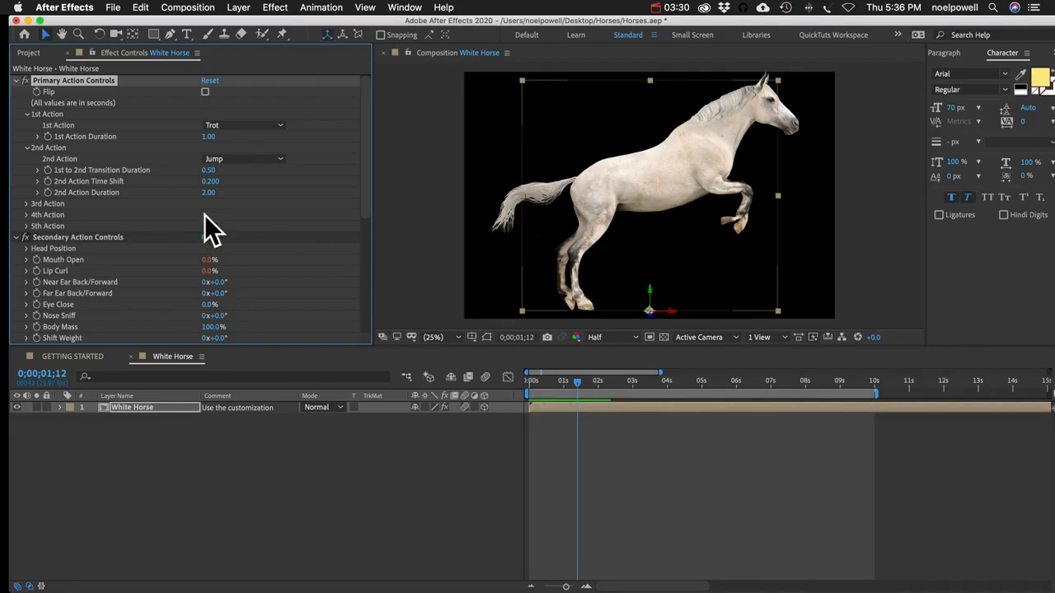
{"action": "left_click", "coordinate": [211, 171]}
{"action": "key", "text": "Return"}
{"action": "left_click", "coordinate": [209, 170]}
{"action": "key", "text": "Return"}
{"action": "left_click", "coordinate": [209, 170]}
{"action": "type", "text": "0.2"}
{"action": "key", "text": "Return"}
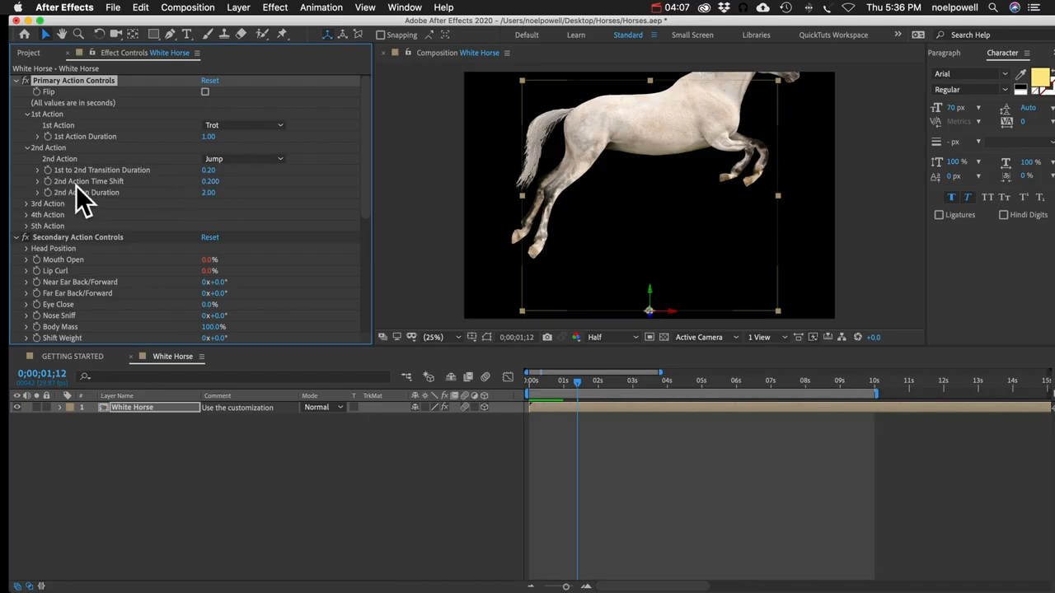
Try a 2nd Action Time Shift of 0 and return it to 0.2 seconds.
{"action": "left_click", "coordinate": [212, 183]}
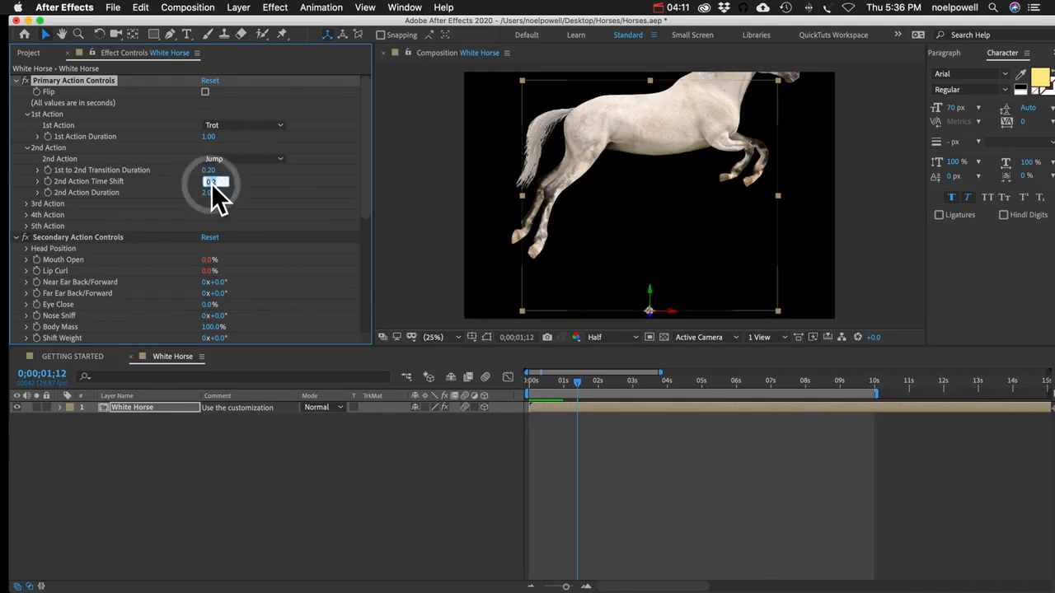
{"action": "type", "text": "0"}
{"action": "key", "text": "Return"}
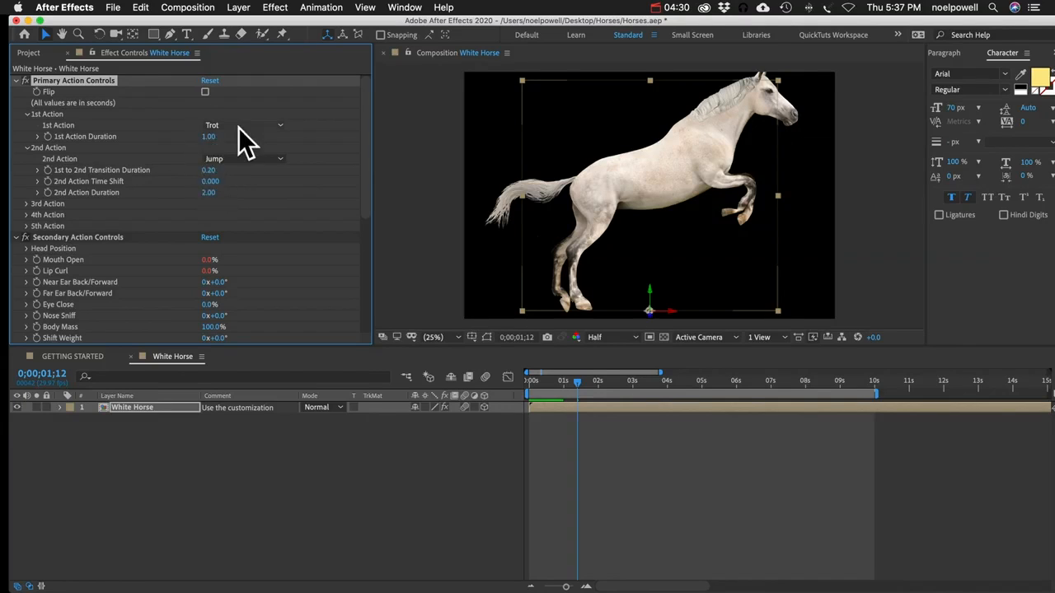
{"action": "left_click", "coordinate": [212, 182]}
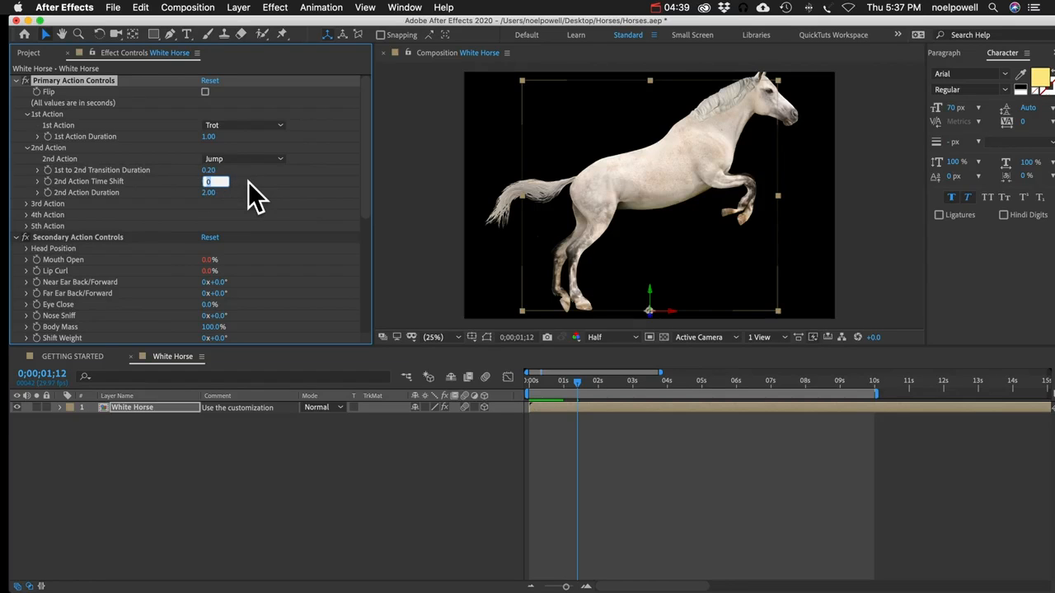
{"action": "type", "text": "0.2"}
{"action": "key", "text": "Return"}
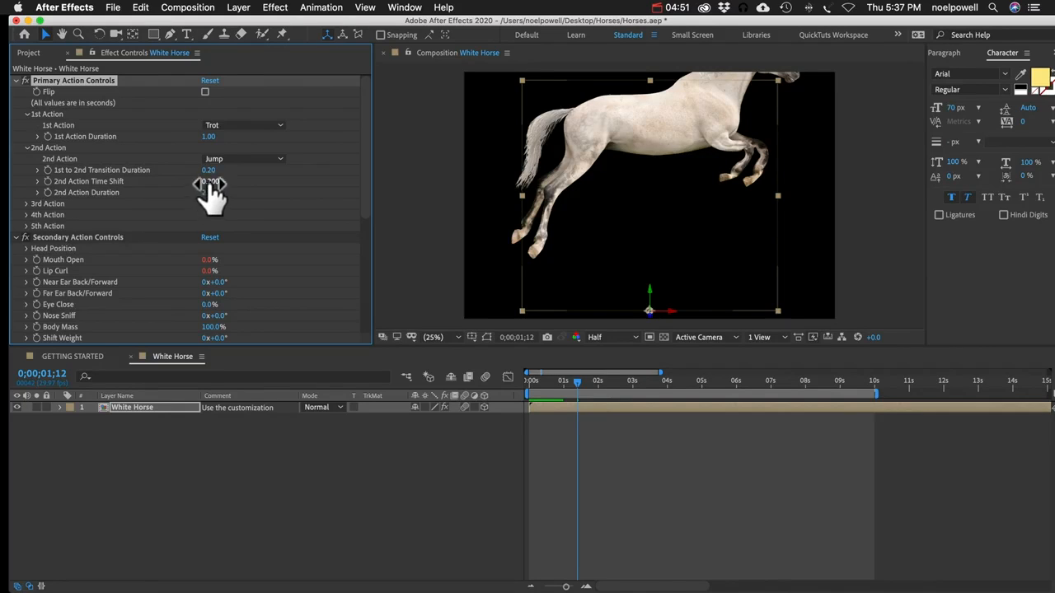
{"action": "left_click", "coordinate": [311, 552]}
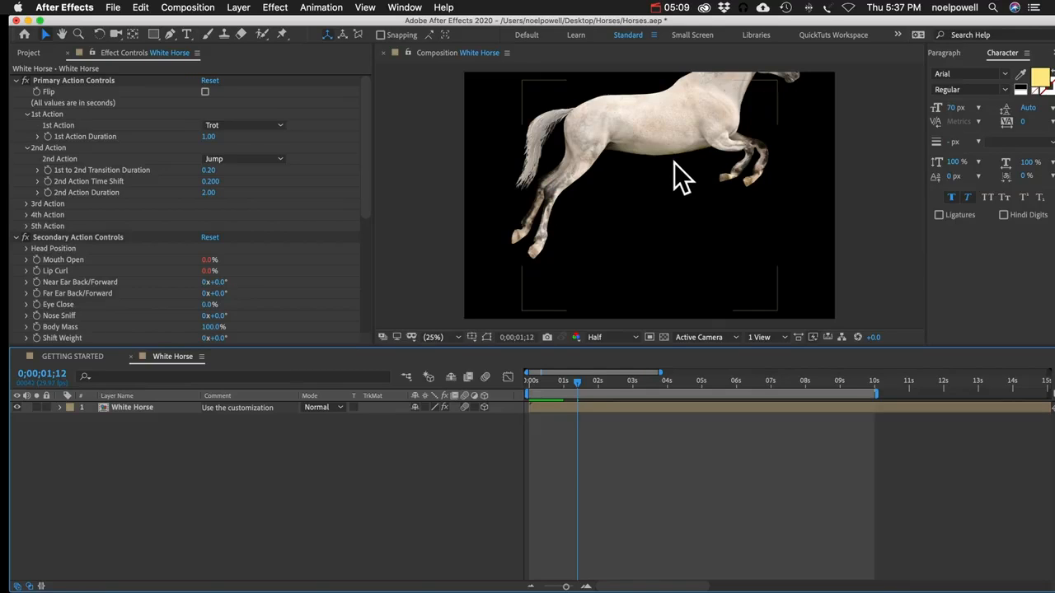
Set both the 2nd Action Time Shift and the 1st to 2nd Transition Duration to 0.3 seconds.
{"action": "left_click", "coordinate": [209, 182]}
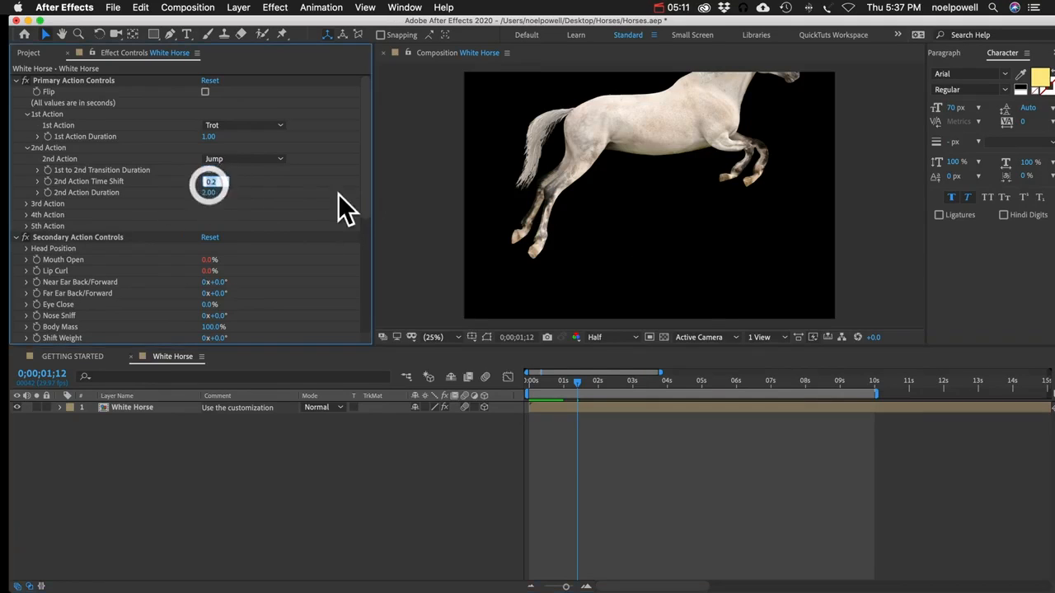
{"action": "type", "text": "0.3"}
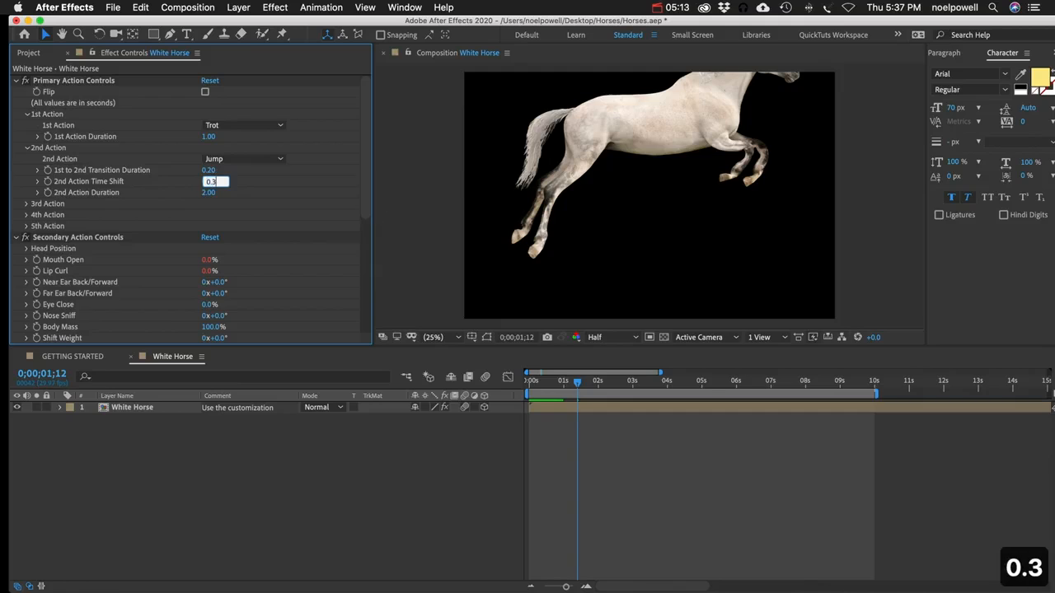
{"action": "key", "text": "Return"}
{"action": "left_click", "coordinate": [211, 170]}
{"action": "type", "text": "0.3"}
{"action": "key", "text": "Return"}
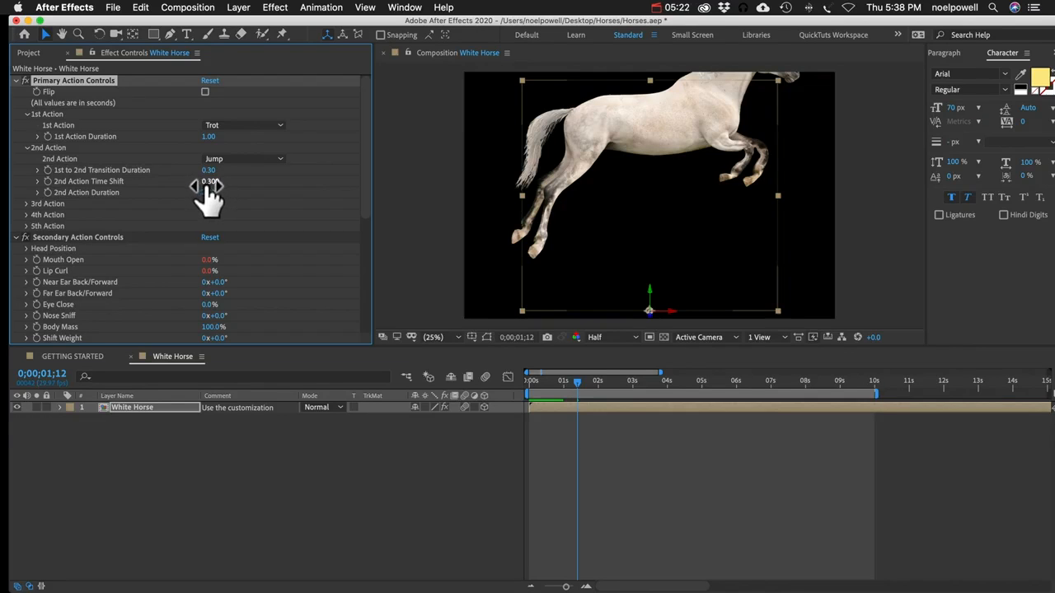
{"action": "left_click", "coordinate": [187, 458]}
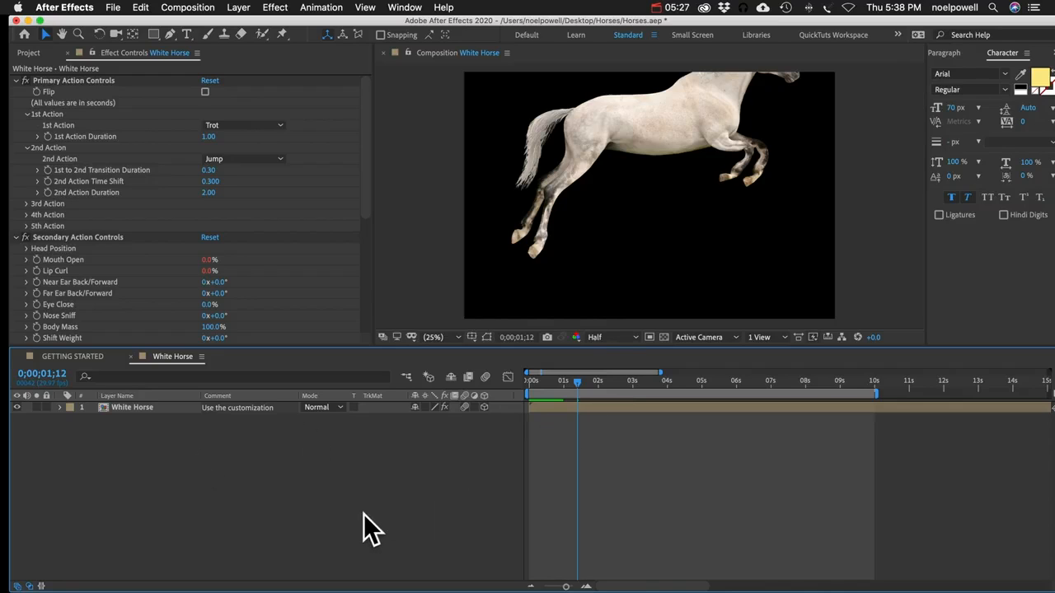
{"action": "left_click", "coordinate": [235, 124]}
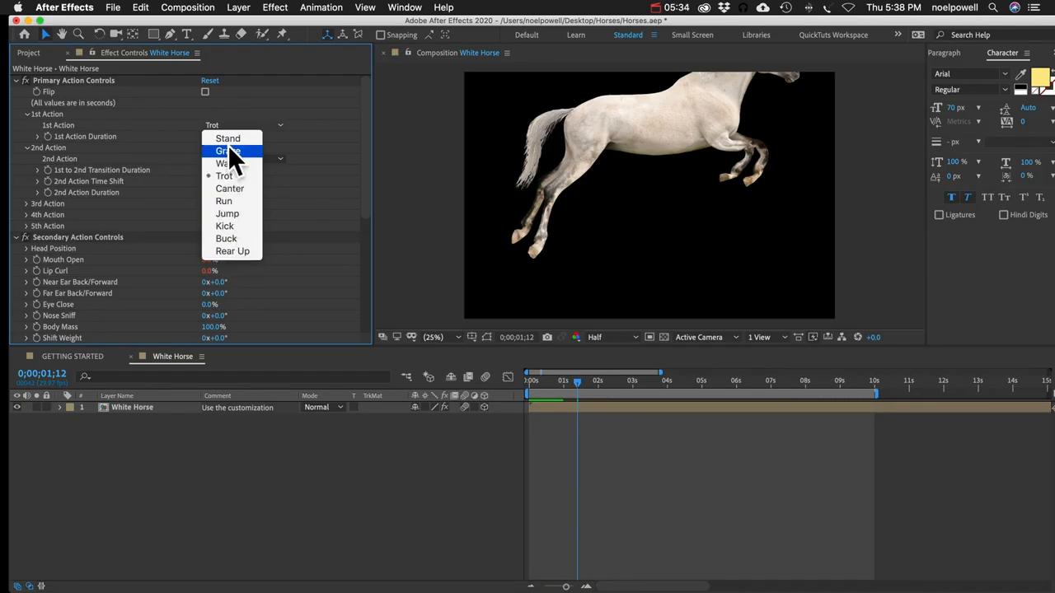
{"action": "left_click", "coordinate": [161, 171]}
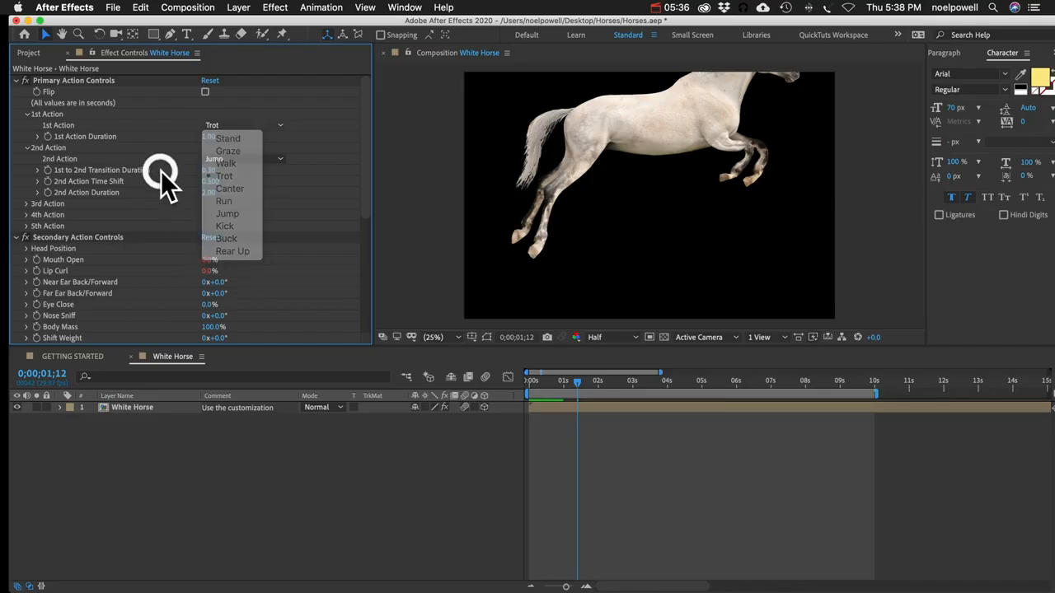
{"action": "left_click", "coordinate": [155, 171]}
{"action": "left_click", "coordinate": [231, 125]}
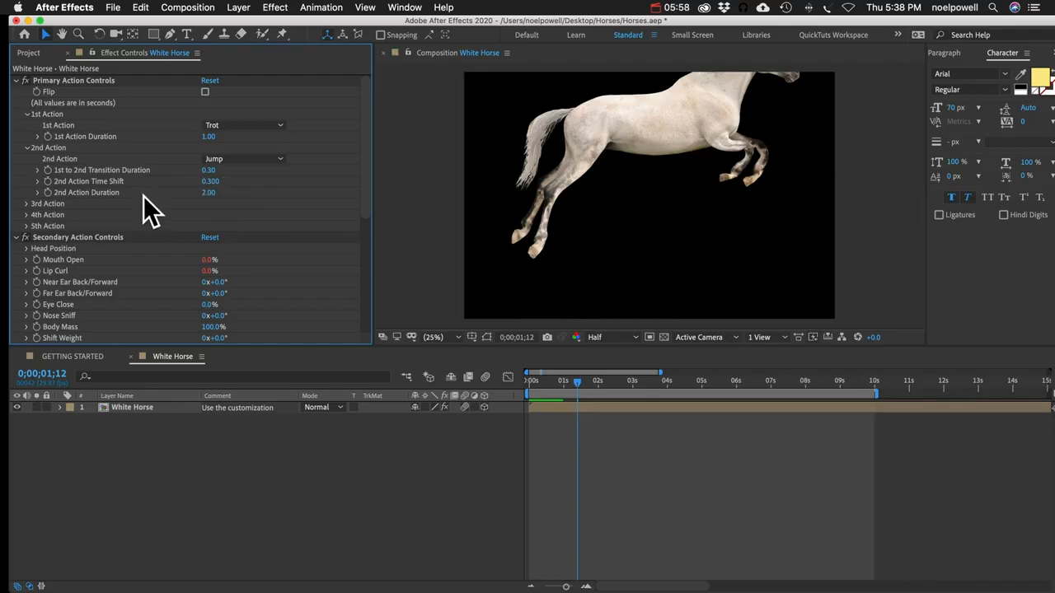
{"action": "left_click", "coordinate": [208, 139]}
{"action": "left_click", "coordinate": [115, 134]}
{"action": "left_click", "coordinate": [211, 138]}
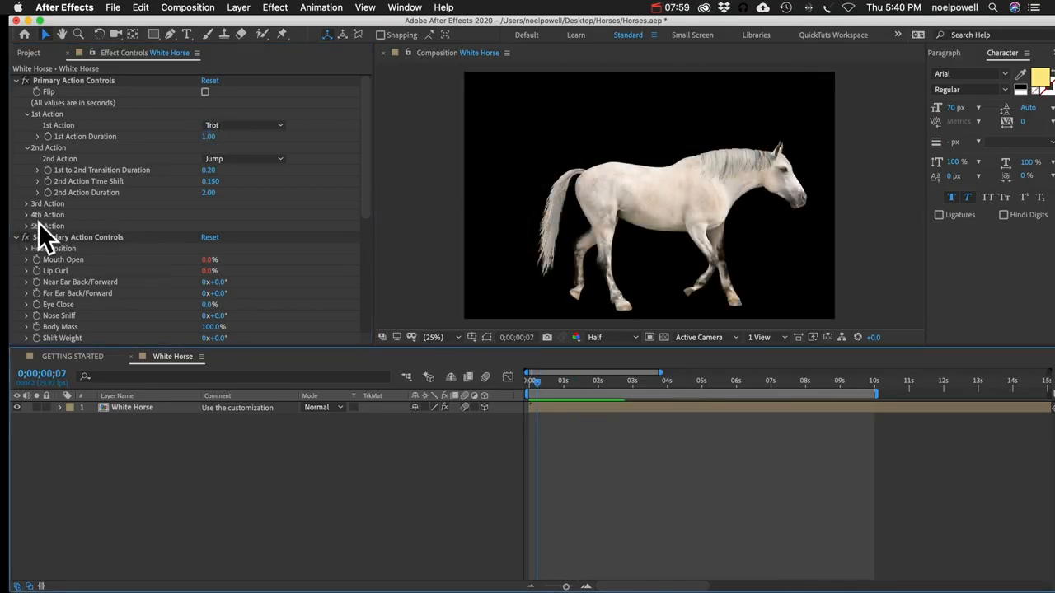
Expand the 5th Action settings in the White Horse's Primary Action Controls.
{"action": "left_click", "coordinate": [33, 224]}
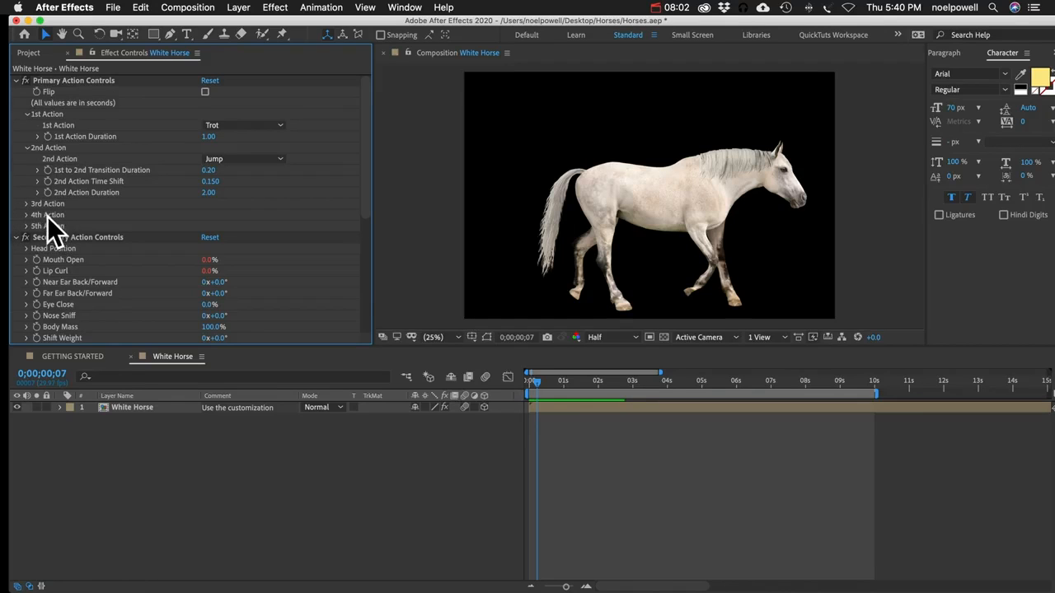
{"action": "left_click", "coordinate": [26, 226]}
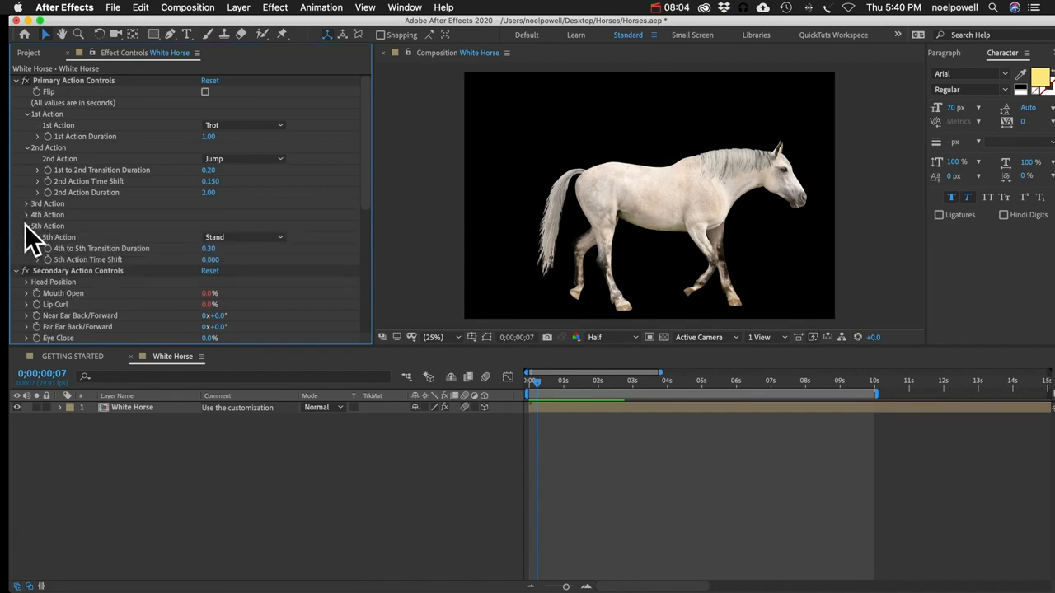
Set the White Horse's 1st Action to Graze with a 1st Action Duration of 6 seconds.
{"action": "left_click", "coordinate": [26, 226]}
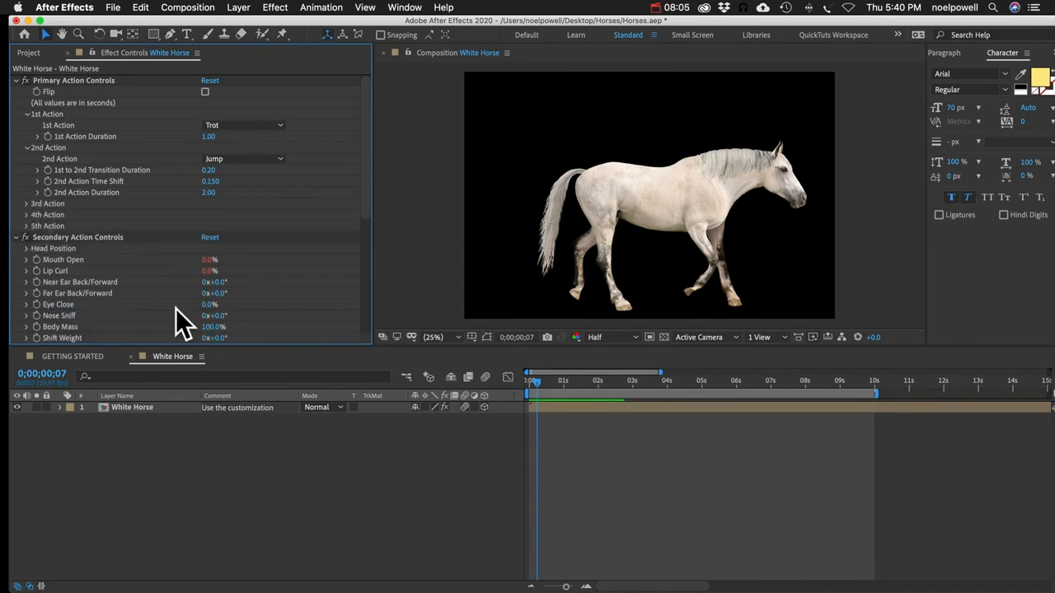
{"action": "left_click", "coordinate": [135, 407]}
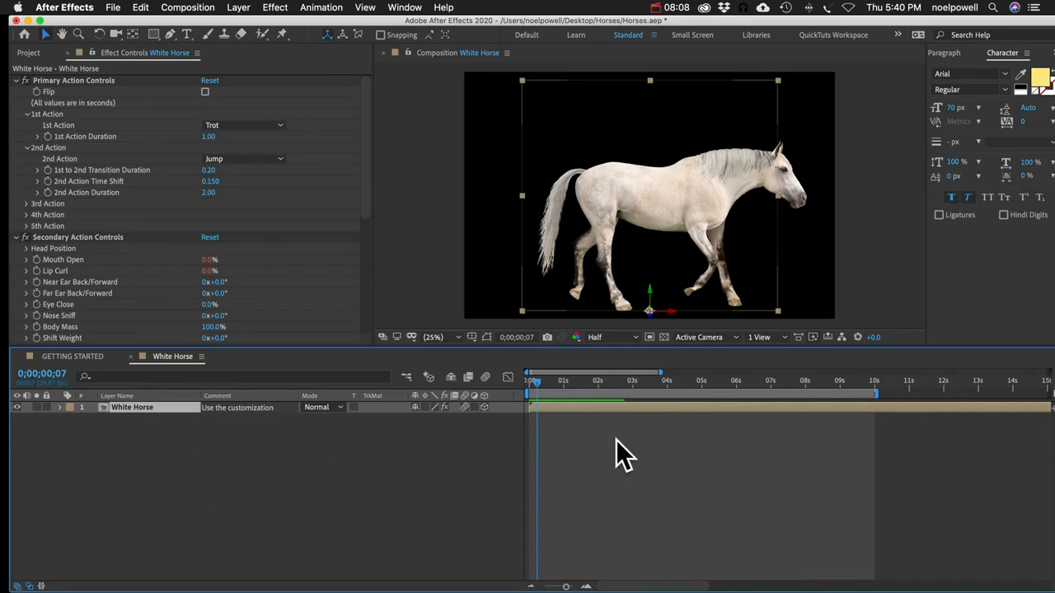
{"action": "left_click", "coordinate": [263, 430]}
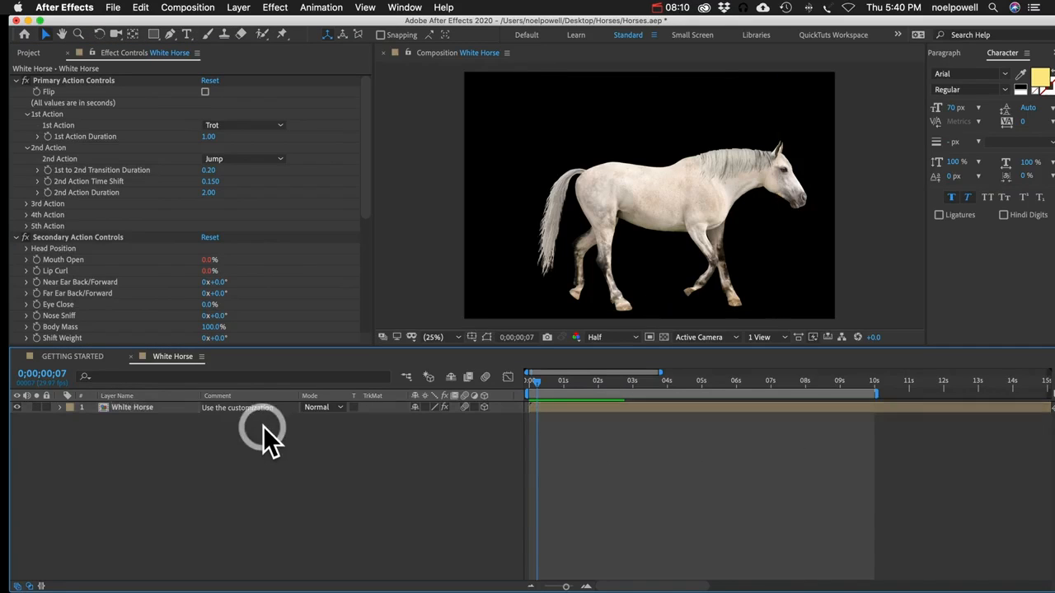
{"action": "left_click", "coordinate": [28, 147]}
{"action": "left_click", "coordinate": [206, 137]}
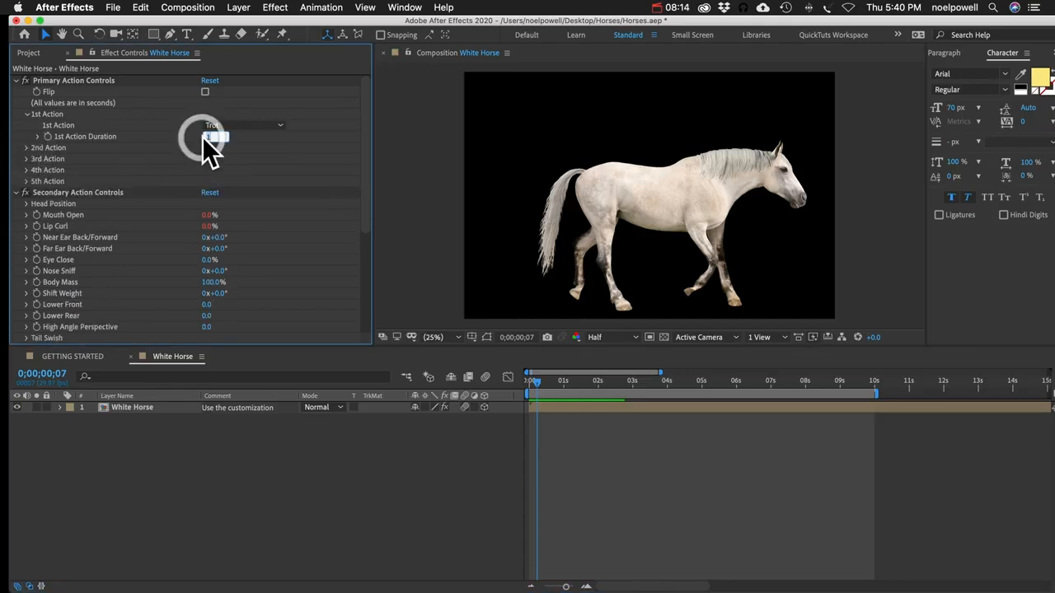
{"action": "type", "text": "6"}
{"action": "key", "text": "Return"}
{"action": "left_click", "coordinate": [220, 126]}
{"action": "left_click", "coordinate": [223, 149]}
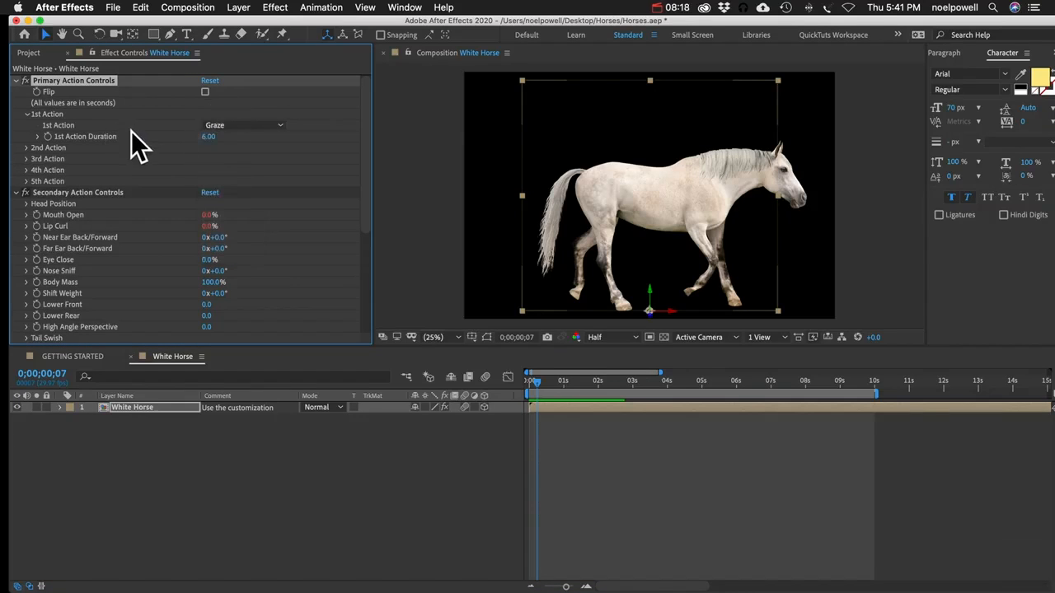
Preview the White Horse's Graze animation from the start of the timeline.
{"action": "left_click", "coordinate": [533, 381]}
{"action": "key", "text": "space"}
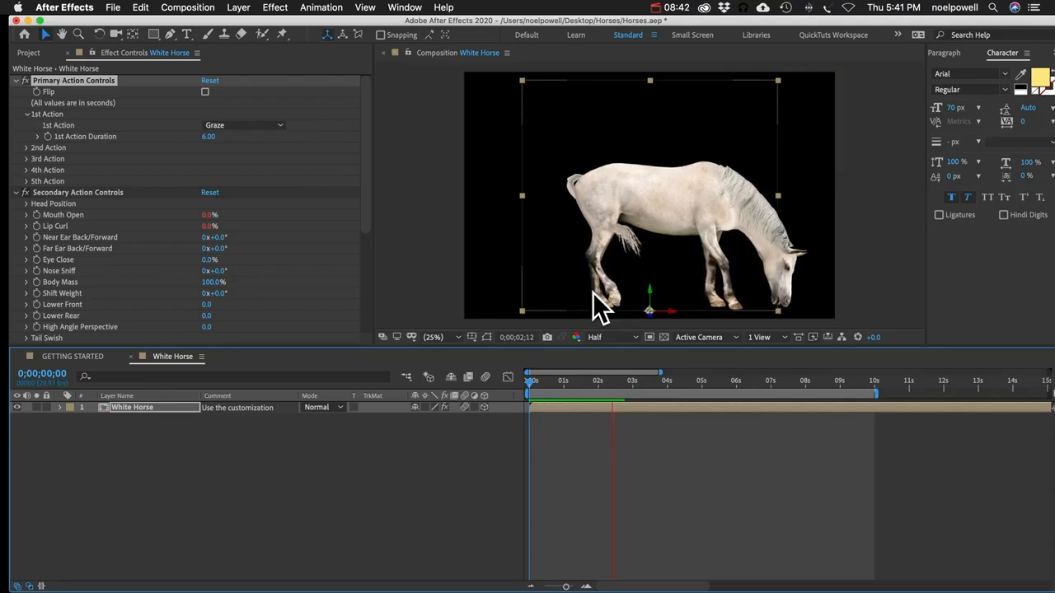
{"action": "left_click", "coordinate": [383, 468]}
{"action": "key", "text": "space"}
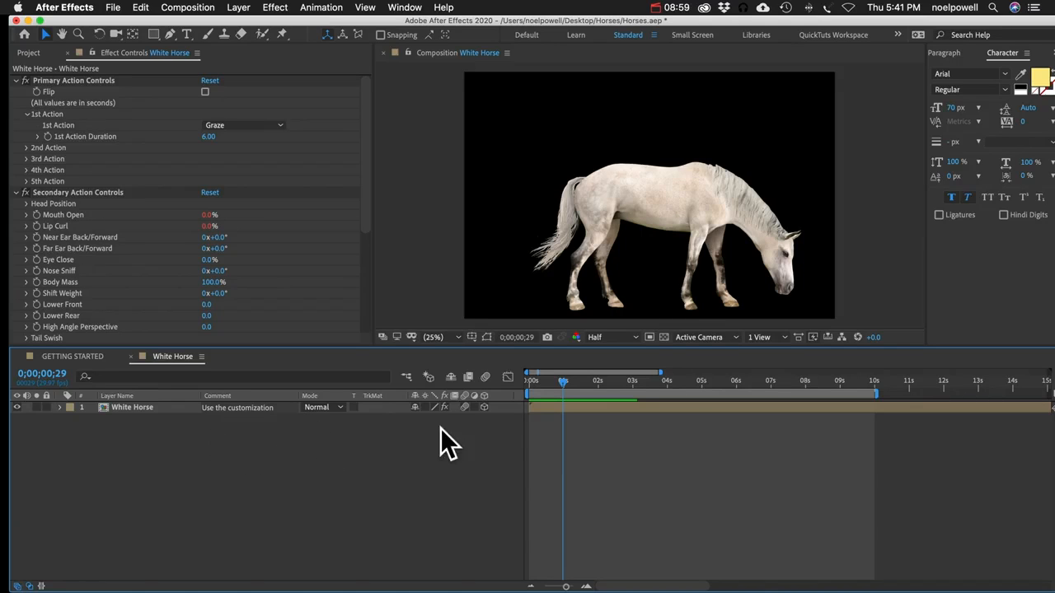
{"action": "key", "text": "apostrophe"}
Open the Graze Anchor Point Keyframes composition from the project's Extras folder.
{"action": "left_click", "coordinate": [30, 52]}
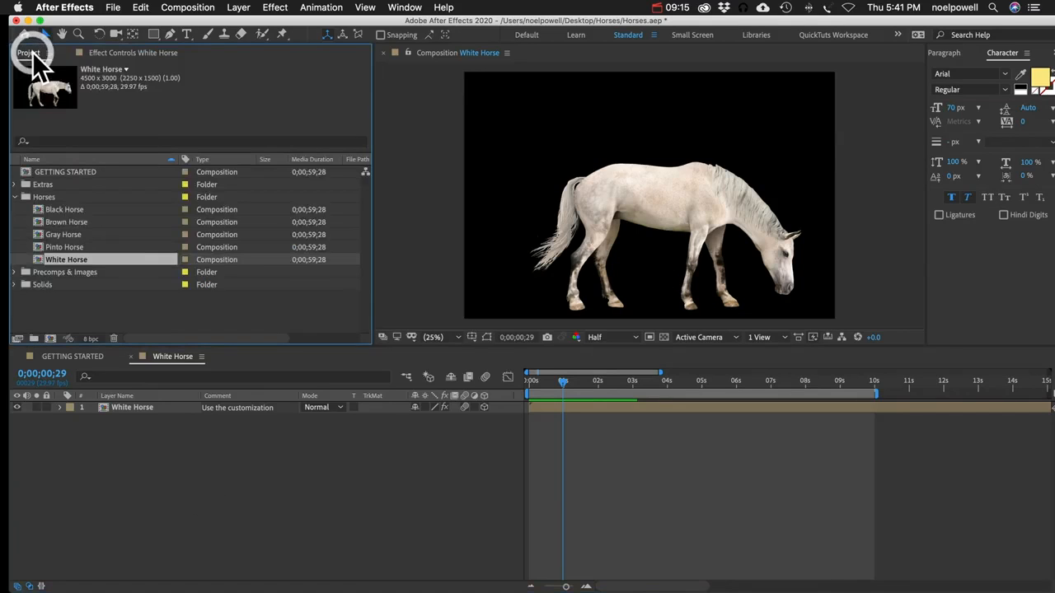
{"action": "left_click", "coordinate": [15, 197]}
{"action": "left_click", "coordinate": [14, 184]}
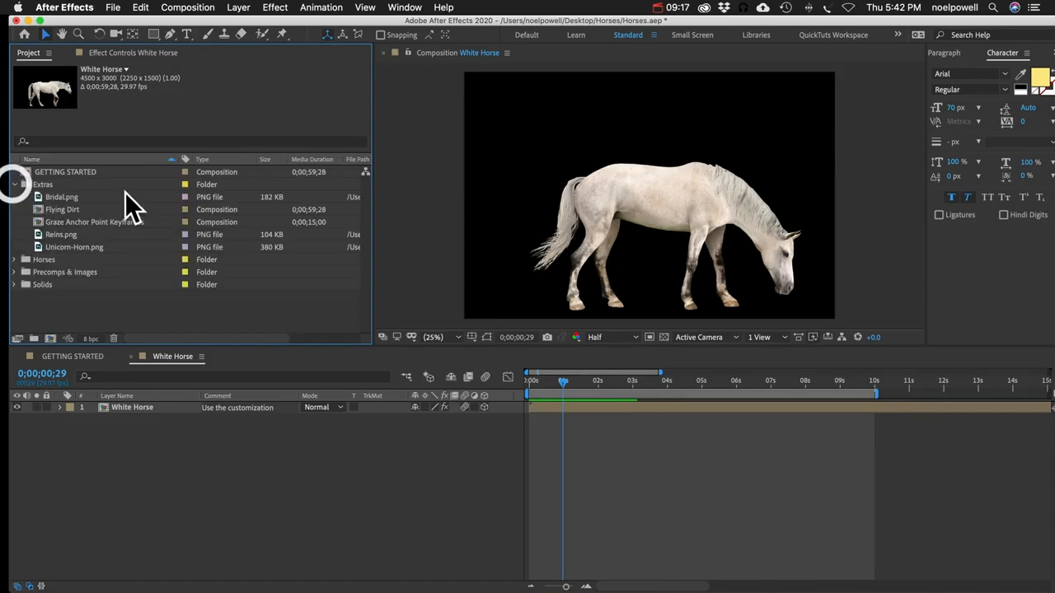
{"action": "left_click", "coordinate": [55, 222]}
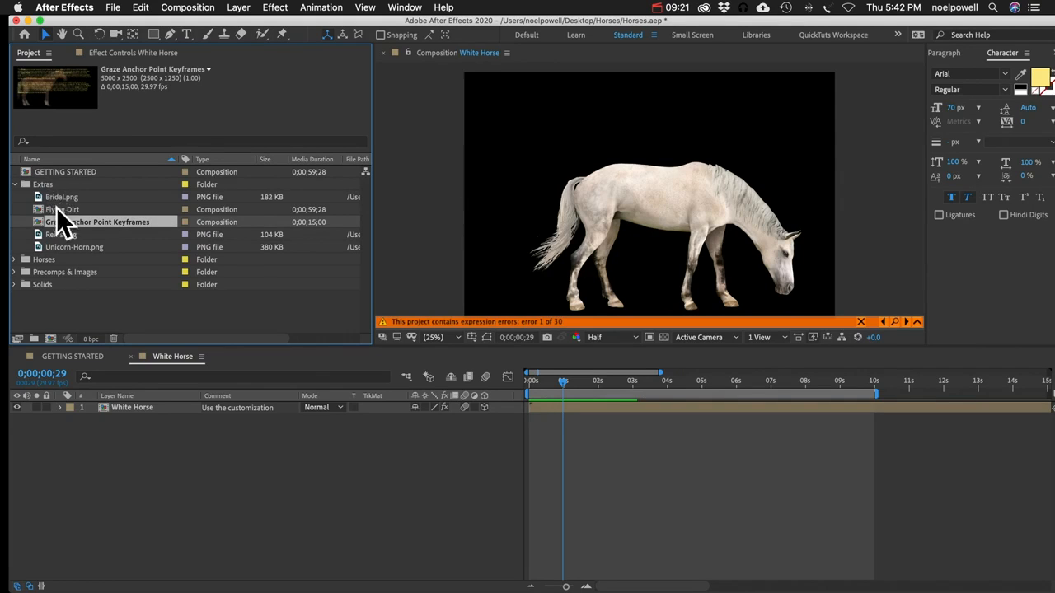
{"action": "double_click", "coordinate": [82, 223]}
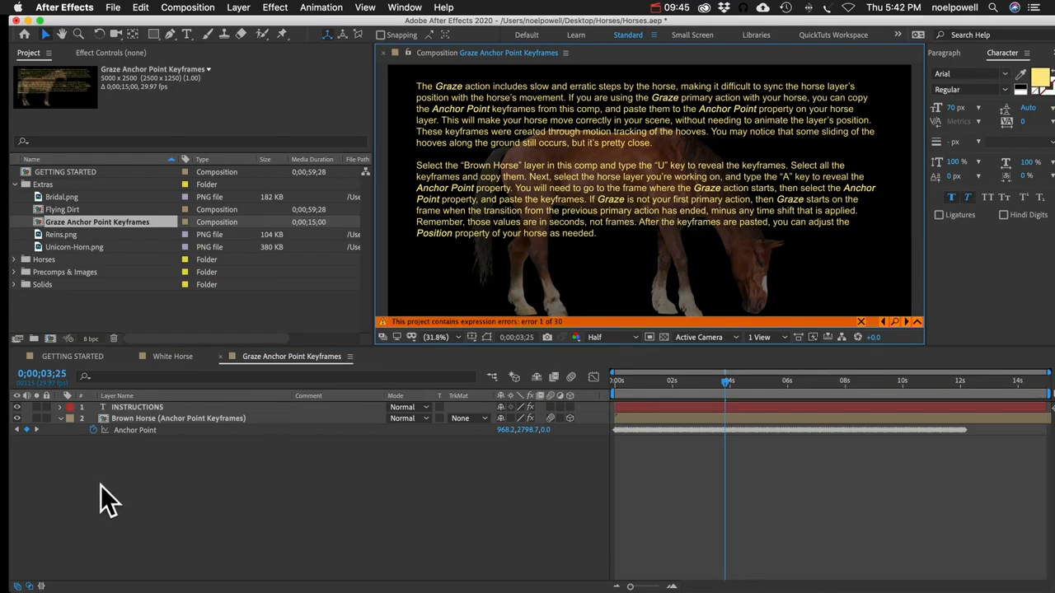
Copy all Anchor Point keyframes of the Brown Horse layer and close the Graze Anchor Point Keyframes composition.
{"action": "left_click", "coordinate": [147, 458]}
{"action": "left_click_drag", "start_coordinate": [998, 428], "coordinate": [618, 440]}
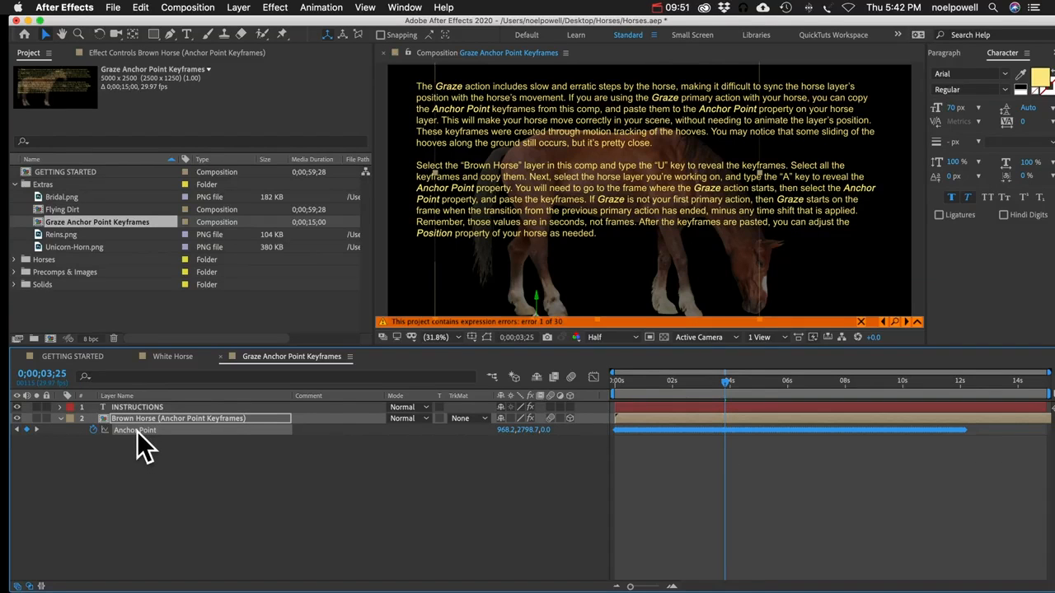
{"action": "key", "text": "super+c"}
{"action": "key", "text": "super+w"}
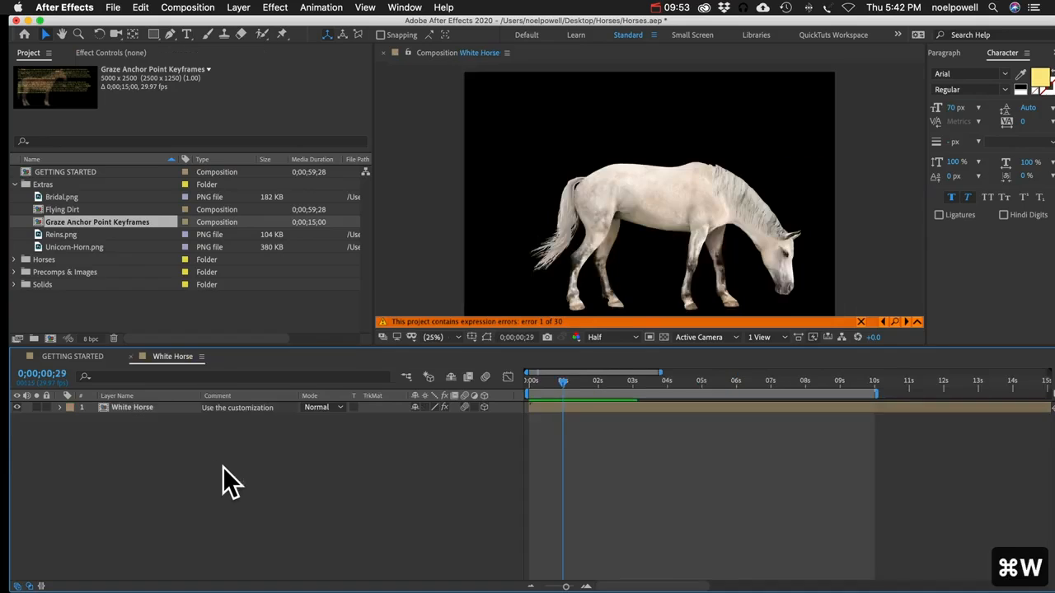
Paste the copied keyframes into the White Horse layer's Anchor Point property at 0;00;00;00.
{"action": "left_click", "coordinate": [148, 407]}
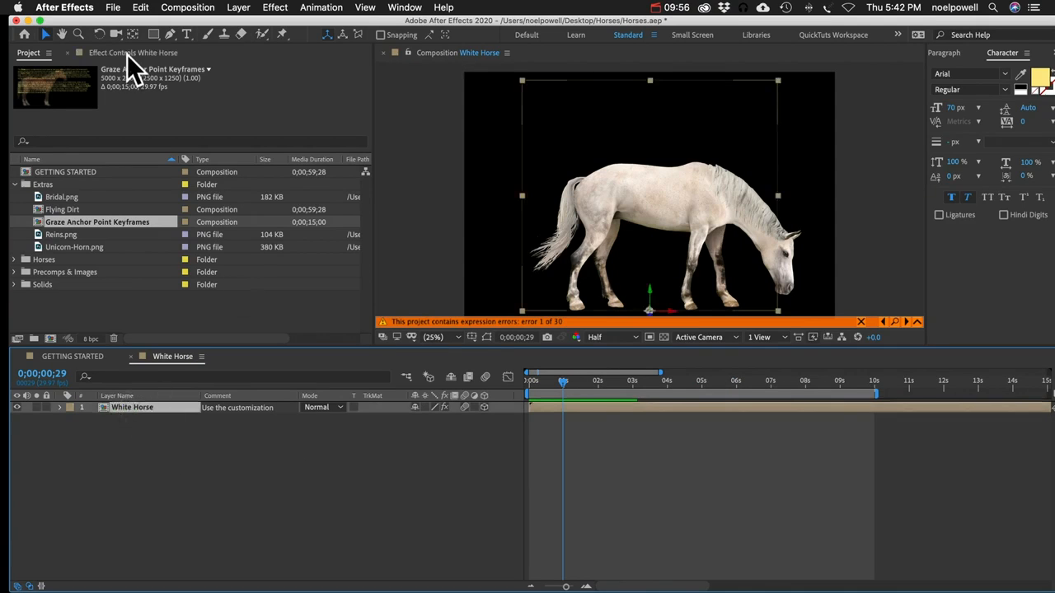
{"action": "key", "text": "Home"}
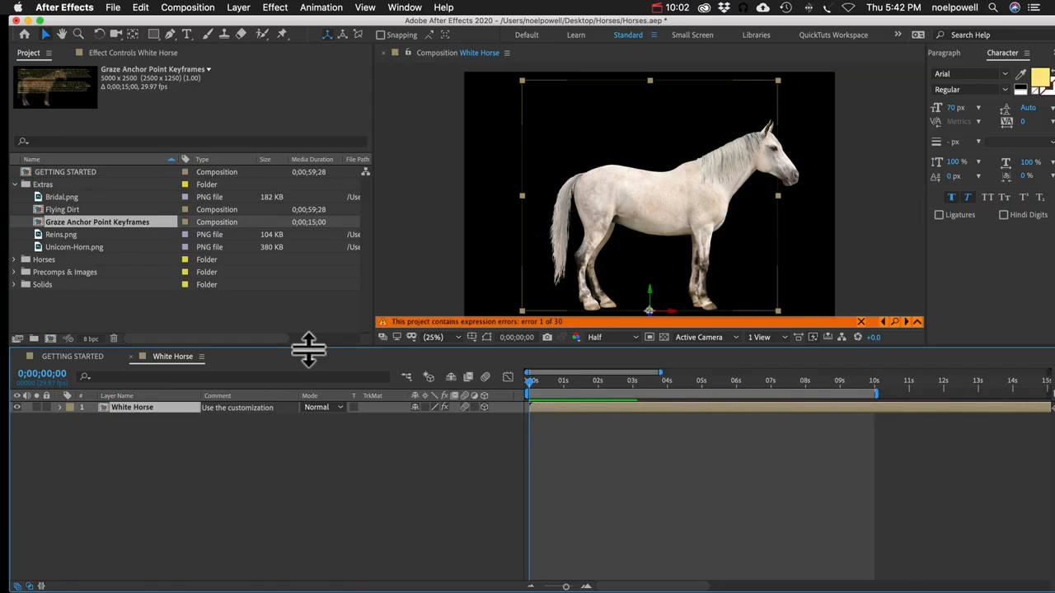
{"action": "key", "text": "a"}
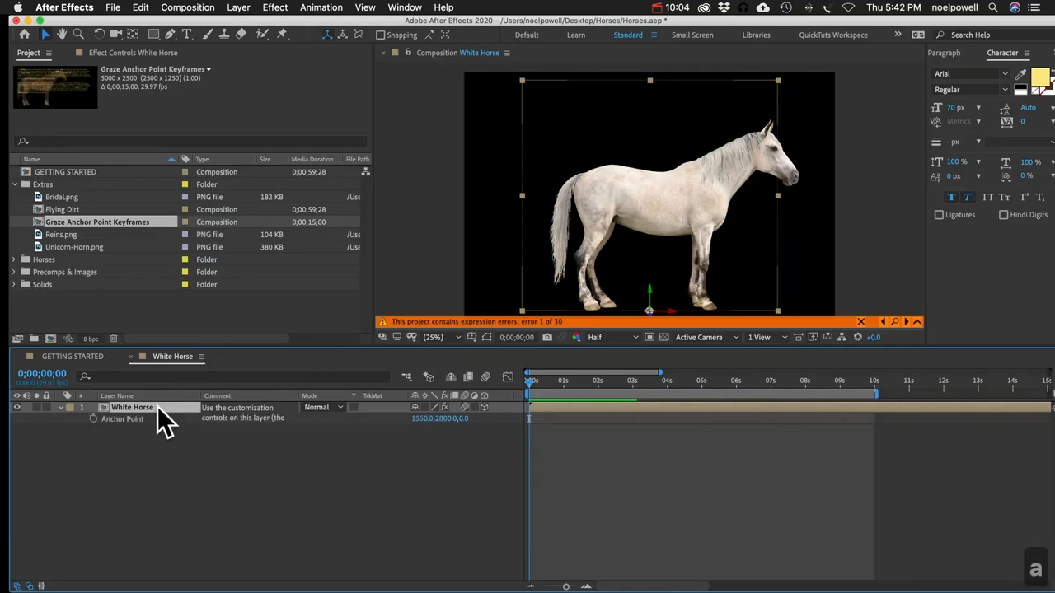
{"action": "left_click", "coordinate": [116, 420]}
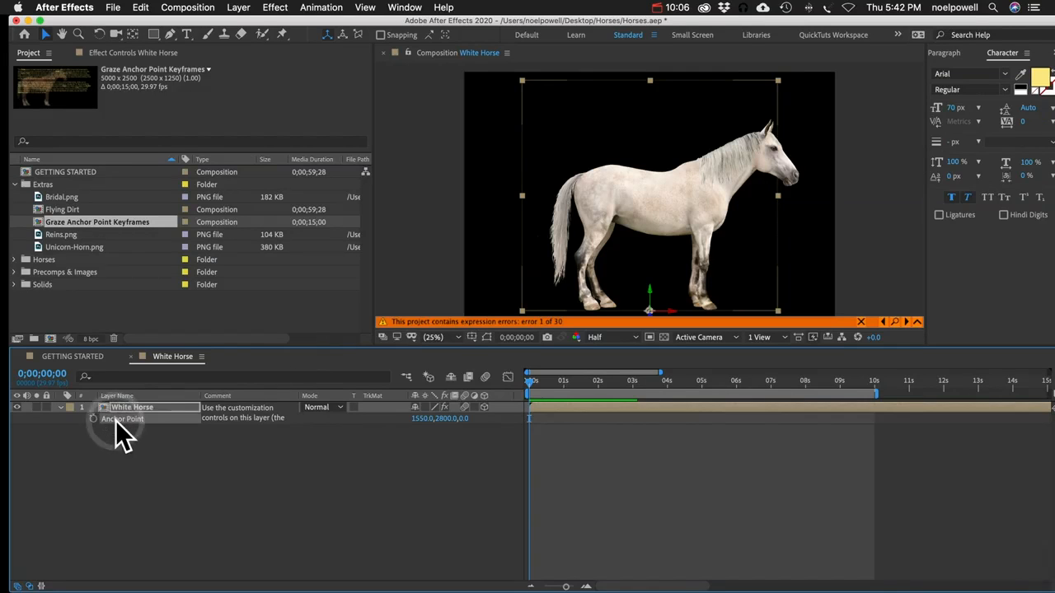
{"action": "key", "text": "super+v"}
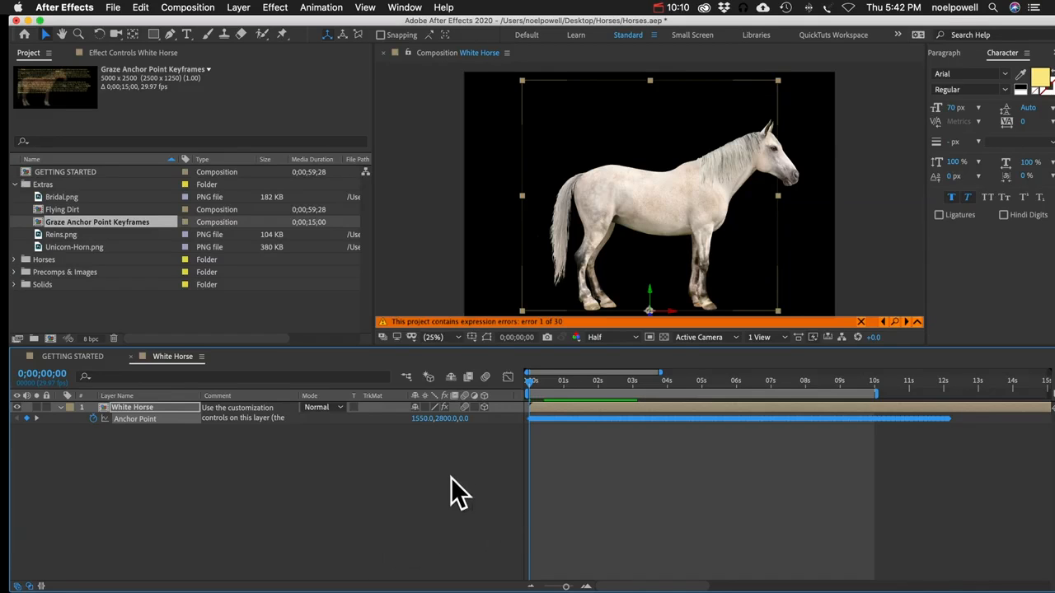
Review the White Horse's 1st Action options and 2nd Action timing settings against the start of the timeline.
{"action": "left_click", "coordinate": [147, 53]}
{"action": "left_click", "coordinate": [233, 127]}
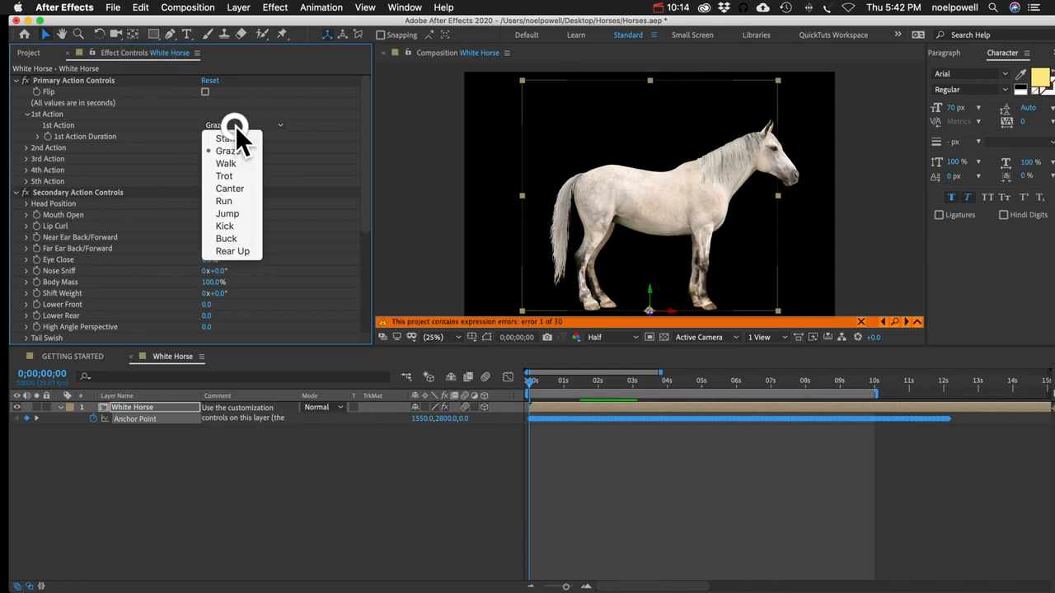
{"action": "left_click", "coordinate": [42, 164]}
{"action": "left_click", "coordinate": [27, 148]}
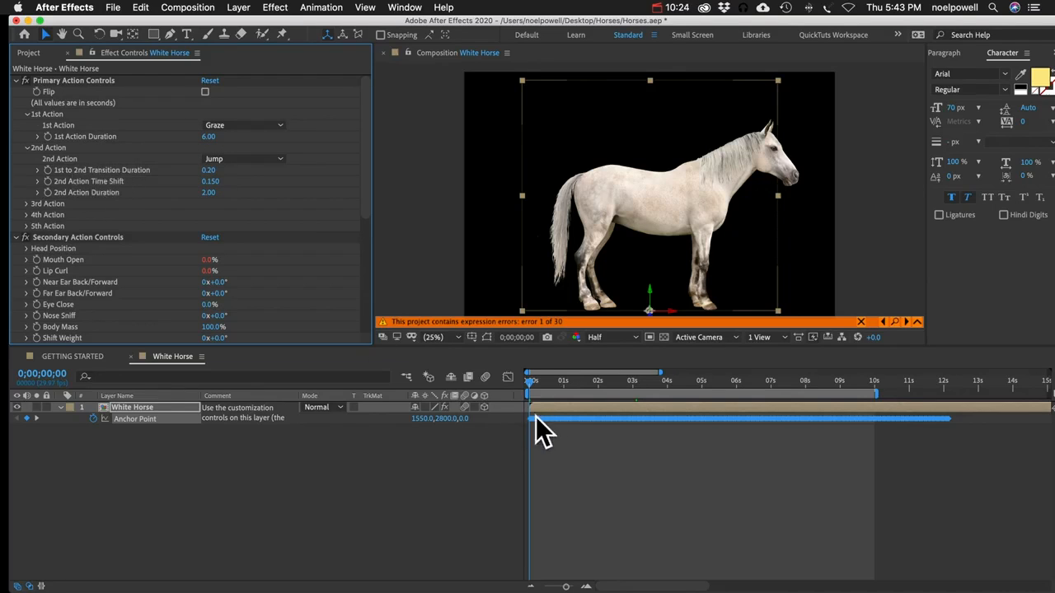
{"action": "left_click_drag", "start_coordinate": [538, 382], "coordinate": [584, 381]}
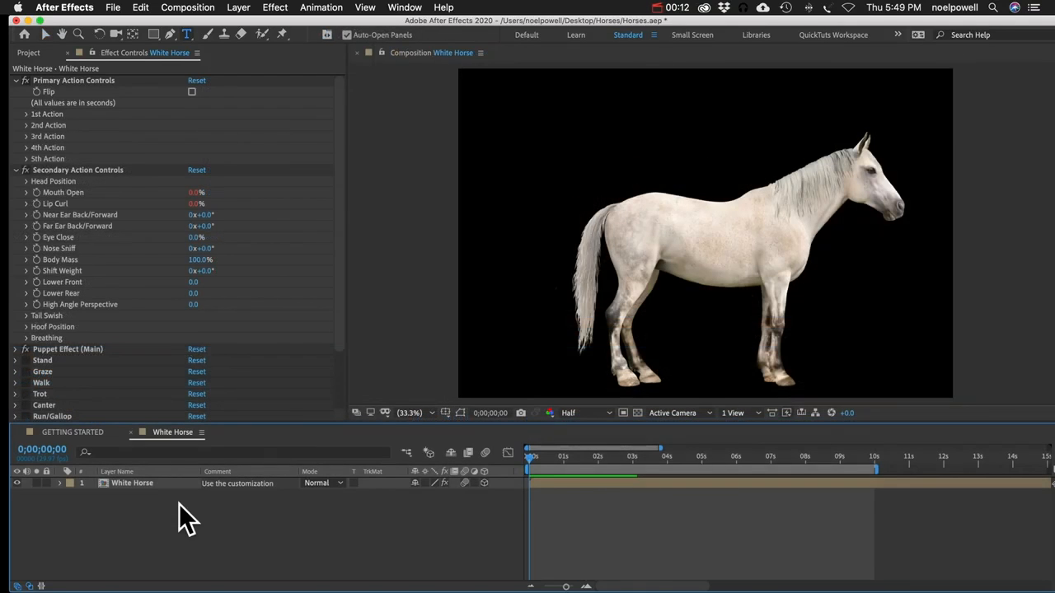
Try raising Mouth Open in the Secondary Action Controls and check the 1st Action settings.
{"action": "left_click", "coordinate": [69, 170]}
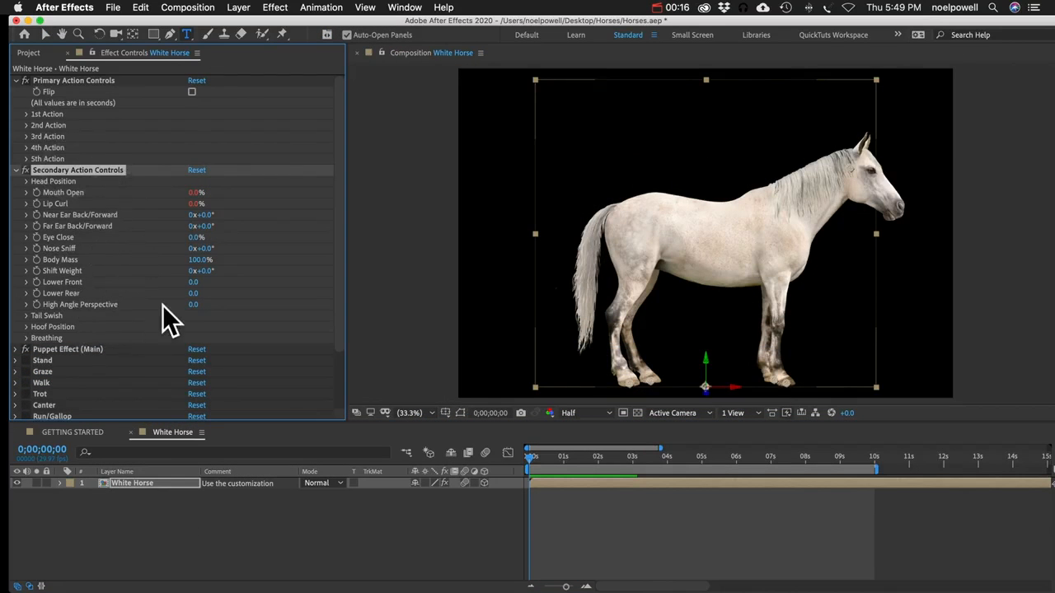
{"action": "key", "text": "v"}
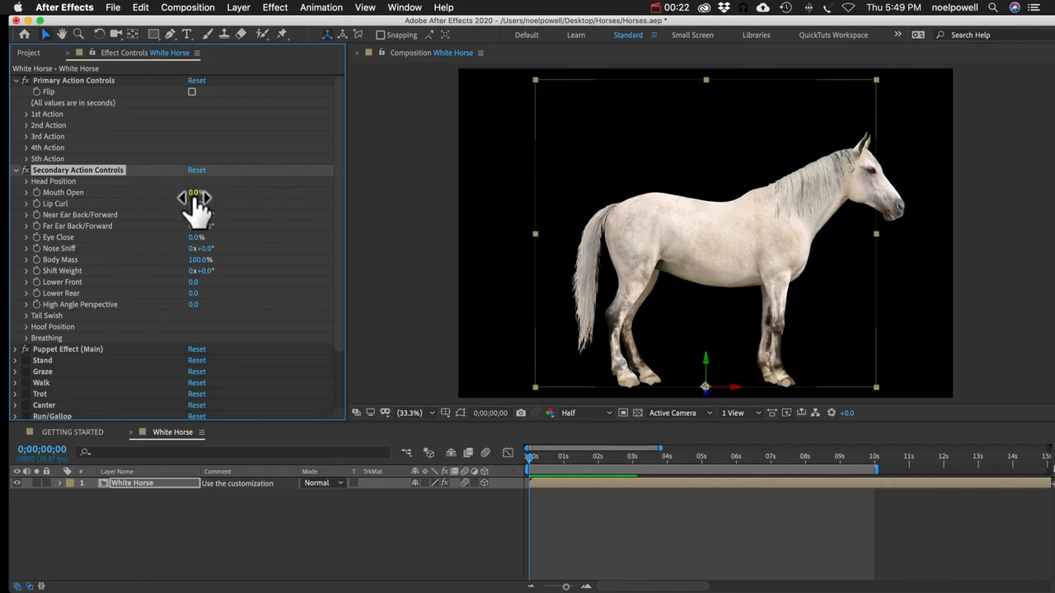
{"action": "left_click_drag", "start_coordinate": [195, 209], "coordinate": [306, 191]}
{"action": "left_click_drag", "start_coordinate": [194, 202], "coordinate": [301, 182]}
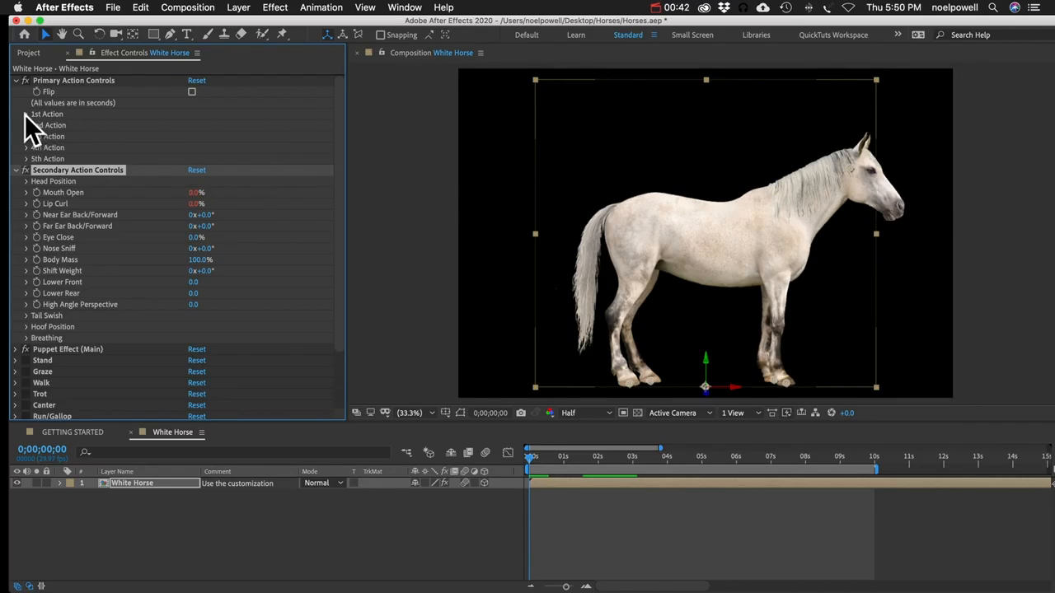
{"action": "left_click", "coordinate": [27, 115]}
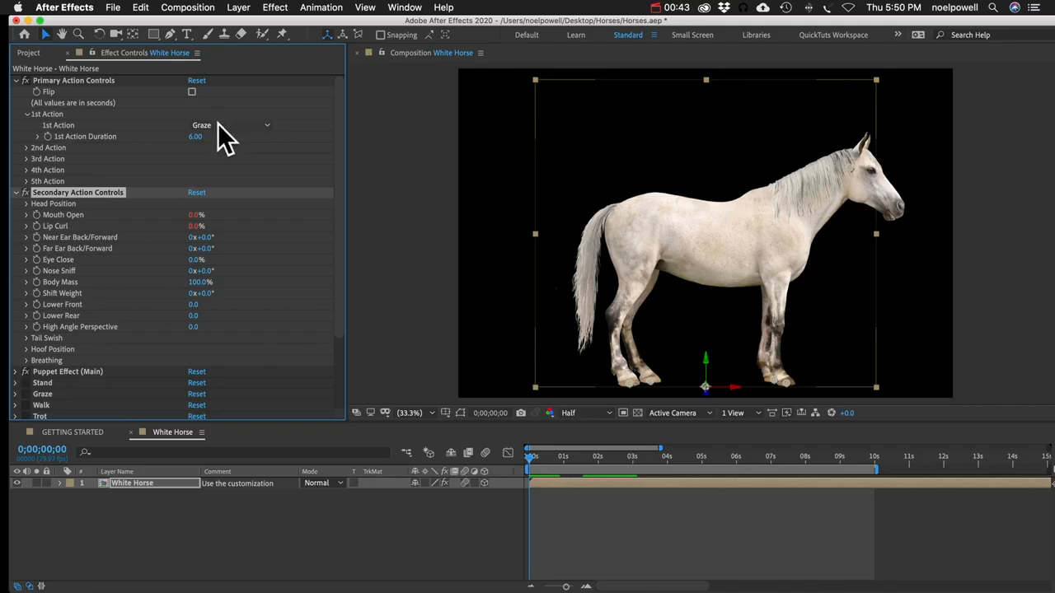
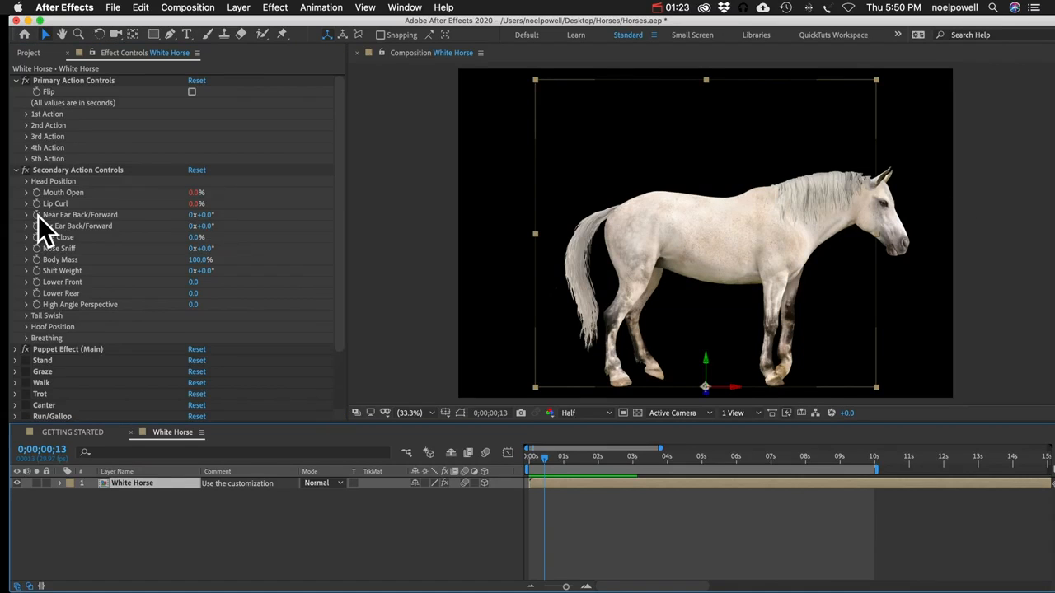
Add a Near Ear Back/Forward keyframe at 0;00;00;13, reveal the layer's keyframed properties and widen the layer name column.
{"action": "left_click", "coordinate": [37, 219]}
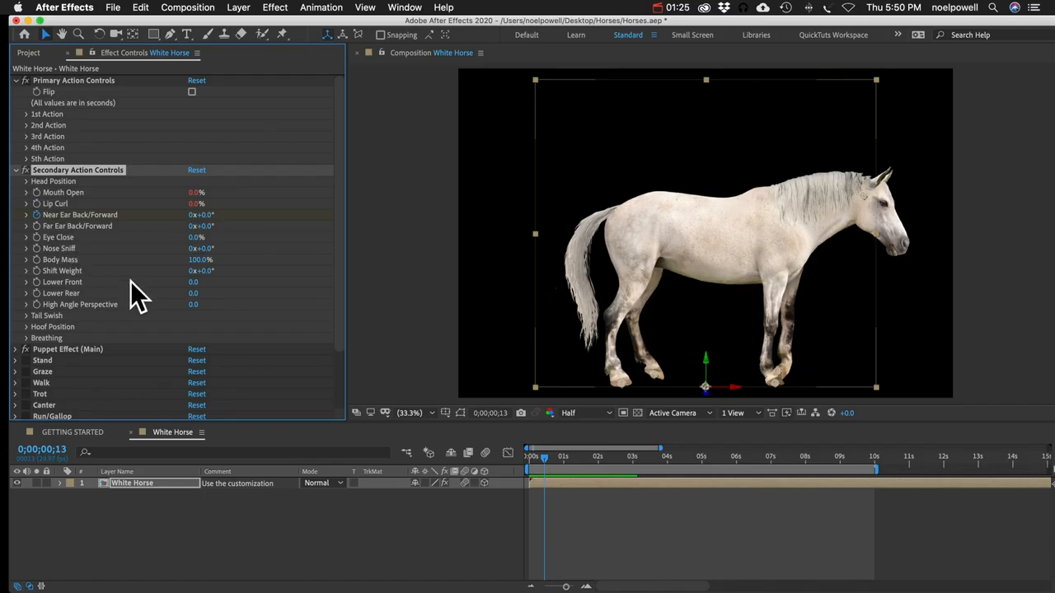
{"action": "key", "text": "u"}
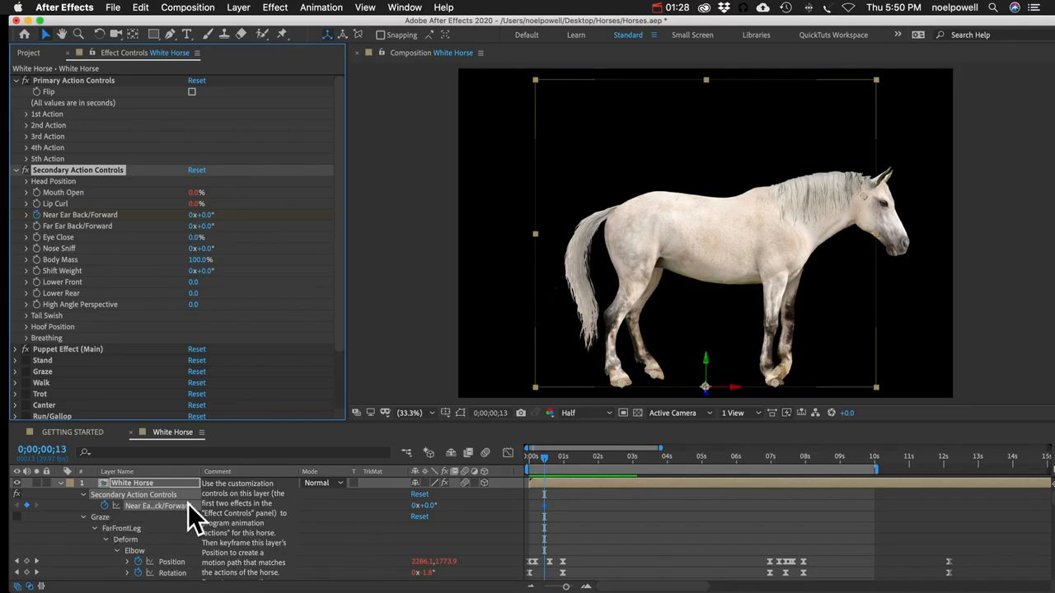
{"action": "left_click_drag", "start_coordinate": [201, 470], "coordinate": [266, 471]}
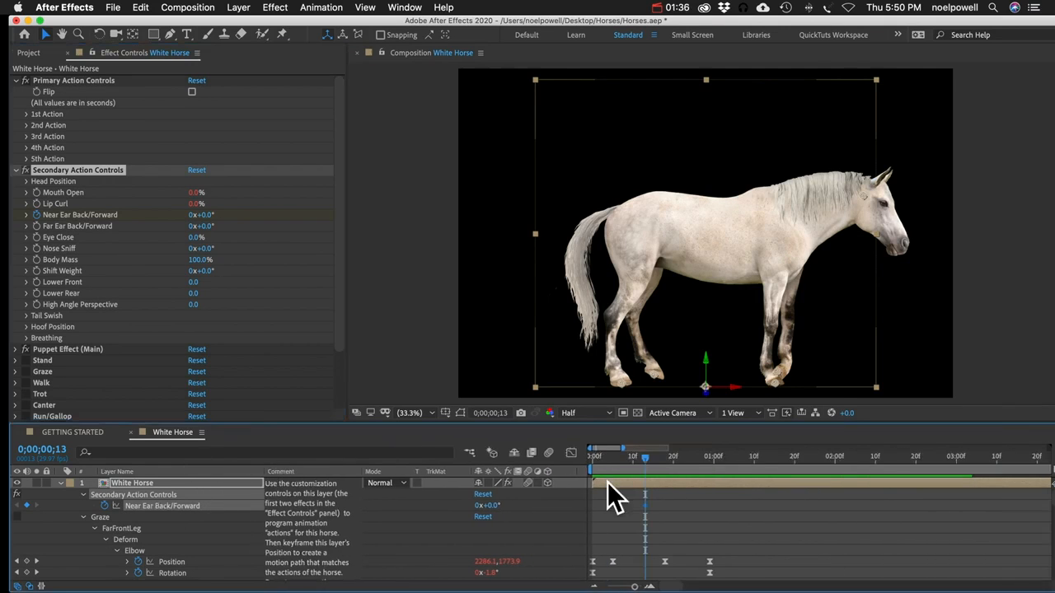
Keyframe Near Ear Back/Forward at -40° at 0;00;00;17.
{"action": "key", "text": "Page_Down"}
{"action": "key", "text": "Page_Down"}
{"action": "key", "text": "Page_Down"}
{"action": "key", "text": "Page_Down"}
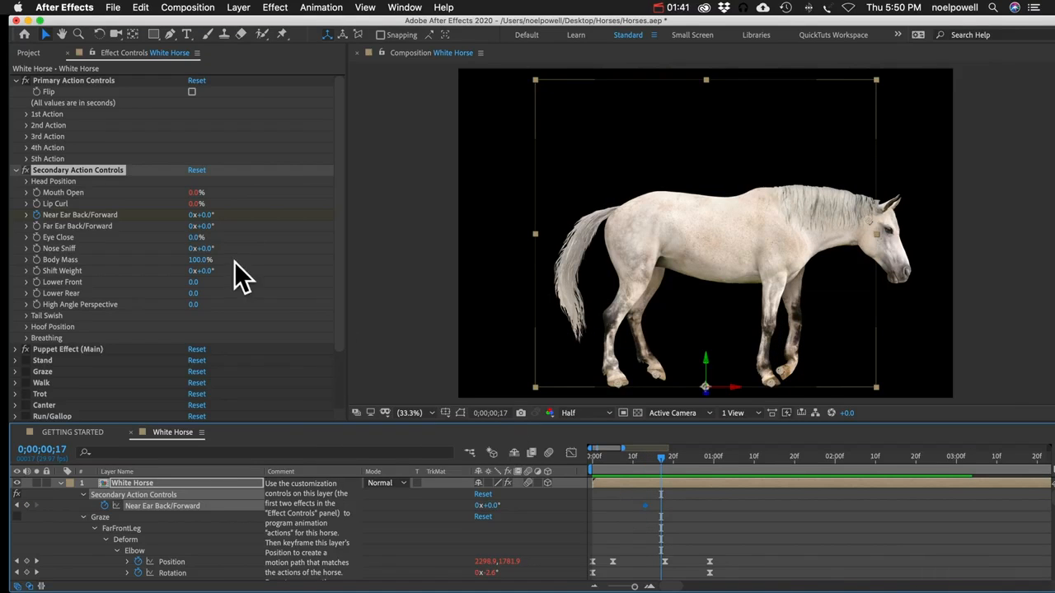
{"action": "left_click", "coordinate": [203, 215]}
{"action": "type", "text": "-"}
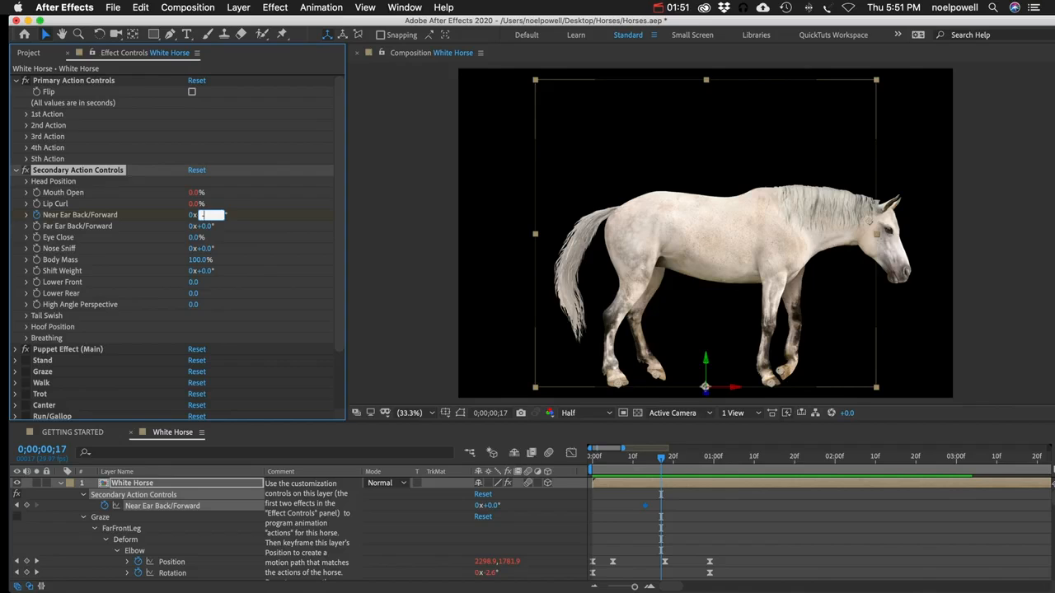
{"action": "type", "text": "40"}
{"action": "key", "text": "Return"}
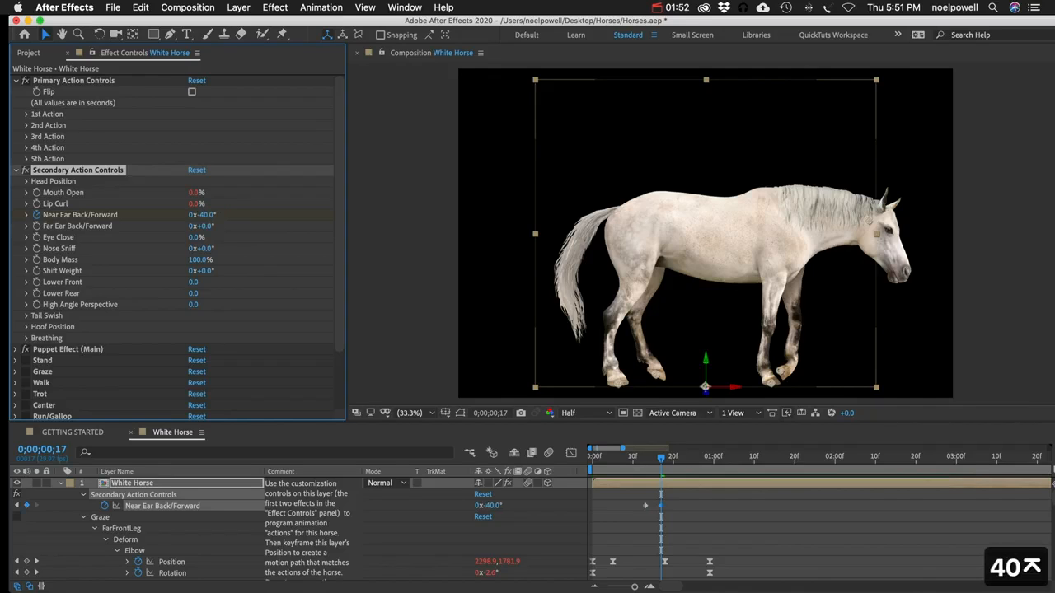
Keyframe Near Ear Back/Forward at 50° at 0;00;00;22.
{"action": "key", "text": "Page_Down"}
{"action": "key", "text": "Page_Down"}
{"action": "key", "text": "Page_Down"}
{"action": "key", "text": "Page_Down"}
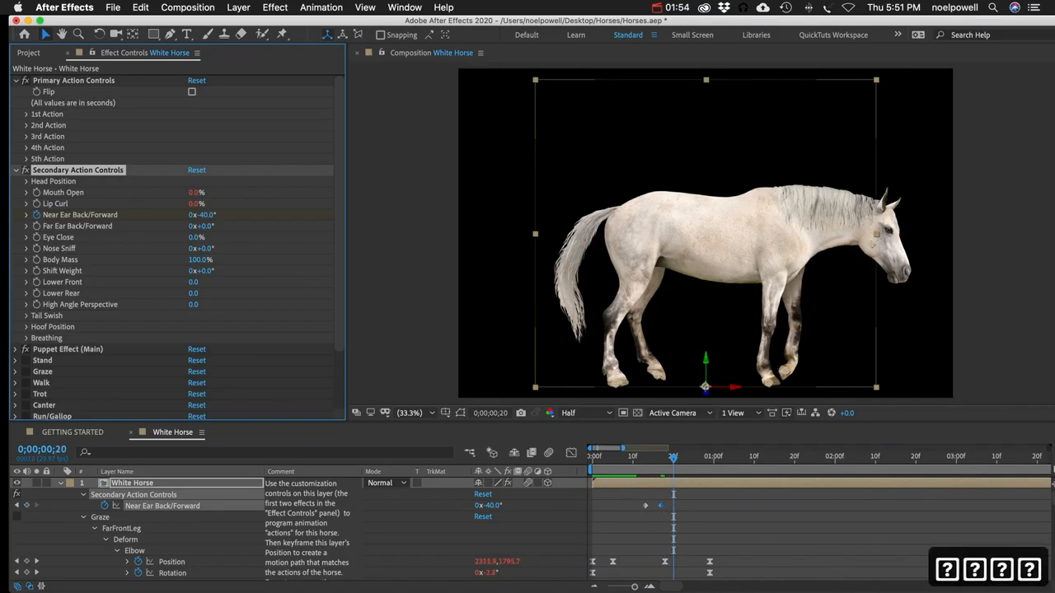
{"action": "key", "text": "Page_Down"}
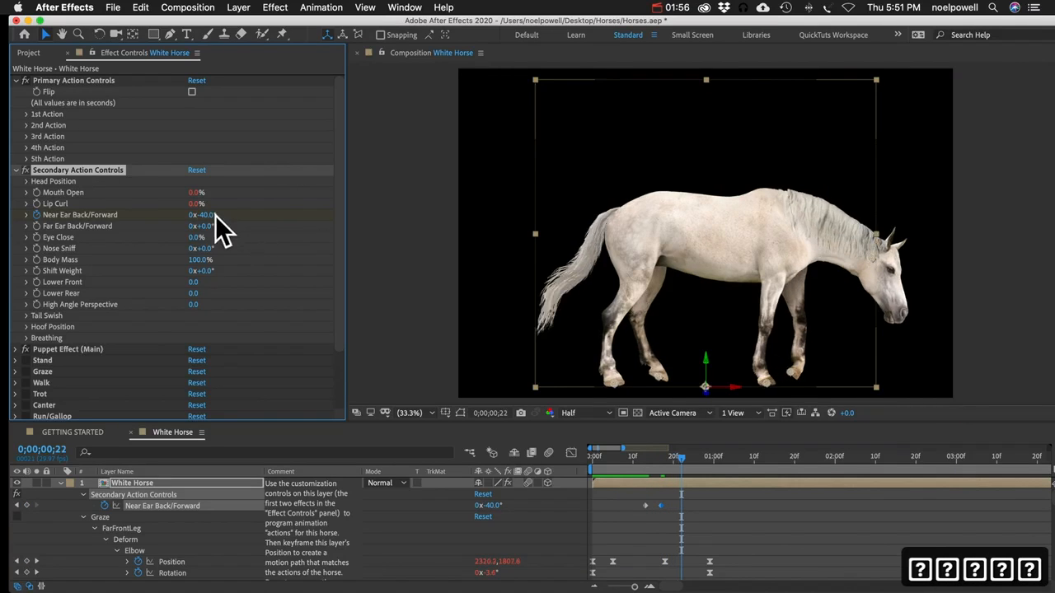
{"action": "left_click", "coordinate": [212, 216]}
{"action": "type", "text": "50"}
{"action": "key", "text": "Return"}
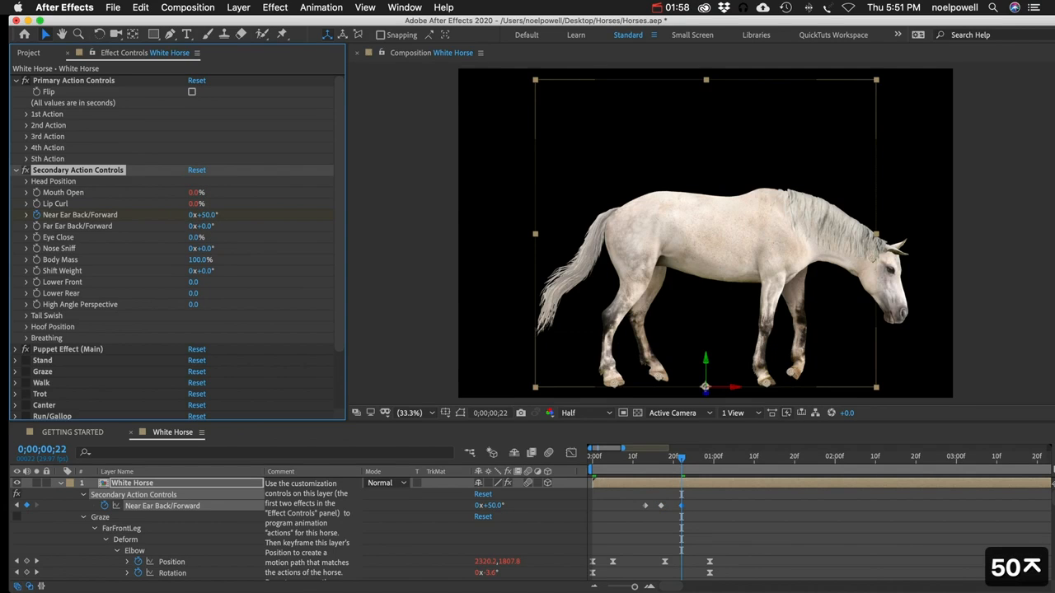
Keyframe Near Ear Back/Forward at -10° at 0;00;00;26.
{"action": "key", "text": "Page_Down"}
{"action": "key", "text": "Page_Down"}
{"action": "key", "text": "Page_Down"}
{"action": "key", "text": "Page_Down"}
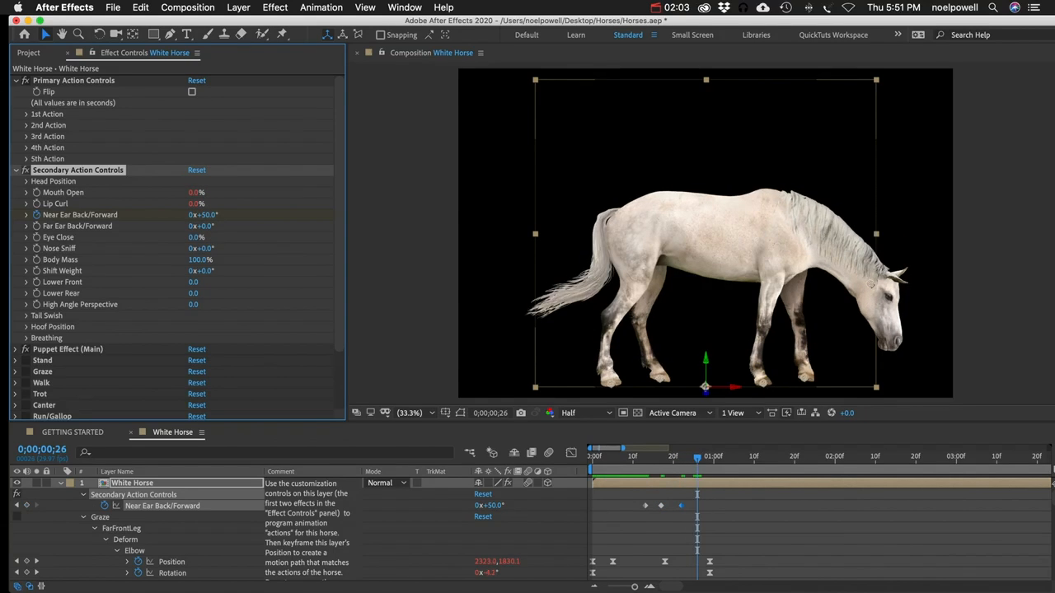
{"action": "left_click", "coordinate": [206, 215]}
{"action": "type", "text": "-10"}
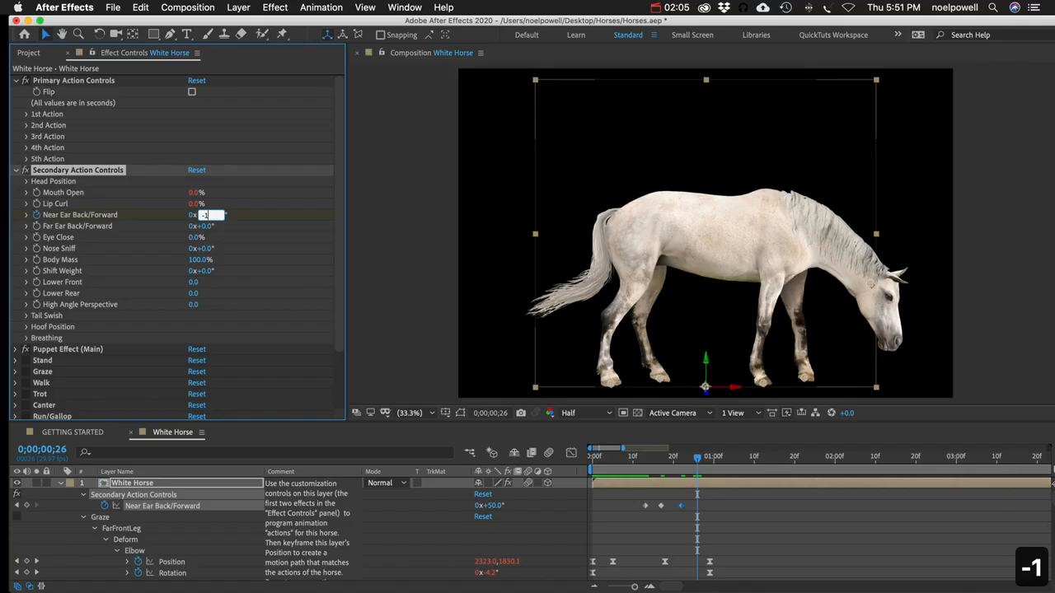
{"action": "key", "text": "Return"}
Keyframe Near Ear Back/Forward at 3° at 0;00;00;29.
{"action": "key", "text": "Page_Down"}
{"action": "key", "text": "Page_Down"}
{"action": "key", "text": "Page_Down"}
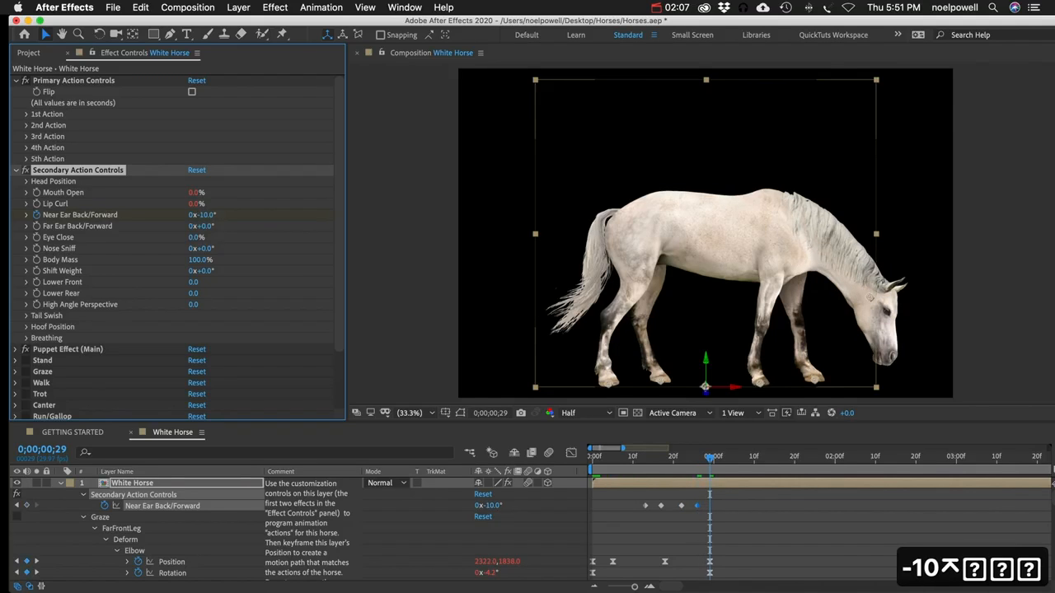
{"action": "left_click", "coordinate": [206, 216]}
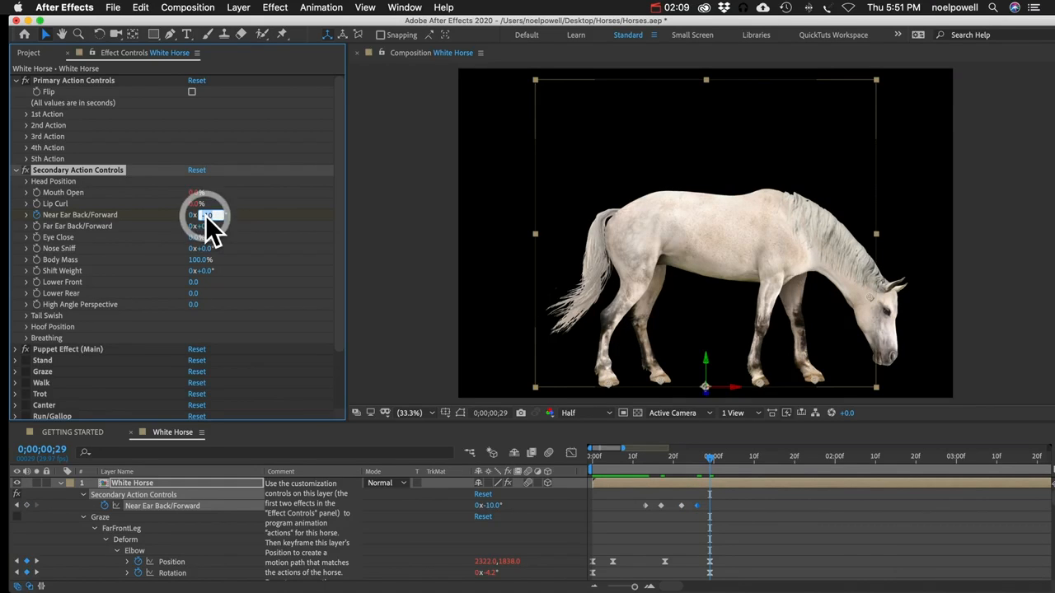
{"action": "type", "text": "3"}
{"action": "key", "text": "Return"}
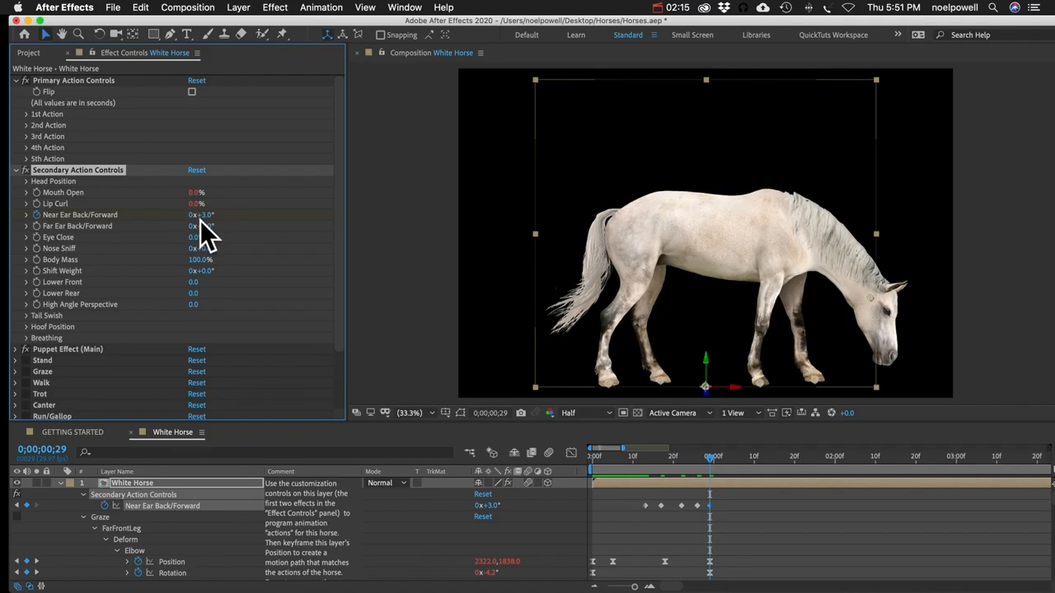
Keyframe Near Ear Back/Forward at 0° at 0;00;01;01 and preview the ear movement.
{"action": "key", "text": "Page_Down"}
{"action": "key", "text": "Page_Down"}
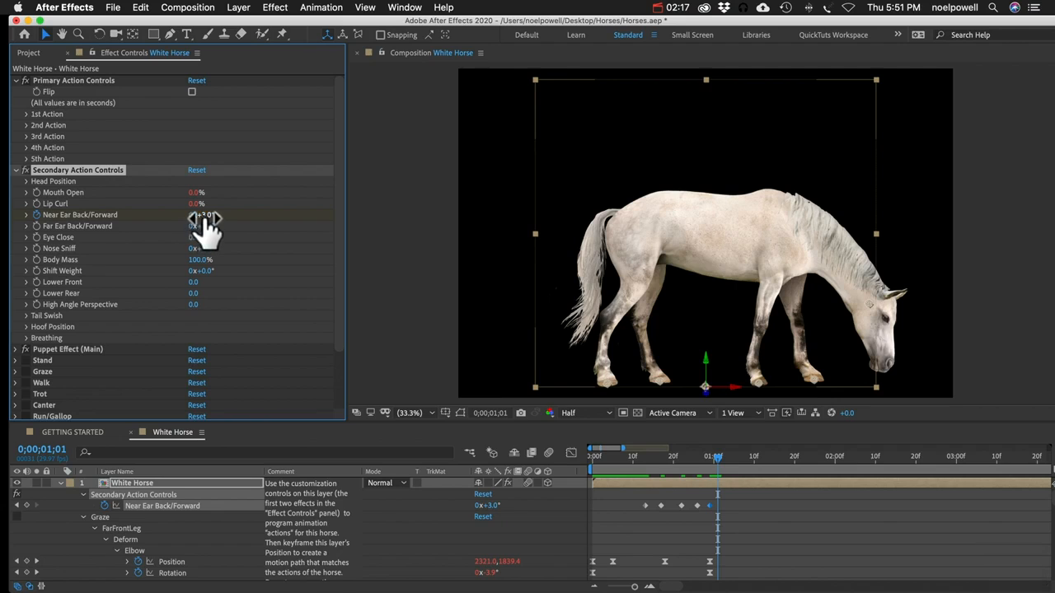
{"action": "left_click", "coordinate": [204, 217]}
{"action": "type", "text": "0"}
{"action": "key", "text": "Return"}
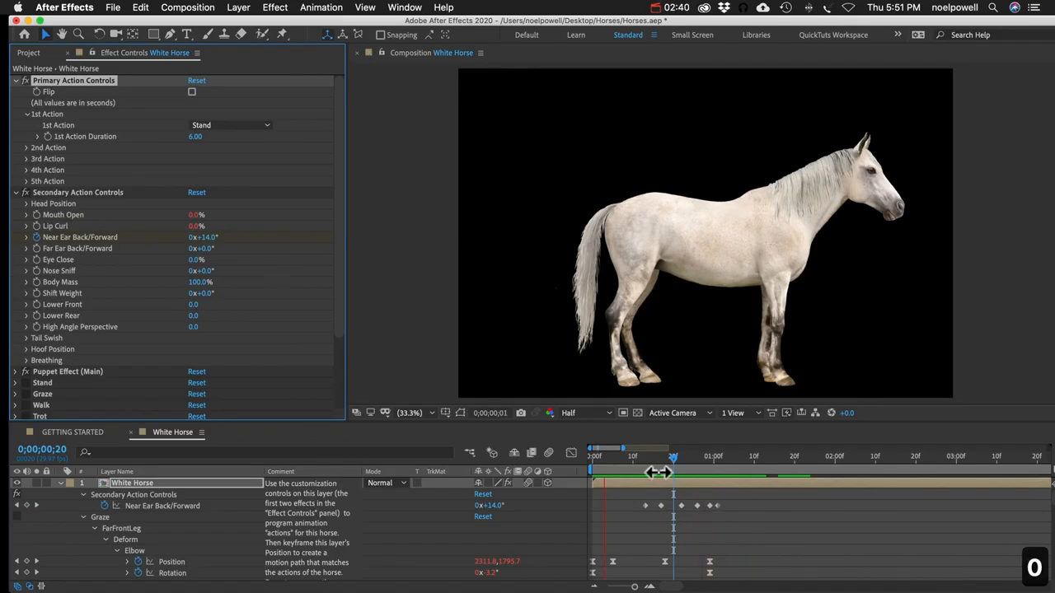
{"action": "key", "text": "space"}
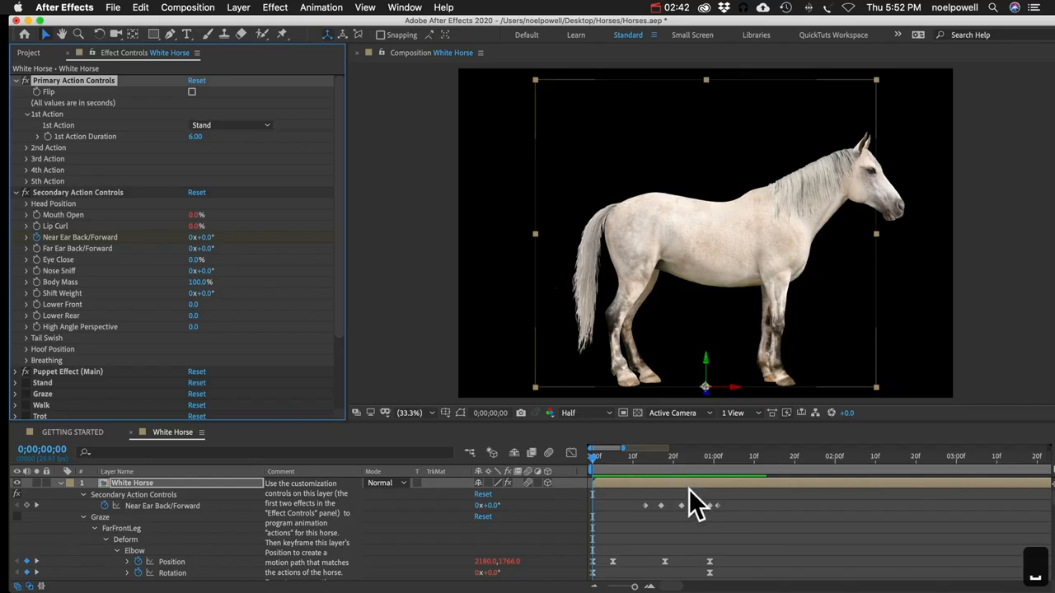
Apply Easy Ease to all Near Ear Back/Forward keyframes and preview the smoothed ear movement.
{"action": "left_click", "coordinate": [666, 501]}
{"action": "left_click_drag", "start_coordinate": [632, 504], "coordinate": [702, 512]}
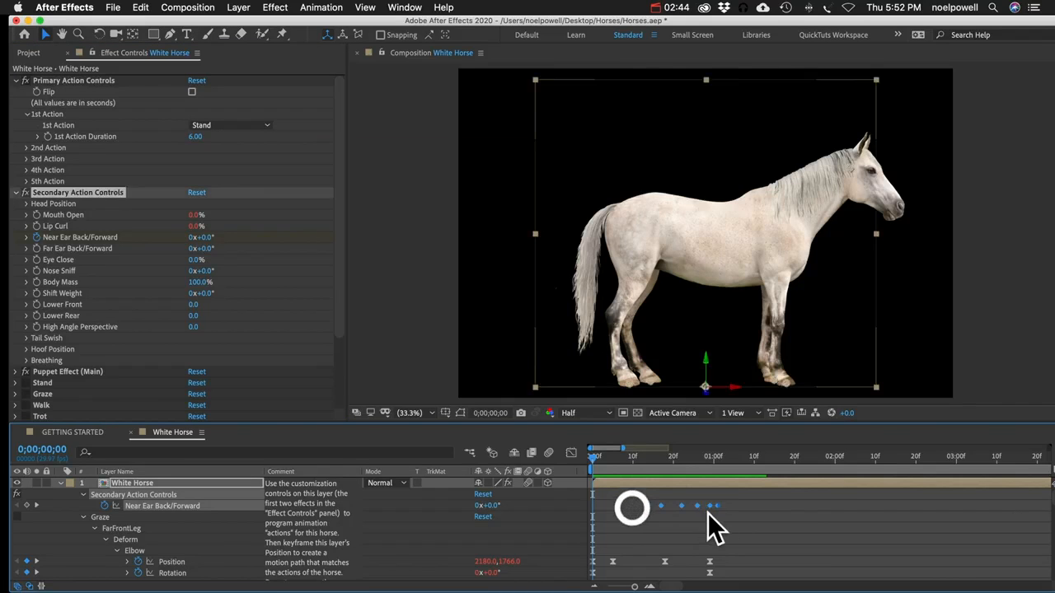
{"action": "left_click", "coordinate": [699, 506], "text": "ctrl"}
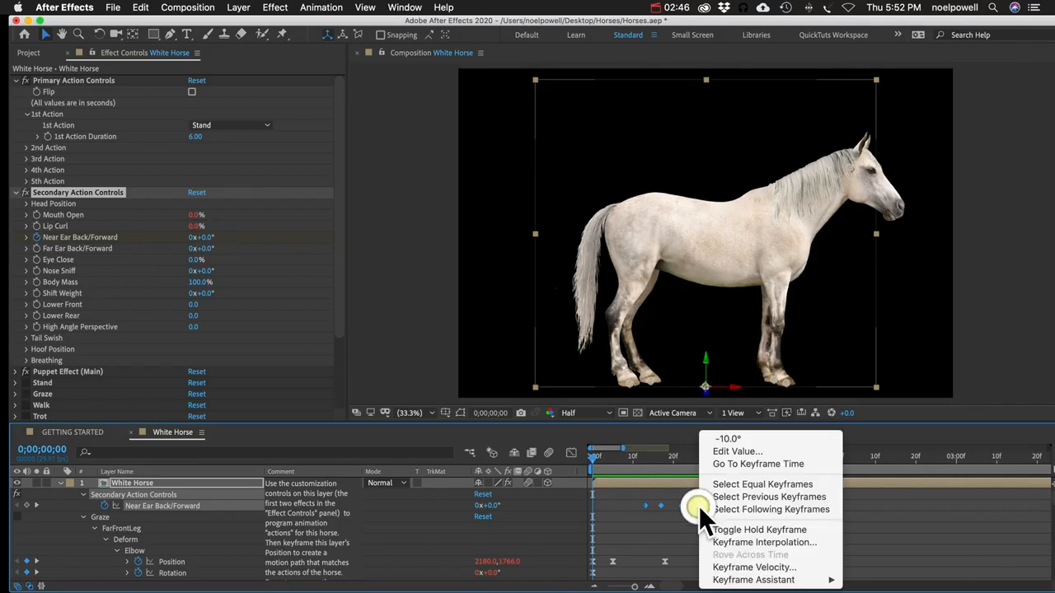
{"action": "mouse_move", "coordinate": [754, 580]}
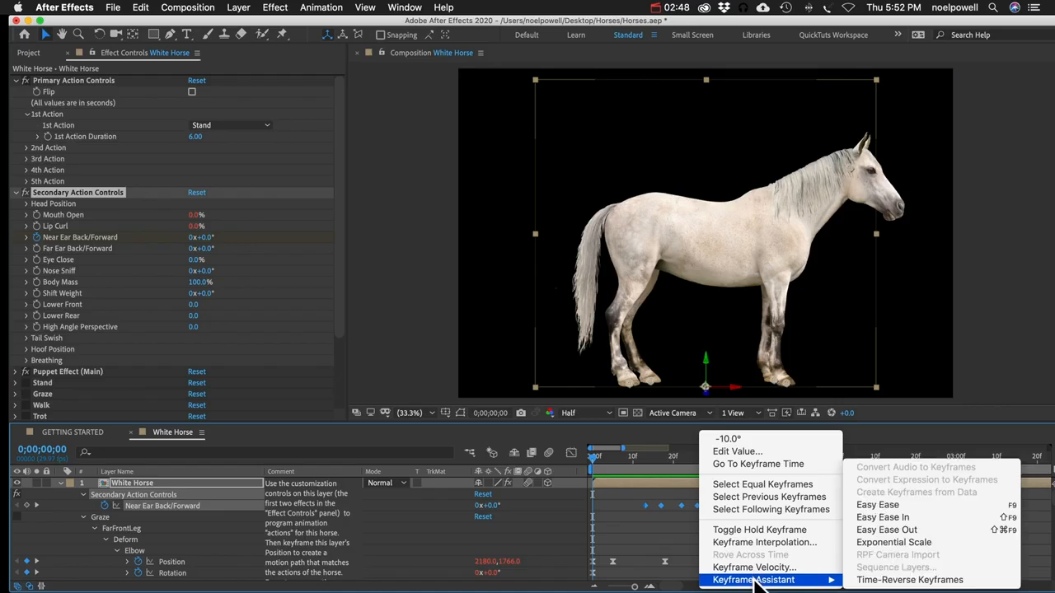
{"action": "left_click", "coordinate": [898, 508]}
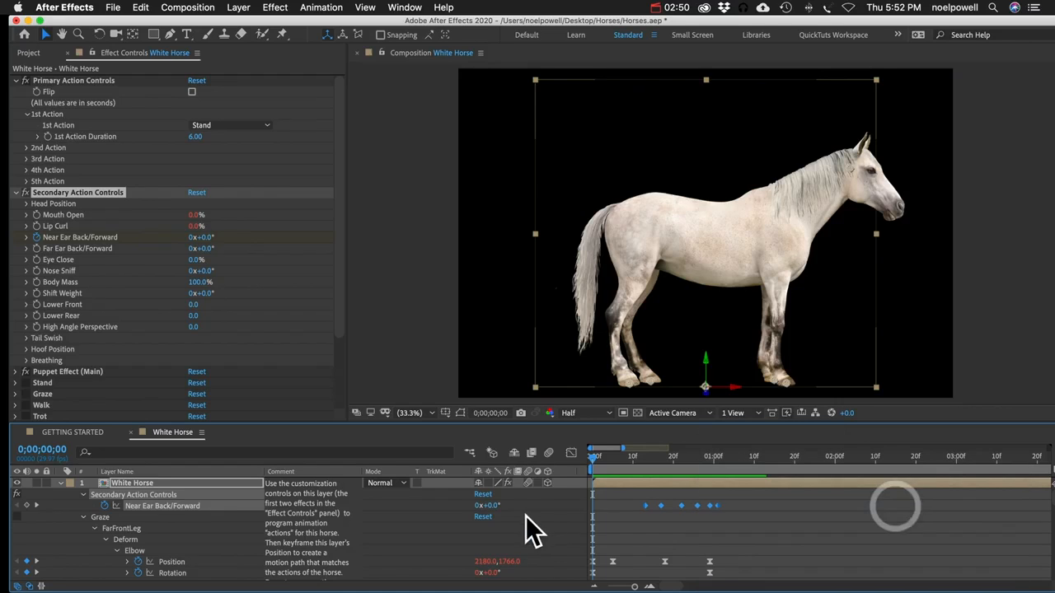
{"action": "left_click", "coordinate": [620, 488]}
{"action": "left_click", "coordinate": [606, 498]}
{"action": "key", "text": "KP_0"}
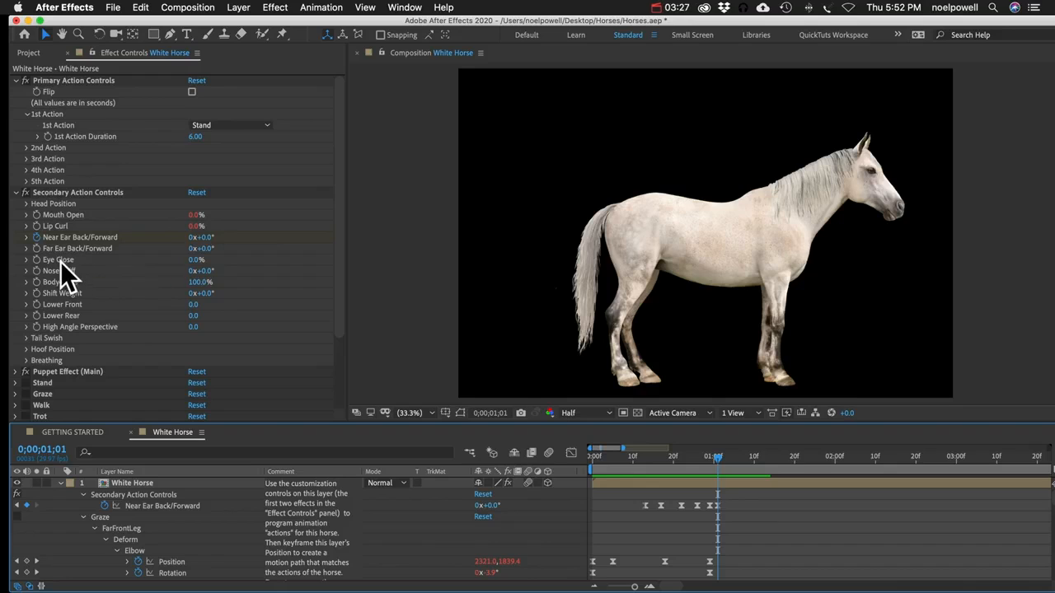
Set Nose Sniff to 237° and Body Mass to 101% in the Secondary Action Controls.
{"action": "left_click_drag", "start_coordinate": [207, 271], "coordinate": [361, 272]}
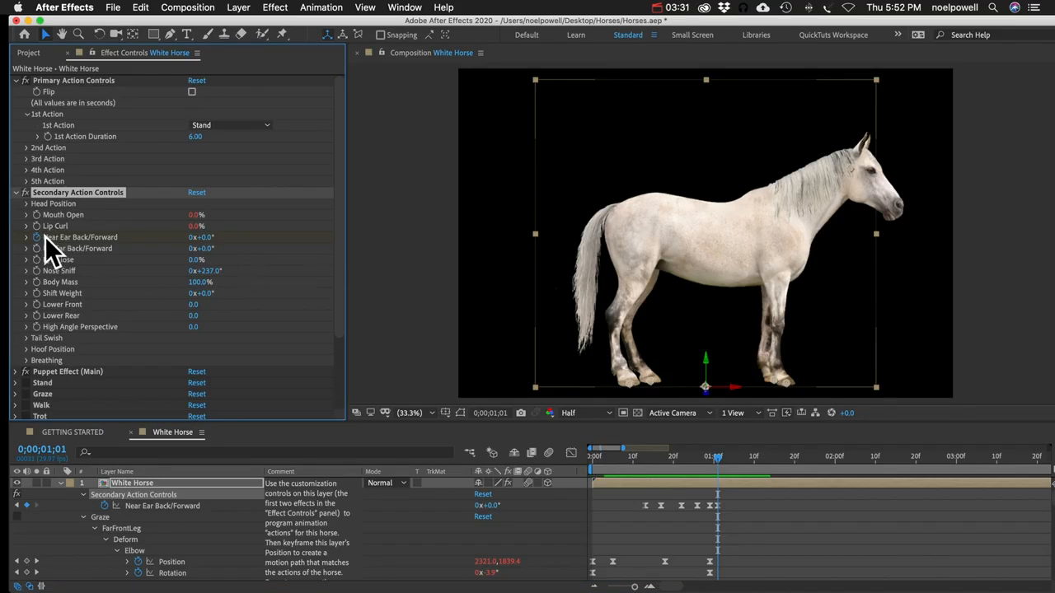
{"action": "left_click", "coordinate": [58, 281]}
{"action": "mouse_move", "coordinate": [199, 288]}
{"action": "left_mouse_down"}
{"action": "mouse_move", "coordinate": [208, 285]}
{"action": "mouse_move", "coordinate": [181, 292]}
{"action": "mouse_move", "coordinate": [189, 288]}
{"action": "left_mouse_up"}
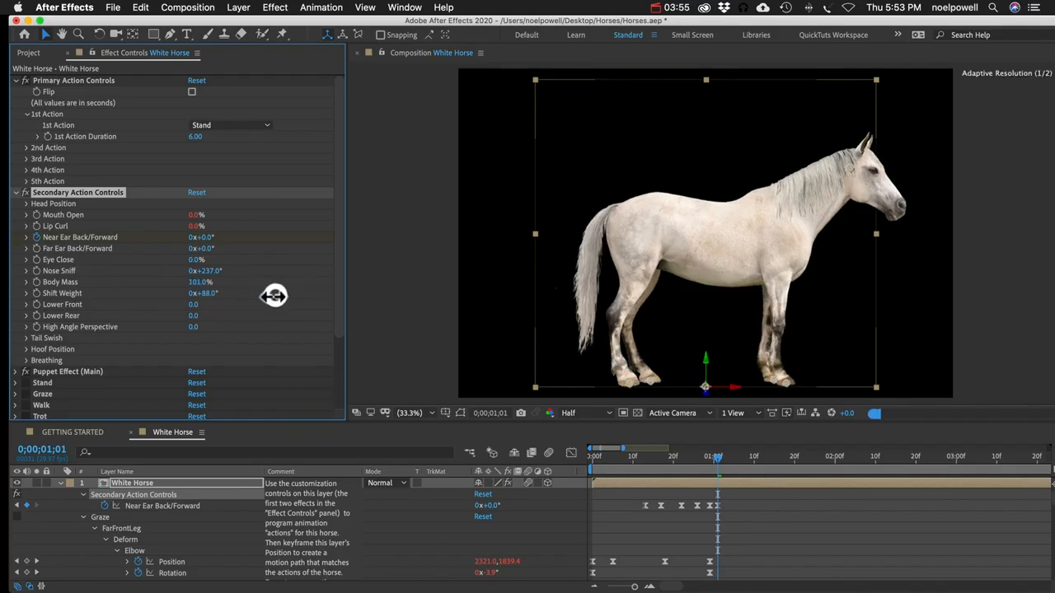
Try raising the Shift Weight, Lower Front and High Angle Perspective values, undoing the Shift Weight change.
{"action": "mouse_move", "coordinate": [272, 299]}
{"action": "left_mouse_down"}
{"action": "mouse_move", "coordinate": [125, 289]}
{"action": "mouse_move", "coordinate": [283, 282]}
{"action": "left_mouse_up"}
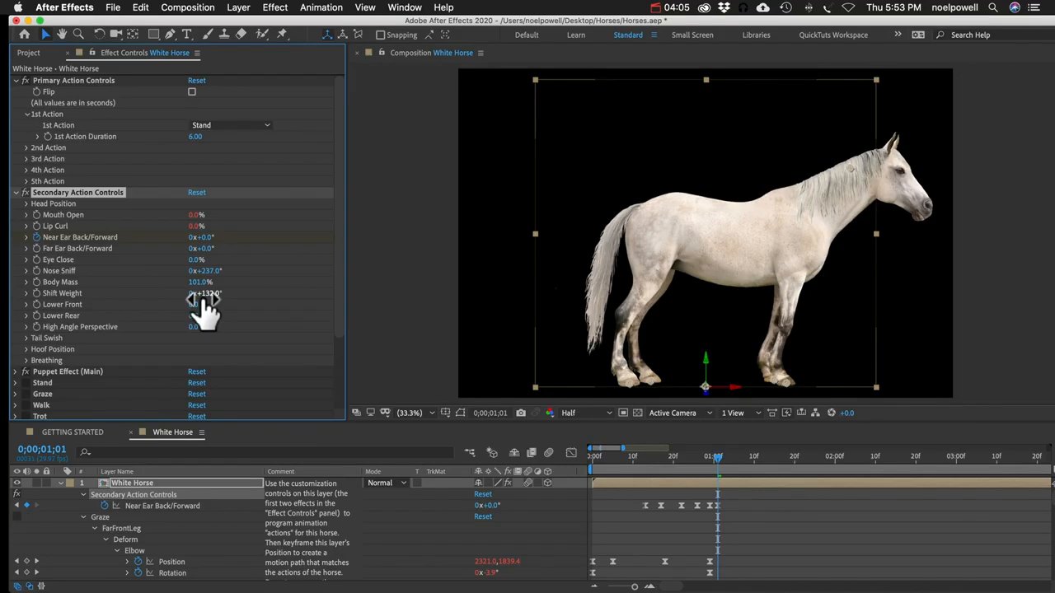
{"action": "key", "text": "super+z"}
{"action": "left_click_drag", "start_coordinate": [194, 305], "coordinate": [457, 307]}
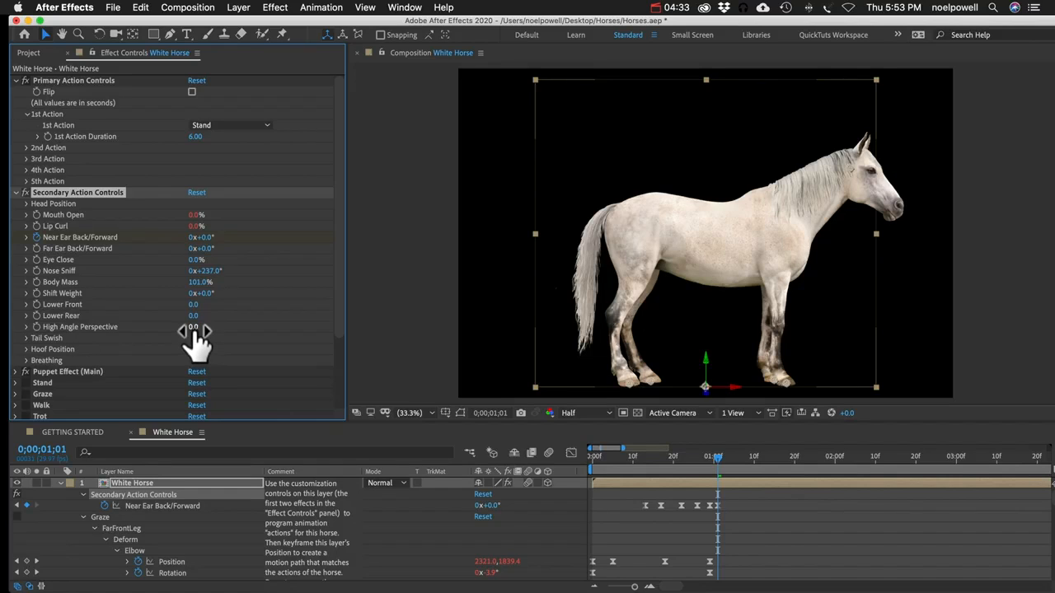
{"action": "left_click_drag", "start_coordinate": [192, 327], "coordinate": [280, 329]}
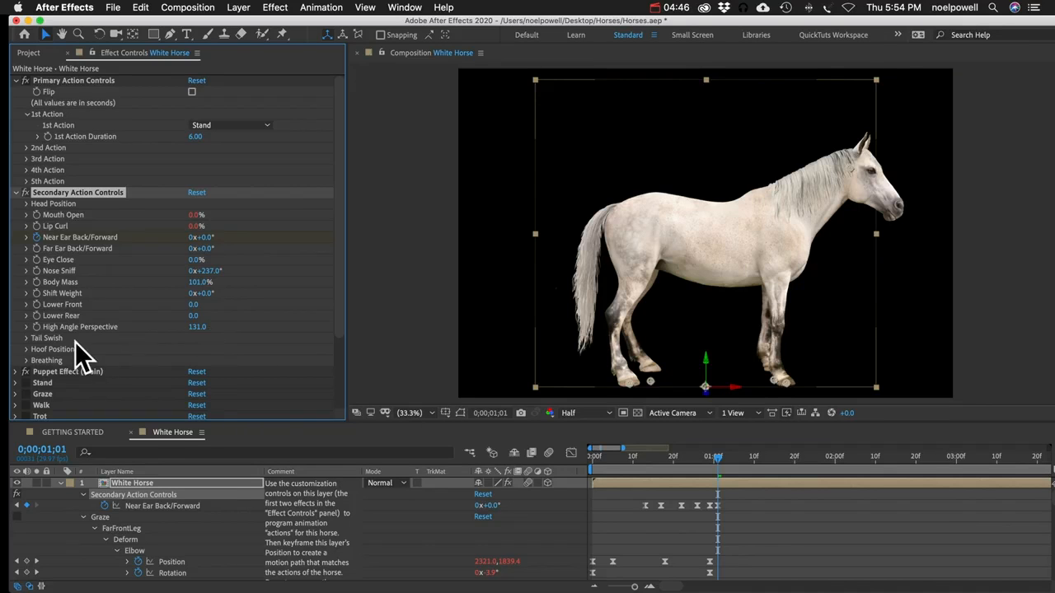
Reveal the Tail Swish settings, switch Tail Swish on and preview the tail movement.
{"action": "left_click", "coordinate": [26, 338]}
{"action": "scroll", "coordinate": [91, 356], "scroll_direction": "down", "scroll_amount": 2}
{"action": "scroll", "coordinate": [91, 356], "scroll_direction": "down", "scroll_amount": 1}
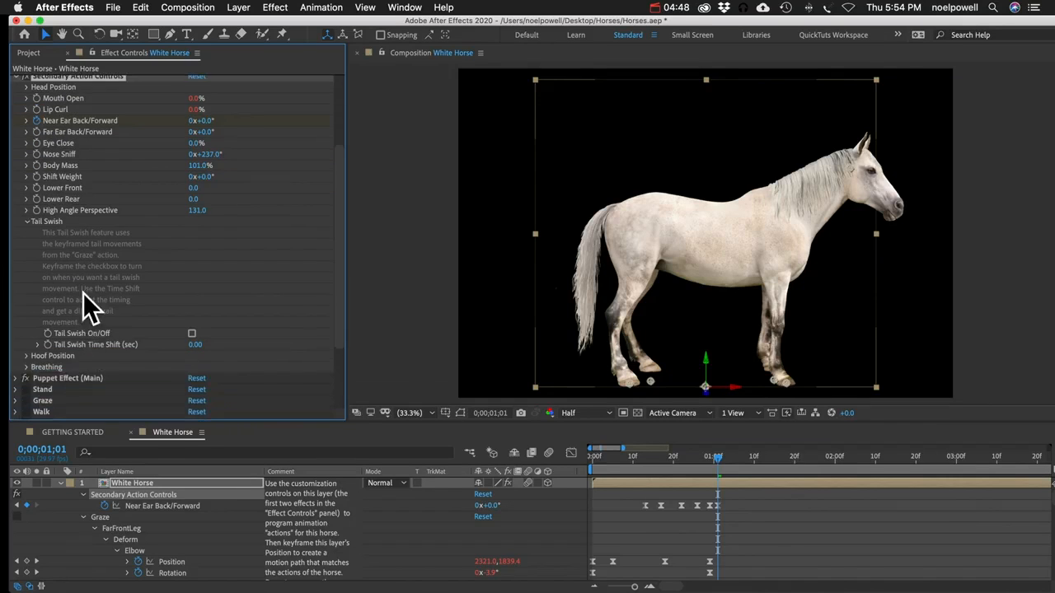
{"action": "left_click", "coordinate": [192, 334]}
{"action": "key", "text": "0"}
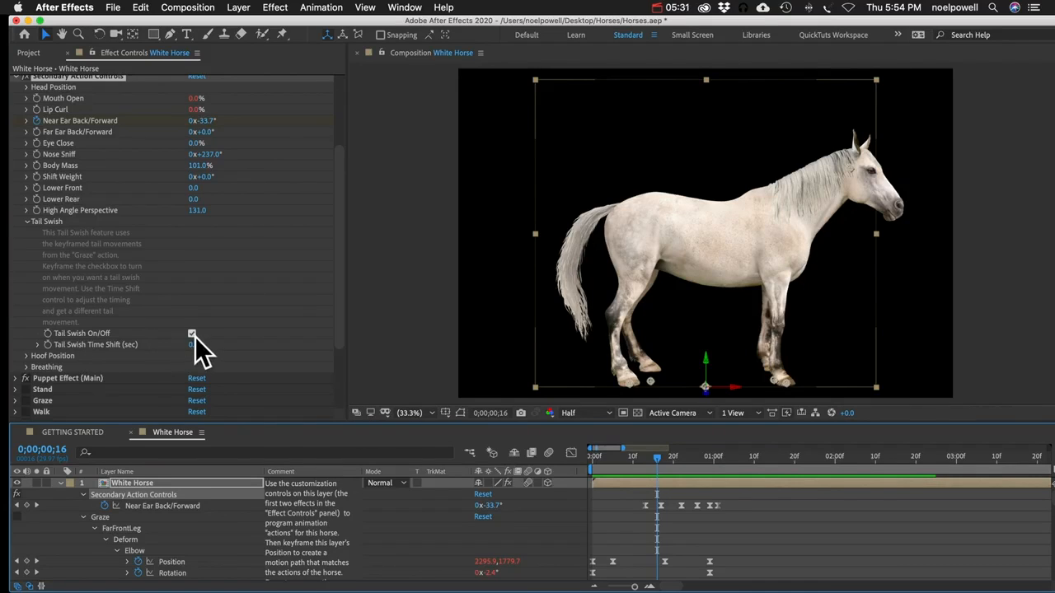
Try keyframing Tail Swish On/Off at 0;00;00;16, remove that keyframing and try adjusting Tail Swish Time Shift.
{"action": "scroll", "coordinate": [186, 235], "scroll_direction": "up", "scroll_amount": 3}
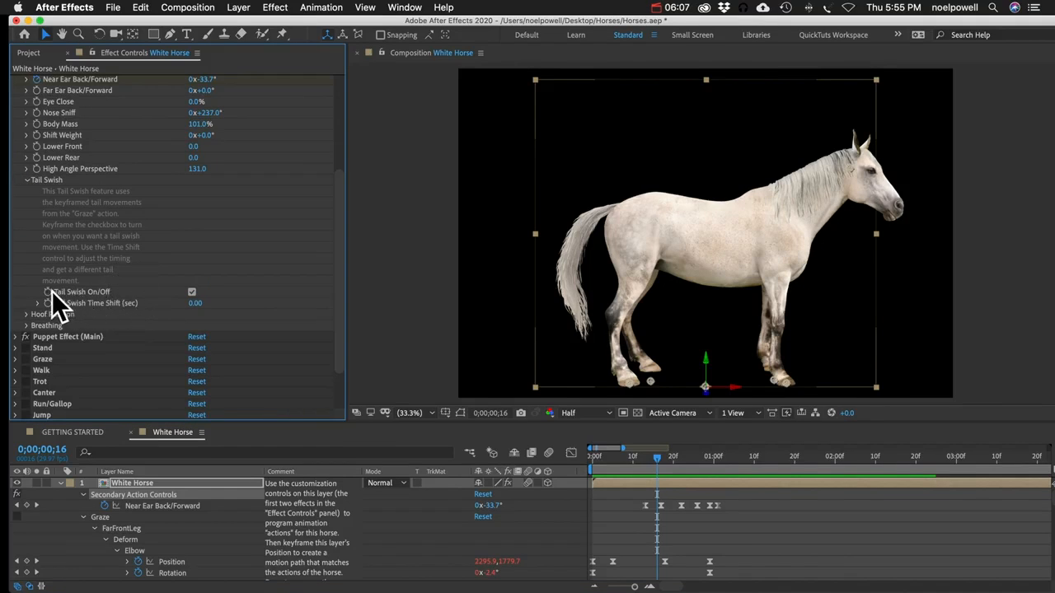
{"action": "left_click", "coordinate": [46, 292]}
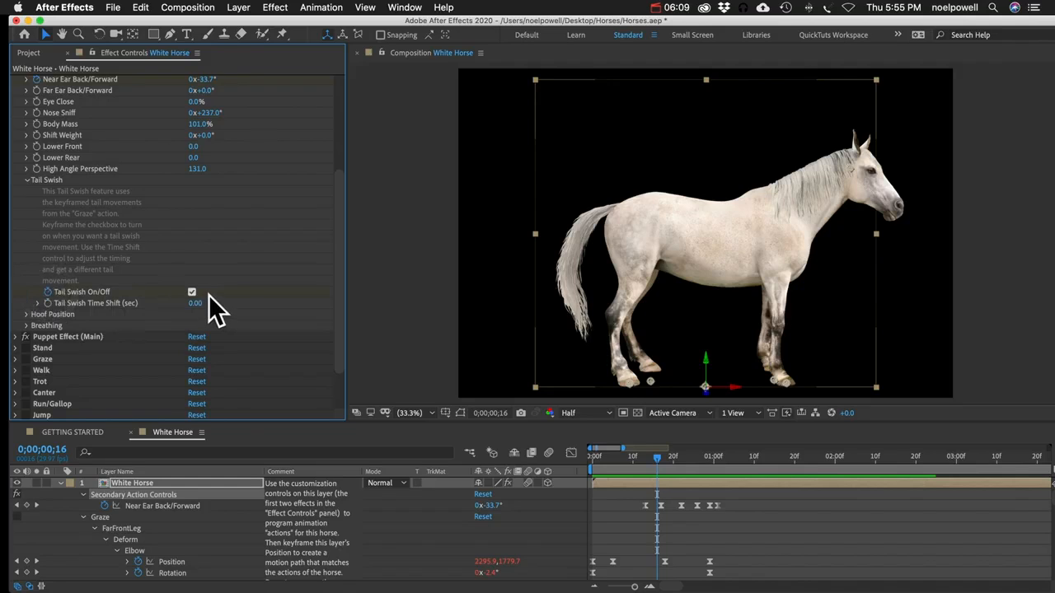
{"action": "left_click", "coordinate": [47, 292]}
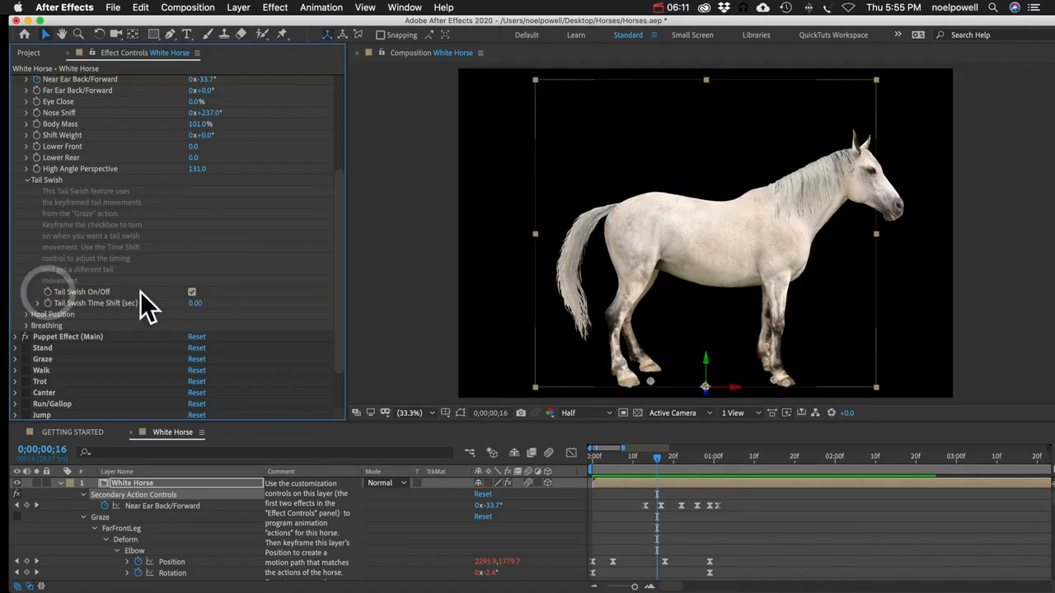
{"action": "left_click", "coordinate": [191, 310]}
{"action": "left_click_drag", "start_coordinate": [201, 306], "coordinate": [196, 308]}
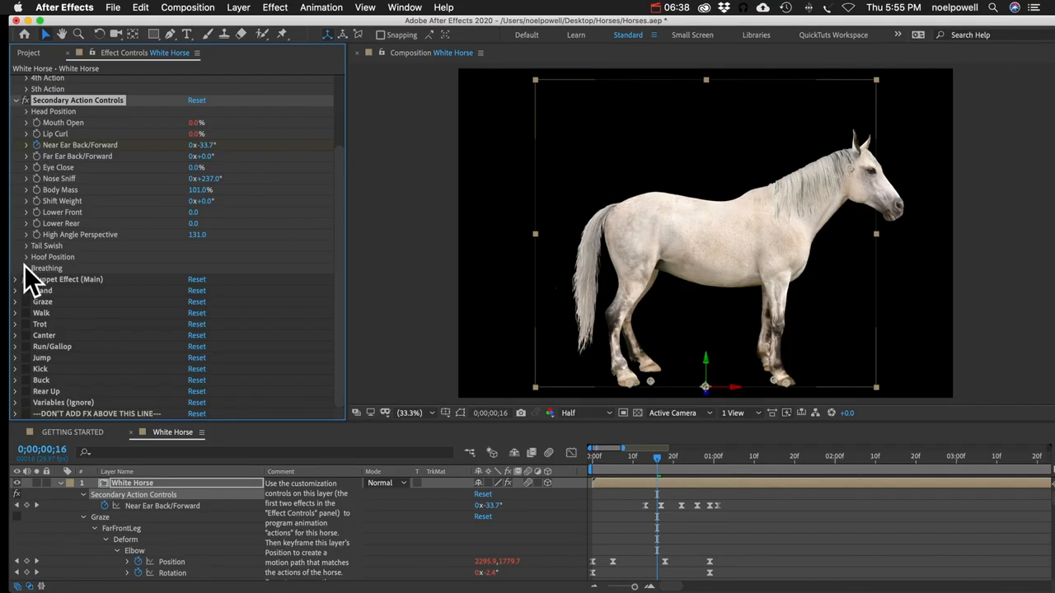
Reveal the Hoof Position settings and check the Head Position settings.
{"action": "left_click", "coordinate": [26, 257]}
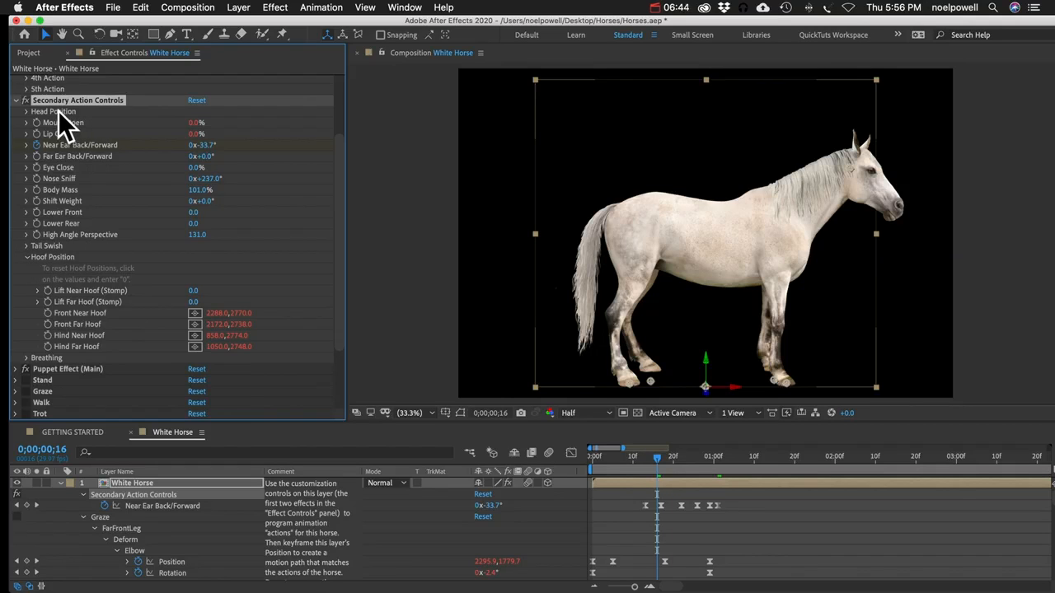
{"action": "left_click", "coordinate": [25, 112]}
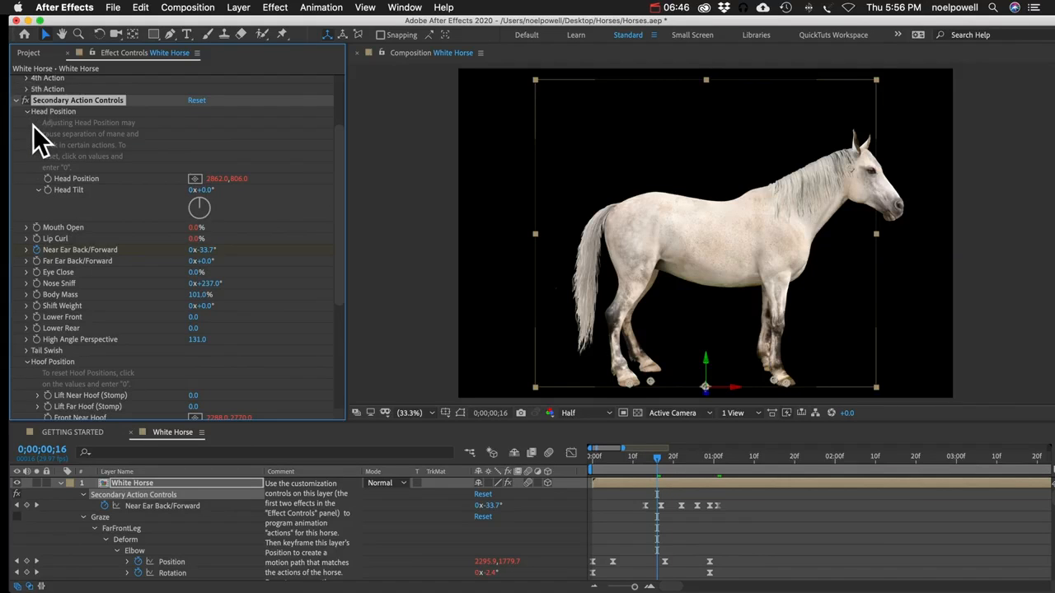
{"action": "left_click", "coordinate": [27, 113]}
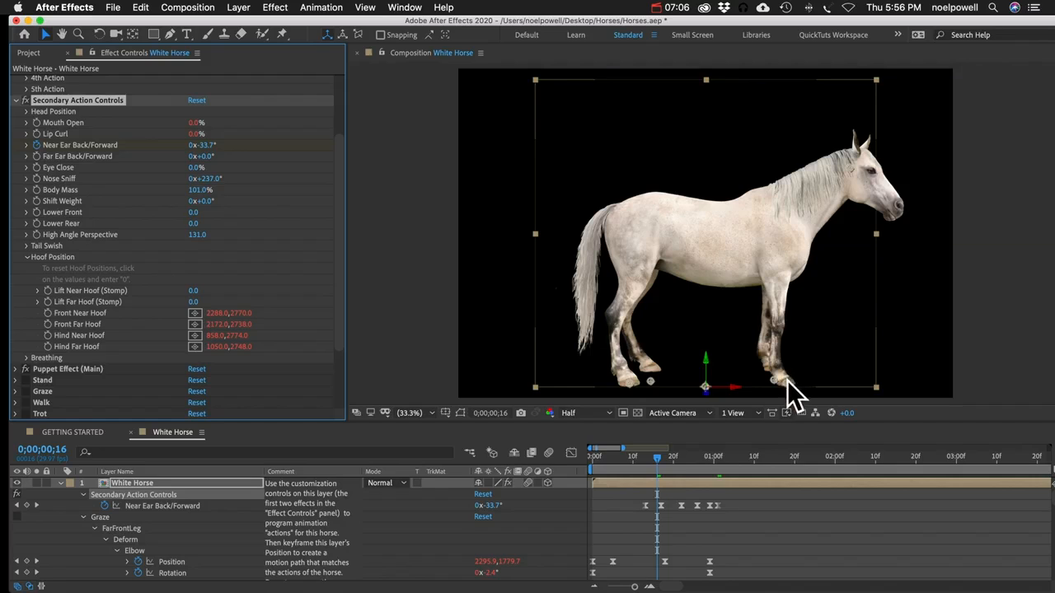
Try repositioning the head and the front near hoof directly in the composition, undoing the trial moves.
{"action": "left_click_drag", "start_coordinate": [857, 156], "coordinate": [871, 255]}
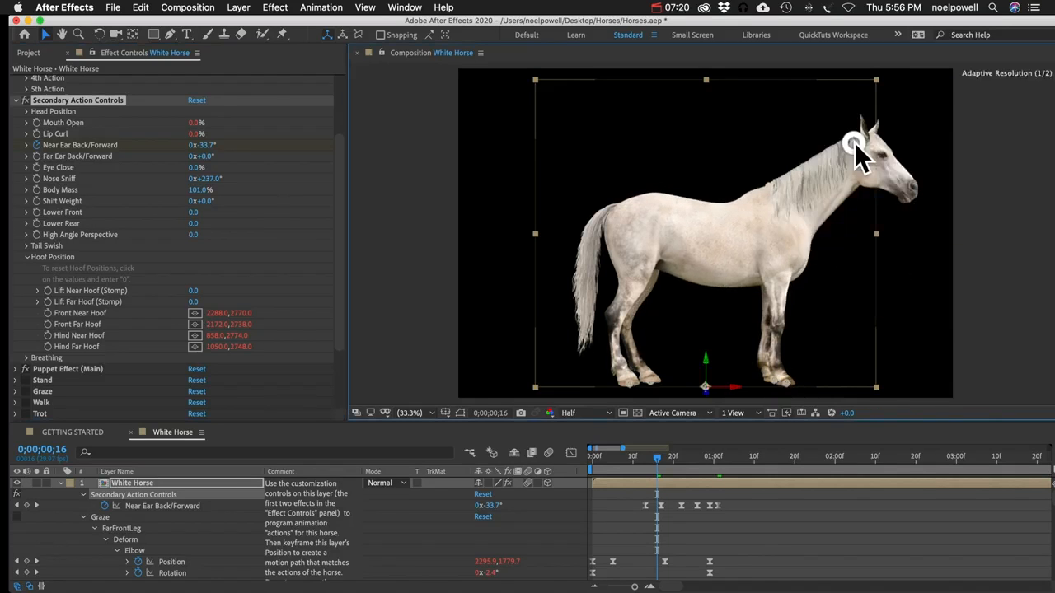
{"action": "left_click_drag", "start_coordinate": [787, 383], "coordinate": [745, 373]}
{"action": "key", "text": "super+z"}
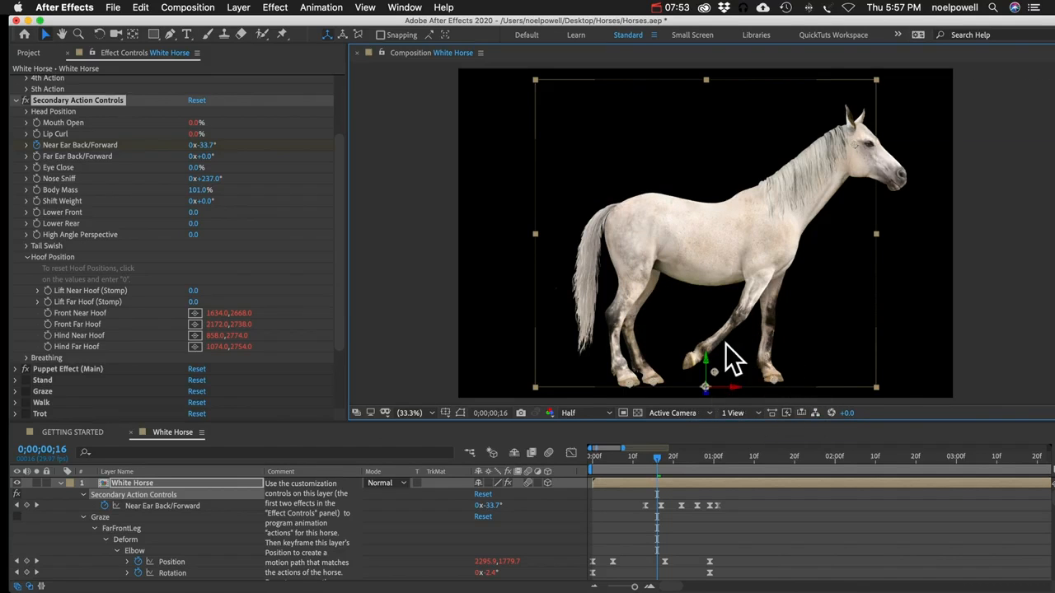
{"action": "key", "text": "super+z"}
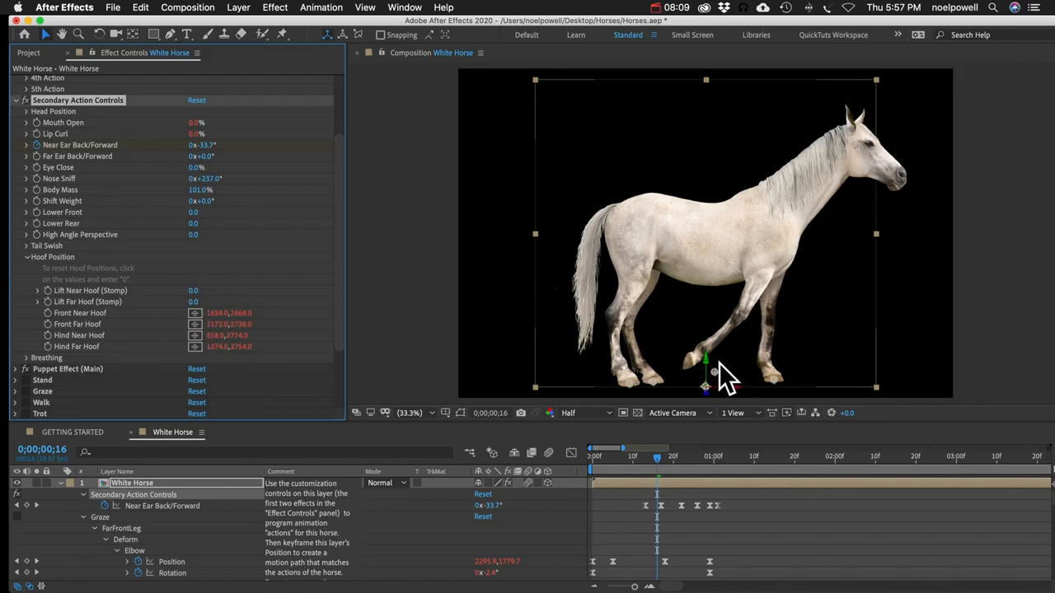
Reset the Front Near Hoof position to 0, 0 and check the Front Far Hoof and Hind Near Hoof values.
{"action": "left_click", "coordinate": [217, 313]}
{"action": "type", "text": "0"}
{"action": "key", "text": "Tab"}
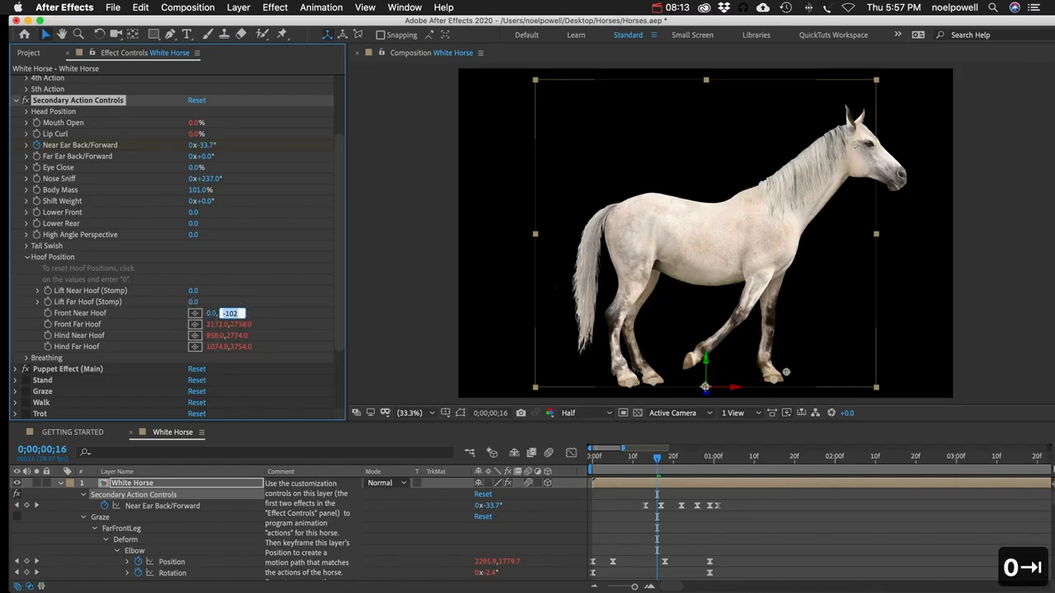
{"action": "type", "text": "0"}
{"action": "key", "text": "Return"}
{"action": "left_click", "coordinate": [215, 324]}
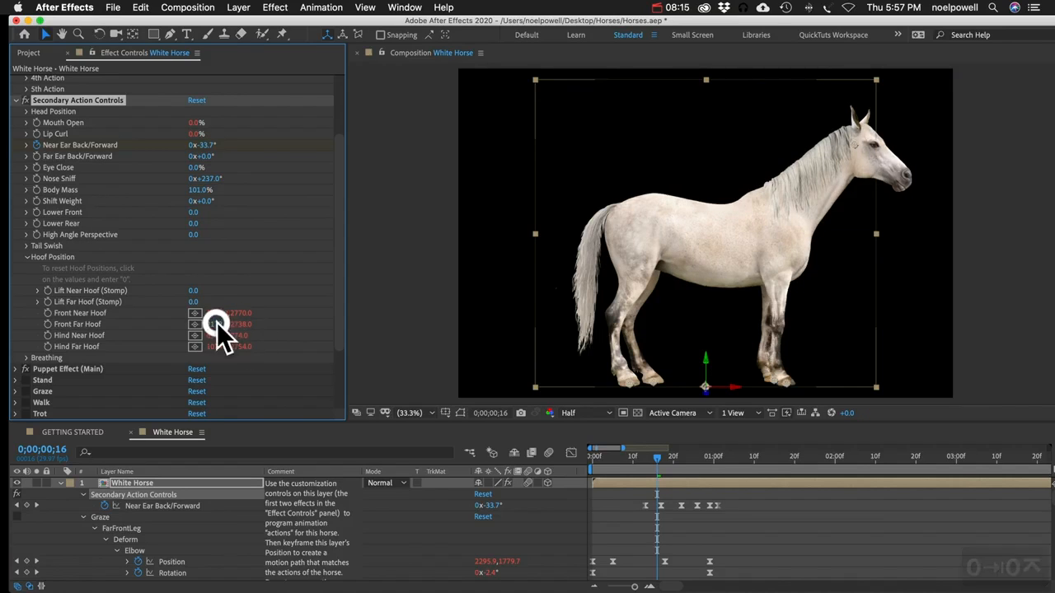
{"action": "left_click", "coordinate": [211, 335]}
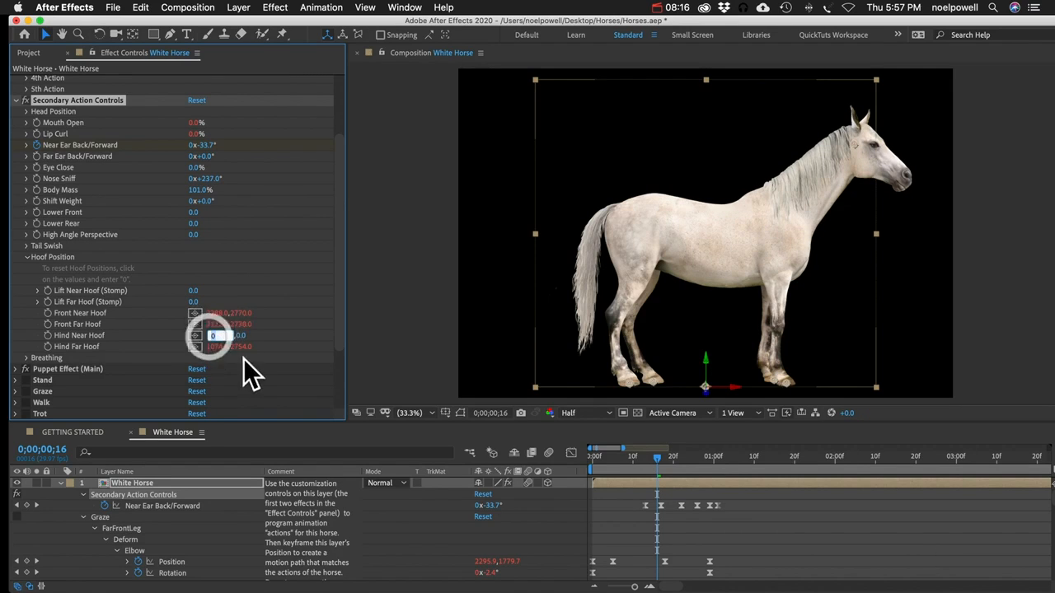
Reveal the Head Position settings and reset Head Position to 0, 0.
{"action": "left_click", "coordinate": [27, 111]}
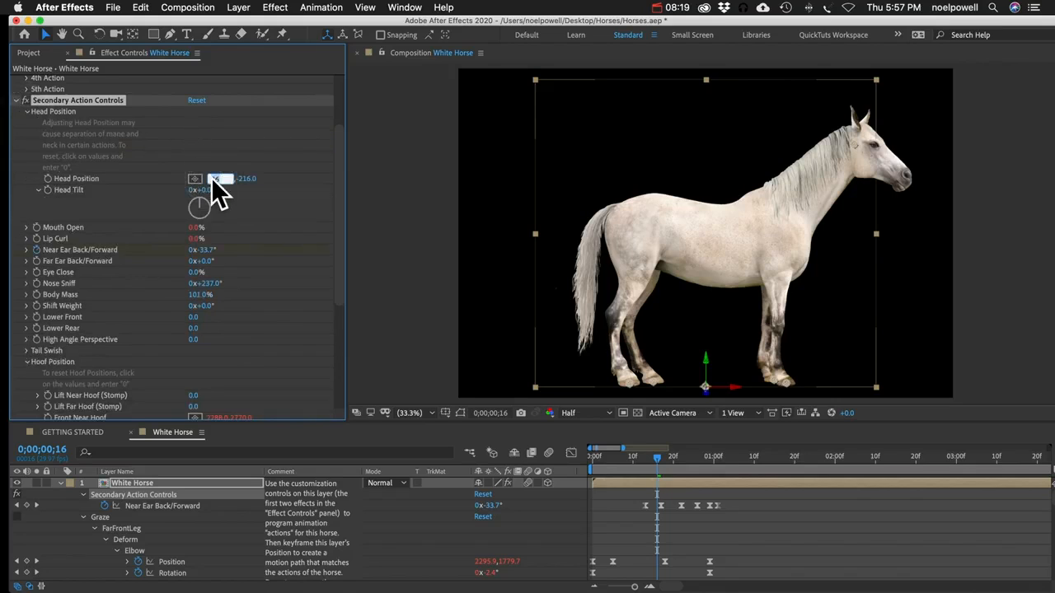
{"action": "type", "text": "0"}
{"action": "key", "text": "Tab"}
{"action": "type", "text": "0"}
{"action": "key", "text": "Return"}
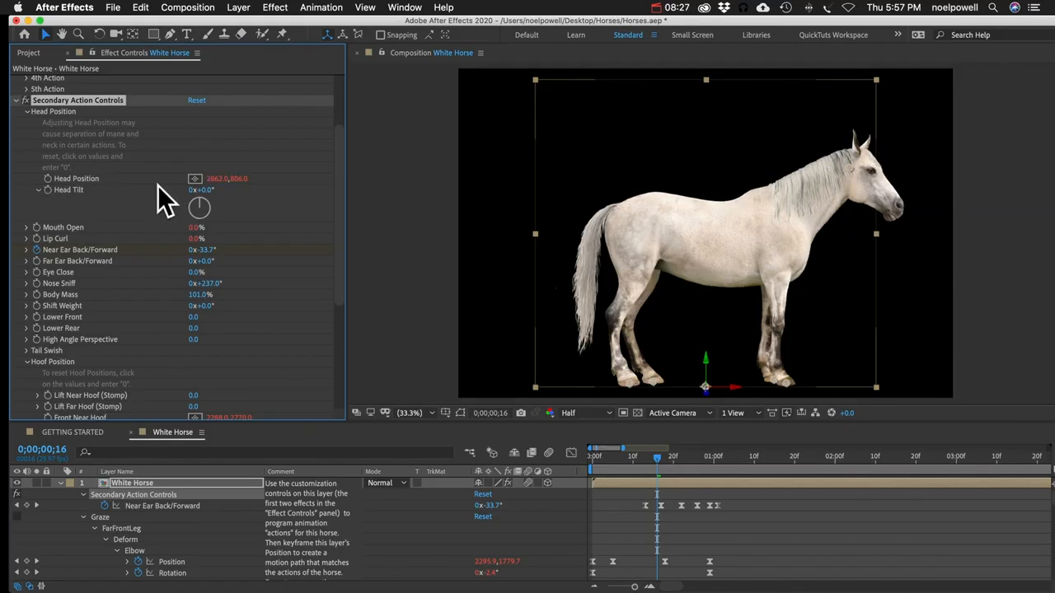
Try adjusting Head Tilt, and reveal the Breathing settings to preview the horse's animation from the first frame.
{"action": "mouse_move", "coordinate": [206, 191]}
{"action": "left_mouse_down"}
{"action": "mouse_move", "coordinate": [227, 193]}
{"action": "mouse_move", "coordinate": [217, 189]}
{"action": "left_mouse_up"}
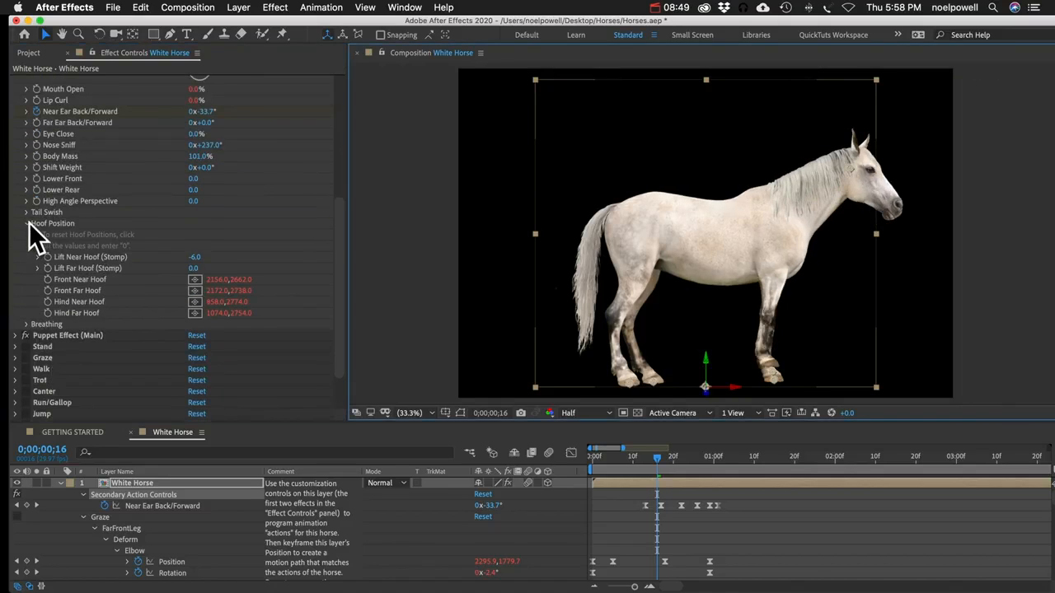
{"action": "left_click", "coordinate": [29, 224]}
{"action": "left_click", "coordinate": [27, 268]}
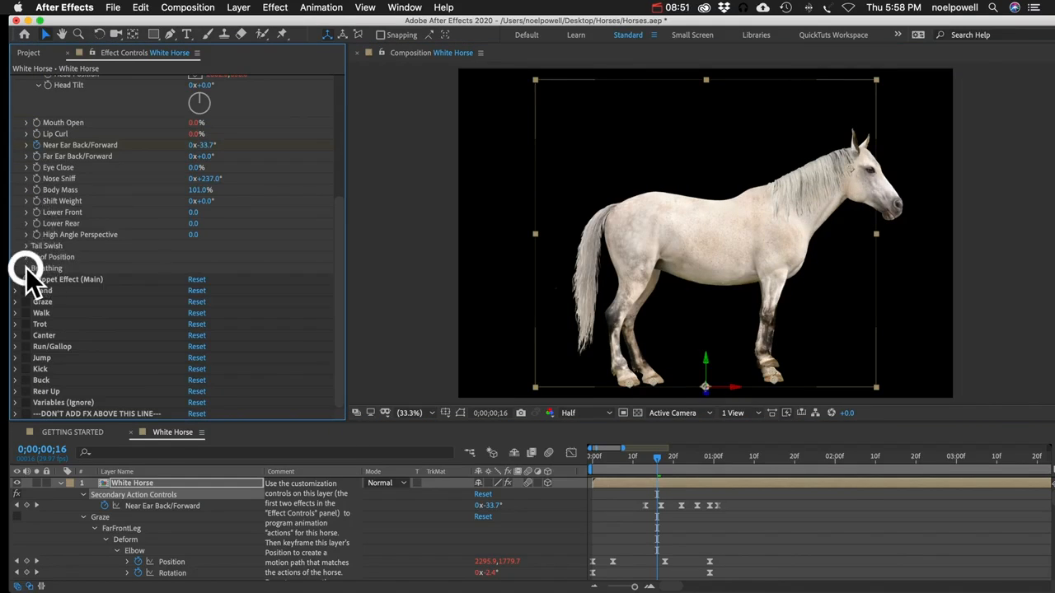
{"action": "left_click", "coordinate": [592, 458]}
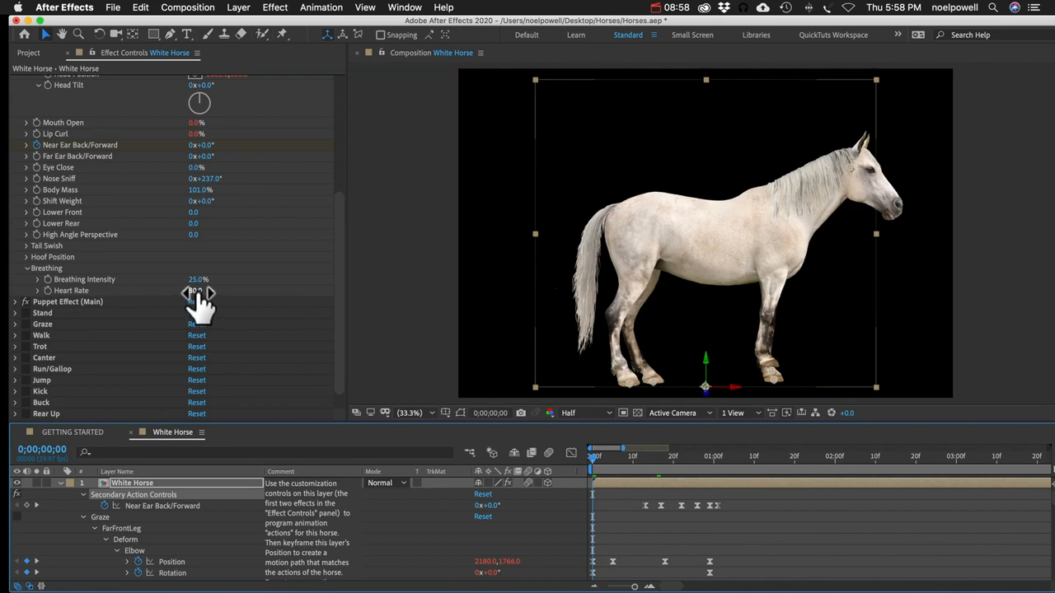
{"action": "key", "text": "space"}
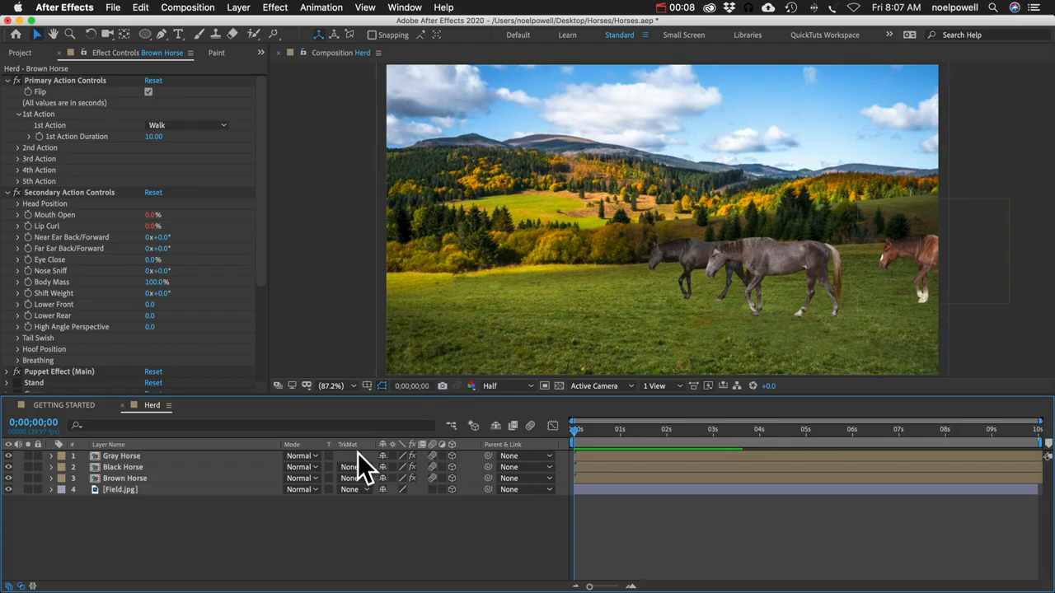
Preview the Herd composition's walking horses and return to the first frame.
{"action": "key", "text": "KP_0"}
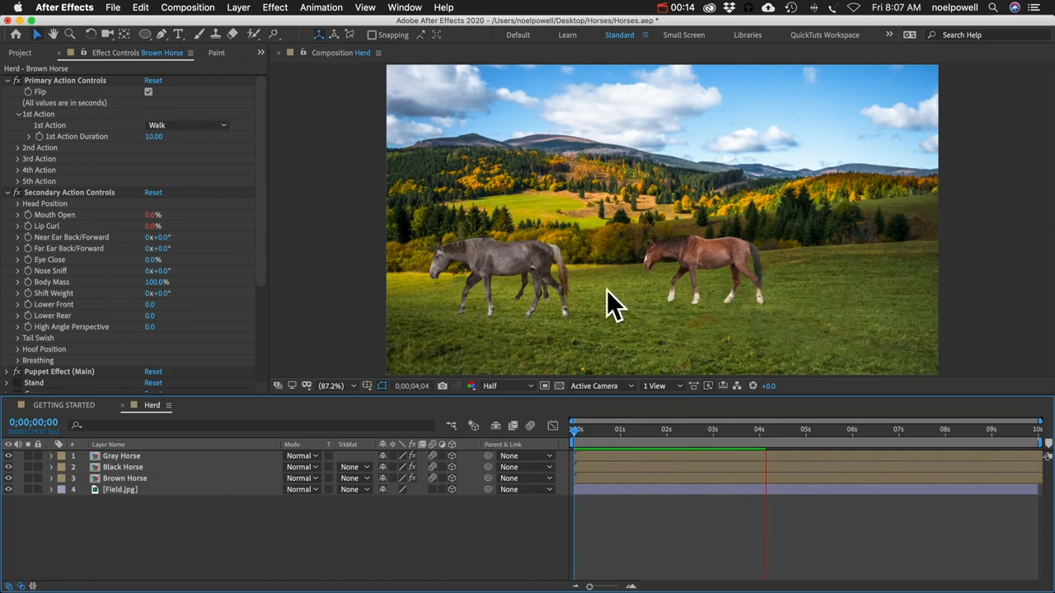
{"action": "key", "text": "KP_0"}
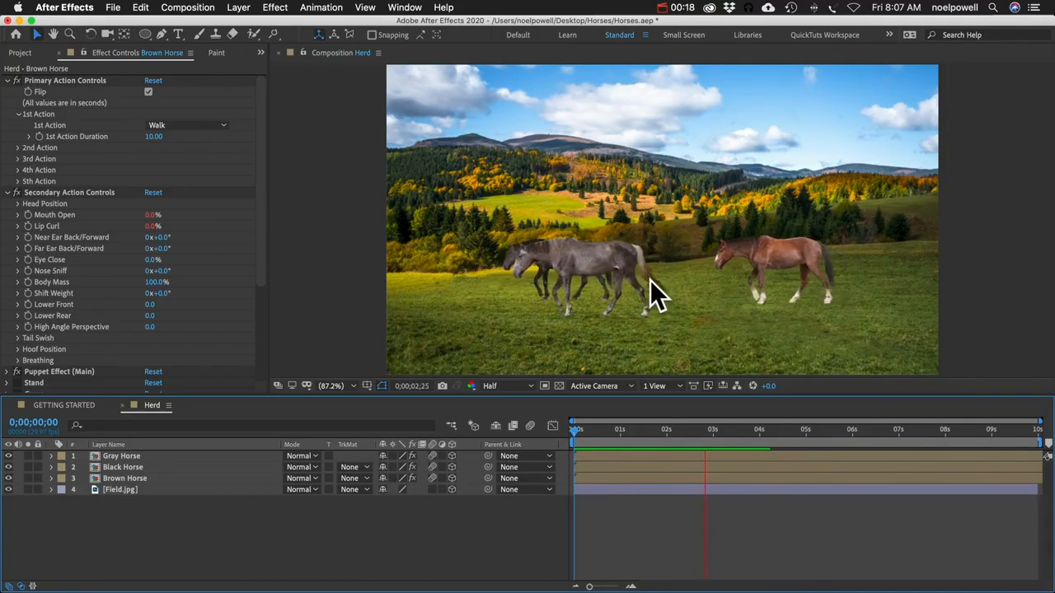
{"action": "key", "text": "space"}
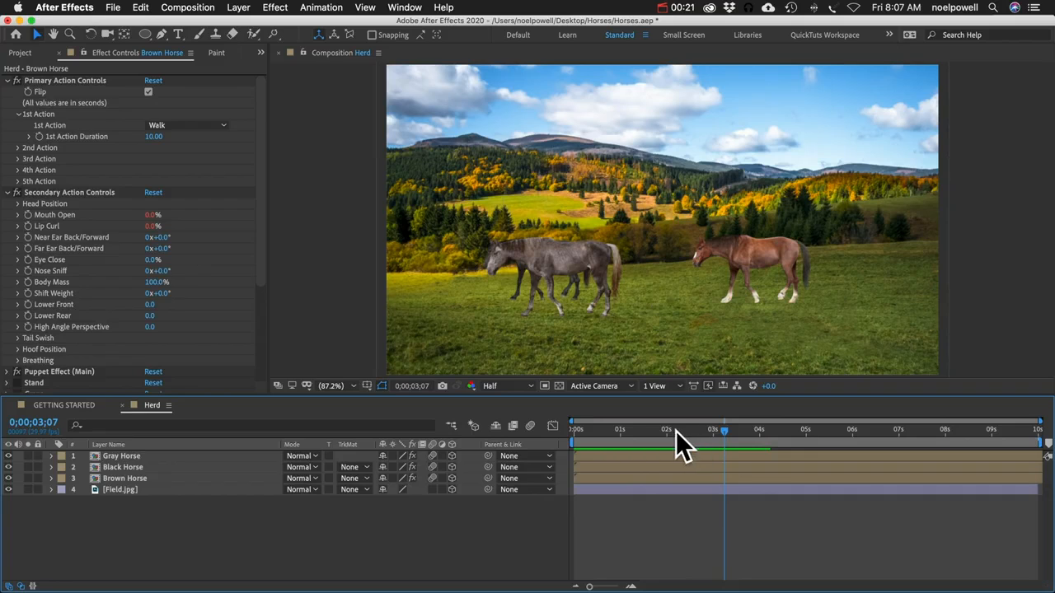
{"action": "key", "text": "Home"}
Check the Black Horse's 2nd Action settings and slide its layer slightly earlier in time to offset its walk.
{"action": "left_click", "coordinate": [119, 466]}
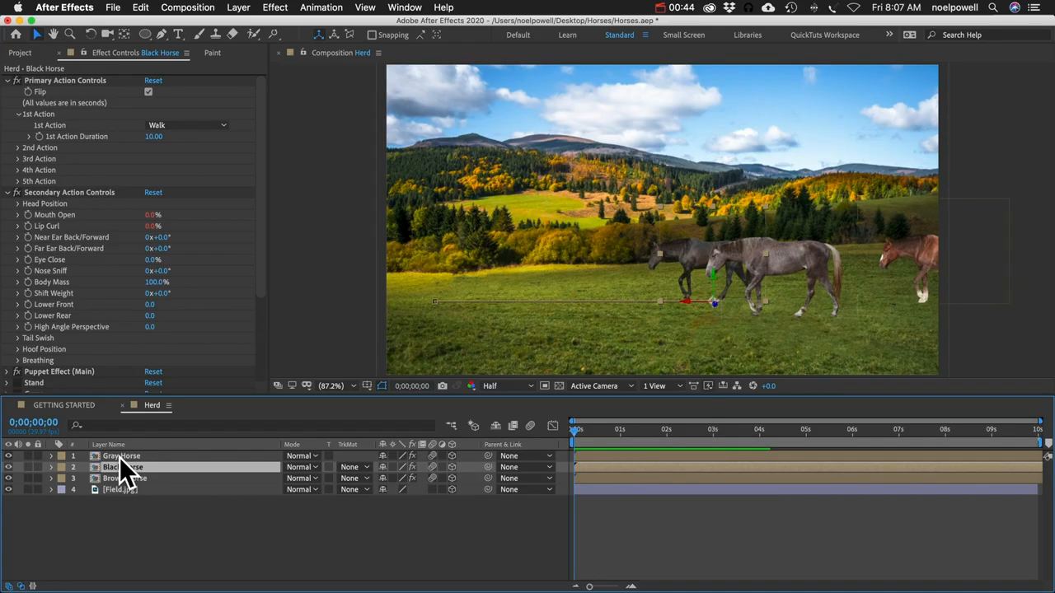
{"action": "left_click", "coordinate": [18, 148]}
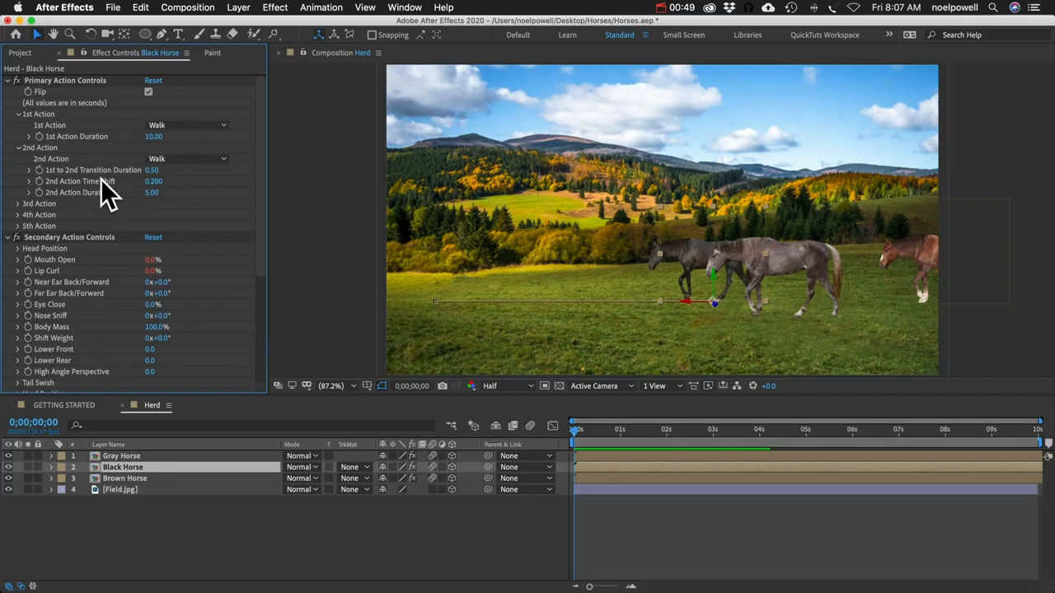
{"action": "left_click", "coordinate": [18, 148]}
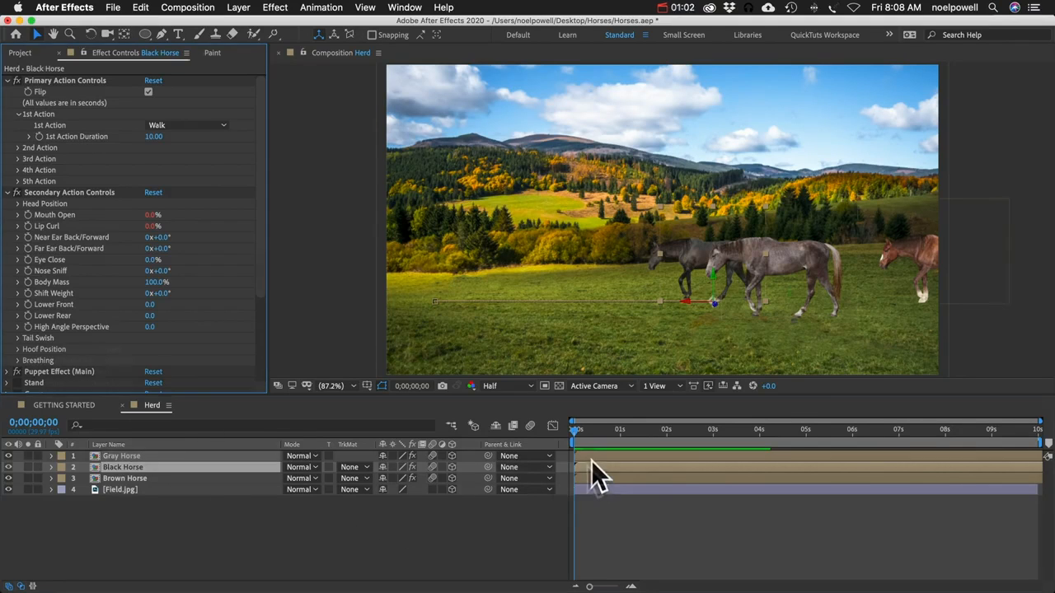
{"action": "left_click", "coordinate": [591, 459]}
{"action": "left_click", "coordinate": [582, 468]}
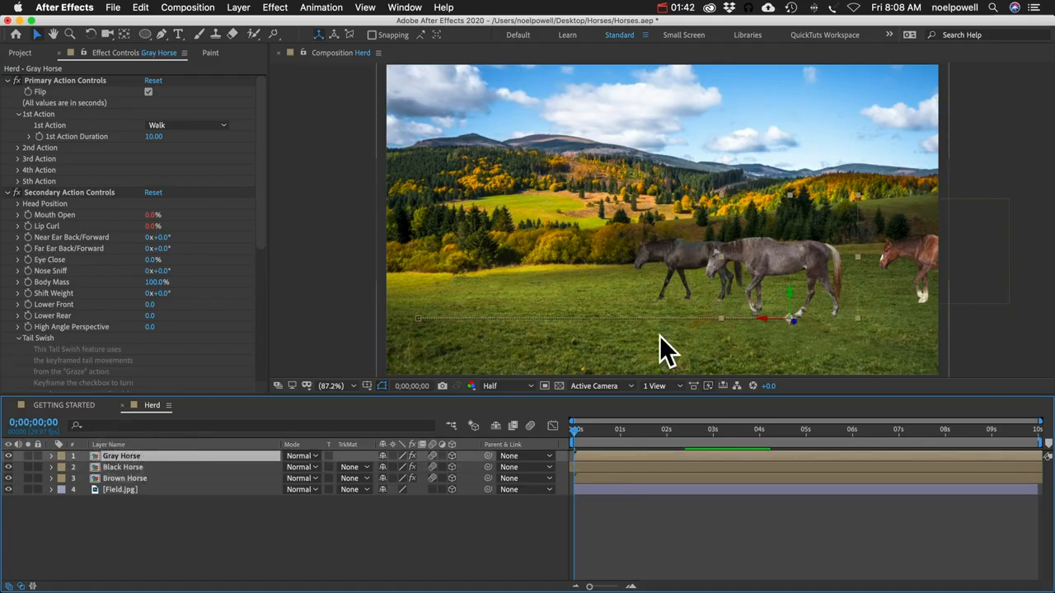
Raise the Gray Horse's head in the composition and set Body Mass to 115%, Lower Front to -13 and Lower Rear to 23.
{"action": "left_click", "coordinate": [58, 192]}
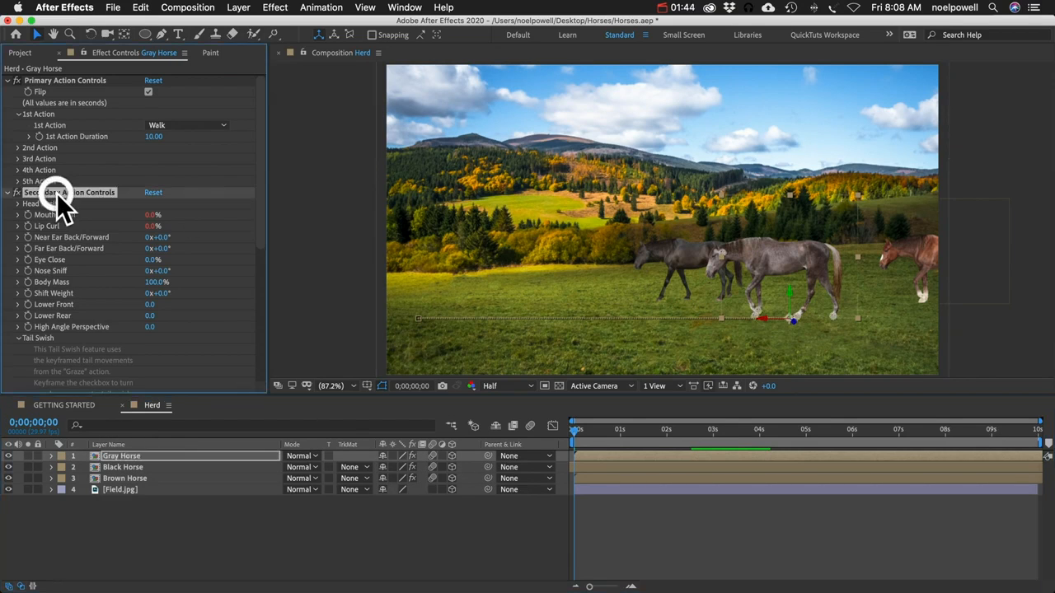
{"action": "left_click", "coordinate": [722, 238]}
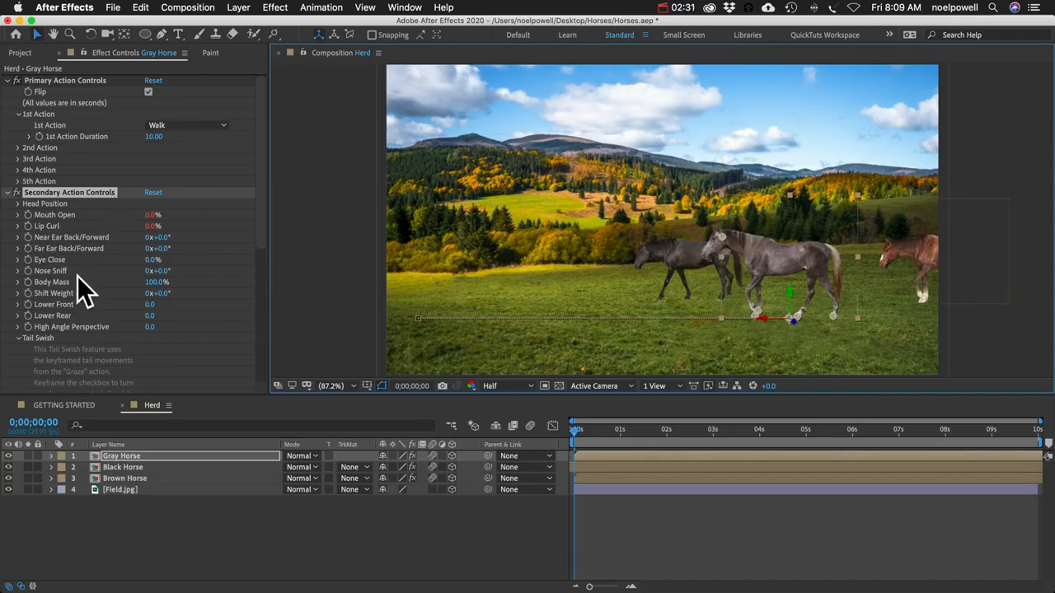
{"action": "left_click", "coordinate": [155, 283]}
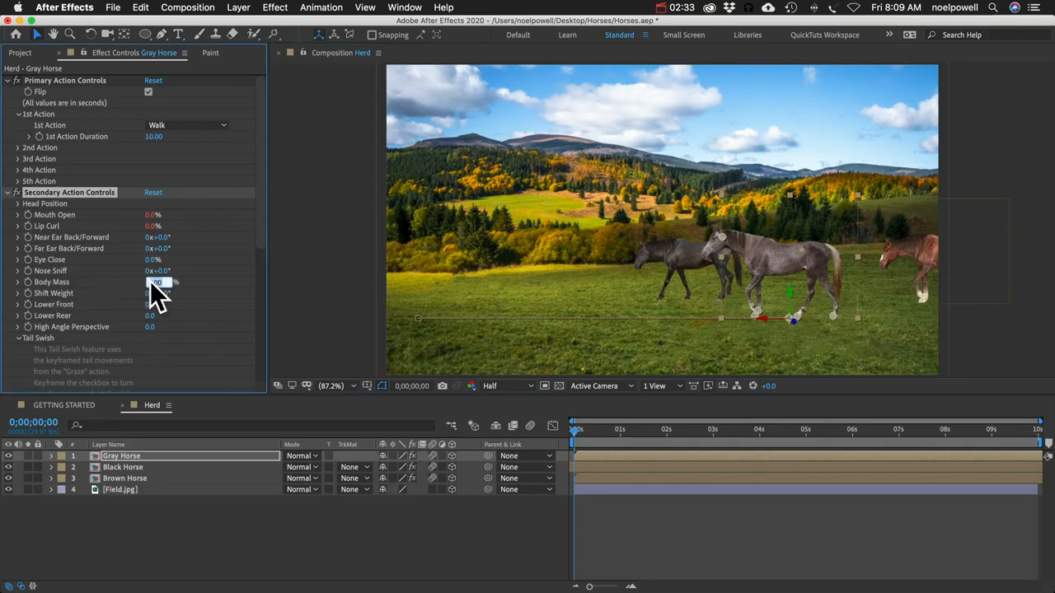
{"action": "type", "text": "115"}
{"action": "key", "text": "Return"}
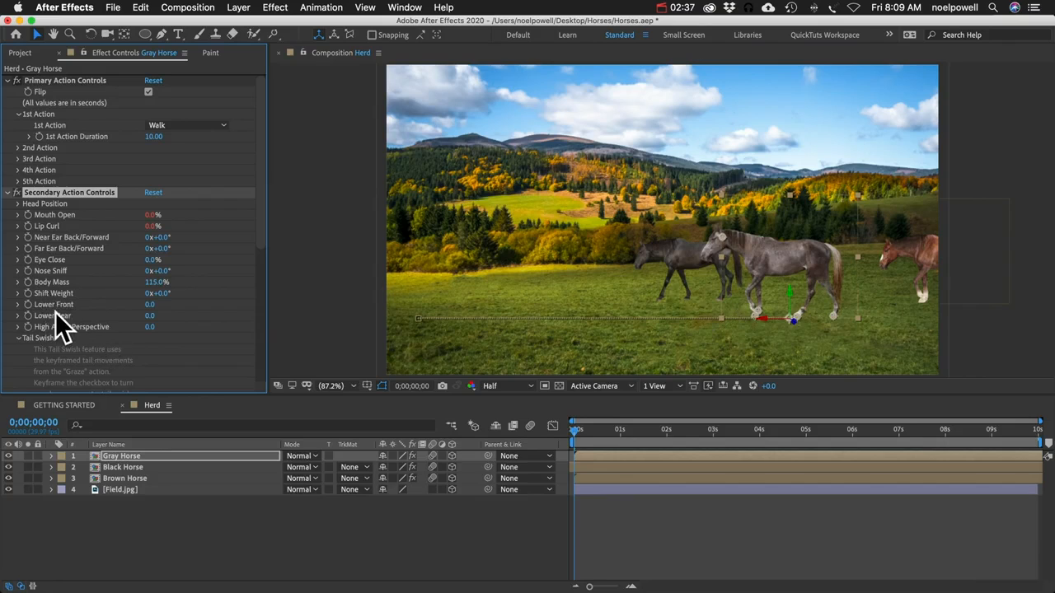
{"action": "mouse_move", "coordinate": [145, 314]}
{"action": "left_mouse_down"}
{"action": "mouse_move", "coordinate": [165, 320]}
{"action": "mouse_move", "coordinate": [138, 303]}
{"action": "left_mouse_up"}
Toggle the Gray Horse's Tail Swish off and back on, and set Tail Swish Time Shift to 5 seconds.
{"action": "scroll", "coordinate": [59, 346], "scroll_direction": "down", "scroll_amount": 5}
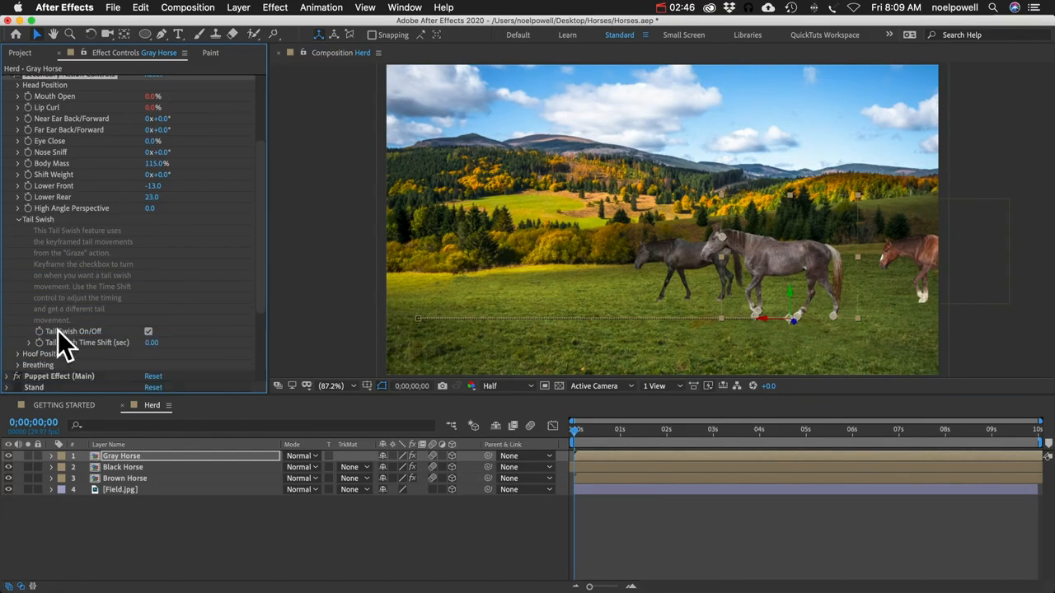
{"action": "left_click", "coordinate": [150, 330]}
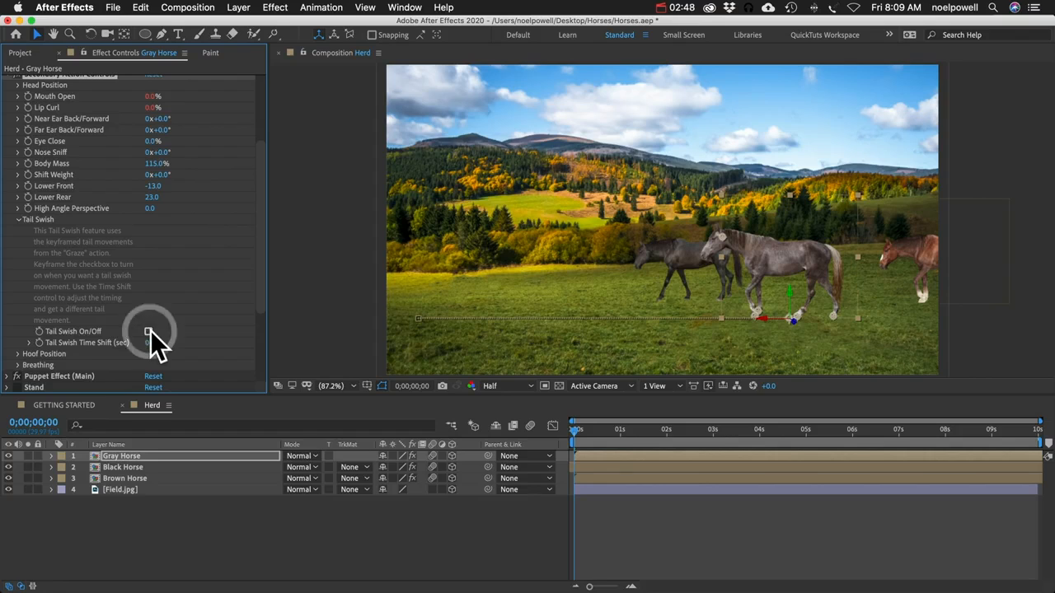
{"action": "left_click", "coordinate": [149, 332]}
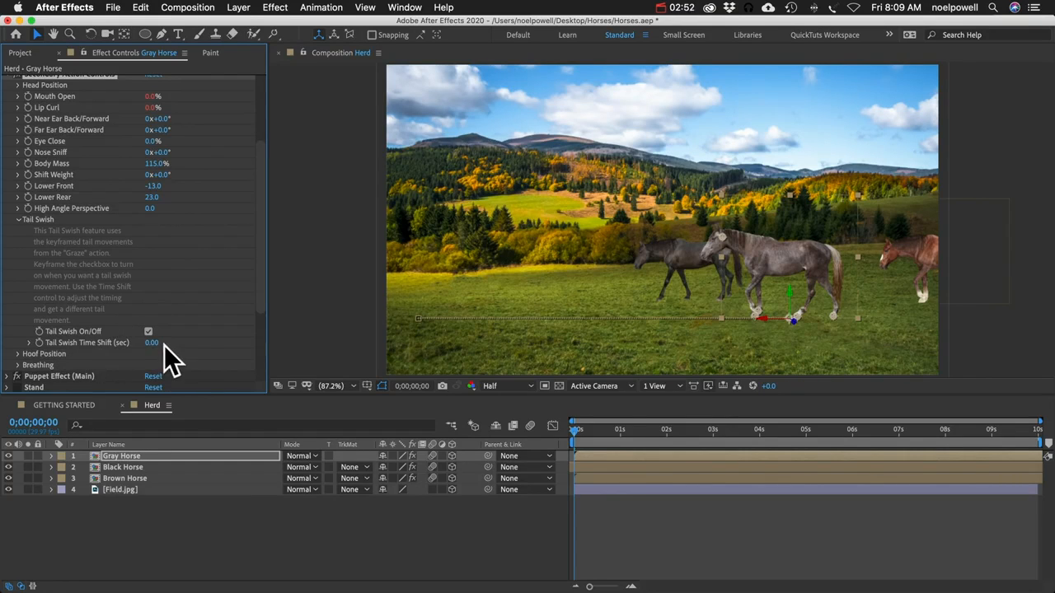
{"action": "left_click", "coordinate": [152, 342]}
{"action": "type", "text": "5"}
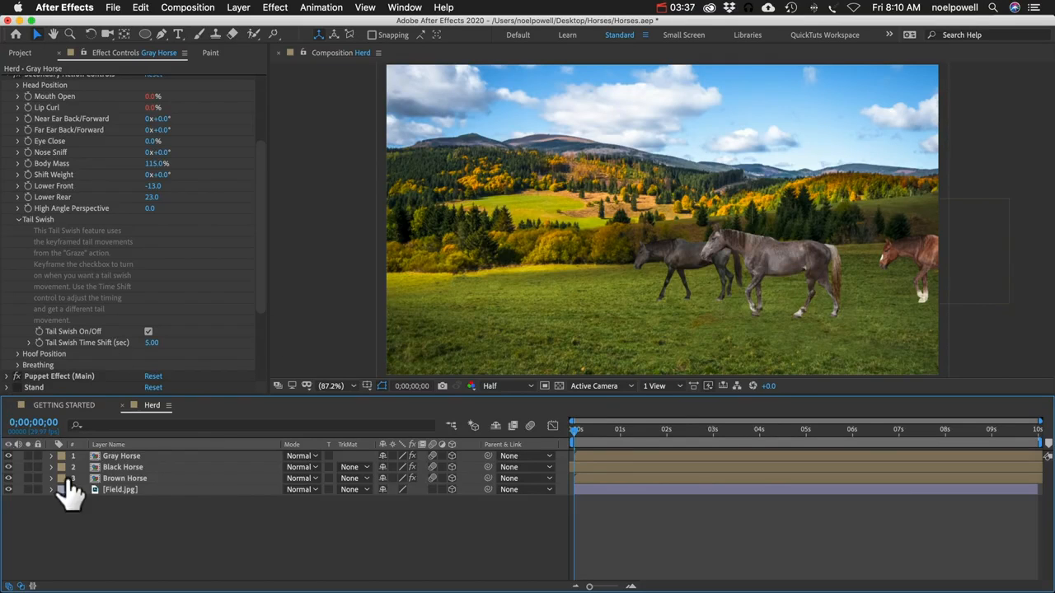
Reveal all keyframed properties of the Gray Horse layer and look through them.
{"action": "left_click", "coordinate": [122, 455]}
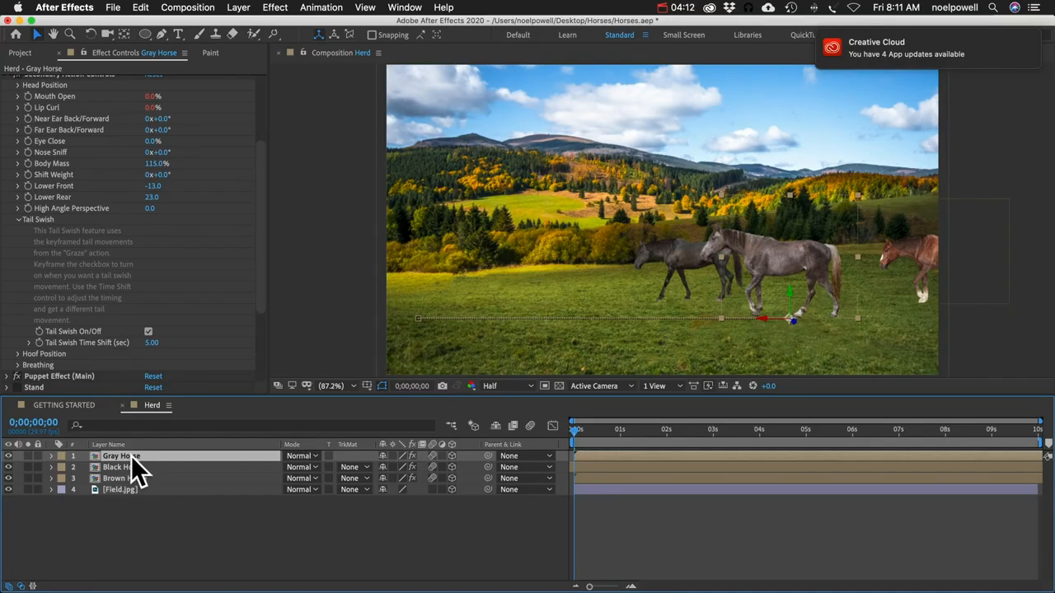
{"action": "key", "text": "u"}
{"action": "scroll", "coordinate": [110, 512], "scroll_direction": "down", "scroll_amount": 10}
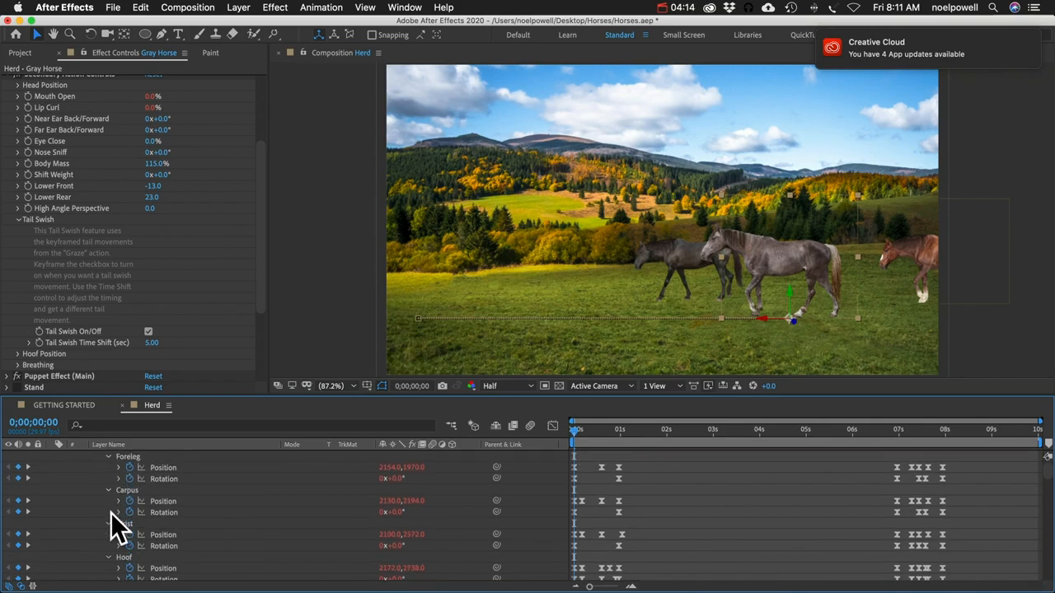
{"action": "scroll", "coordinate": [110, 512], "scroll_direction": "down", "scroll_amount": 8}
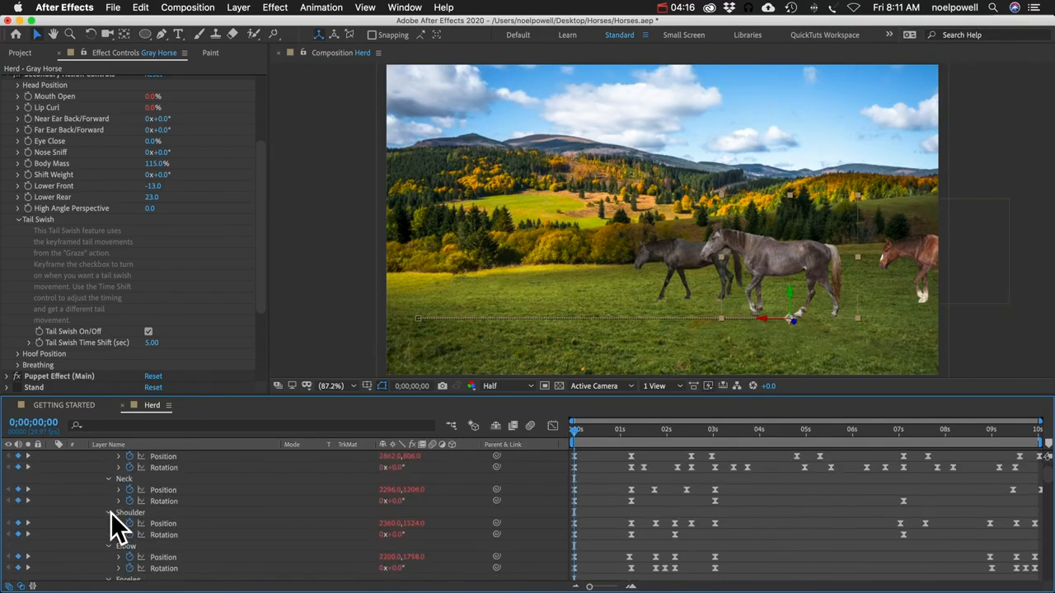
{"action": "scroll", "coordinate": [110, 513], "scroll_direction": "up", "scroll_amount": 18}
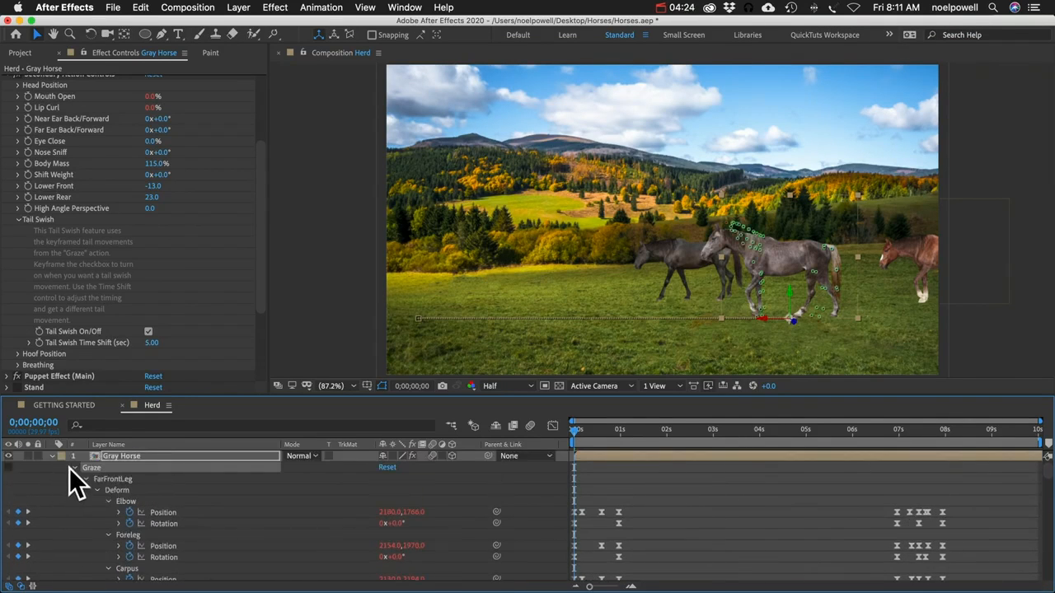
Collapse the Gray Horse's keyframed action effects in the timeline, starting with Graze and Walk.
{"action": "left_click", "coordinate": [73, 467]}
{"action": "left_click", "coordinate": [74, 480]}
{"action": "left_click", "coordinate": [74, 491]}
{"action": "left_click", "coordinate": [74, 513]}
{"action": "left_click", "coordinate": [73, 524]}
{"action": "left_click", "coordinate": [73, 535]}
{"action": "left_click", "coordinate": [73, 545]}
{"action": "left_click", "coordinate": [73, 557]}
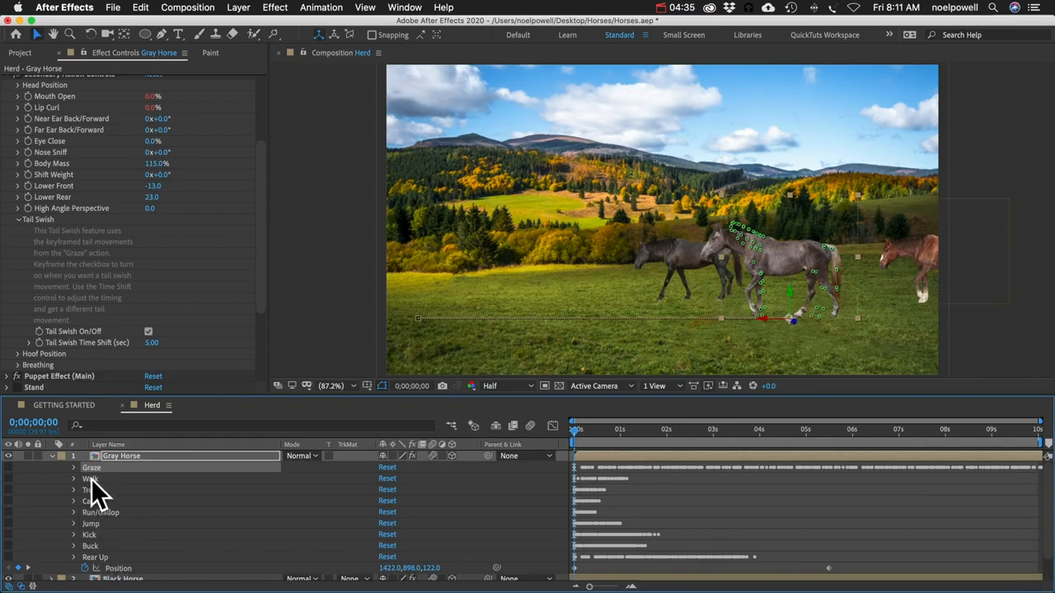
Expand the Gray Horse's Walk effect, select all its keyframes across an enlarged timeline, and retime them for a longer walk cycle.
{"action": "left_click", "coordinate": [91, 479]}
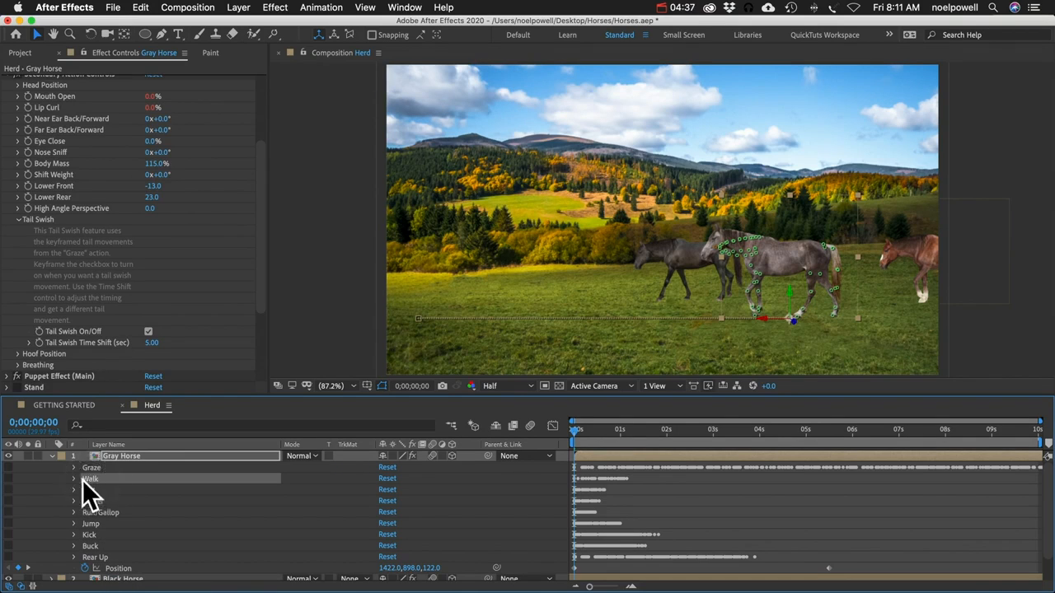
{"action": "left_click", "coordinate": [73, 478]}
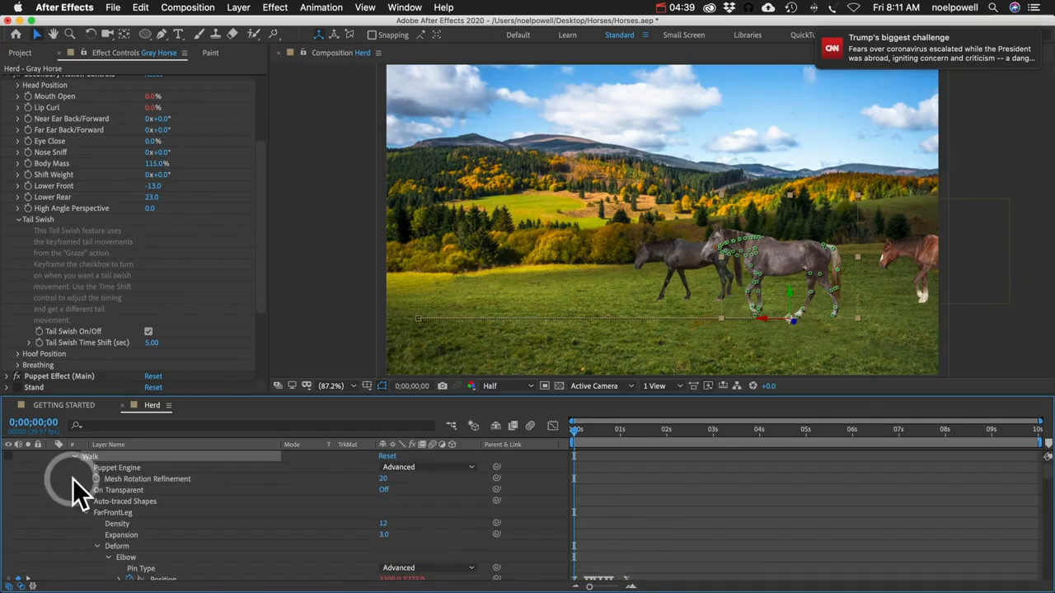
{"action": "scroll", "coordinate": [660, 514], "scroll_direction": "down", "scroll_amount": 5}
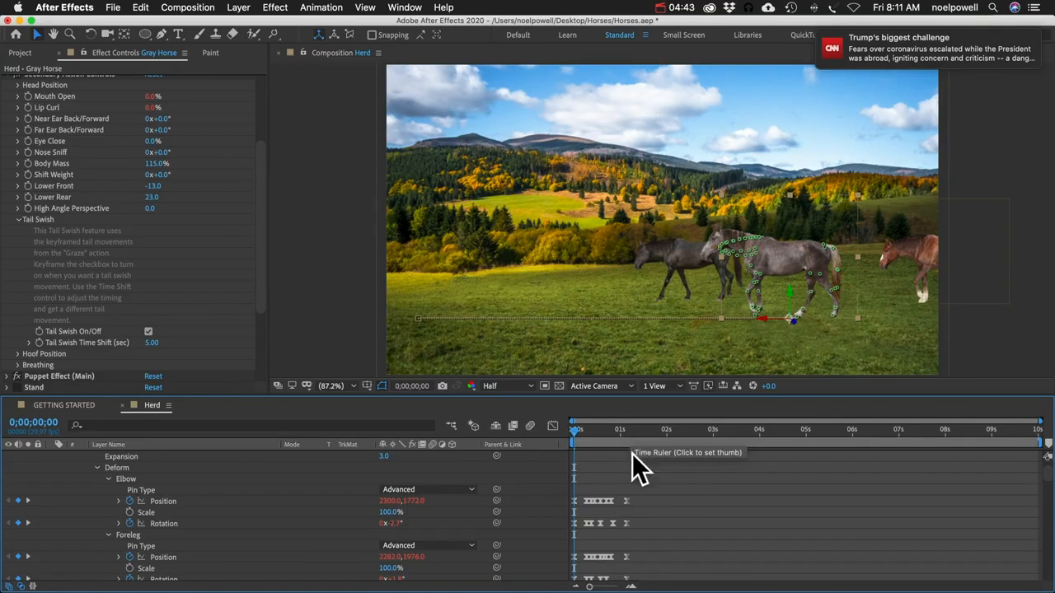
{"action": "left_click_drag", "start_coordinate": [589, 396], "coordinate": [611, 109]}
{"action": "left_click_drag", "start_coordinate": [645, 210], "coordinate": [569, 588]}
{"action": "left_click_drag", "start_coordinate": [645, 248], "coordinate": [558, 570]}
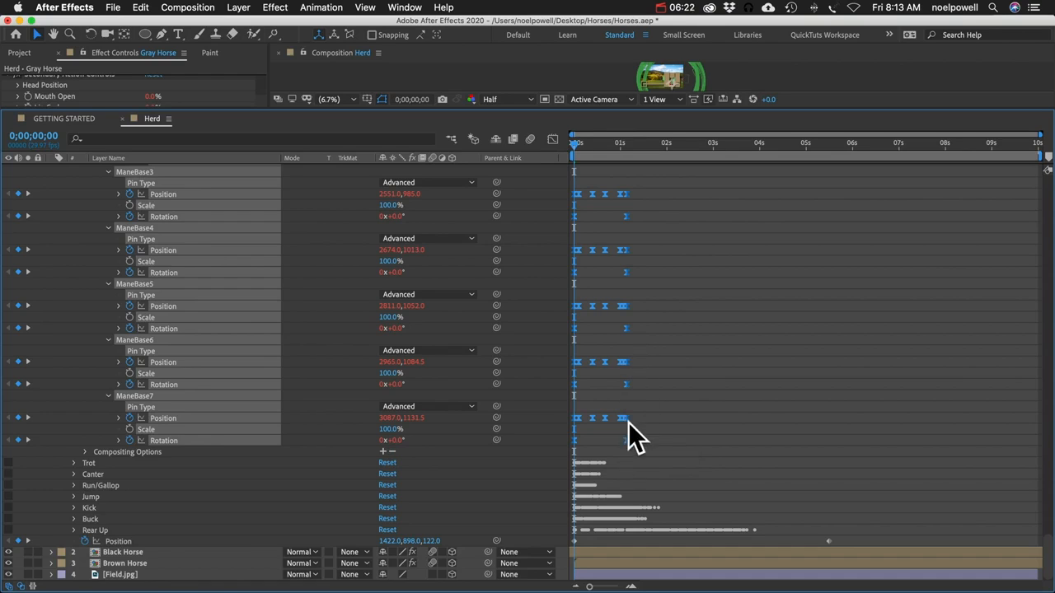
{"action": "left_click_drag", "start_coordinate": [628, 441], "coordinate": [652, 448]}
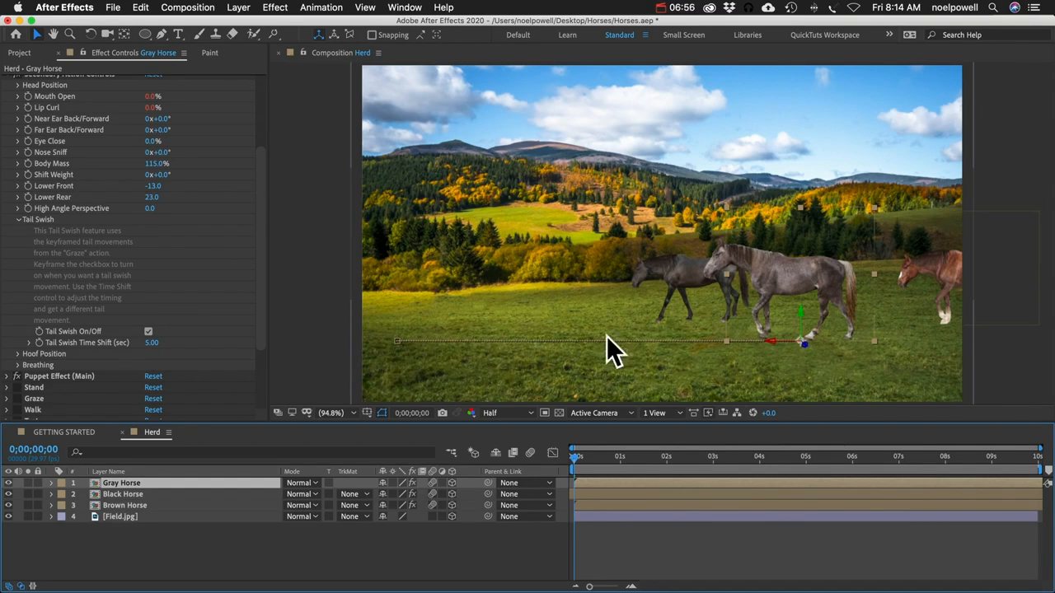
Enable motion blur for the Herd composition with no layer selected.
{"action": "left_click", "coordinate": [109, 552]}
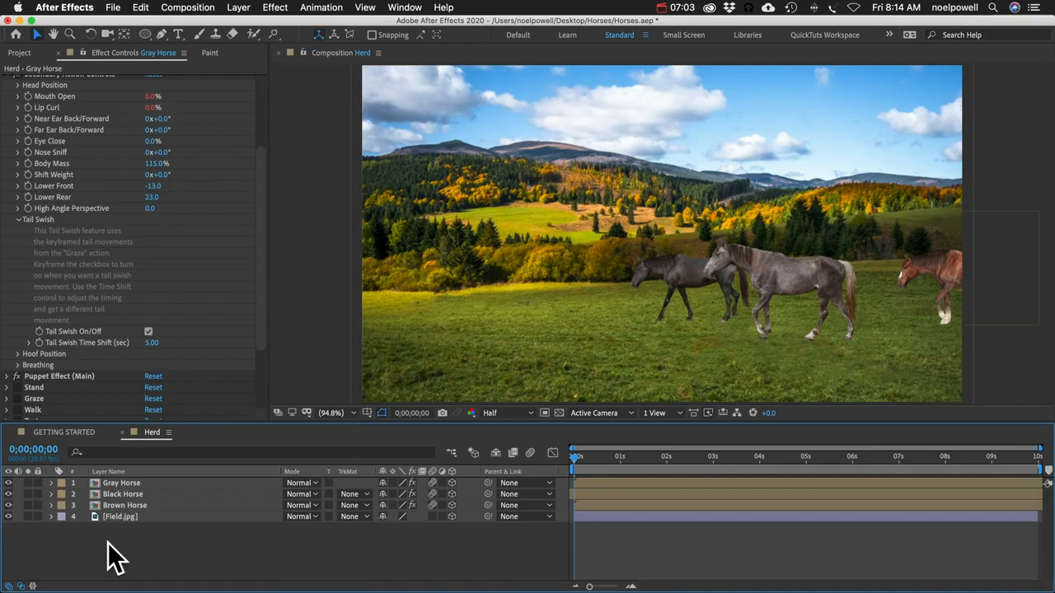
{"action": "left_click", "coordinate": [532, 453]}
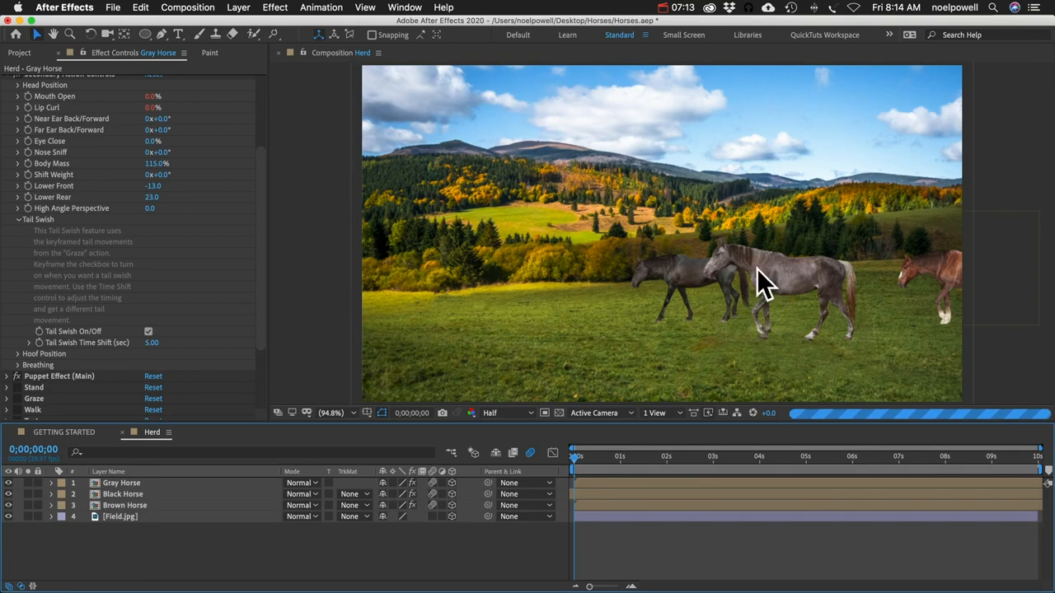
{"action": "left_click", "coordinate": [93, 547]}
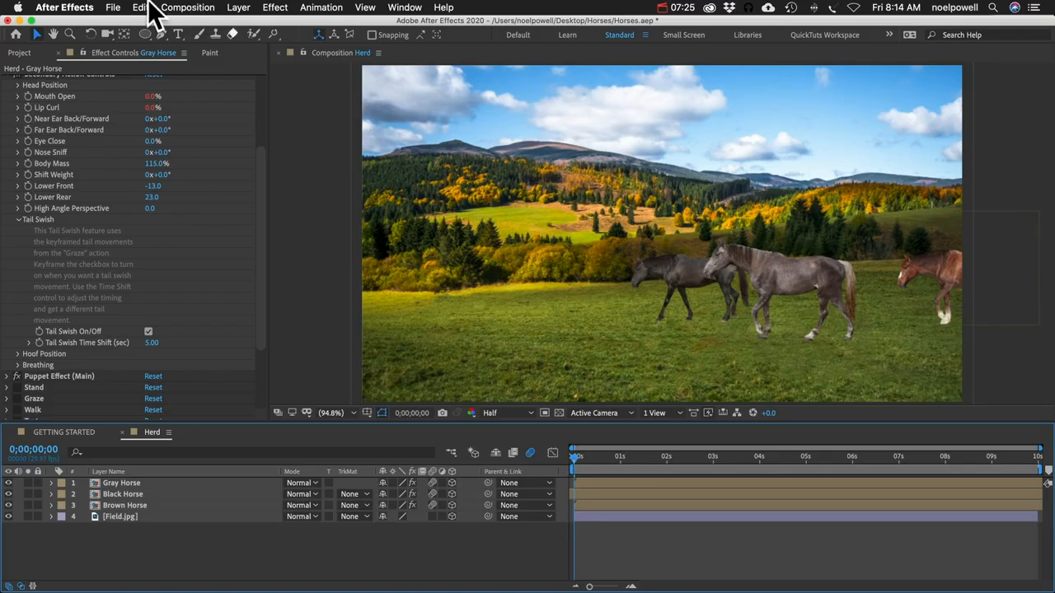
Create a new black solid at the composition size of 1920 × 1080 px above the Gray Horse layer.
{"action": "left_click", "coordinate": [235, 10]}
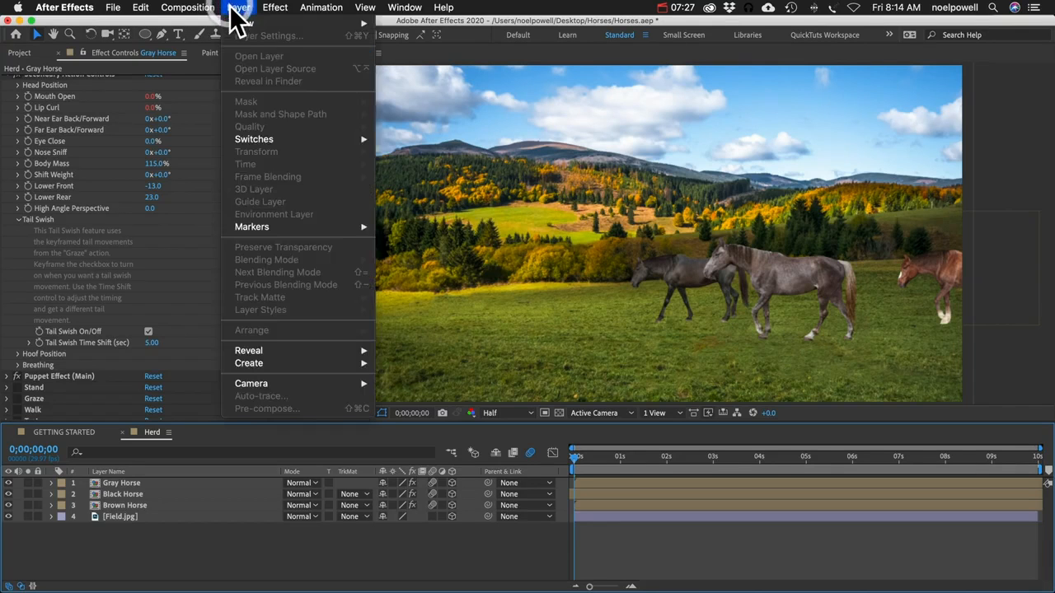
{"action": "mouse_move", "coordinate": [243, 33]}
{"action": "left_click", "coordinate": [401, 39]}
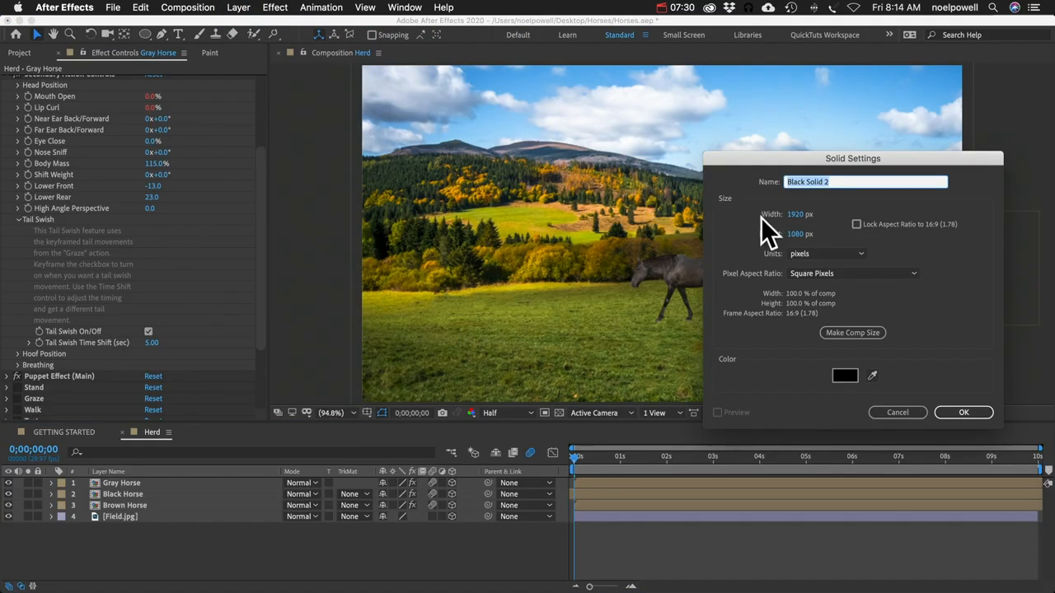
{"action": "left_click", "coordinate": [945, 409]}
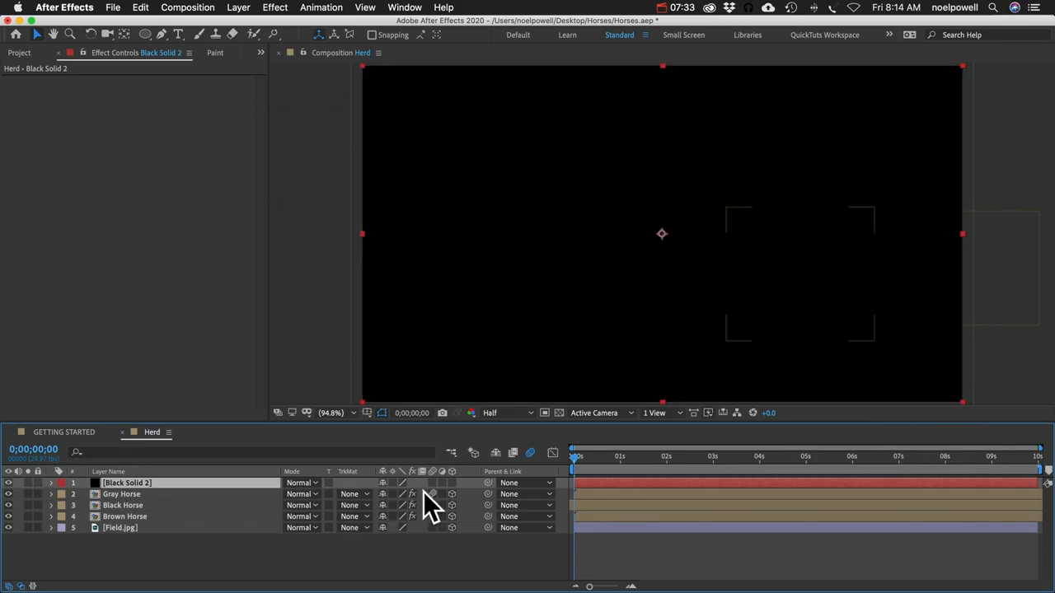
Make the black solid a 3D layer and draw a wide elliptical mask on it over the middle of the frame.
{"action": "left_click", "coordinate": [451, 483]}
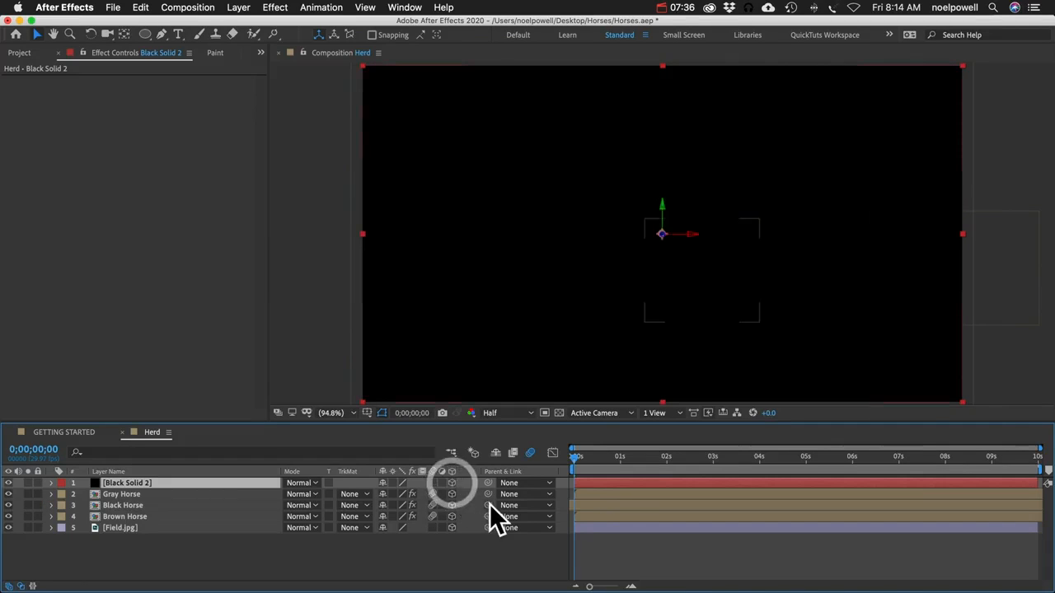
{"action": "left_click", "coordinate": [146, 35]}
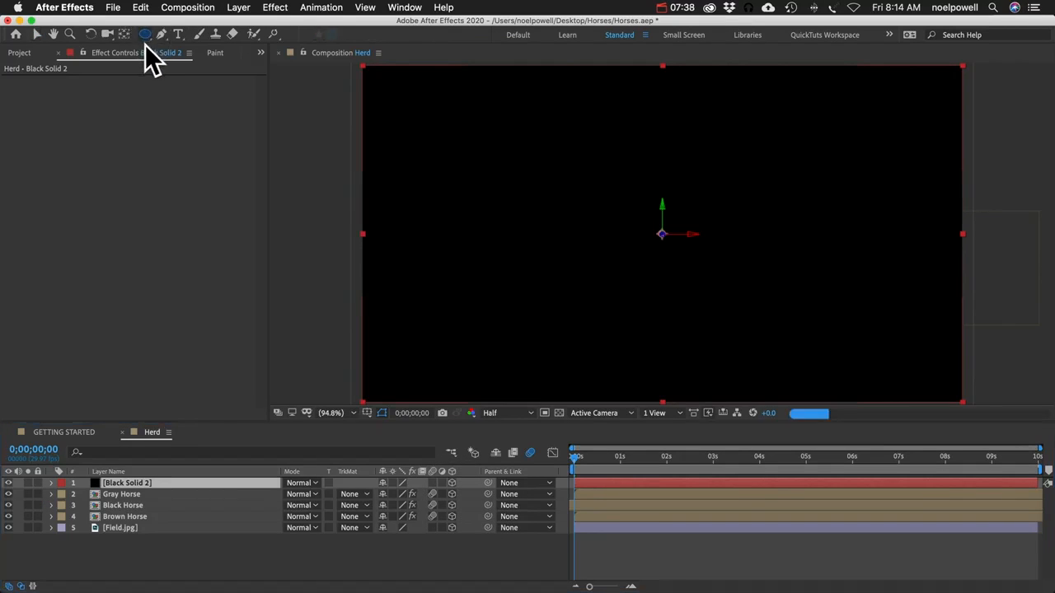
{"action": "left_click_drag", "start_coordinate": [521, 118], "coordinate": [841, 345]}
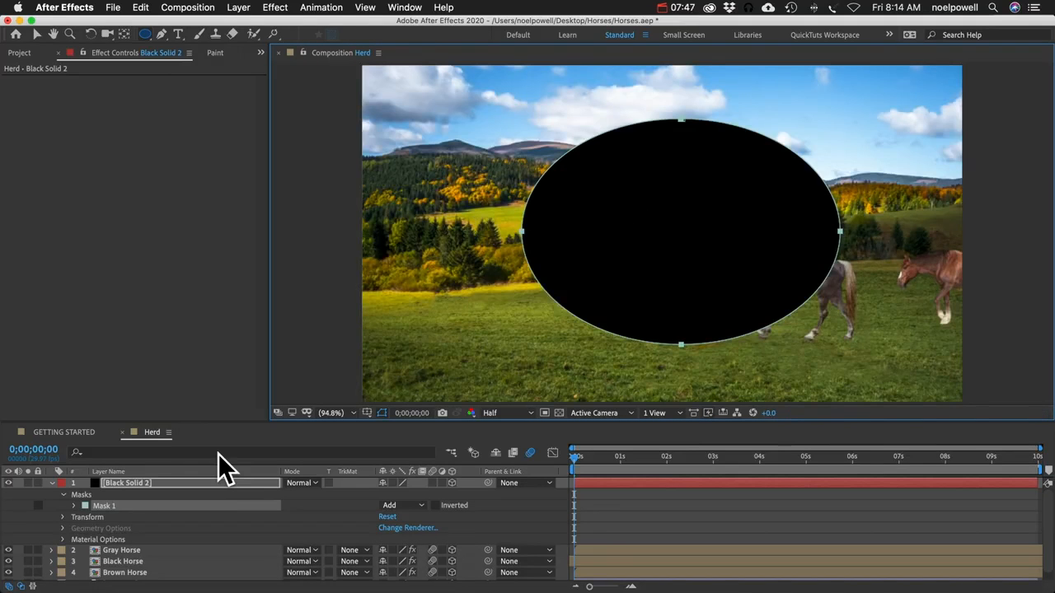
Feather the solid's ellipse mask by 505 pixels and rotate the solid about its X axis until it lies flat like a ground shadow.
{"action": "key", "text": "f"}
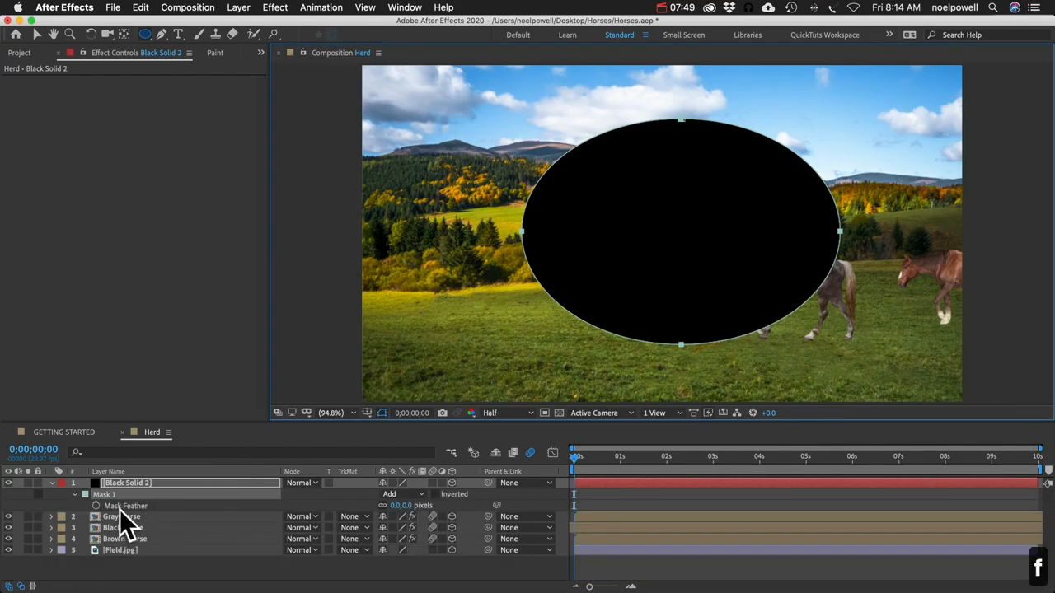
{"action": "left_click_drag", "start_coordinate": [406, 506], "coordinate": [673, 513]}
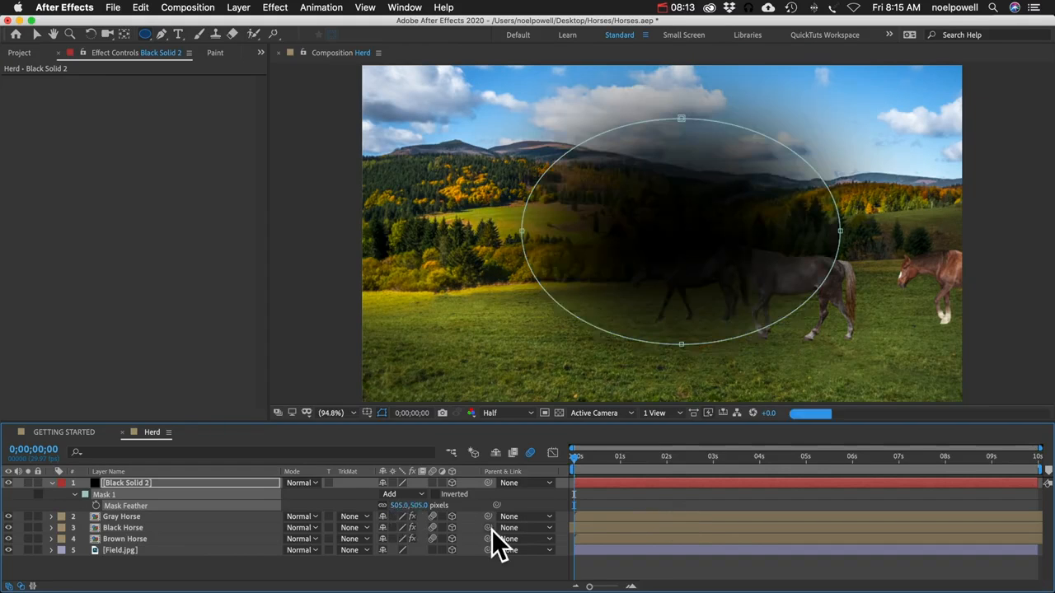
{"action": "key", "text": "r"}
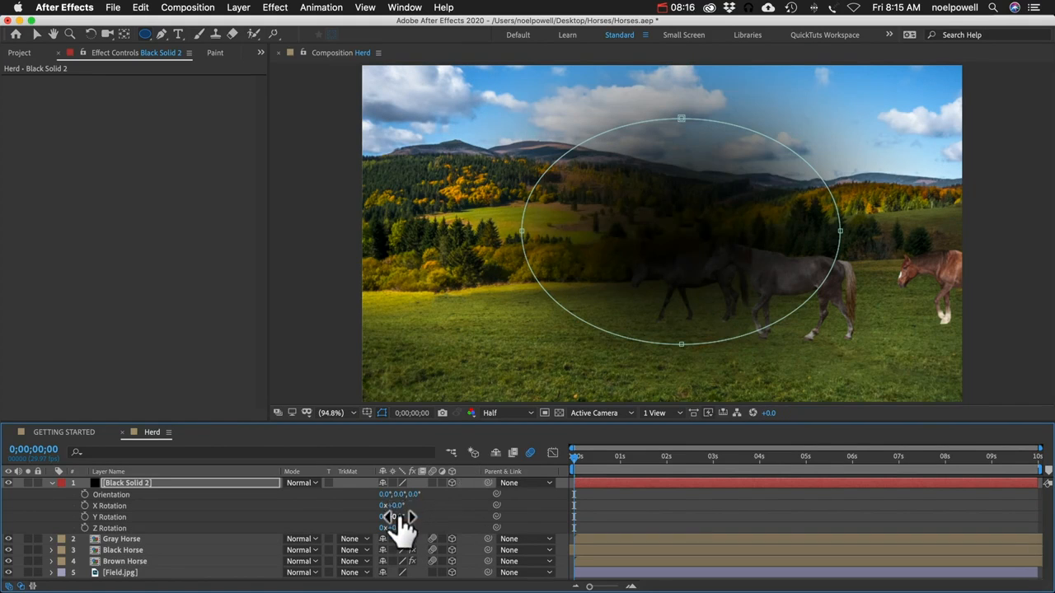
{"action": "left_click_drag", "start_coordinate": [403, 508], "coordinate": [578, 545]}
Copy the Gray Horse's Position keyframes onto the black solid's Position and parent the solid to the Gray Horse layer.
{"action": "key", "text": "p"}
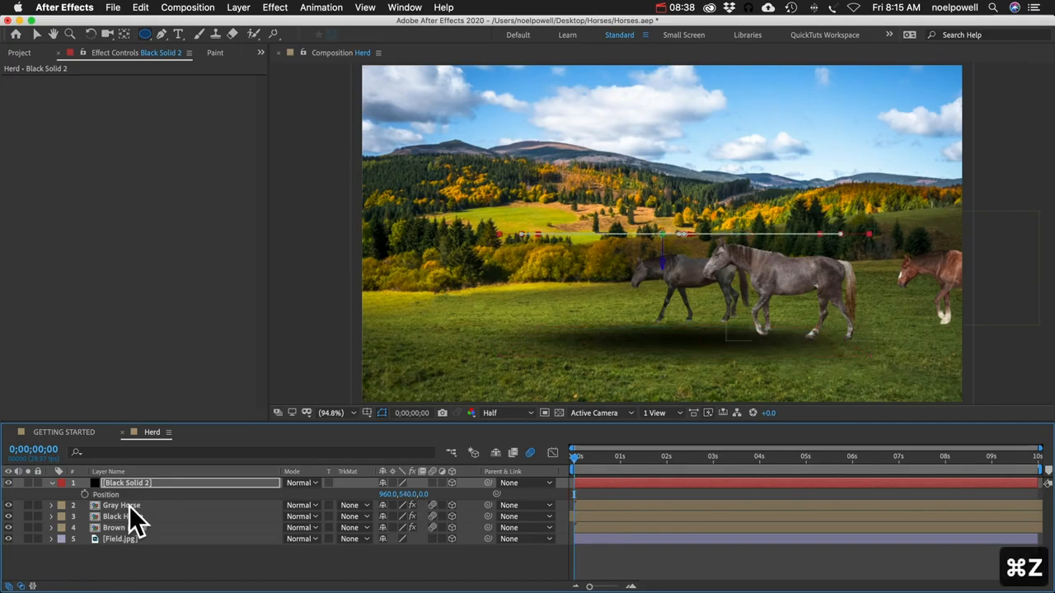
{"action": "left_click", "coordinate": [128, 506]}
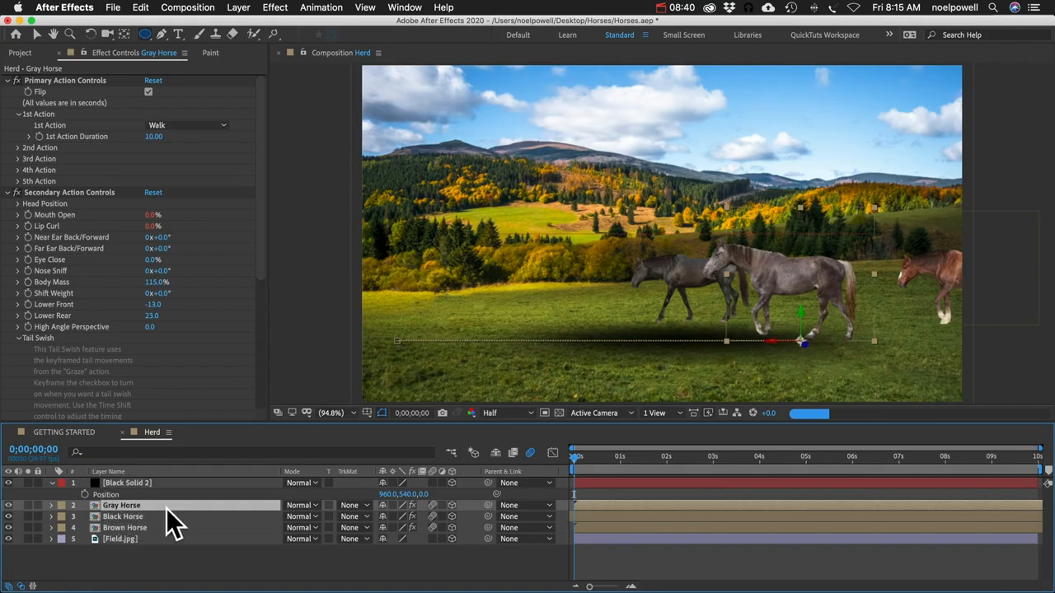
{"action": "key", "text": "p"}
{"action": "left_click", "coordinate": [119, 517]}
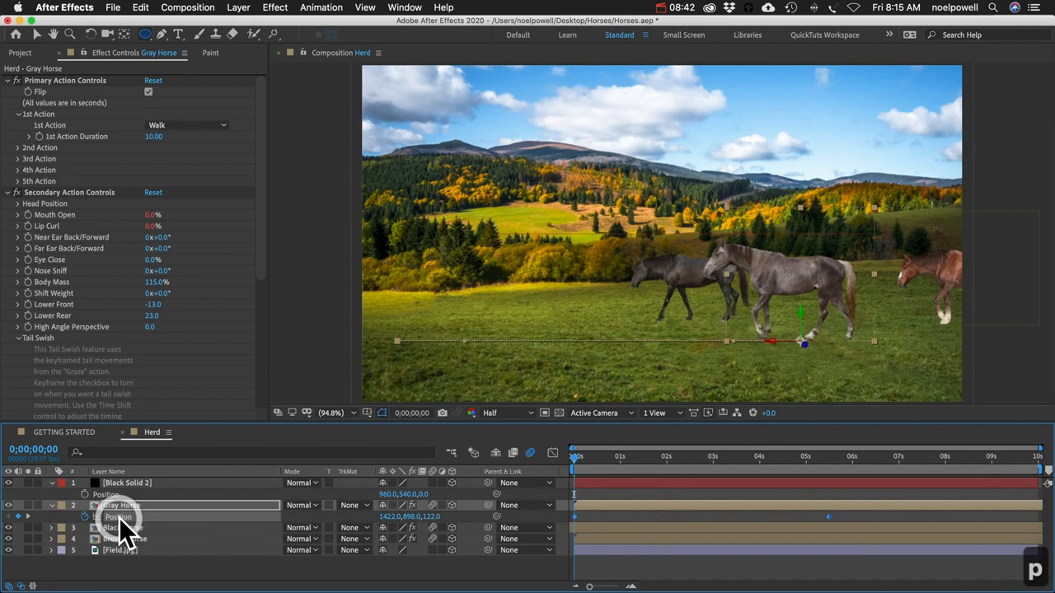
{"action": "key", "text": "super+c"}
{"action": "left_click", "coordinate": [122, 486]}
{"action": "key", "text": "super+v"}
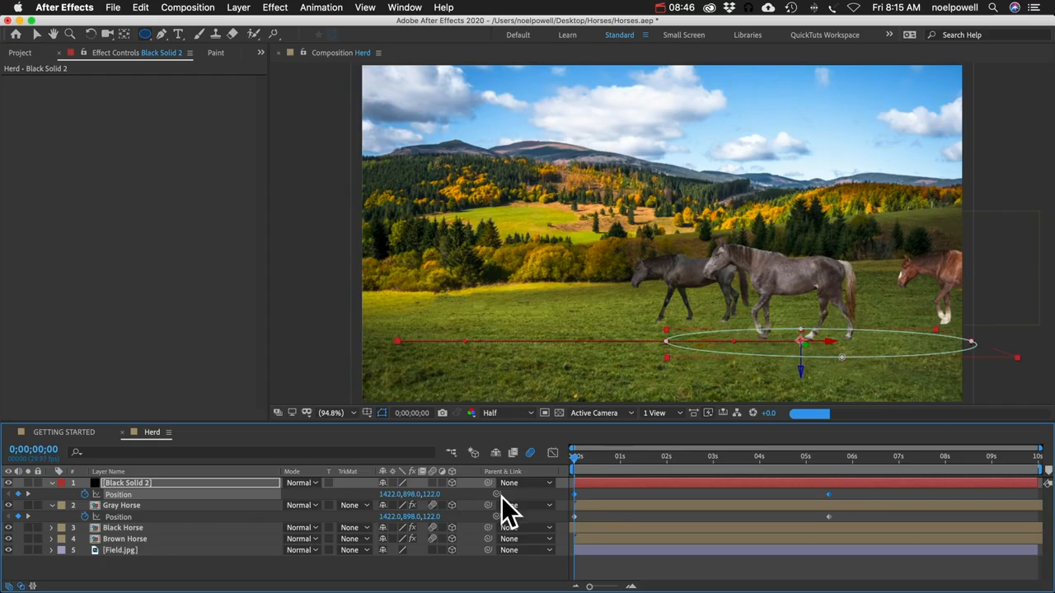
{"action": "left_click_drag", "start_coordinate": [488, 484], "coordinate": [110, 510]}
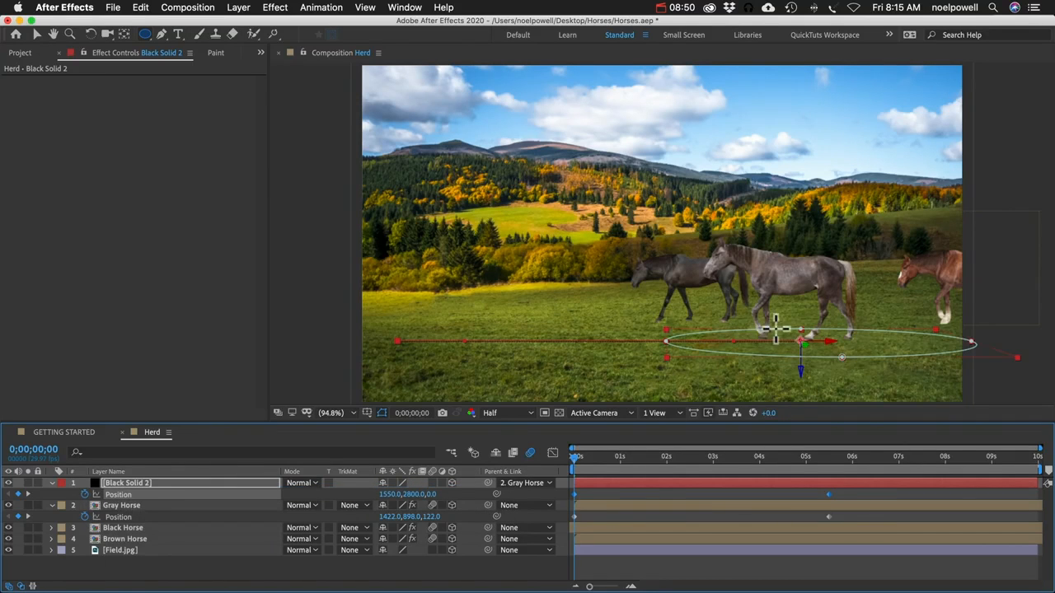
Scale the shadow solid down to about the Gray Horse's width and set its X position to 1890 to center it under the hooves.
{"action": "left_click", "coordinate": [132, 483]}
{"action": "key", "text": "s"}
{"action": "left_click_drag", "start_coordinate": [407, 494], "coordinate": [699, 536]}
{"action": "key", "text": "p"}
{"action": "left_click_drag", "start_coordinate": [394, 494], "coordinate": [631, 518]}
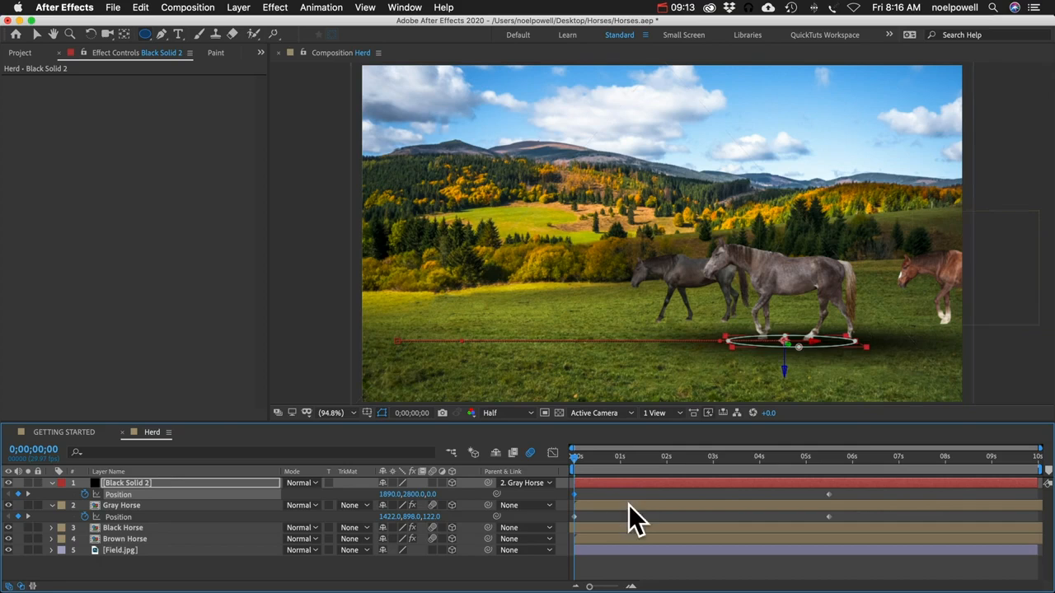
Set the shadow solid's opacity to 50% and deselect it.
{"action": "key", "text": "t"}
{"action": "left_click", "coordinate": [388, 496]}
{"action": "type", "text": "50"}
{"action": "key", "text": "Return"}
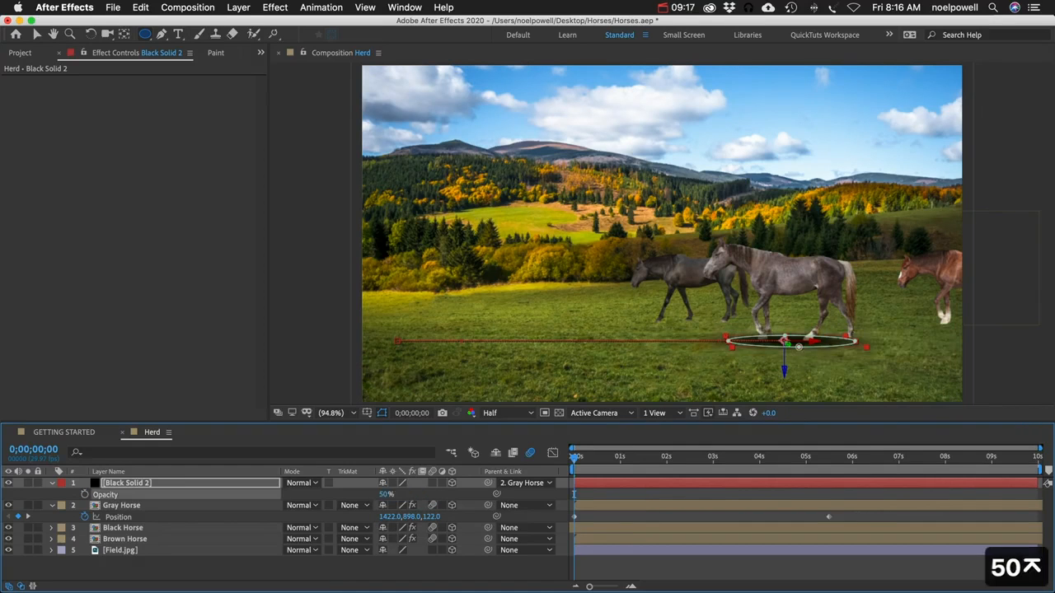
{"action": "left_click", "coordinate": [540, 573]}
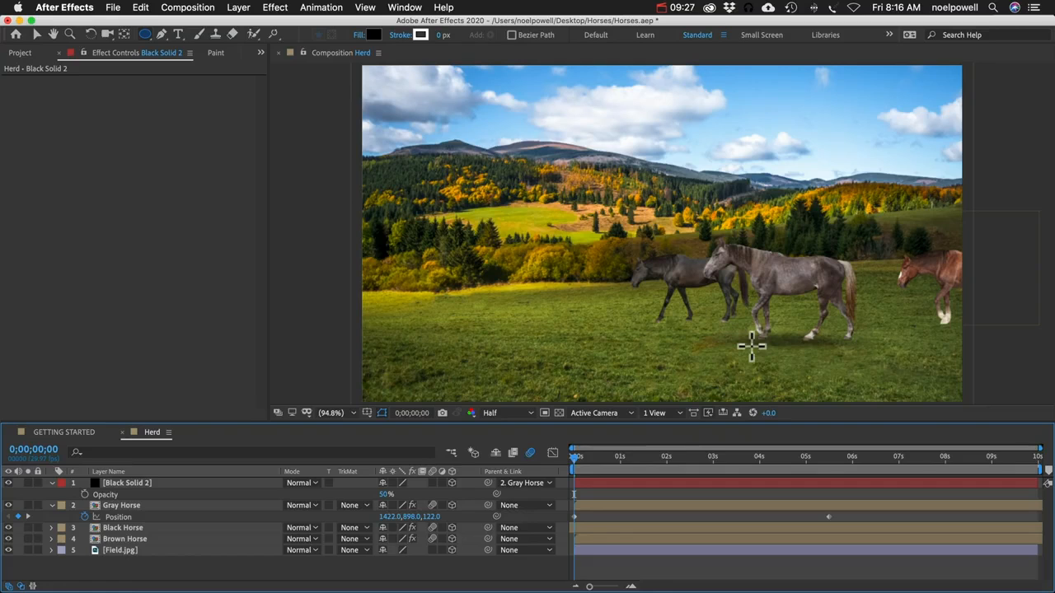
Expand the Gray Horse's effects and the Puppet Effect (Main) to examine its meshes and the action effects listed below it.
{"action": "left_click", "coordinate": [771, 278]}
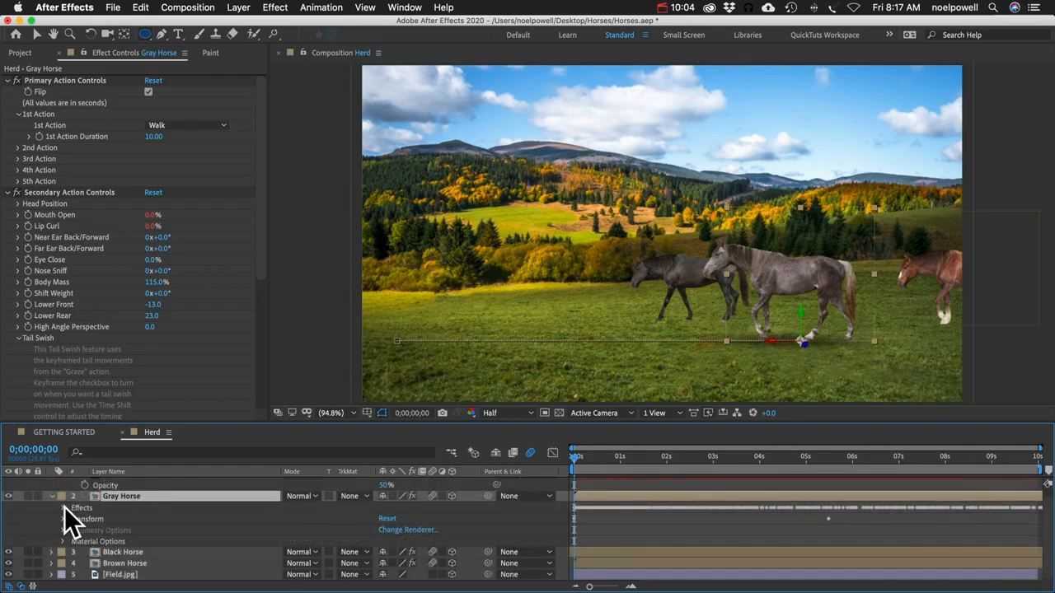
{"action": "left_click", "coordinate": [65, 508]}
{"action": "left_click", "coordinate": [114, 517]}
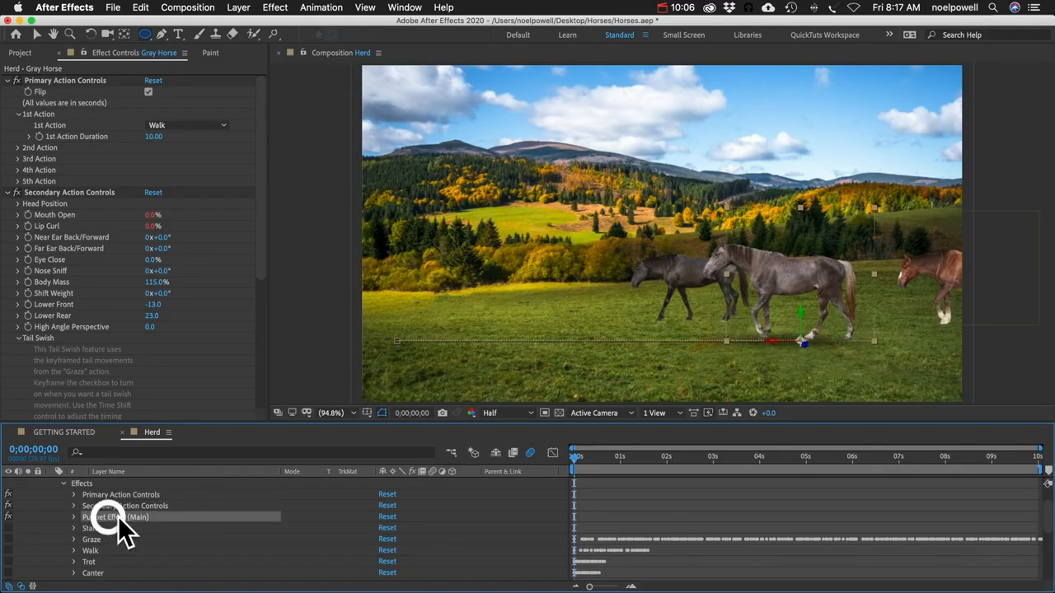
{"action": "left_click", "coordinate": [74, 517]}
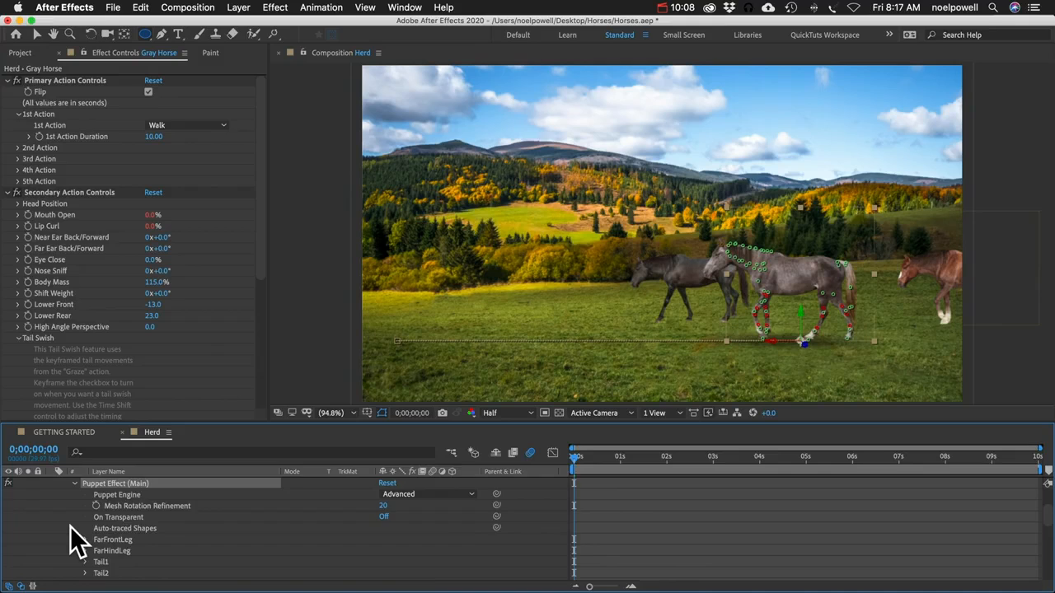
{"action": "scroll", "coordinate": [70, 525], "scroll_direction": "down", "scroll_amount": 5}
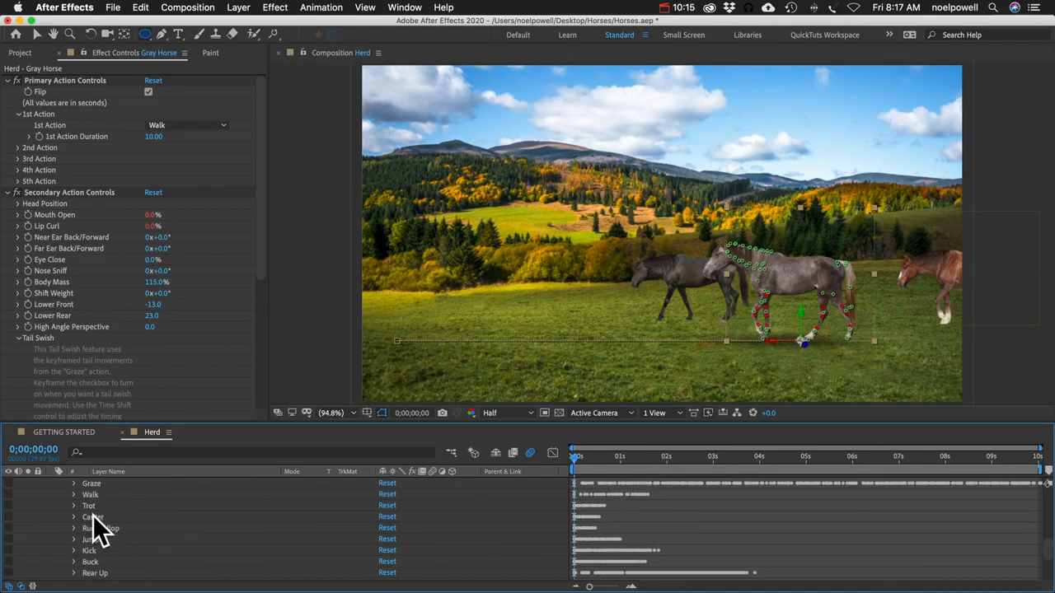
Compare the puppet pins of the Gray Horse's Canter and Trot effects with those of Puppet Effect (Main).
{"action": "left_click", "coordinate": [90, 517]}
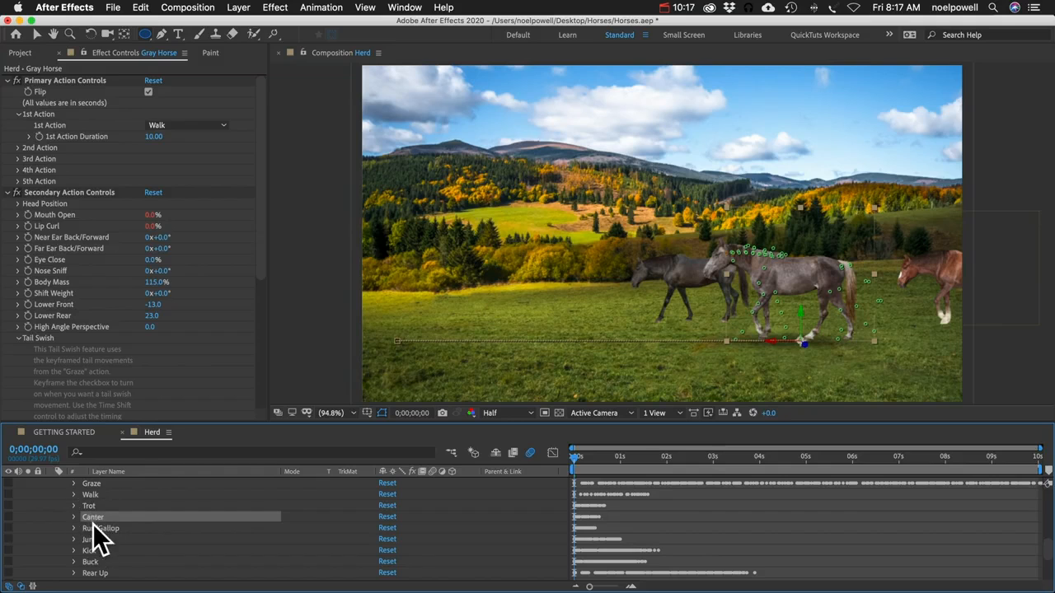
{"action": "left_click", "coordinate": [90, 503]}
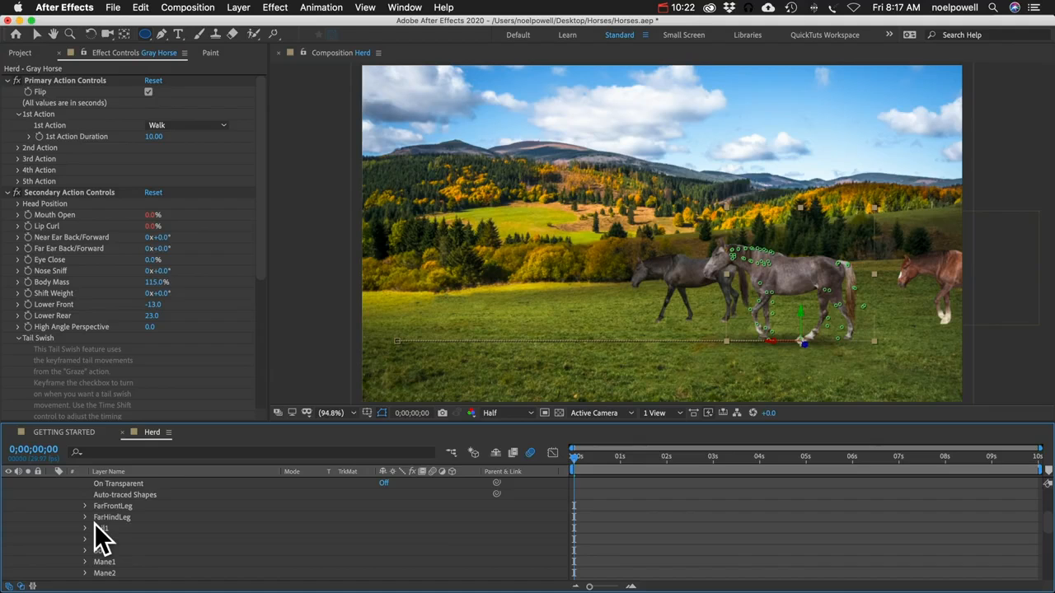
{"action": "scroll", "coordinate": [99, 531], "scroll_direction": "up", "scroll_amount": 3}
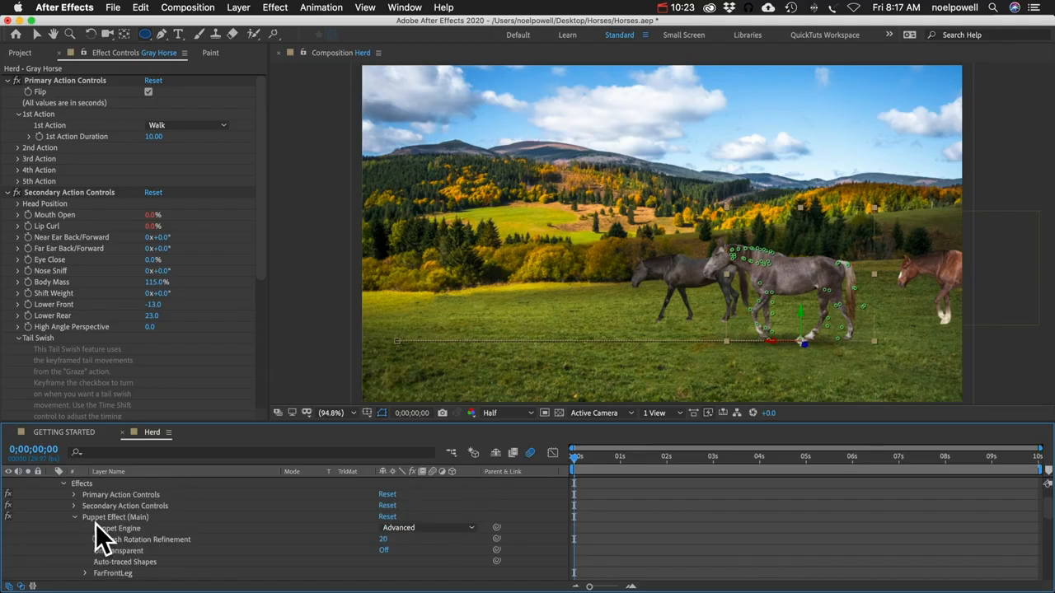
{"action": "left_click", "coordinate": [99, 520]}
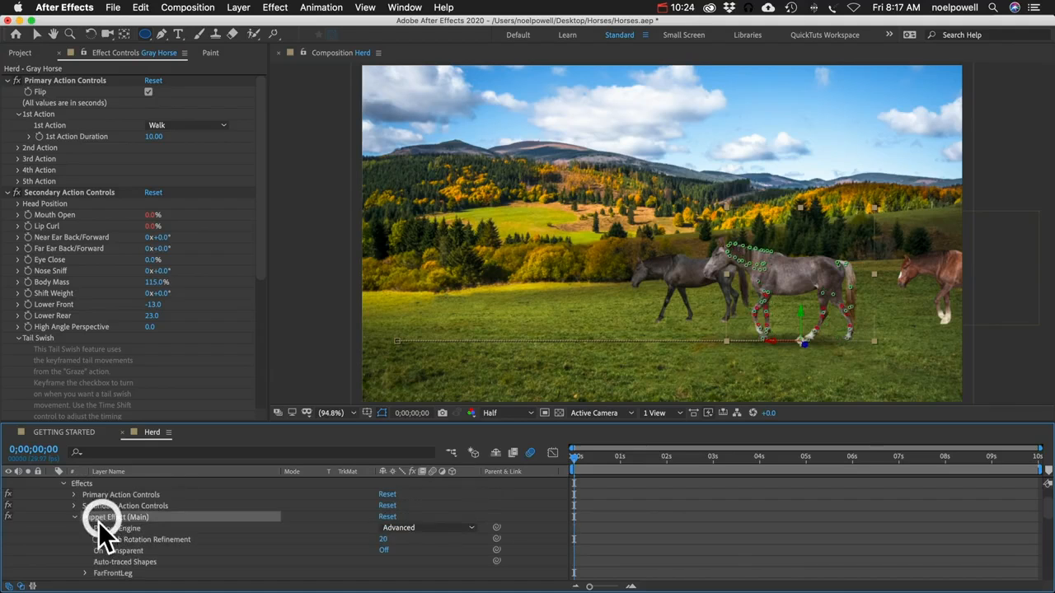
Expand the Body mesh's Deform pins in Puppet Effect (Main) and reveal the properties of the Shoulder pin.
{"action": "scroll", "coordinate": [99, 531], "scroll_direction": "down", "scroll_amount": 2}
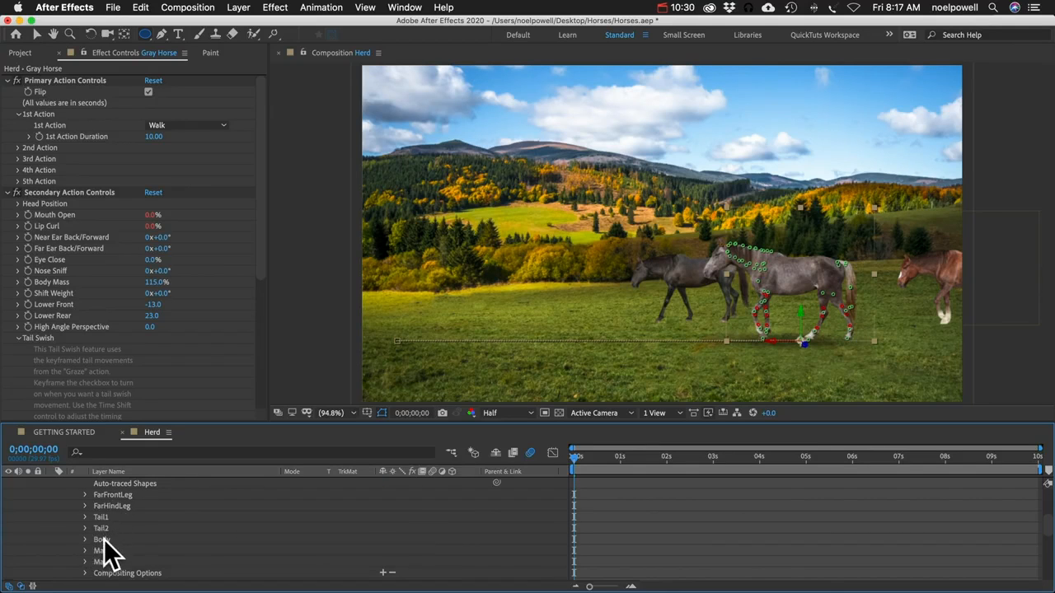
{"action": "left_click", "coordinate": [103, 540]}
{"action": "left_click", "coordinate": [84, 540]}
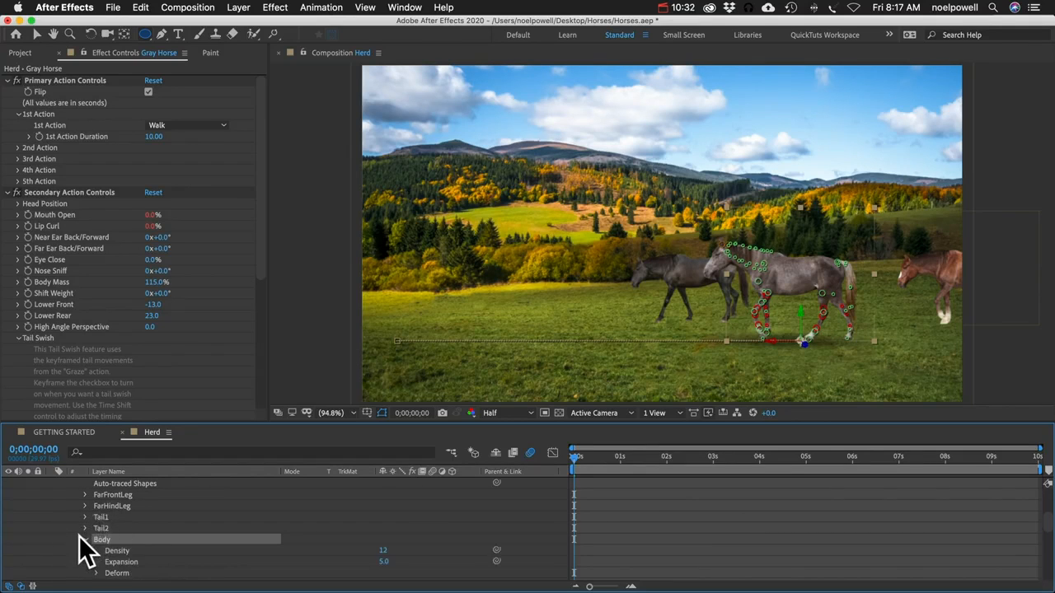
{"action": "scroll", "coordinate": [85, 547], "scroll_direction": "down", "scroll_amount": 3}
{"action": "left_click", "coordinate": [96, 511]}
{"action": "scroll", "coordinate": [95, 522], "scroll_direction": "down", "scroll_amount": 2}
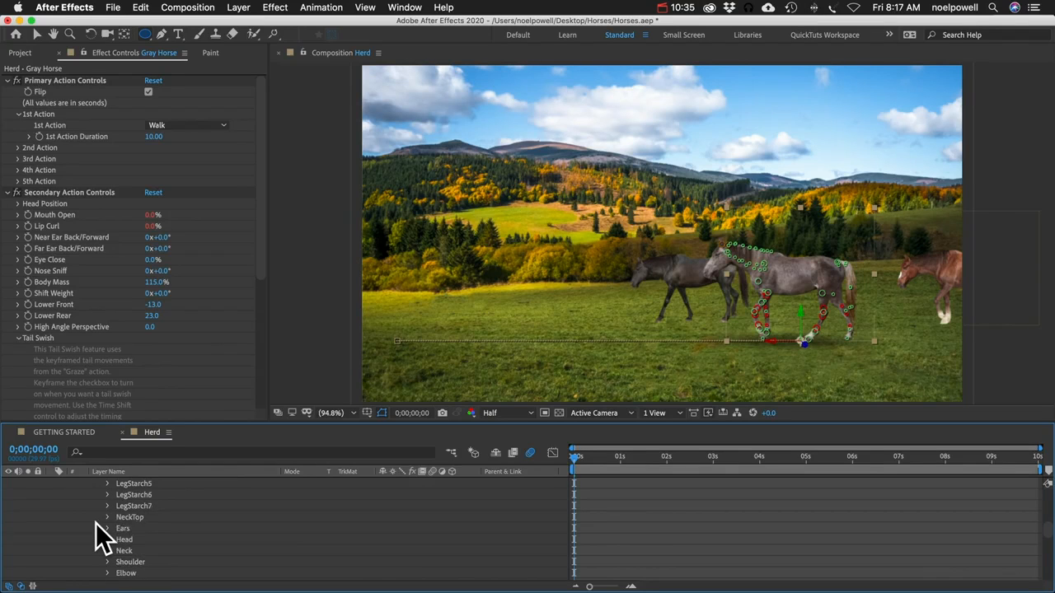
{"action": "scroll", "coordinate": [95, 523], "scroll_direction": "down", "scroll_amount": 2}
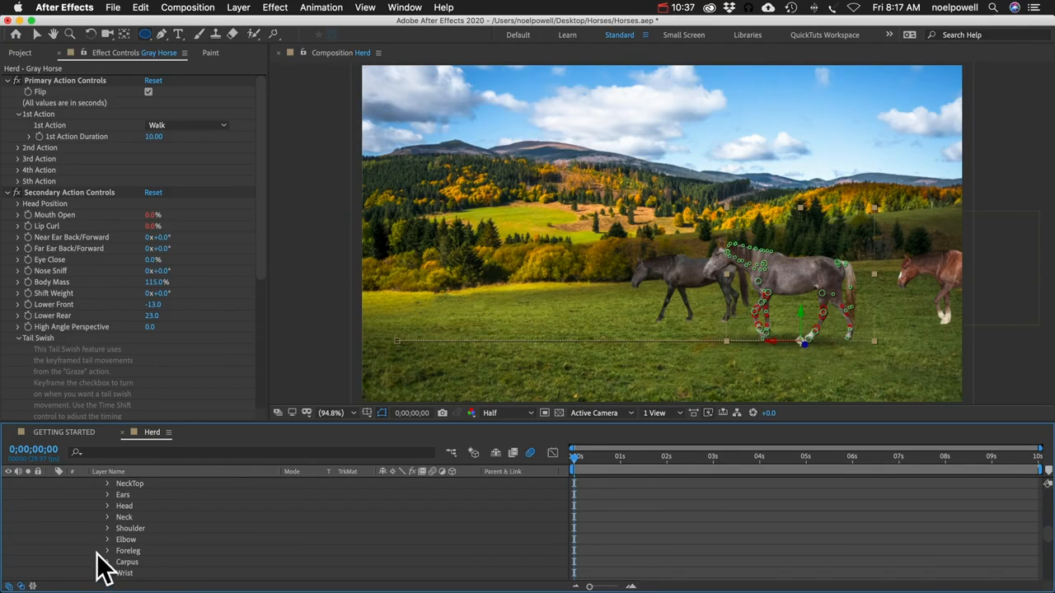
{"action": "scroll", "coordinate": [94, 556], "scroll_direction": "down", "scroll_amount": 1}
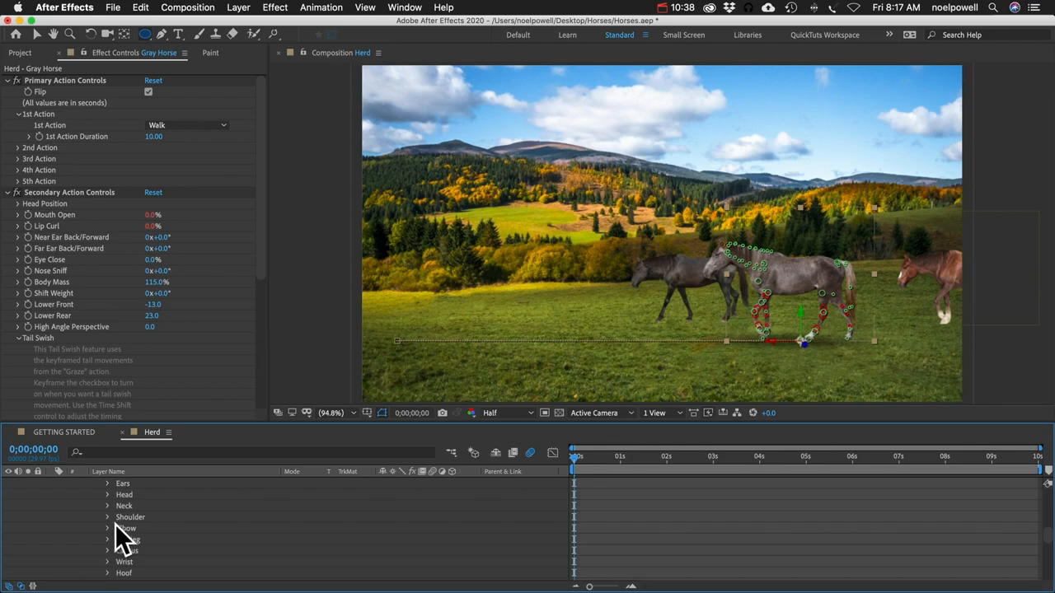
{"action": "left_click", "coordinate": [121, 517]}
{"action": "left_click", "coordinate": [107, 516]}
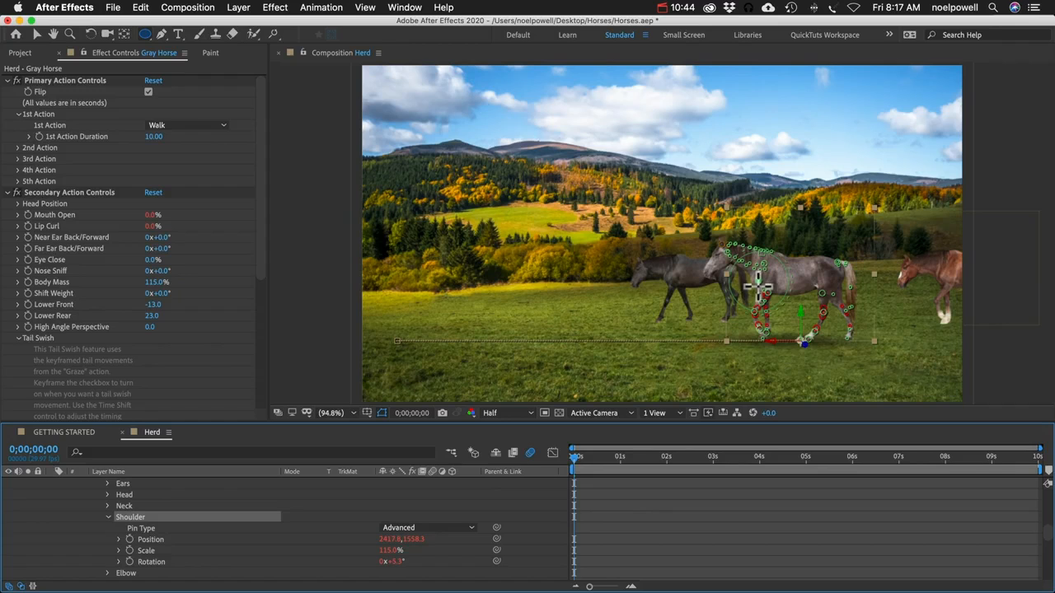
Try to move the Gray Horse's Shoulder pin directly in the composition view with the Selection tool, and undo the move.
{"action": "key", "text": "v"}
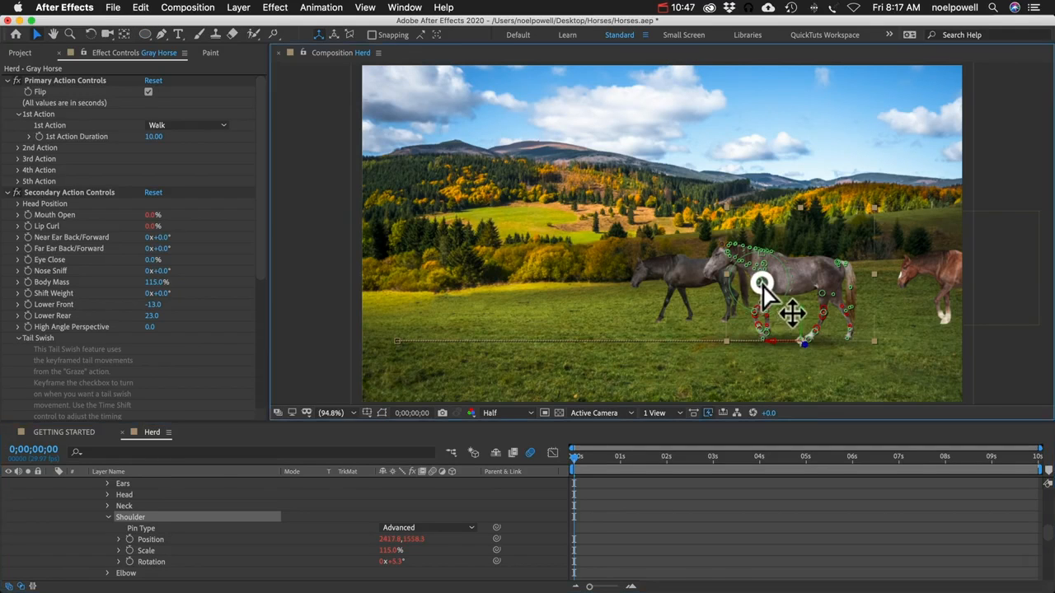
{"action": "left_click_drag", "start_coordinate": [761, 283], "coordinate": [767, 285]}
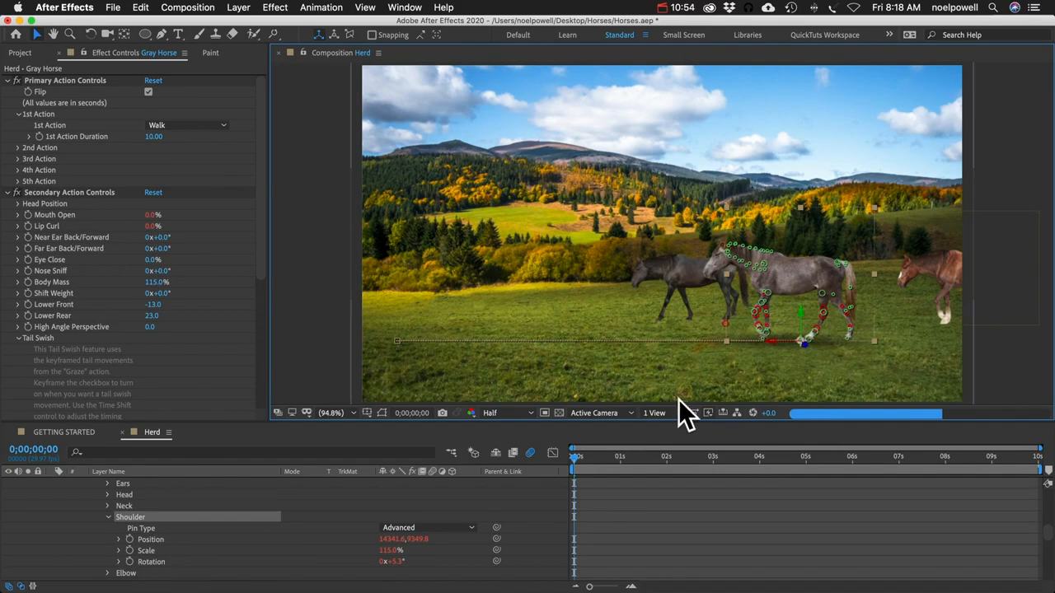
{"action": "key", "text": "super+z"}
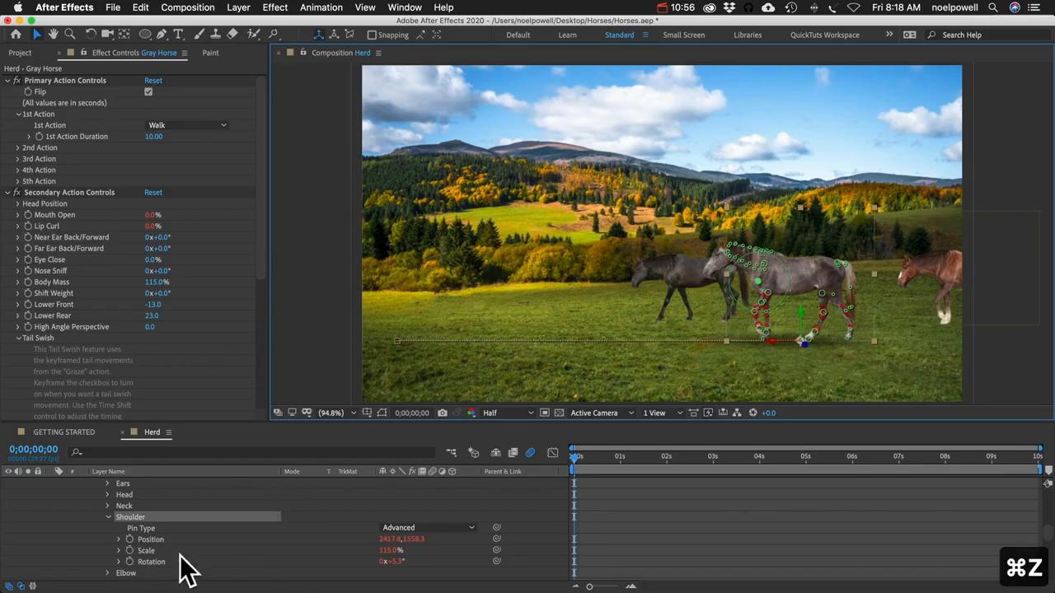
Set the X position of the Gray Horse's Shoulder pin to 2532.8 and pick the pin in the composition view.
{"action": "left_click_drag", "start_coordinate": [390, 539], "coordinate": [471, 548]}
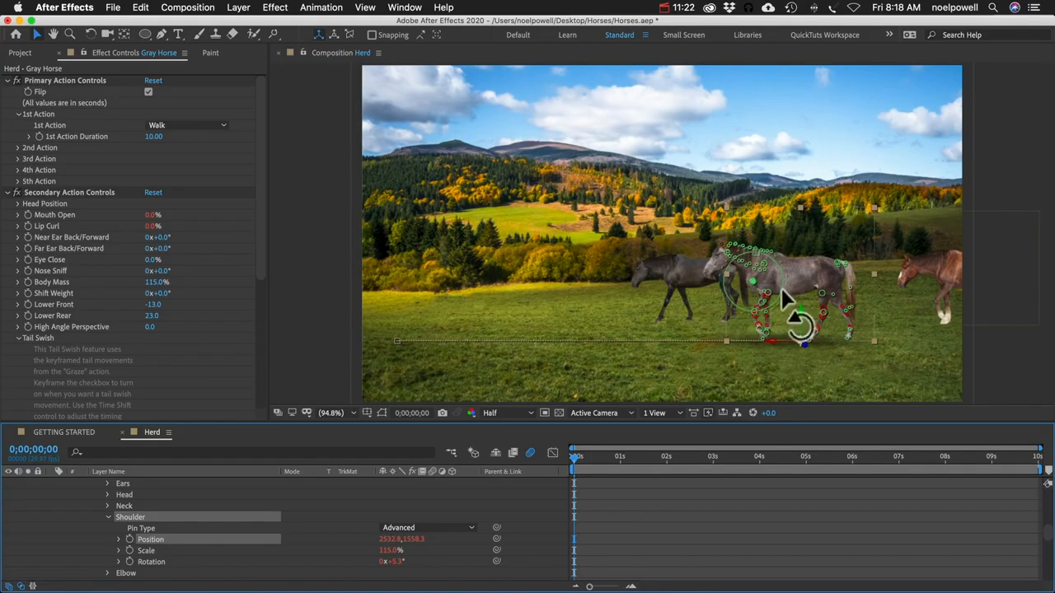
{"action": "left_click", "coordinate": [756, 283]}
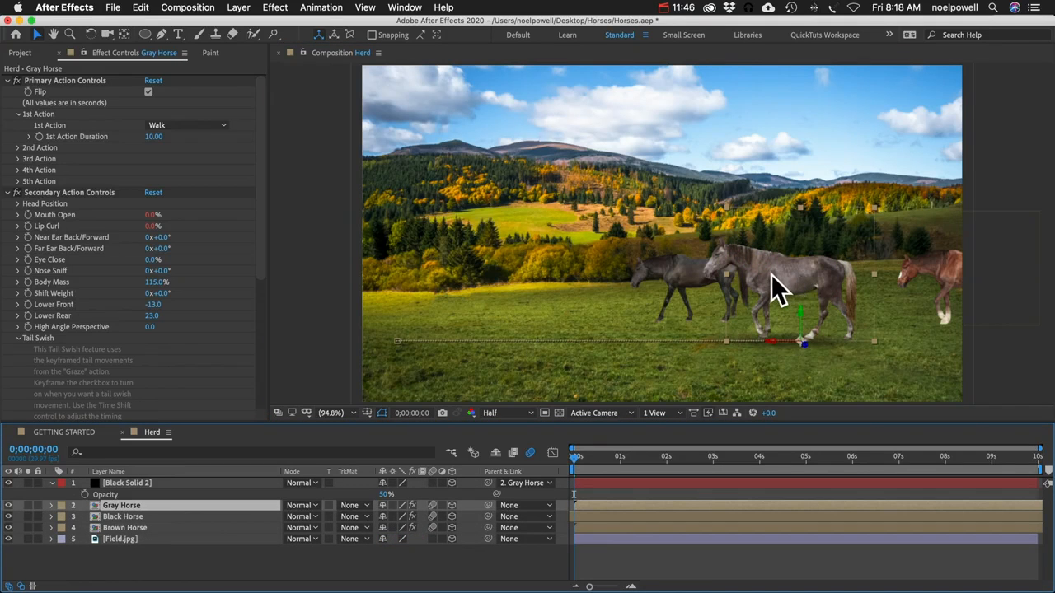
Collapse the shadow solid's properties and open the Gray Horse layer's precomp.
{"action": "left_click", "coordinate": [49, 483]}
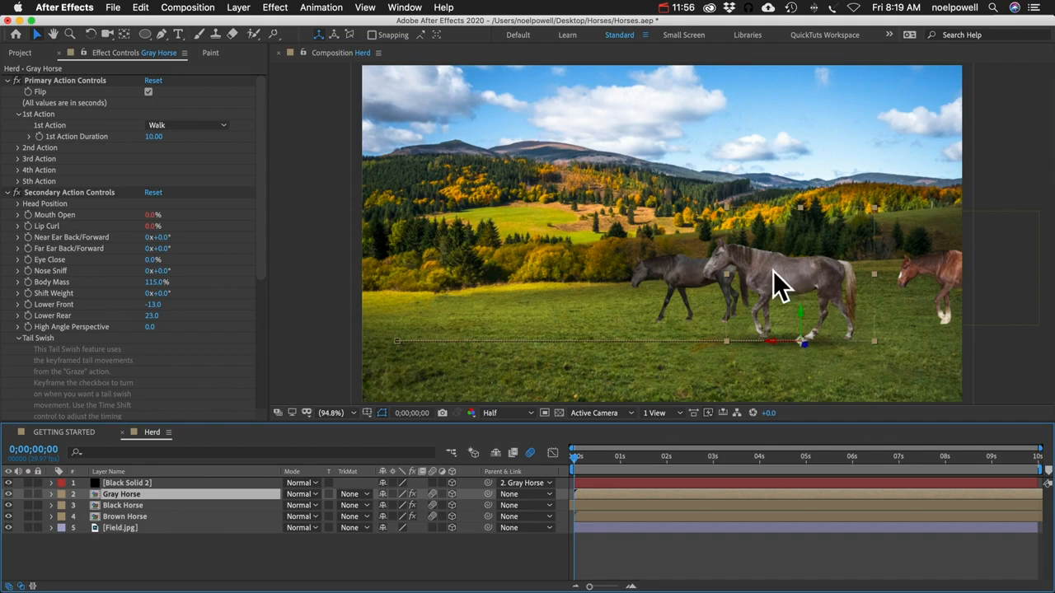
{"action": "double_click", "coordinate": [113, 493]}
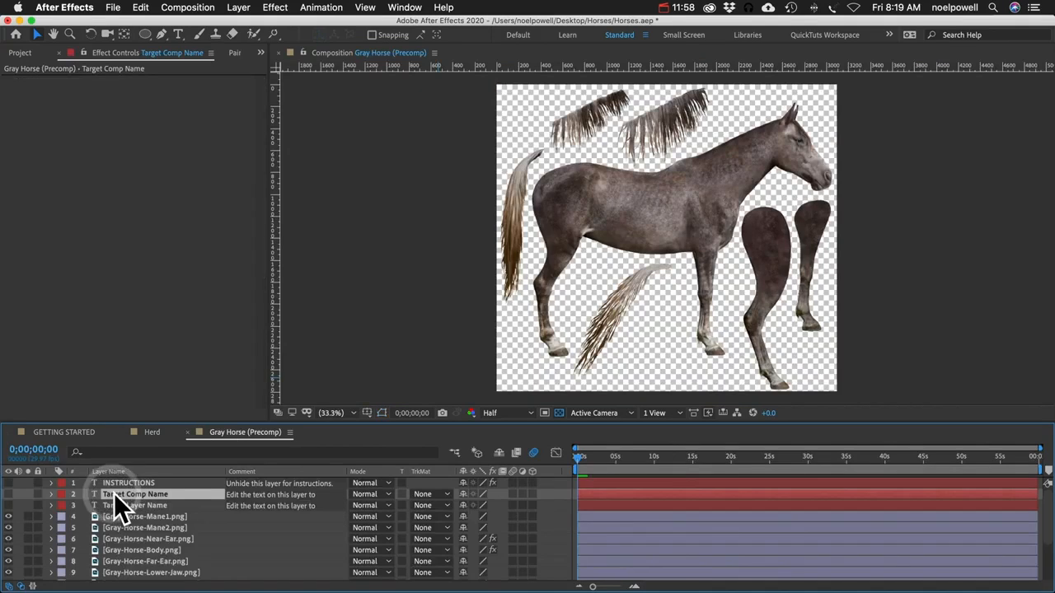
Expand the project's Extras folder and place Bridal.png over the horse's head in the Gray Horse precomp.
{"action": "left_click", "coordinate": [132, 516]}
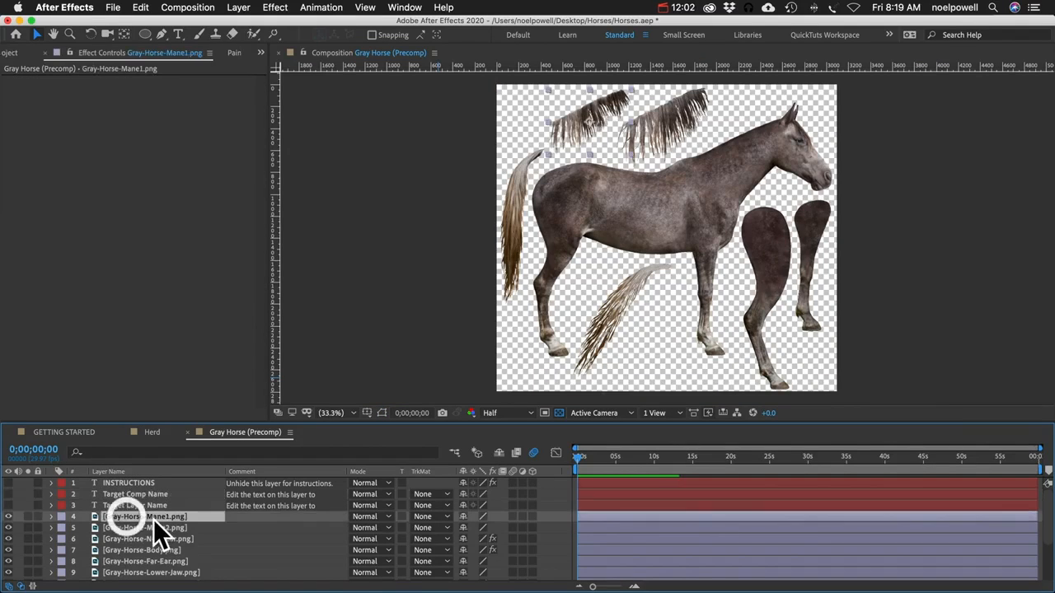
{"action": "scroll", "coordinate": [149, 523], "scroll_direction": "down", "scroll_amount": 3}
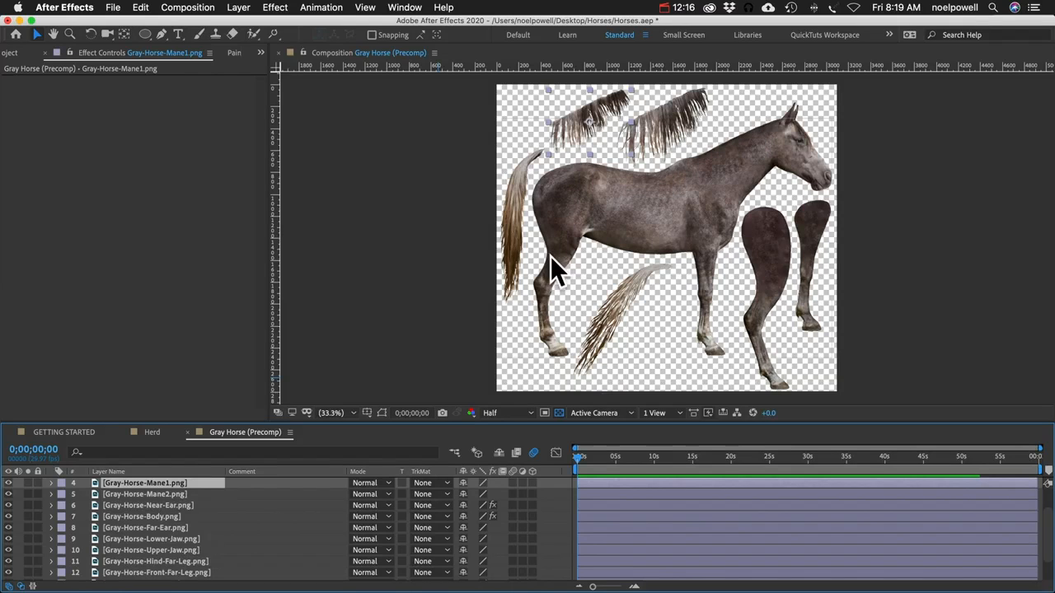
{"action": "left_click", "coordinate": [12, 53]}
{"action": "left_click", "coordinate": [7, 209]}
{"action": "left_click", "coordinate": [6, 184]}
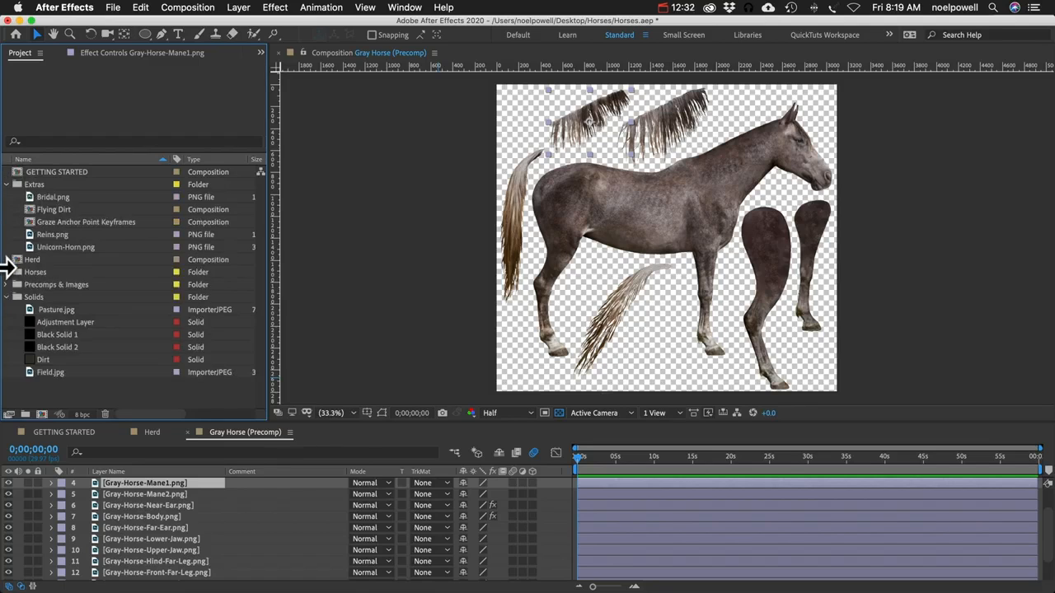
{"action": "left_click", "coordinate": [51, 202]}
{"action": "left_click_drag", "start_coordinate": [51, 209], "coordinate": [810, 164]}
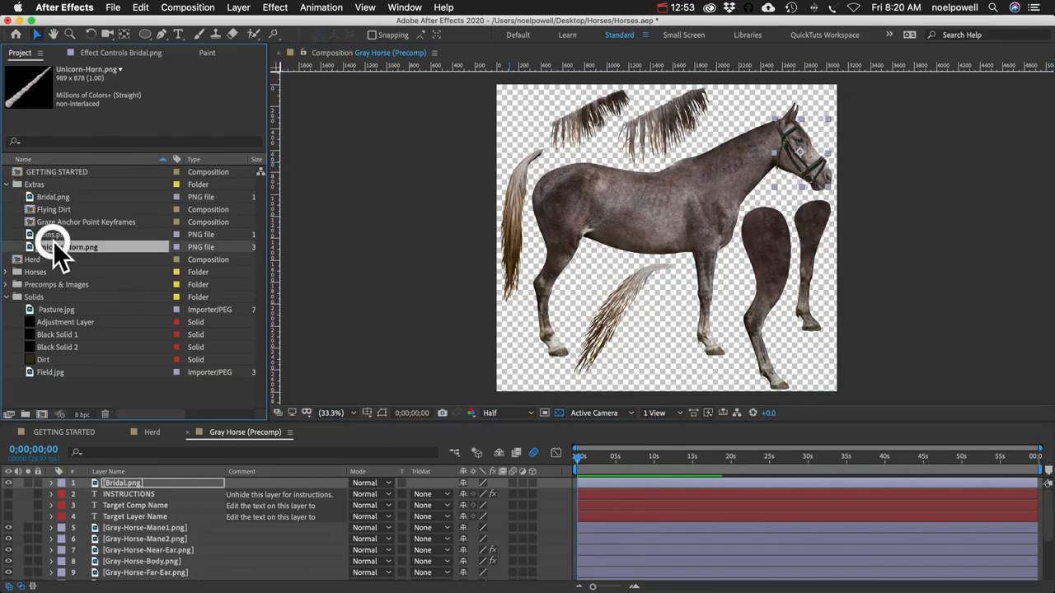
Add Unicorn-Horn.png to the Gray Horse precomp, scale it to 80%, and position its base on the horse's forehead.
{"action": "left_click_drag", "start_coordinate": [52, 246], "coordinate": [816, 145]}
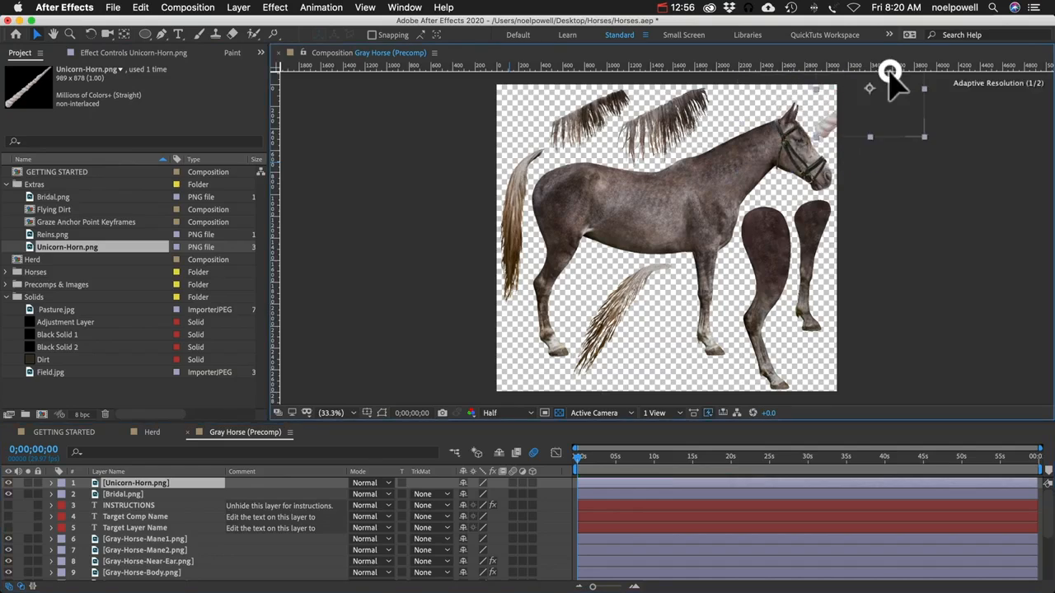
{"action": "left_click_drag", "start_coordinate": [890, 71], "coordinate": [849, 136]}
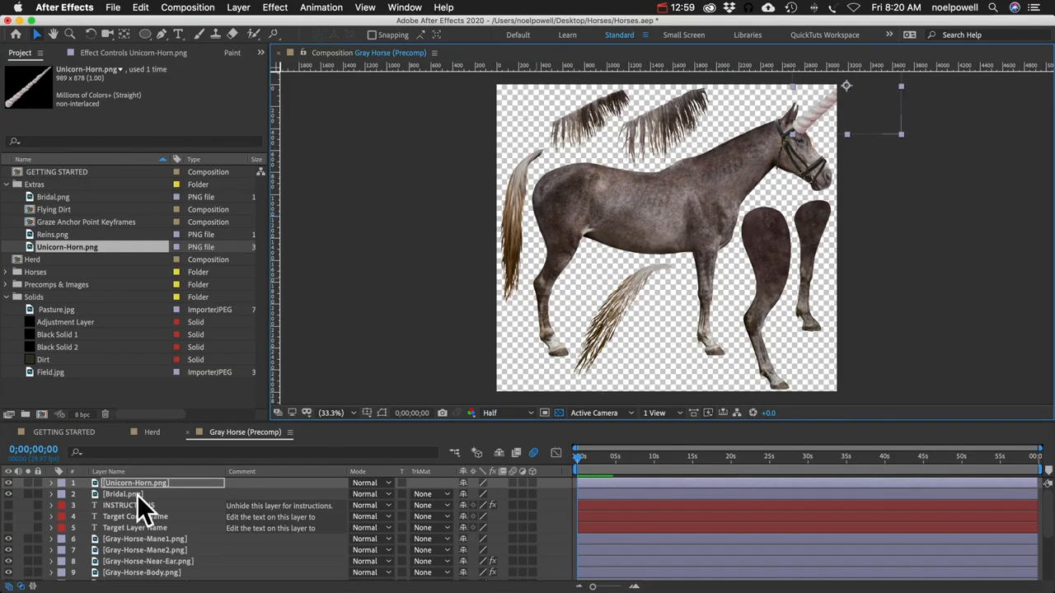
{"action": "key", "text": "s"}
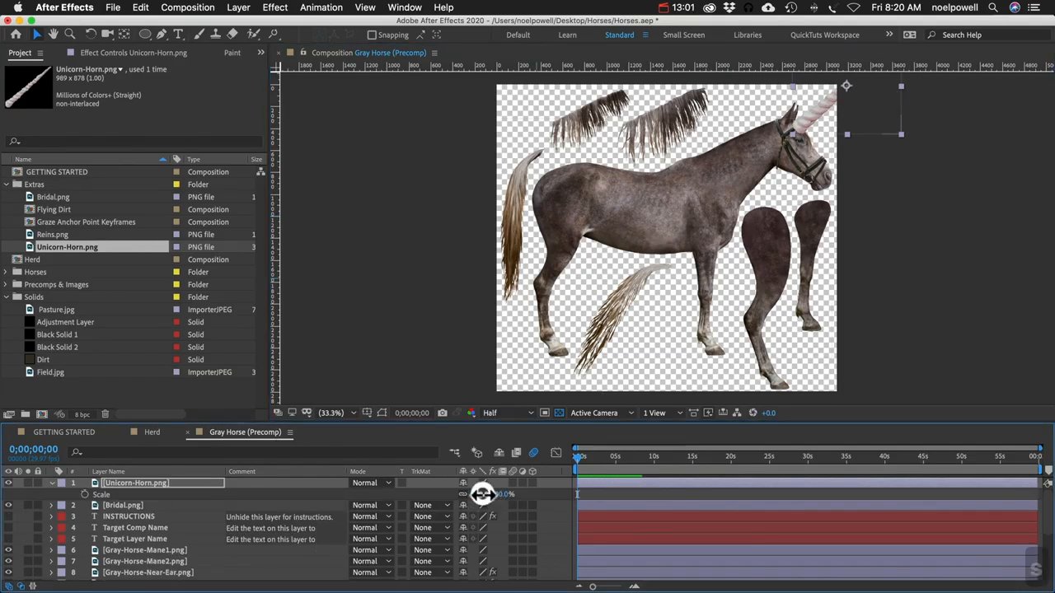
{"action": "left_click_drag", "start_coordinate": [482, 493], "coordinate": [466, 494]}
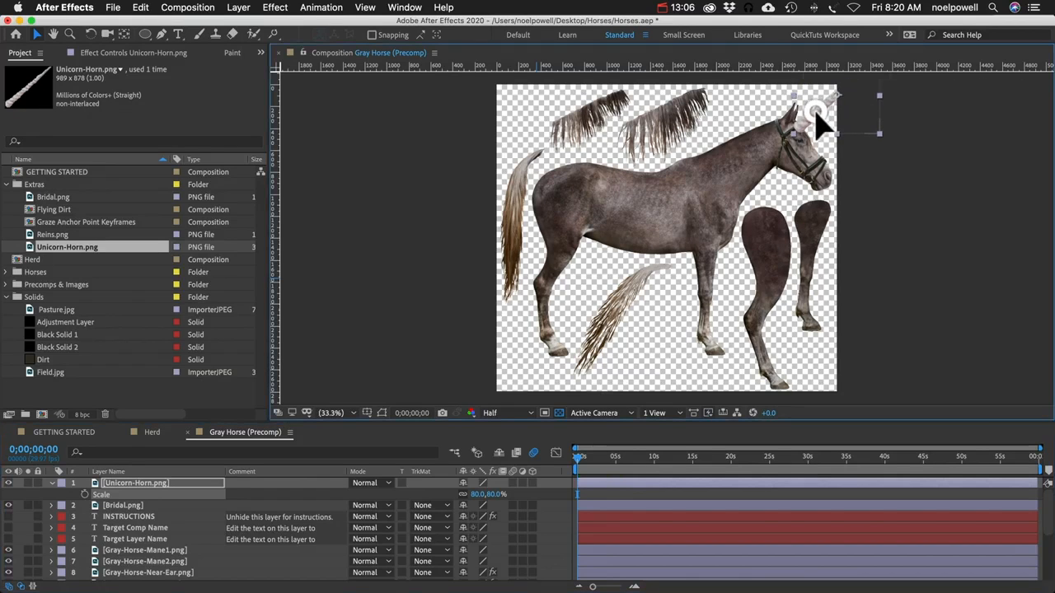
{"action": "left_click_drag", "start_coordinate": [819, 118], "coordinate": [816, 121]}
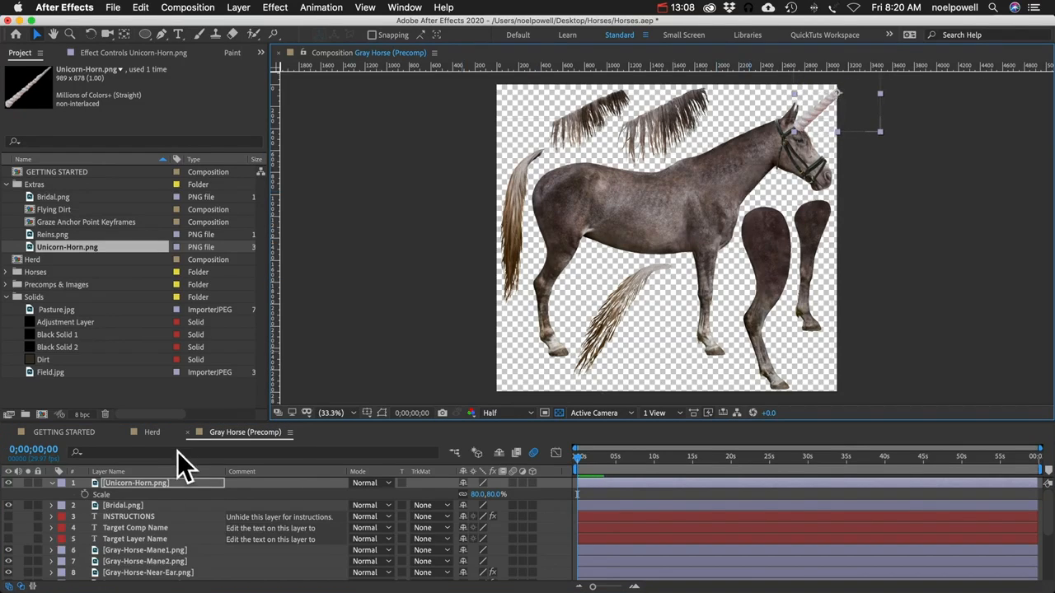
Add Unicorn-Horn.png directly to the Herd composition over the Gray Horse's head.
{"action": "left_click", "coordinate": [153, 434]}
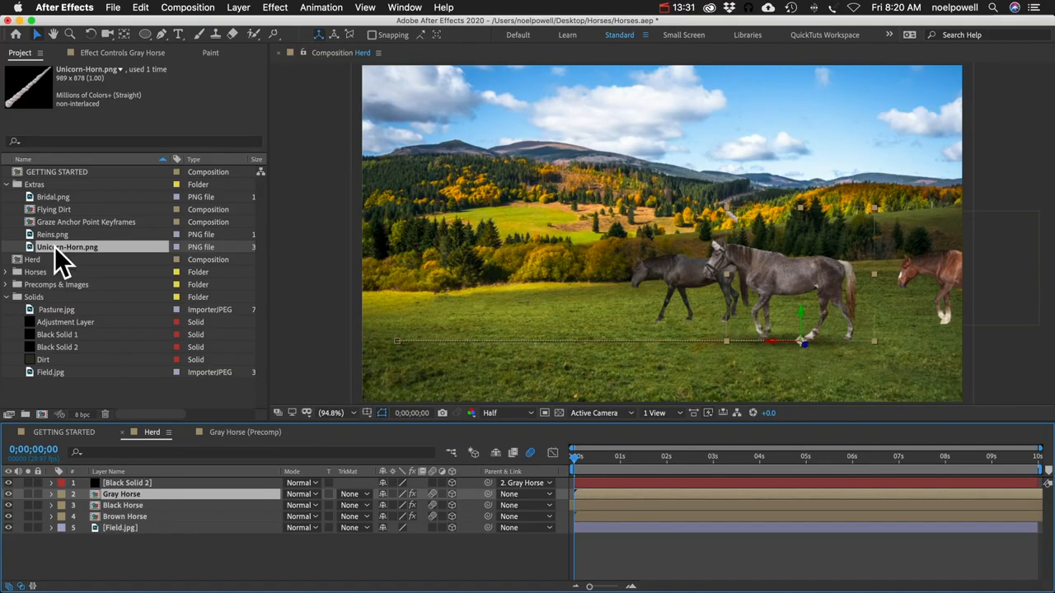
{"action": "left_click_drag", "start_coordinate": [57, 252], "coordinate": [715, 249]}
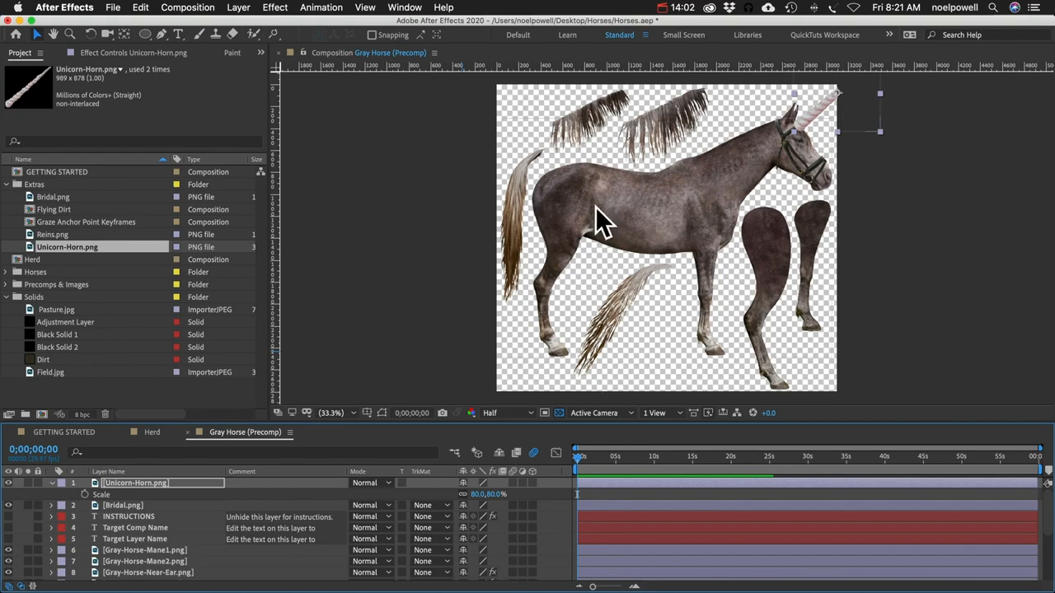
Place Reins.png in the Gray Horse precomp from the bridle to the shoulders, and compare with the Herd composition.
{"action": "left_click_drag", "start_coordinate": [49, 235], "coordinate": [765, 202]}
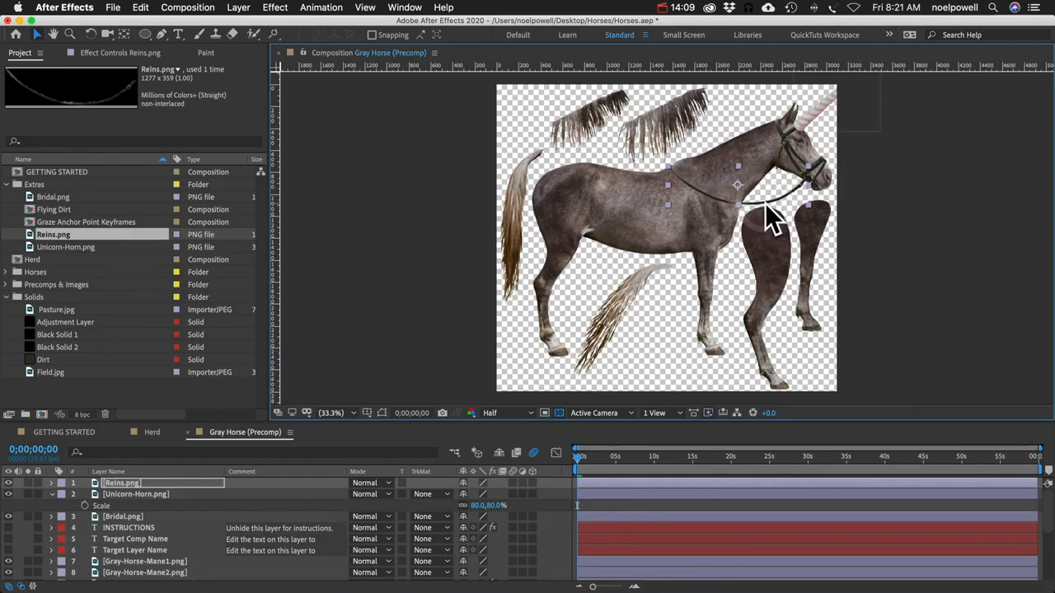
{"action": "left_click", "coordinate": [150, 435]}
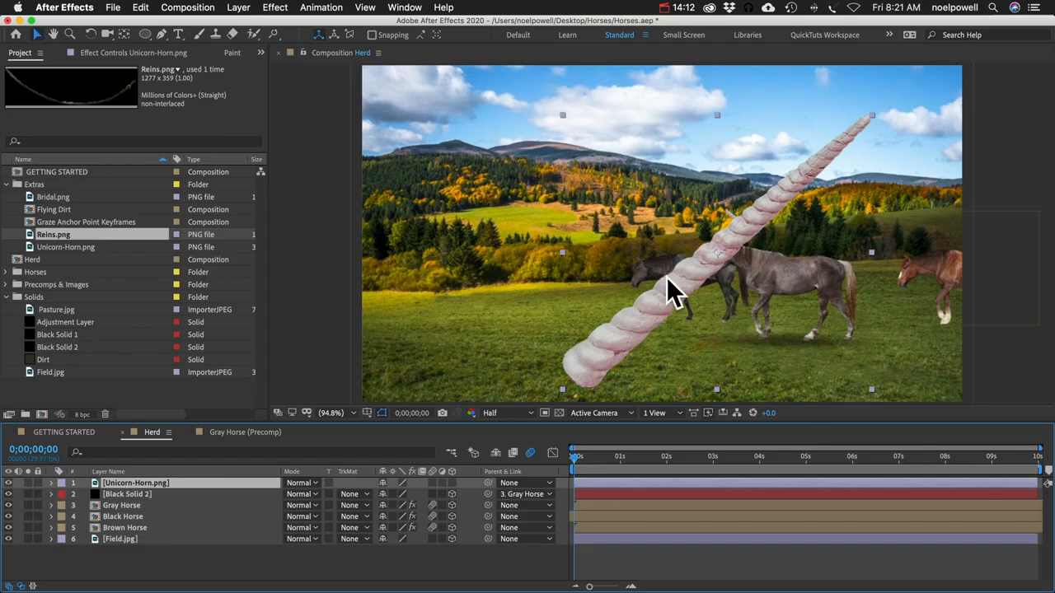
{"action": "left_click", "coordinate": [238, 432]}
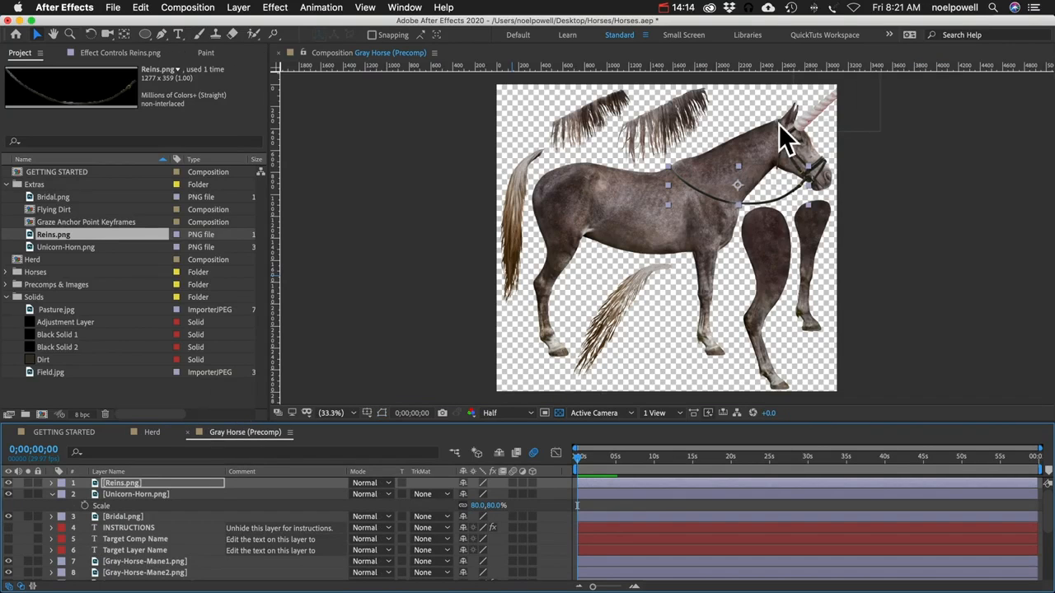
Add puppet pins to the reins at the bridle ring and at the shoulder end, and adjust the pins' positions.
{"action": "key", "text": "z"}
{"action": "left_click", "coordinate": [766, 198]}
{"action": "left_click", "coordinate": [273, 36]}
{"action": "left_click_drag", "start_coordinate": [274, 37], "coordinate": [353, 40]}
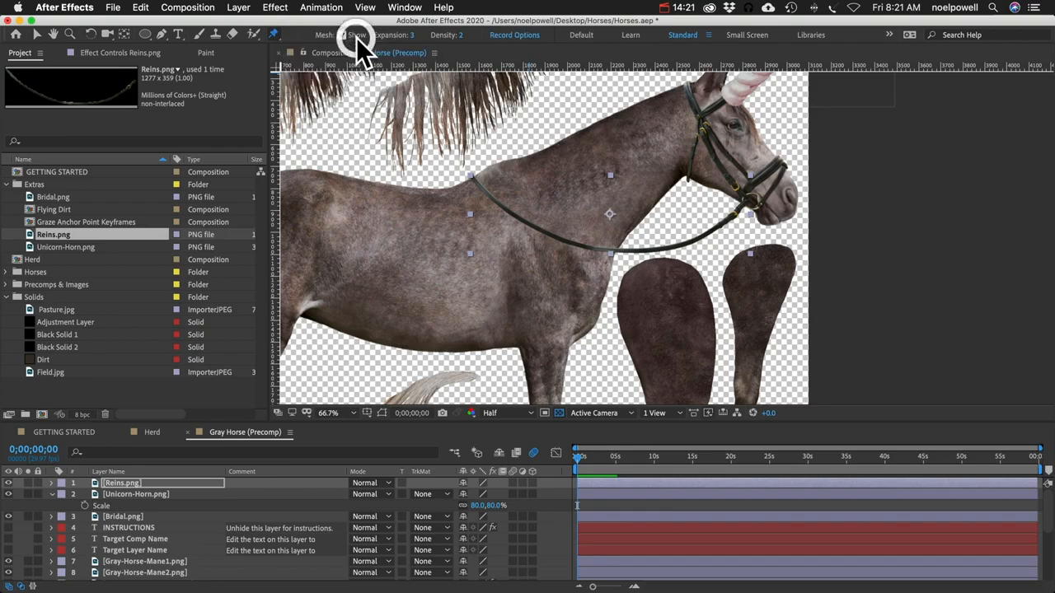
{"action": "left_click", "coordinate": [745, 202]}
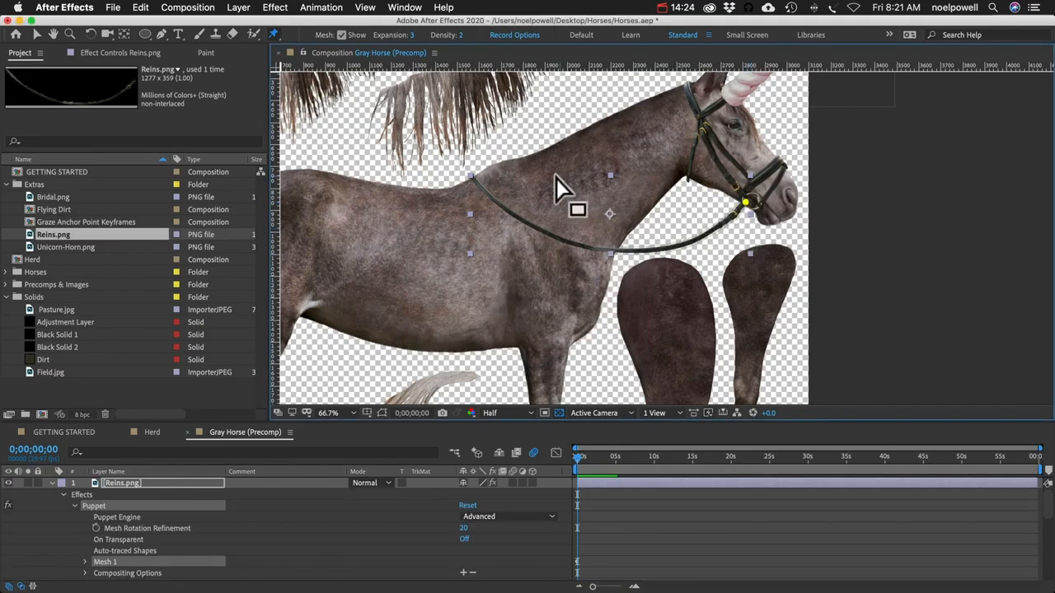
{"action": "left_click", "coordinate": [475, 178]}
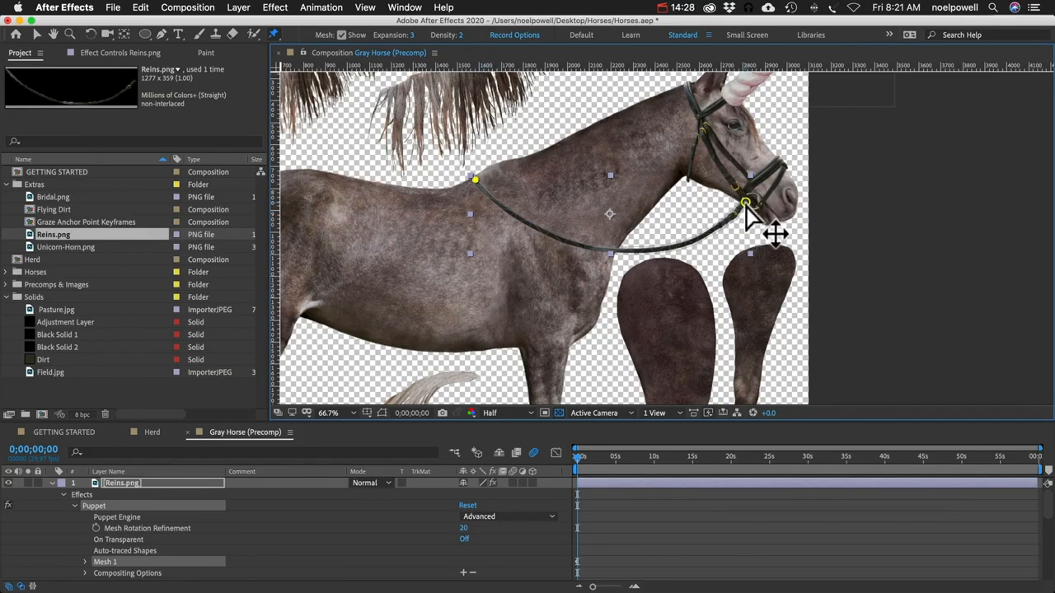
{"action": "mouse_move", "coordinate": [746, 206]}
{"action": "left_mouse_down"}
{"action": "mouse_move", "coordinate": [748, 242]}
{"action": "mouse_move", "coordinate": [748, 217]}
{"action": "mouse_move", "coordinate": [730, 219]}
{"action": "mouse_move", "coordinate": [745, 204]}
{"action": "left_mouse_up"}
{"action": "mouse_move", "coordinate": [478, 184]}
{"action": "left_mouse_down"}
{"action": "mouse_move", "coordinate": [520, 166]}
{"action": "mouse_move", "coordinate": [487, 170]}
{"action": "left_mouse_up"}
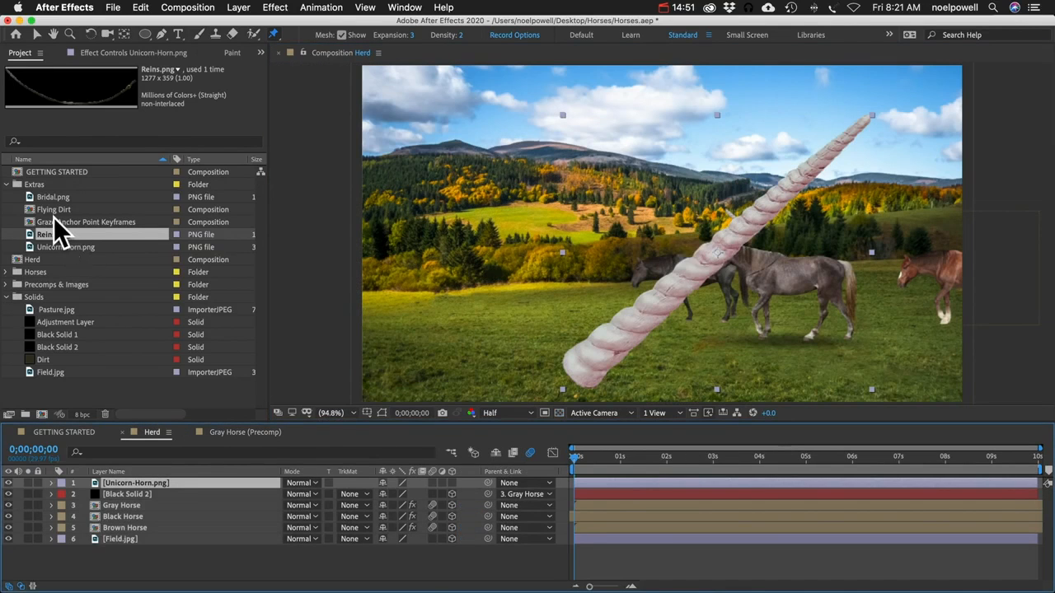
Open the Flying Dirt composition, show its INSTRUCTIONS layer to read the dirt customization tips, and hide the layer again.
{"action": "double_click", "coordinate": [53, 209]}
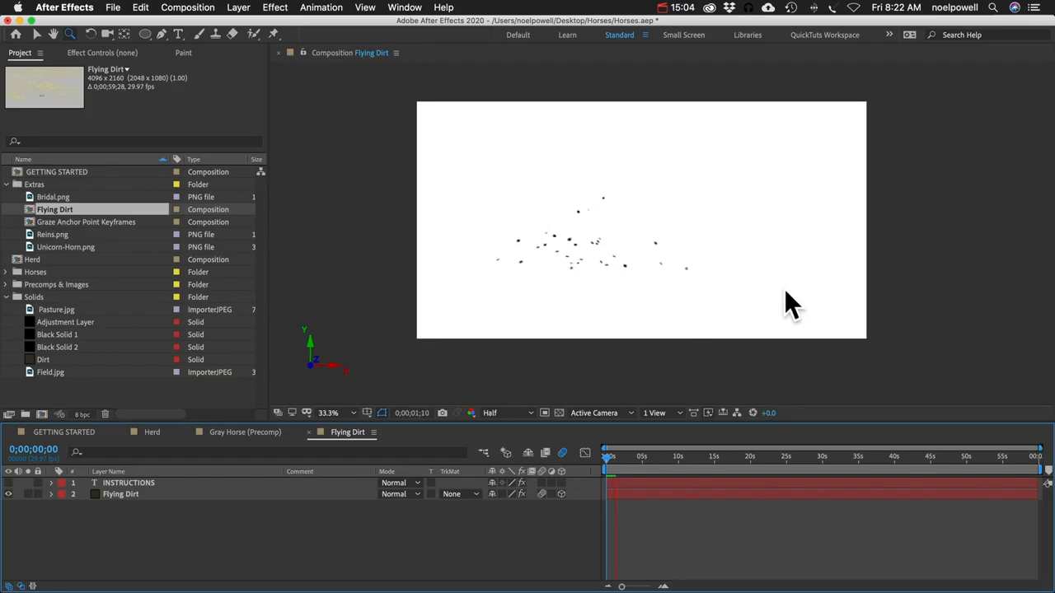
{"action": "left_click", "coordinate": [9, 482]}
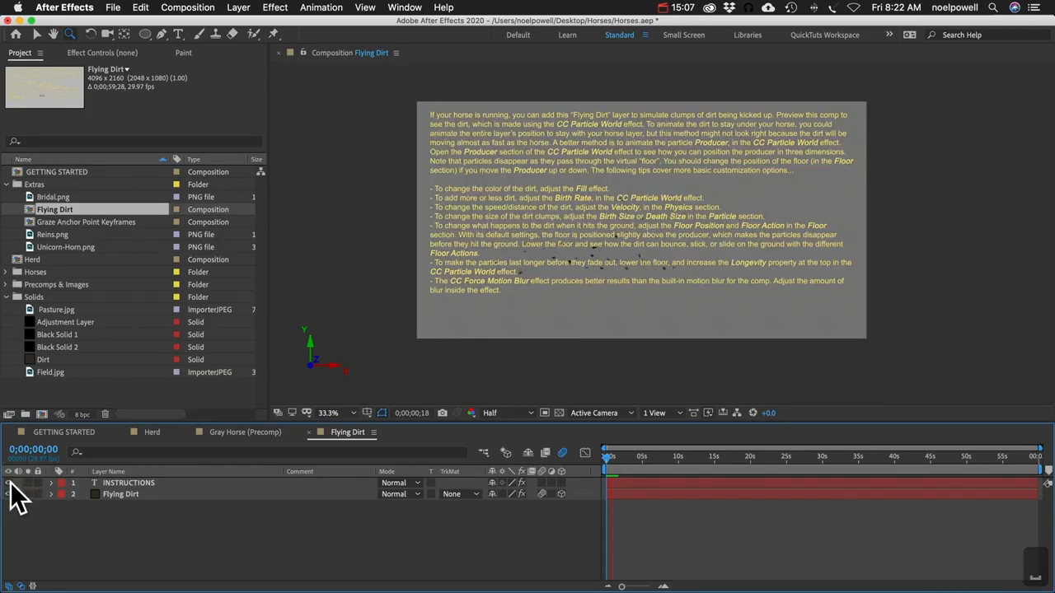
{"action": "left_click", "coordinate": [9, 482]}
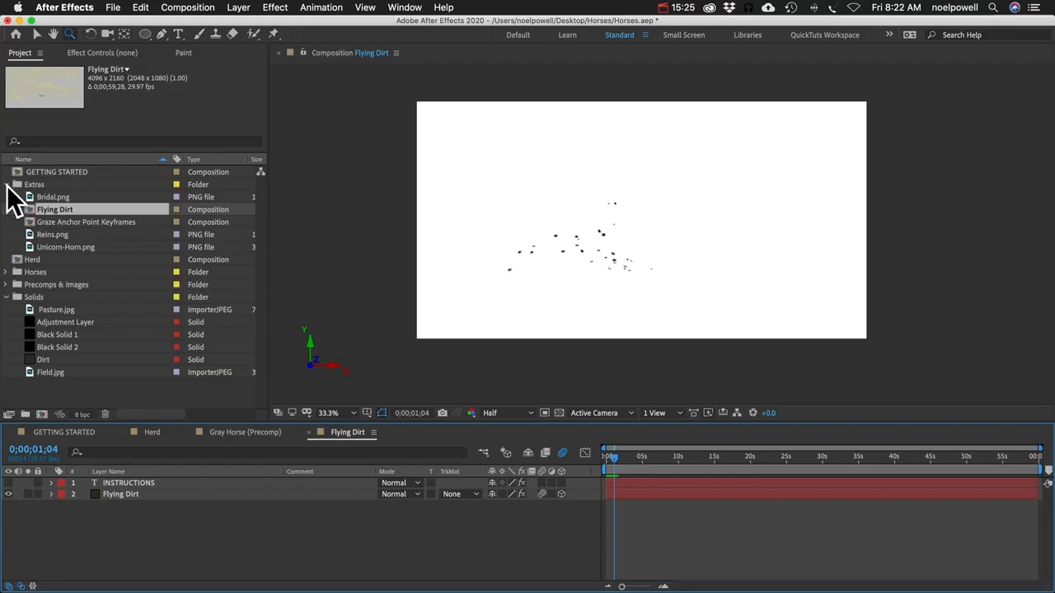
Collapse the Extras and Solids folders in the project.
{"action": "left_click", "coordinate": [6, 185]}
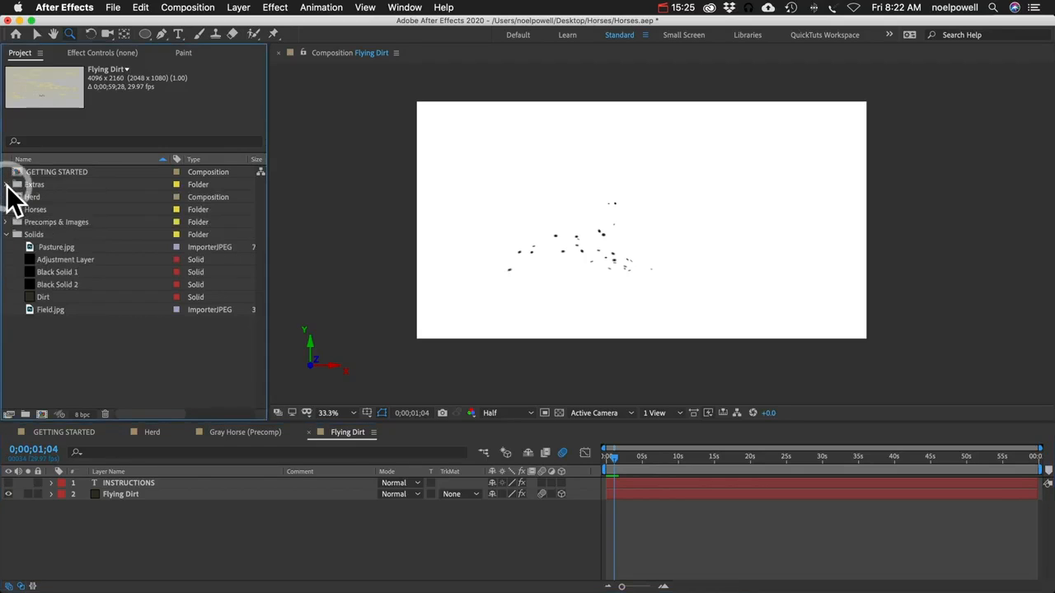
{"action": "left_click", "coordinate": [6, 234]}
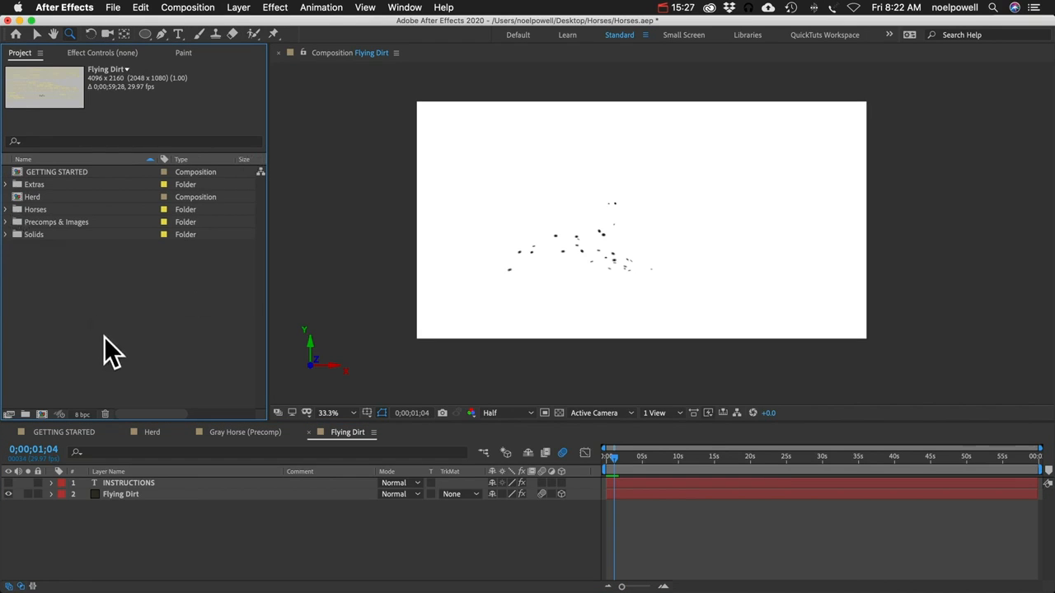